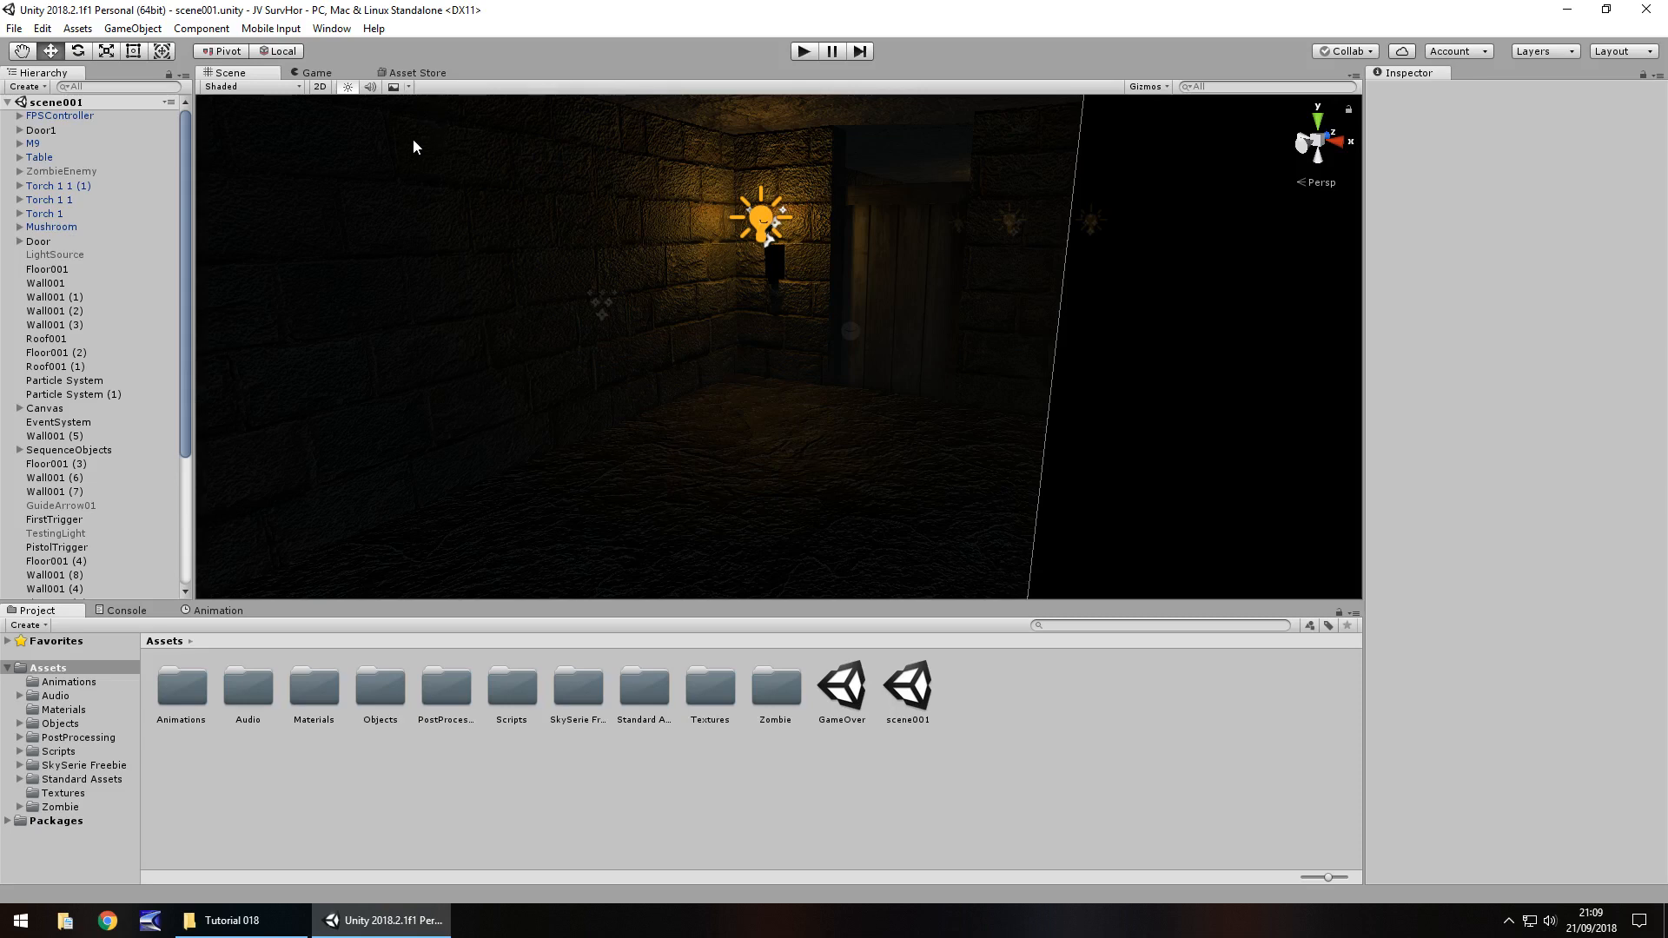
# Search the Asset Store for "post processing" and open the Post Processing Stack page by Unity Technologies.
pyautogui.click(410, 73)
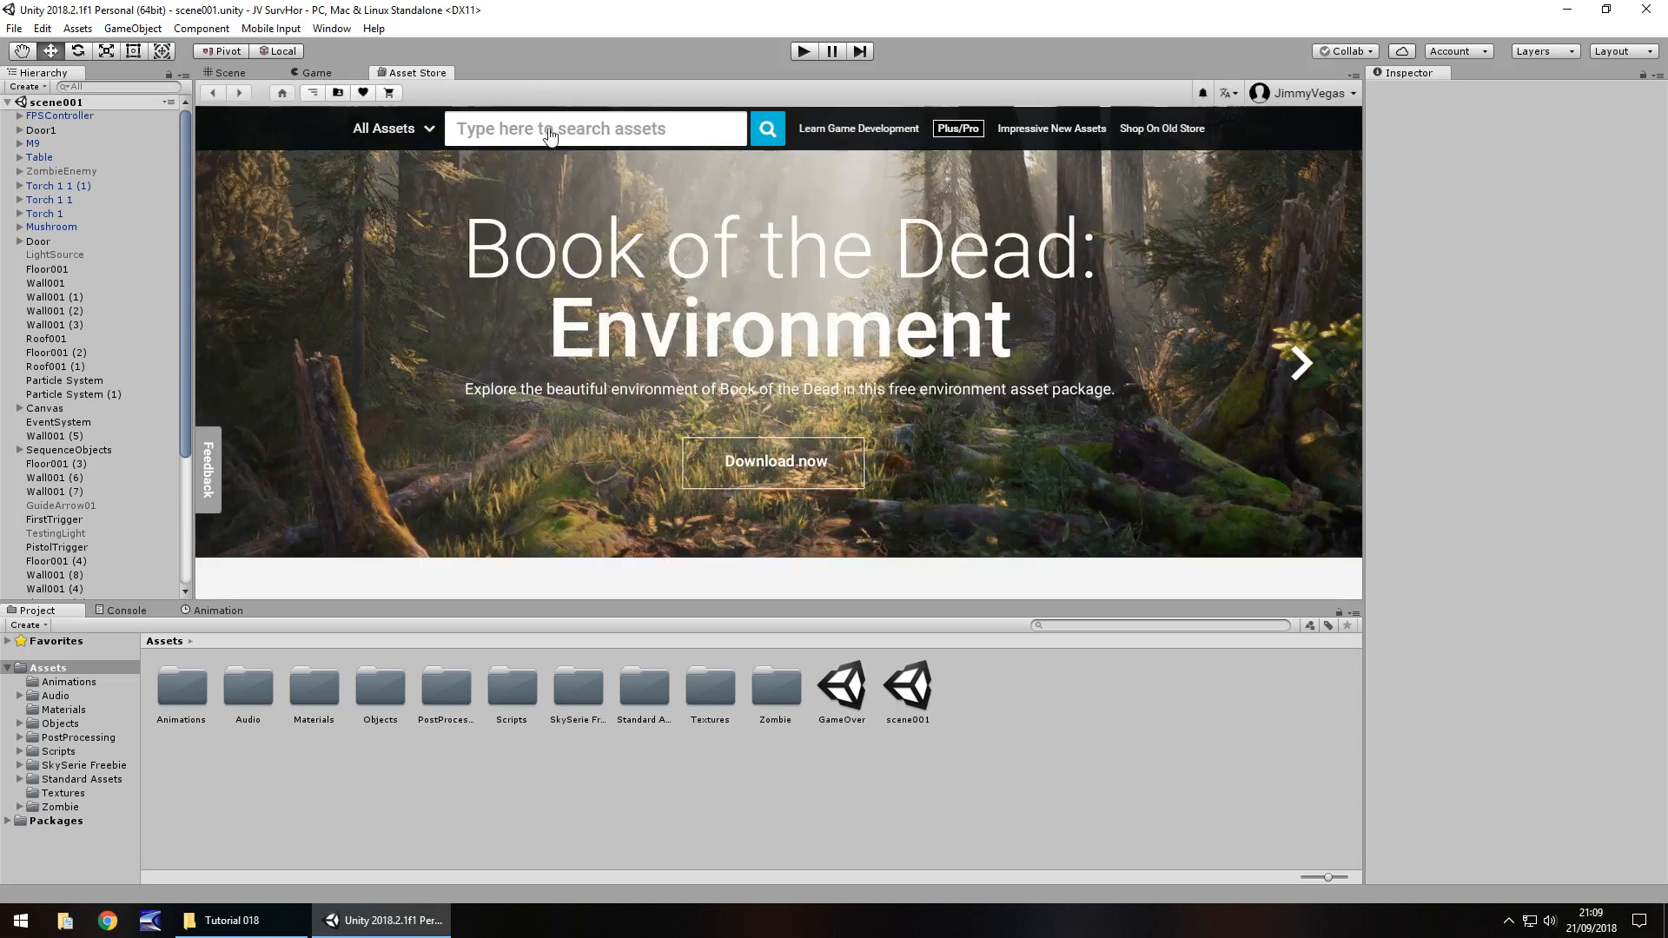
pyautogui.click(469, 137)
pyautogui.write('post pro')
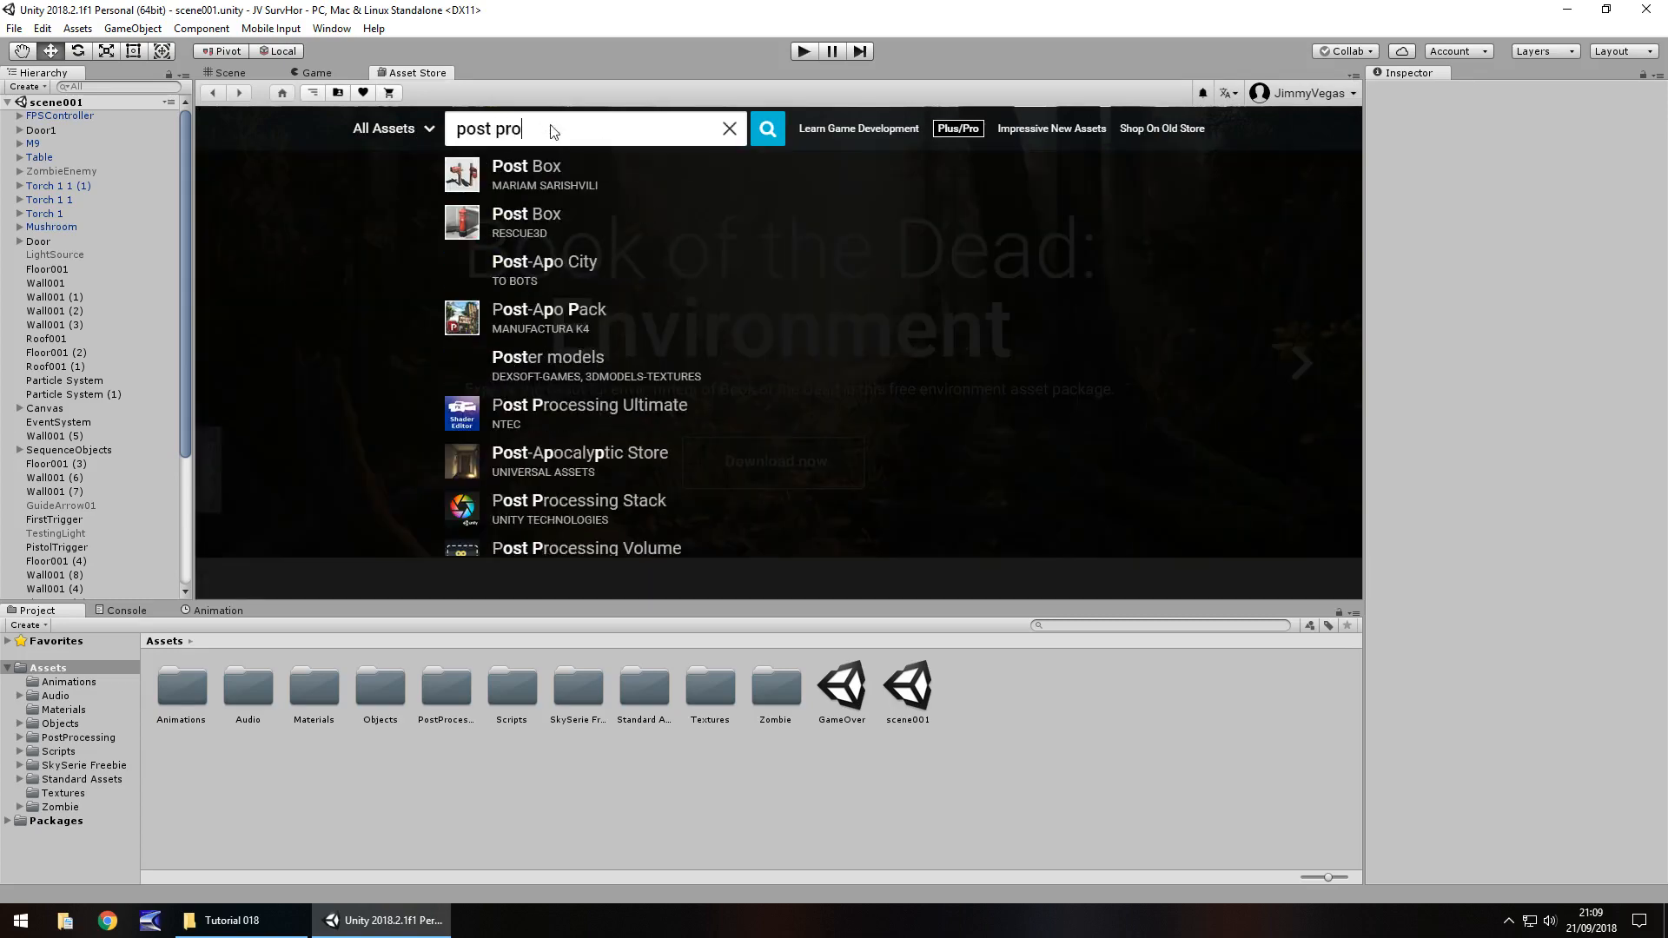
pyautogui.write('cessing')
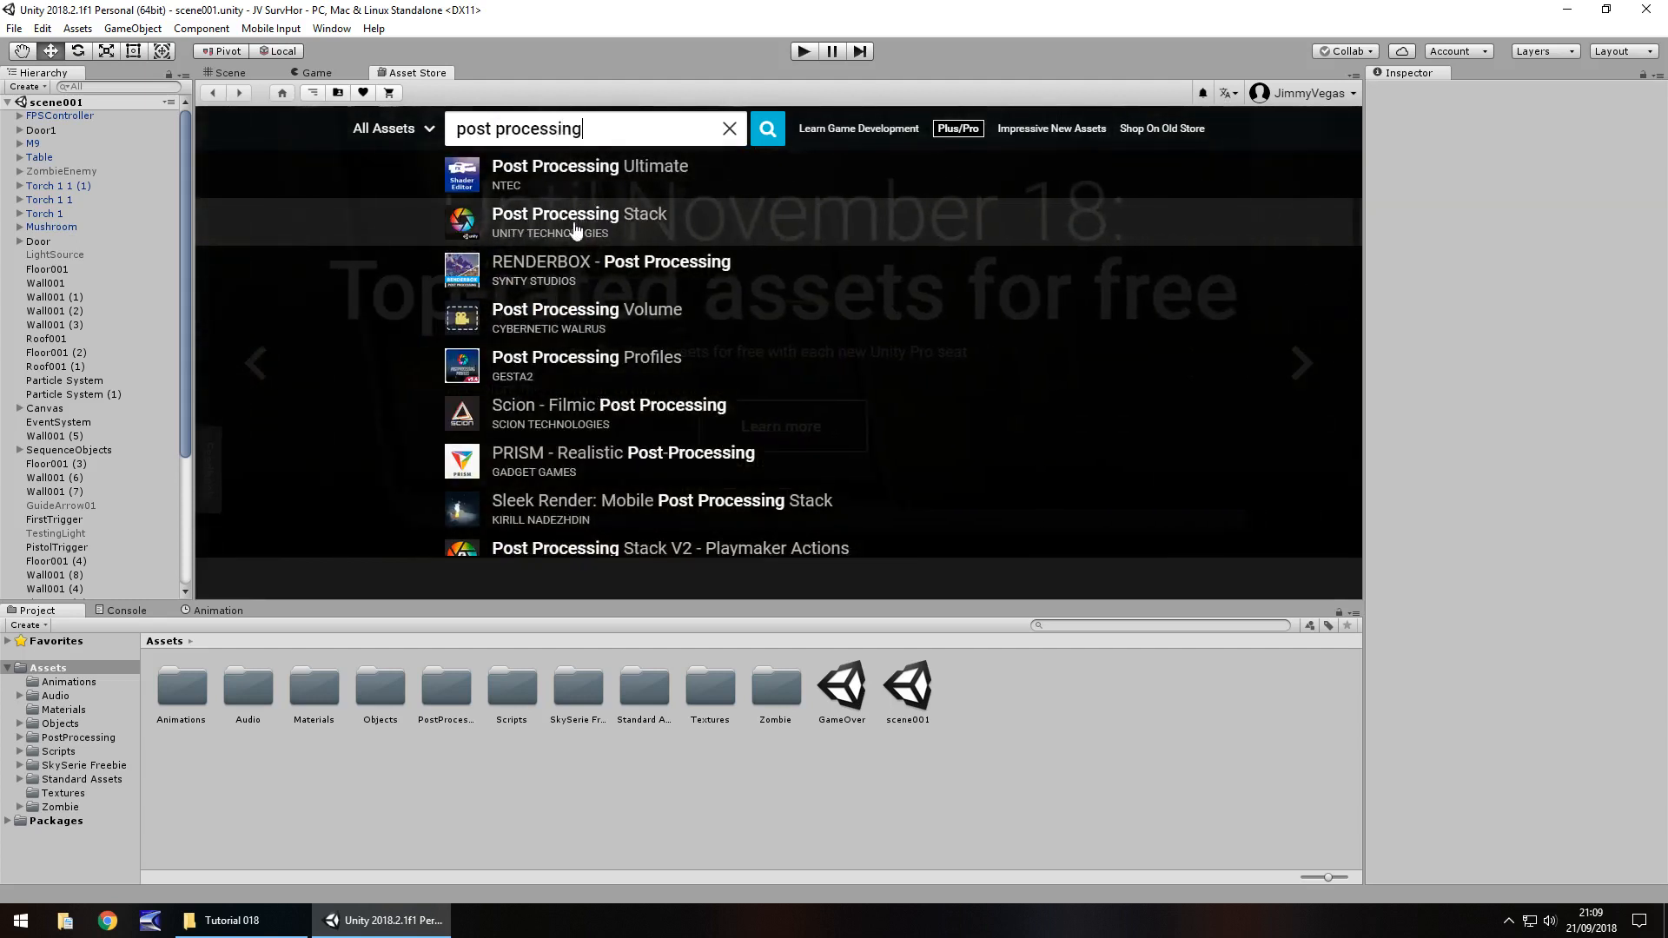
pyautogui.click(550, 221)
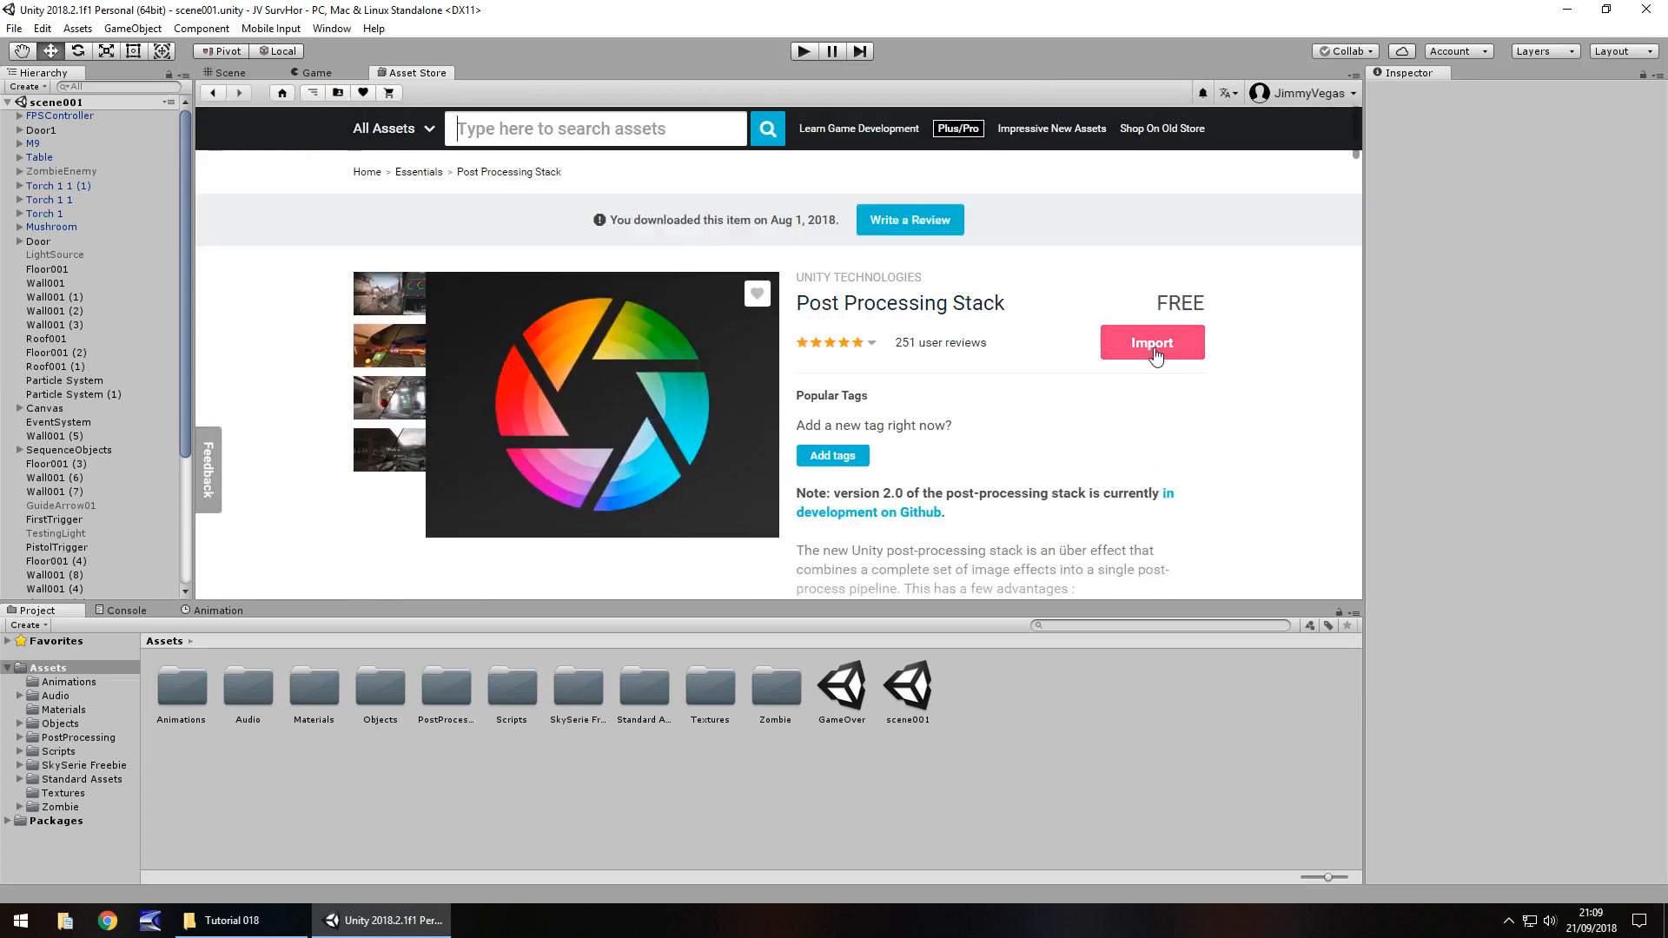
# Switch to the old Asset Store, search for "post processing" and open Unity Technologies' Post Processing Stack listing.
pyautogui.click(1164, 128)
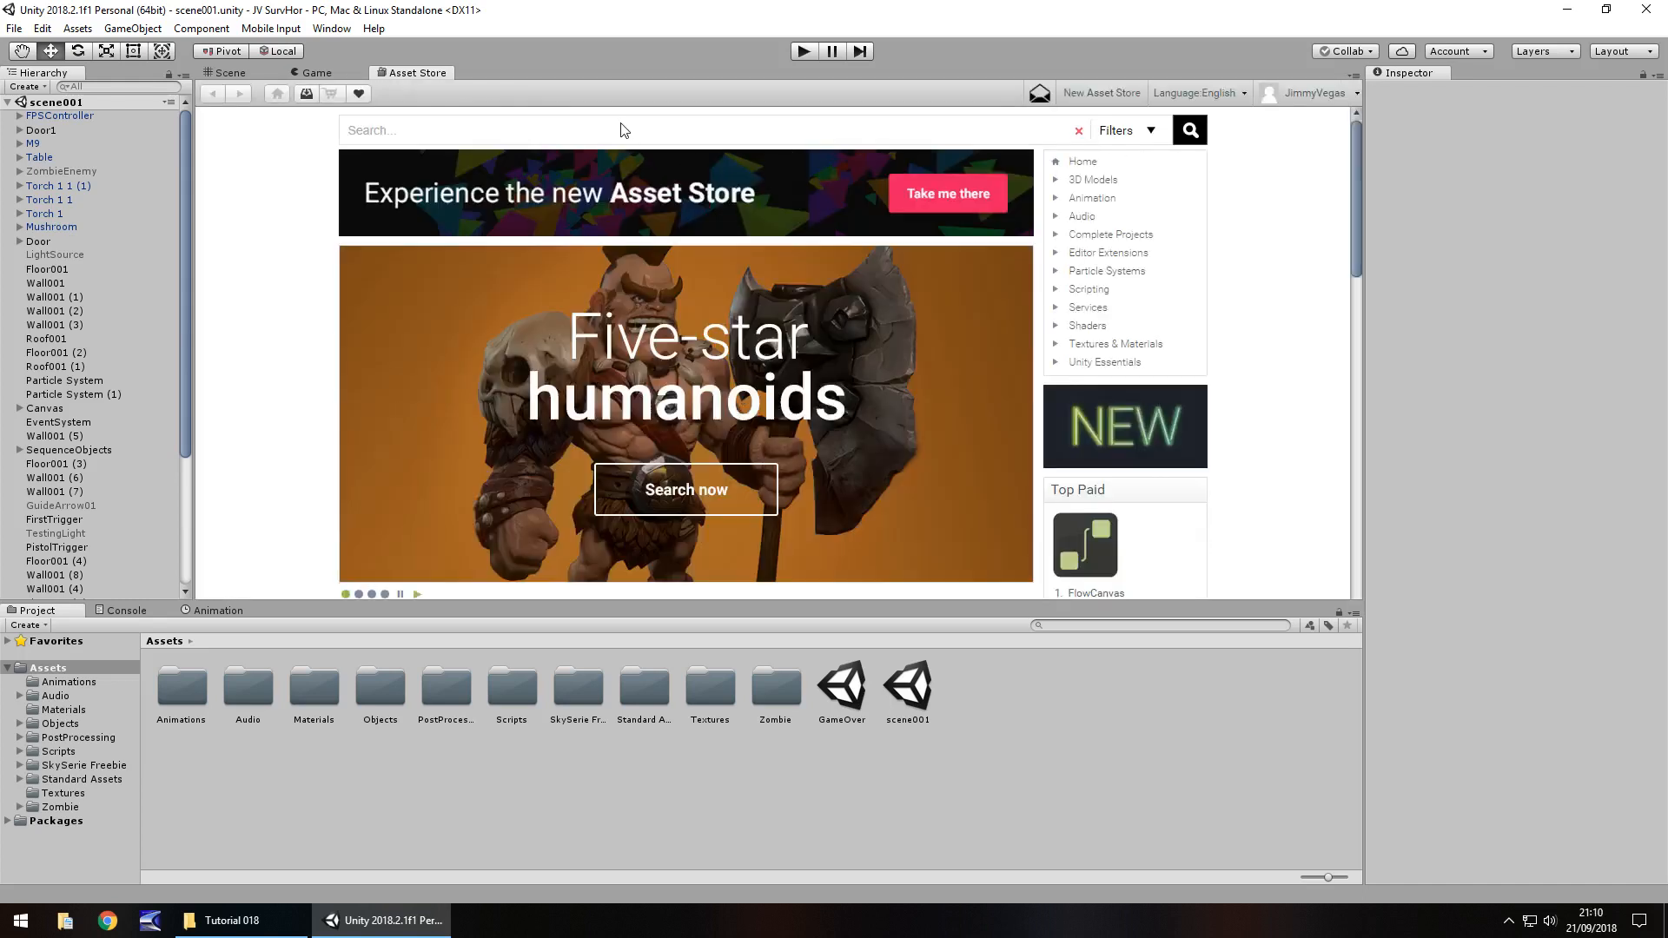
pyautogui.click(624, 135)
pyautogui.write('post processing')
pyautogui.press('Return')
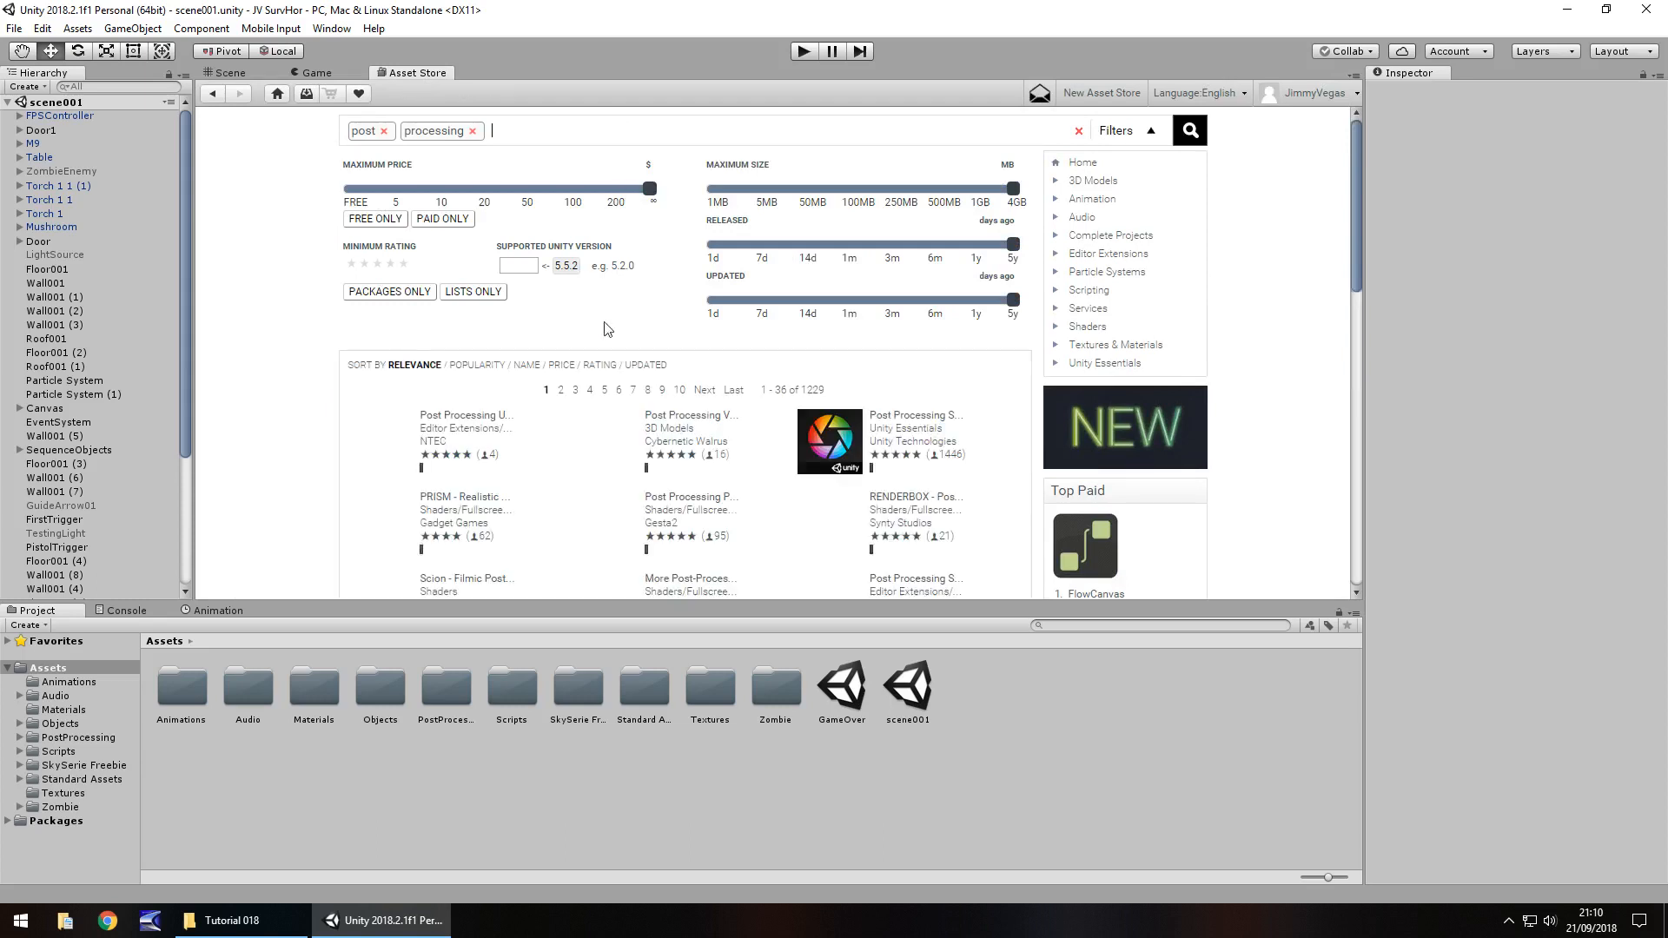
pyautogui.click(911, 424)
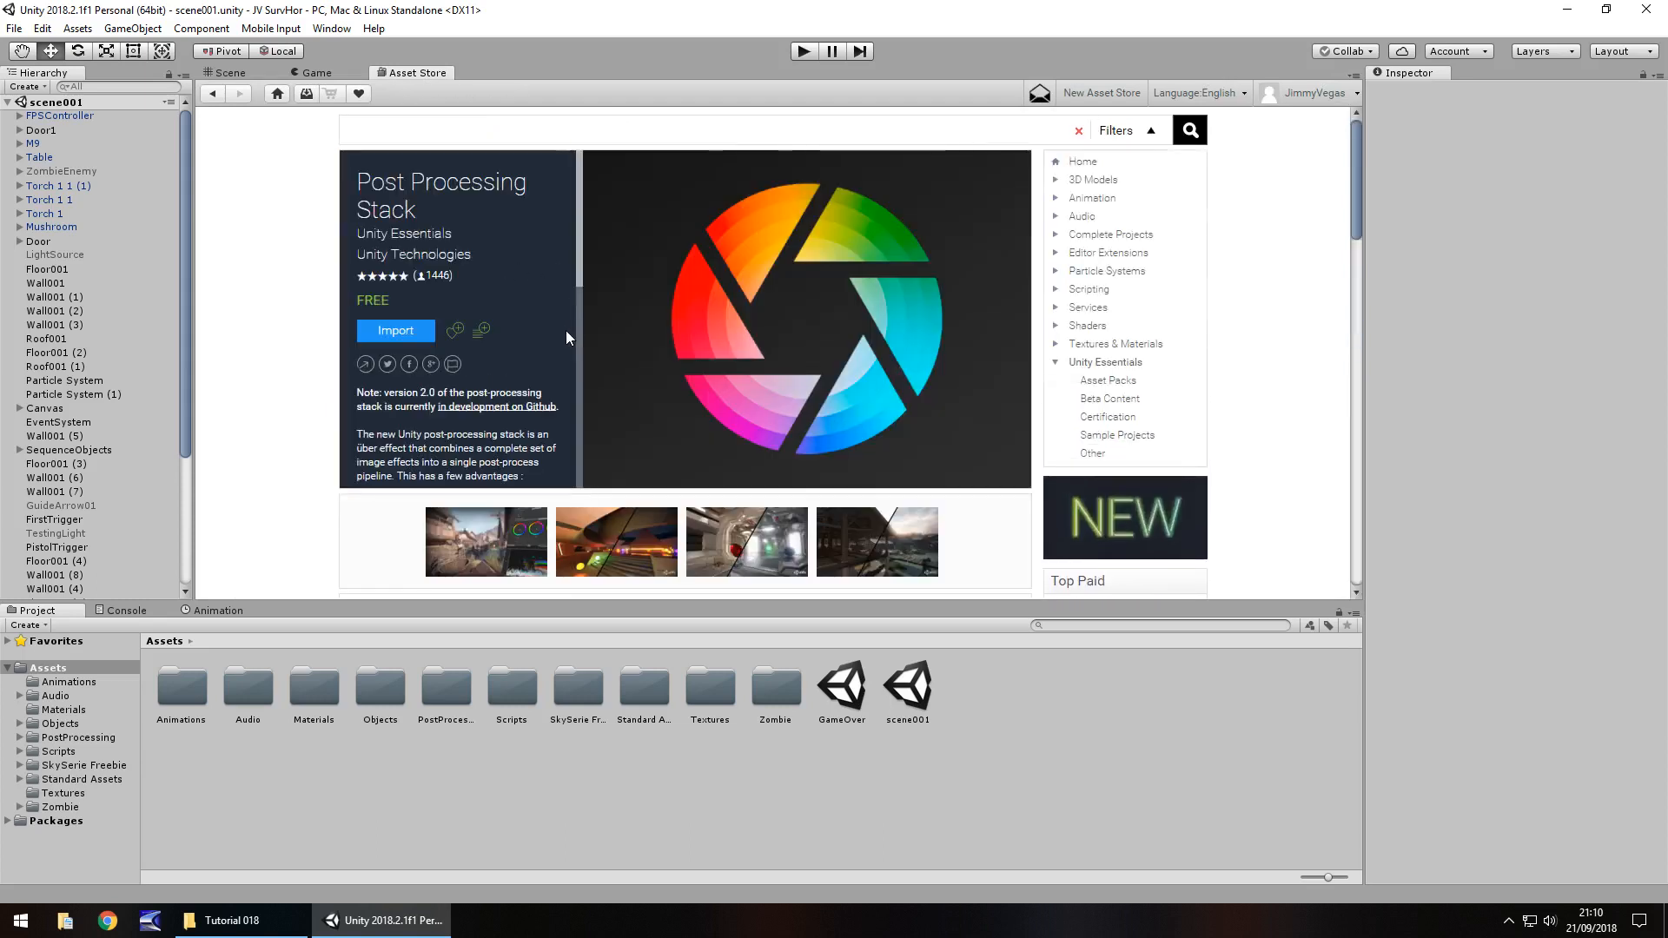
# Return to the scene view and expand the PostProcessing folder in the project's assets.
pyautogui.click(224, 74)
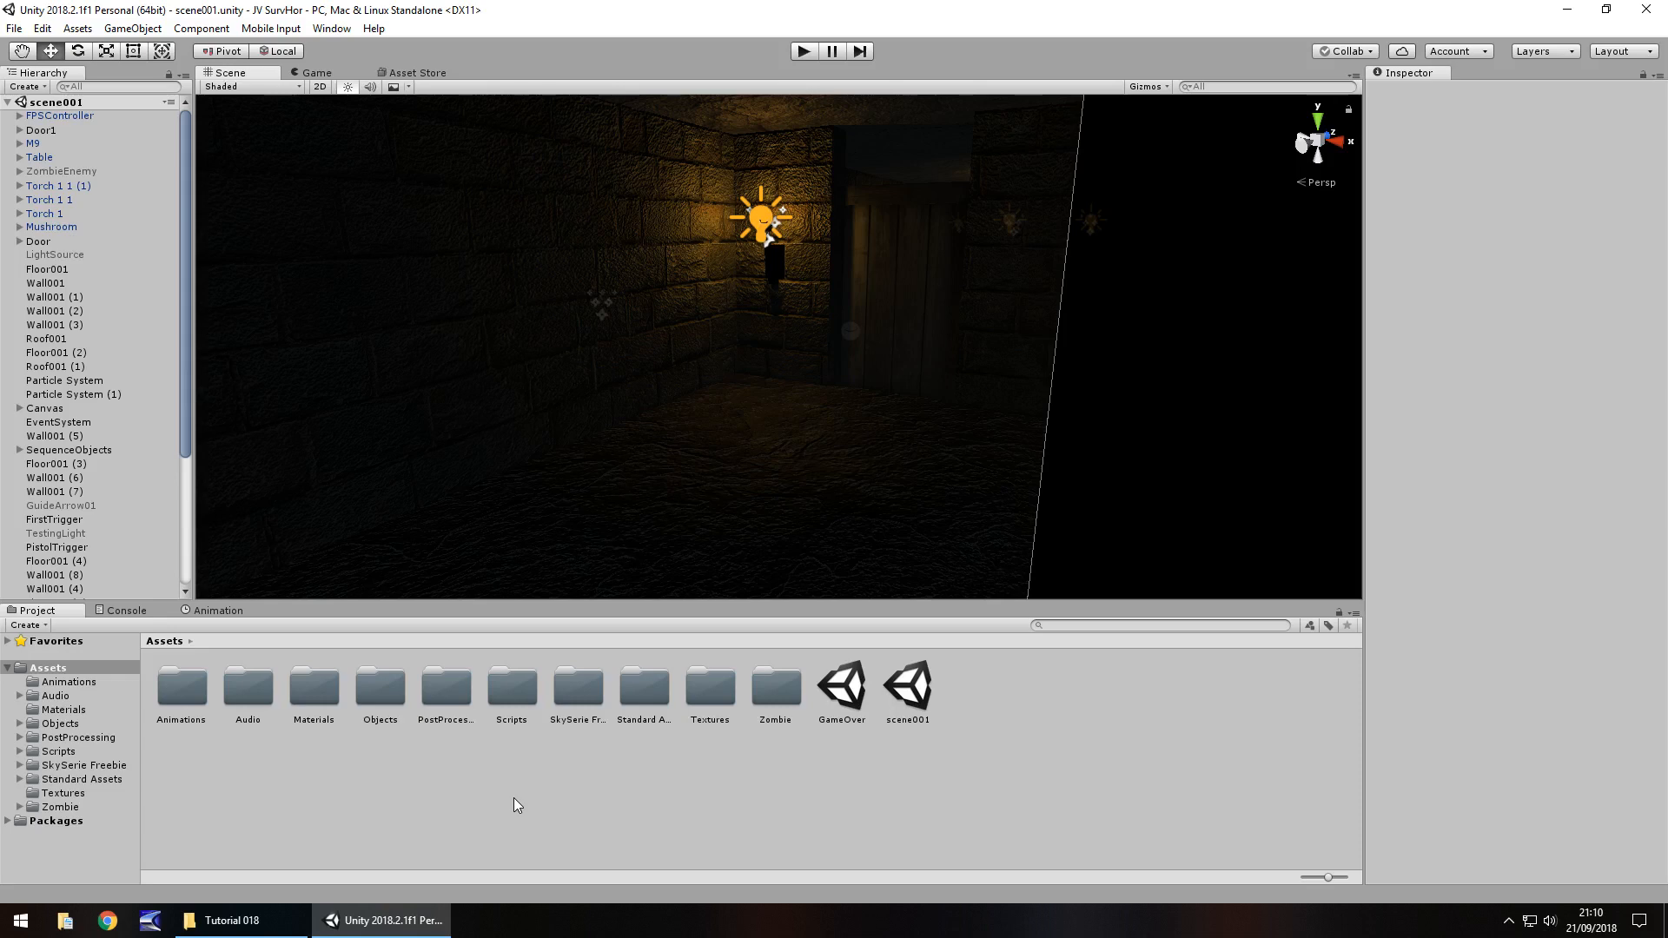
pyautogui.click(75, 738)
pyautogui.click(18, 740)
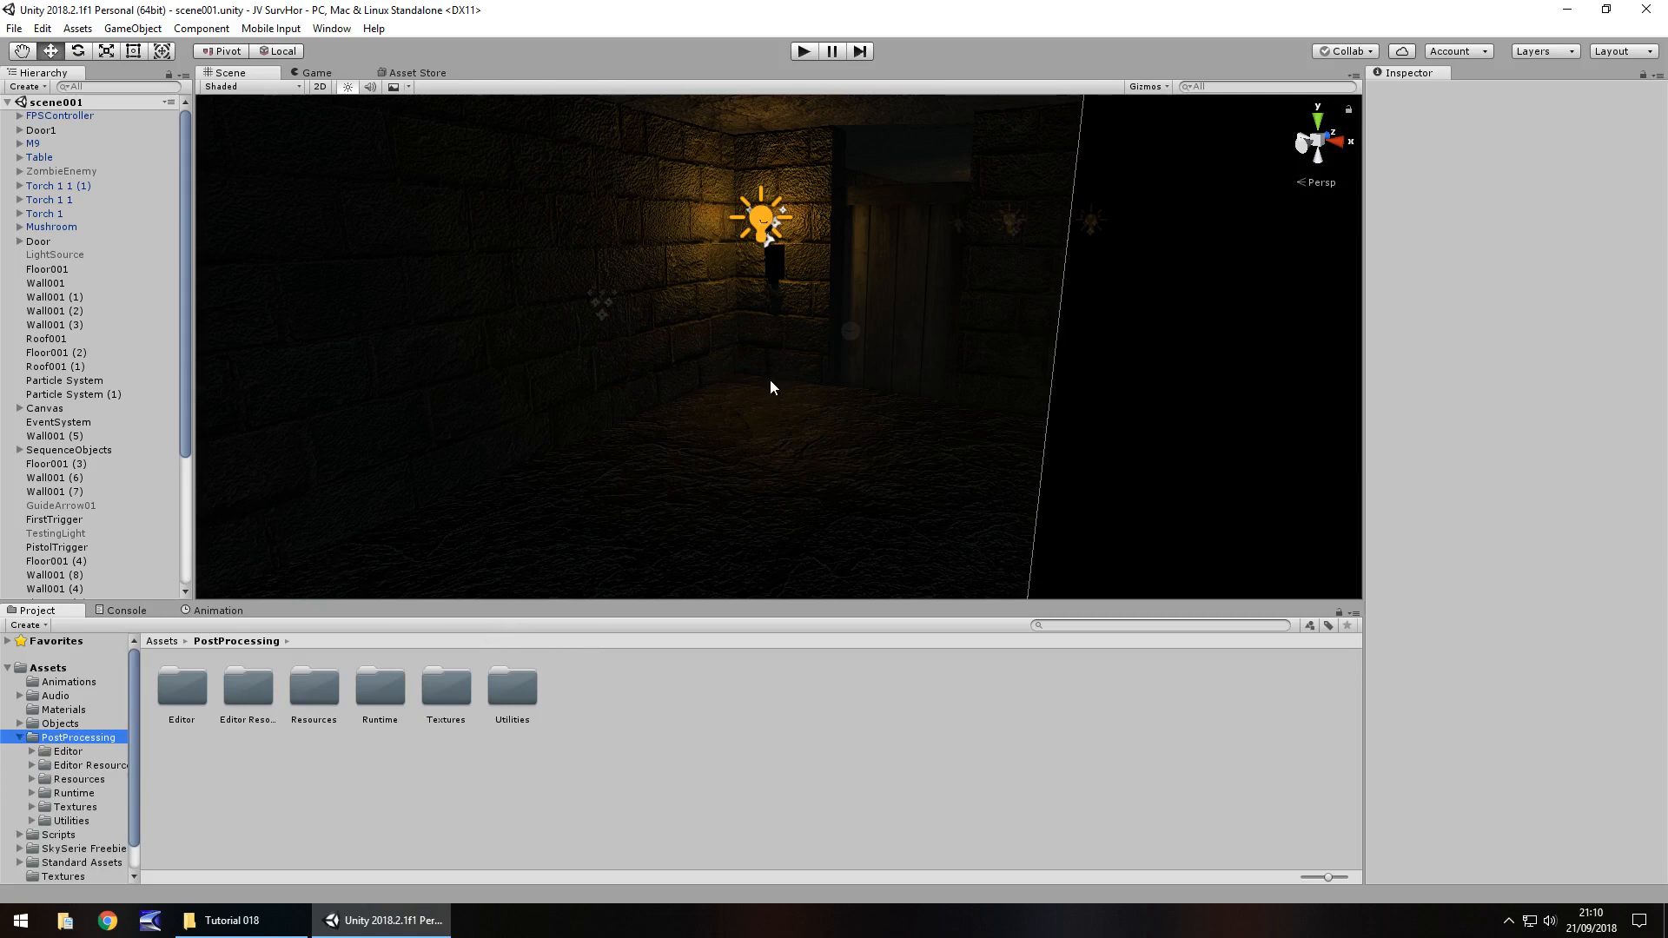
# Disable Anti Aliasing in the project's quality settings for the Ultra level.
pyautogui.click(43, 32)
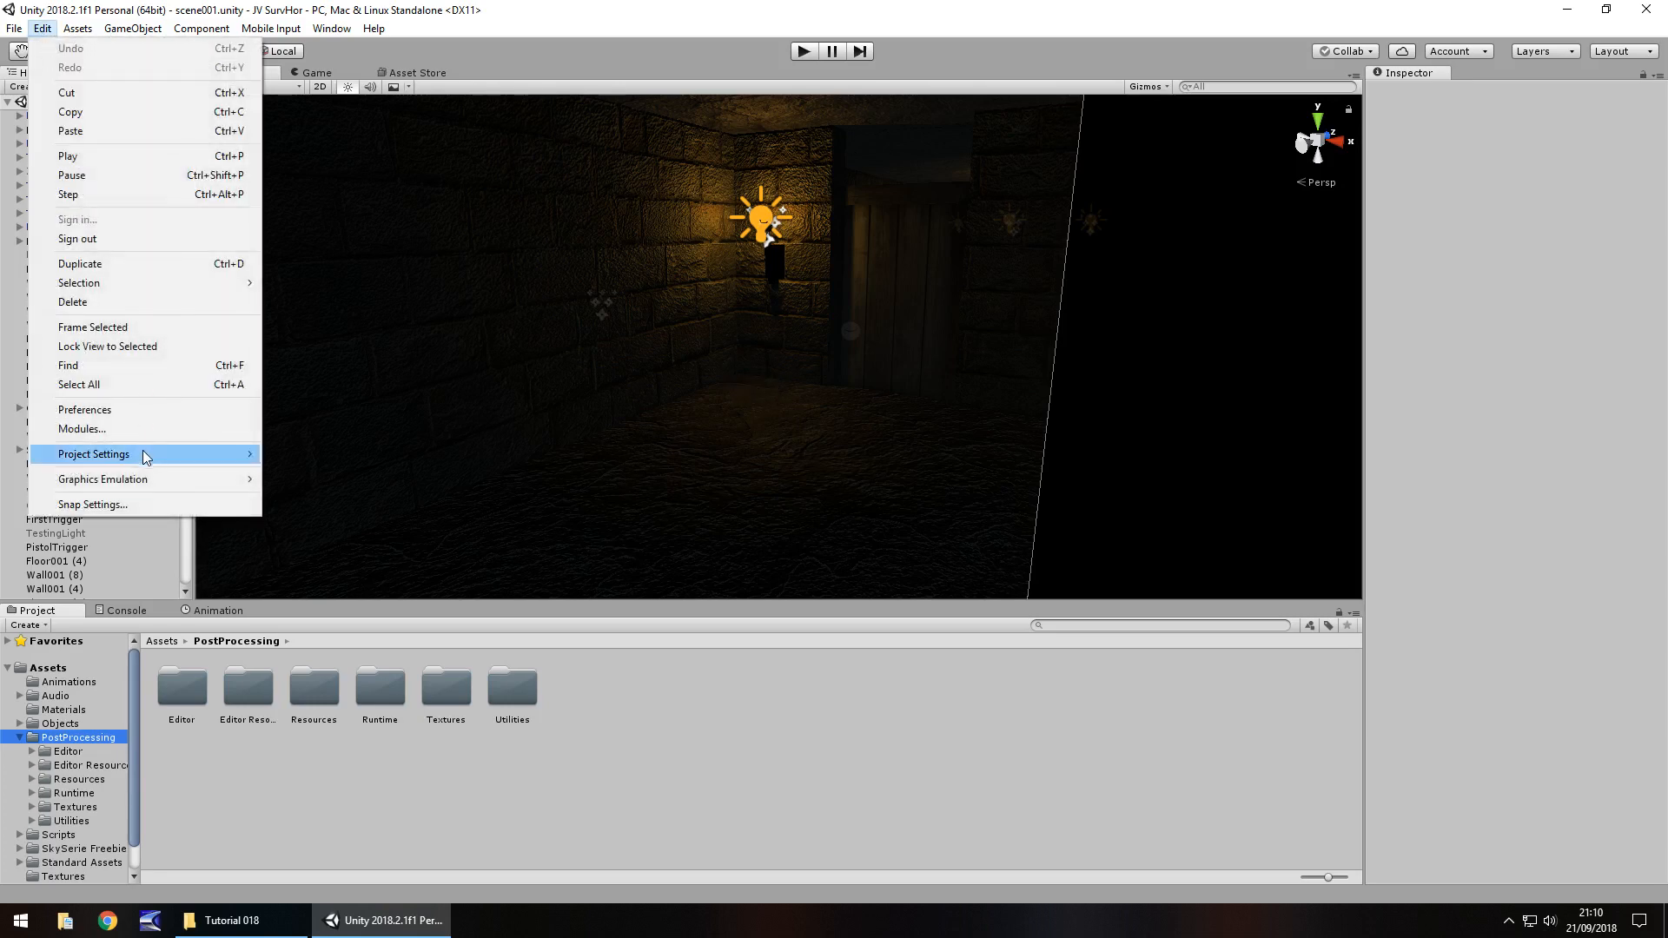
pyautogui.moveTo(143, 452)
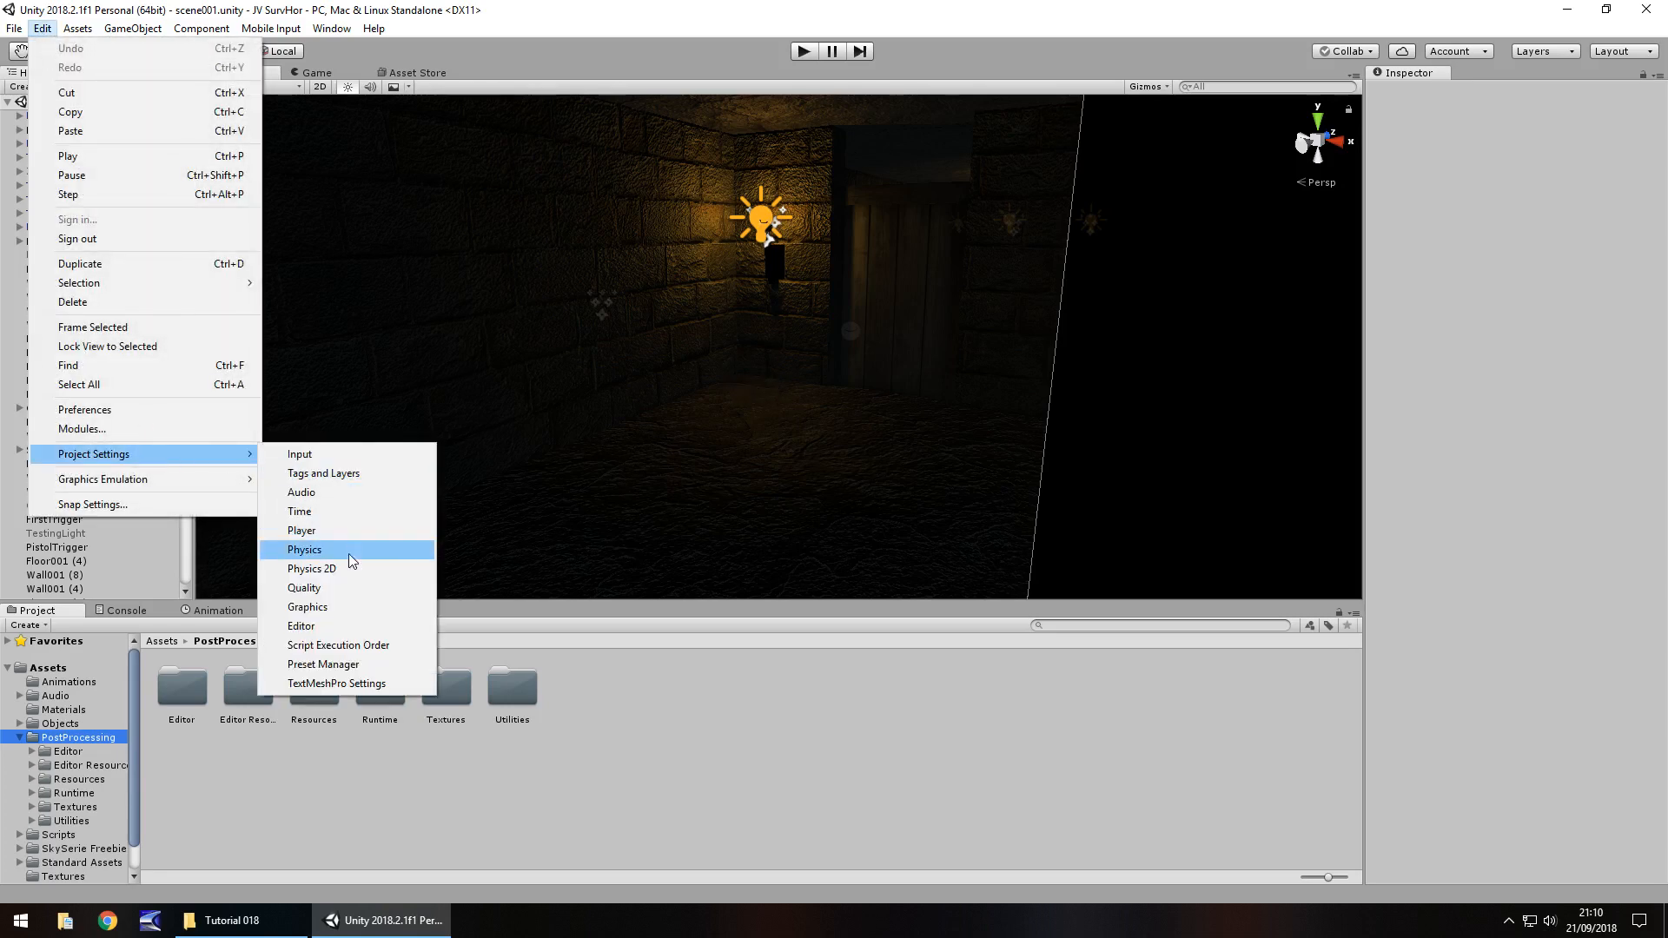
pyautogui.click(315, 591)
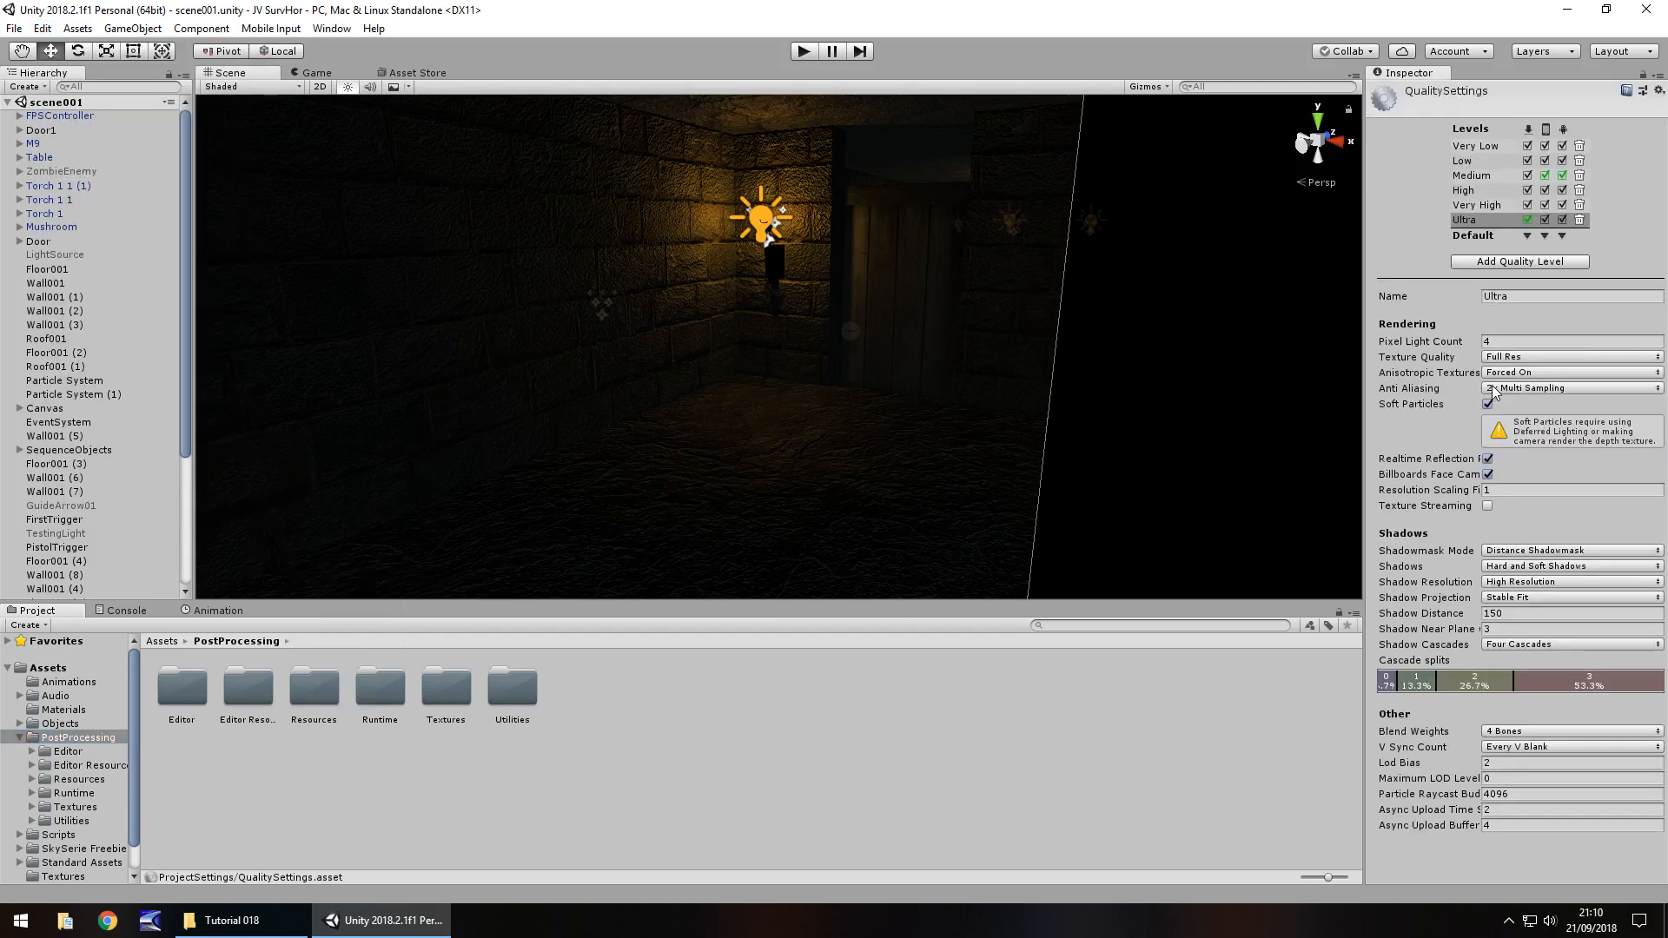
pyautogui.click(1540, 391)
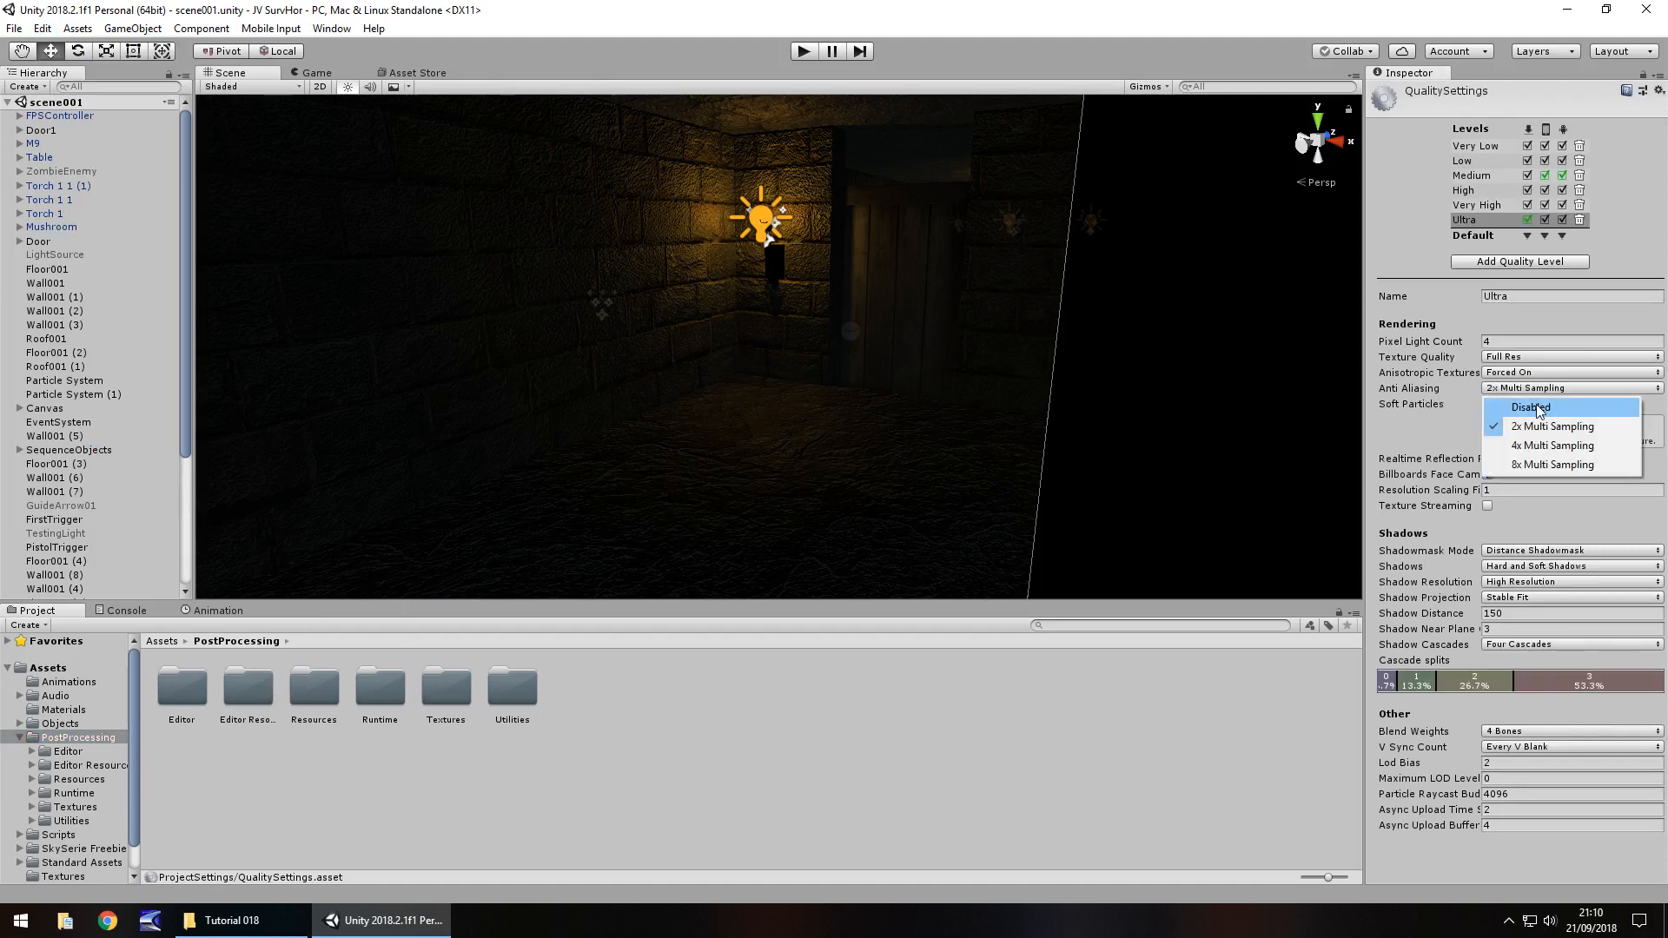
pyautogui.click(1540, 408)
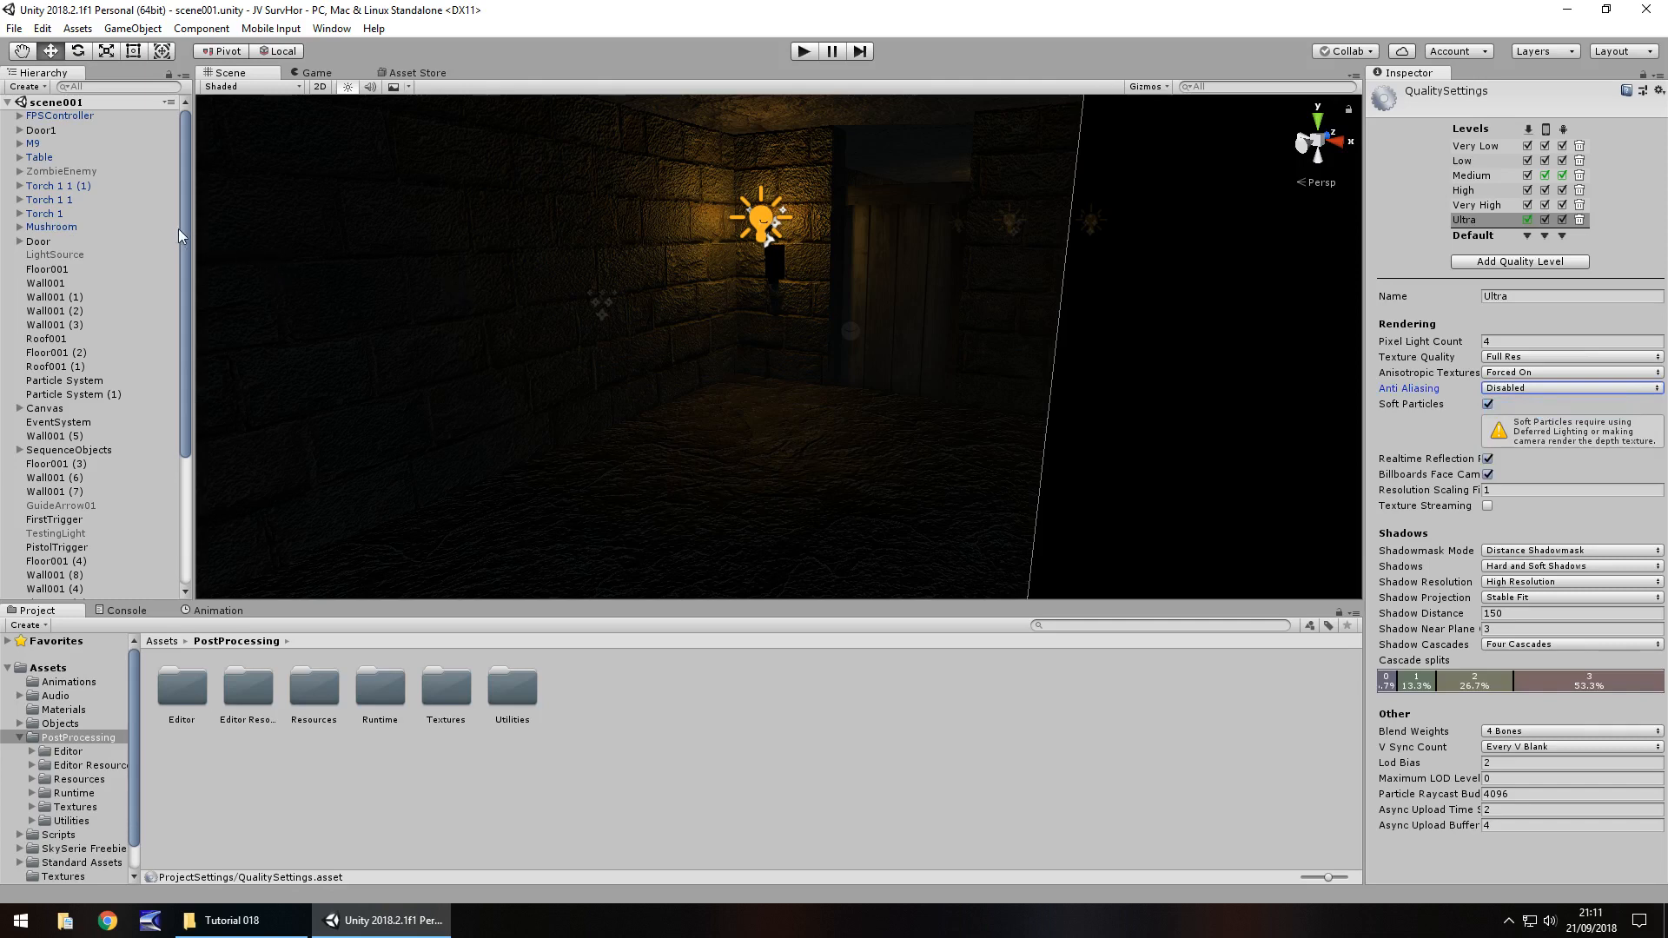
# Set the FirstPersonCharacter camera's rendering path to Deferred, with Allow MSAA off and Allow HDR on.
pyautogui.click(48, 118)
pyautogui.click(20, 117)
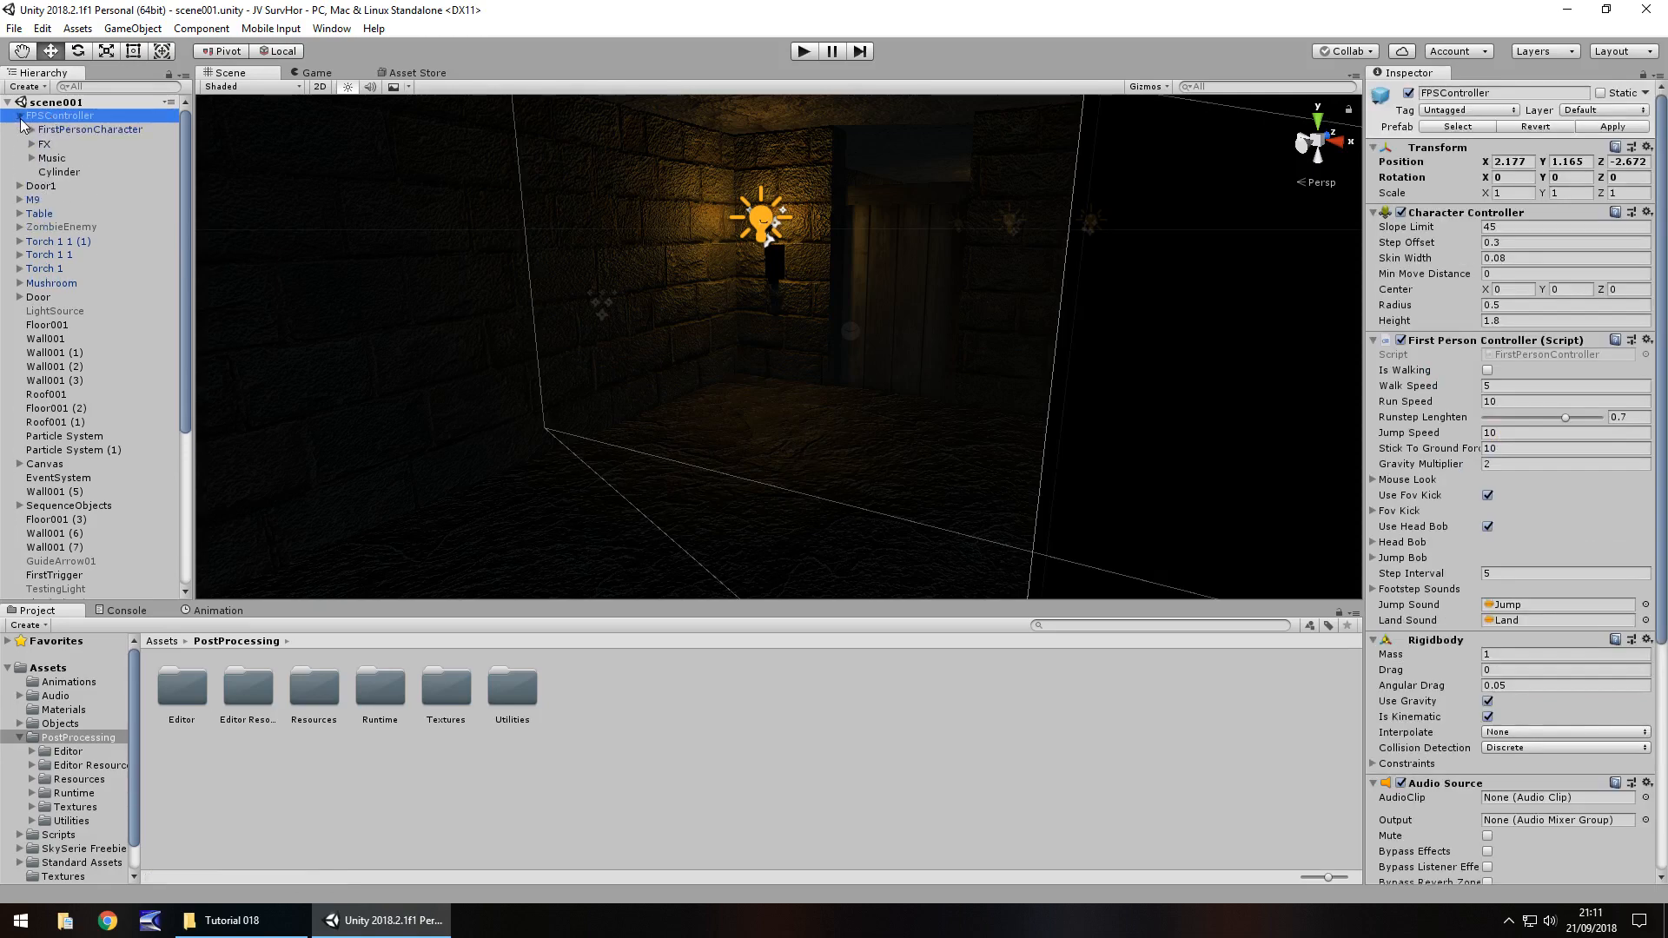
pyautogui.click(85, 127)
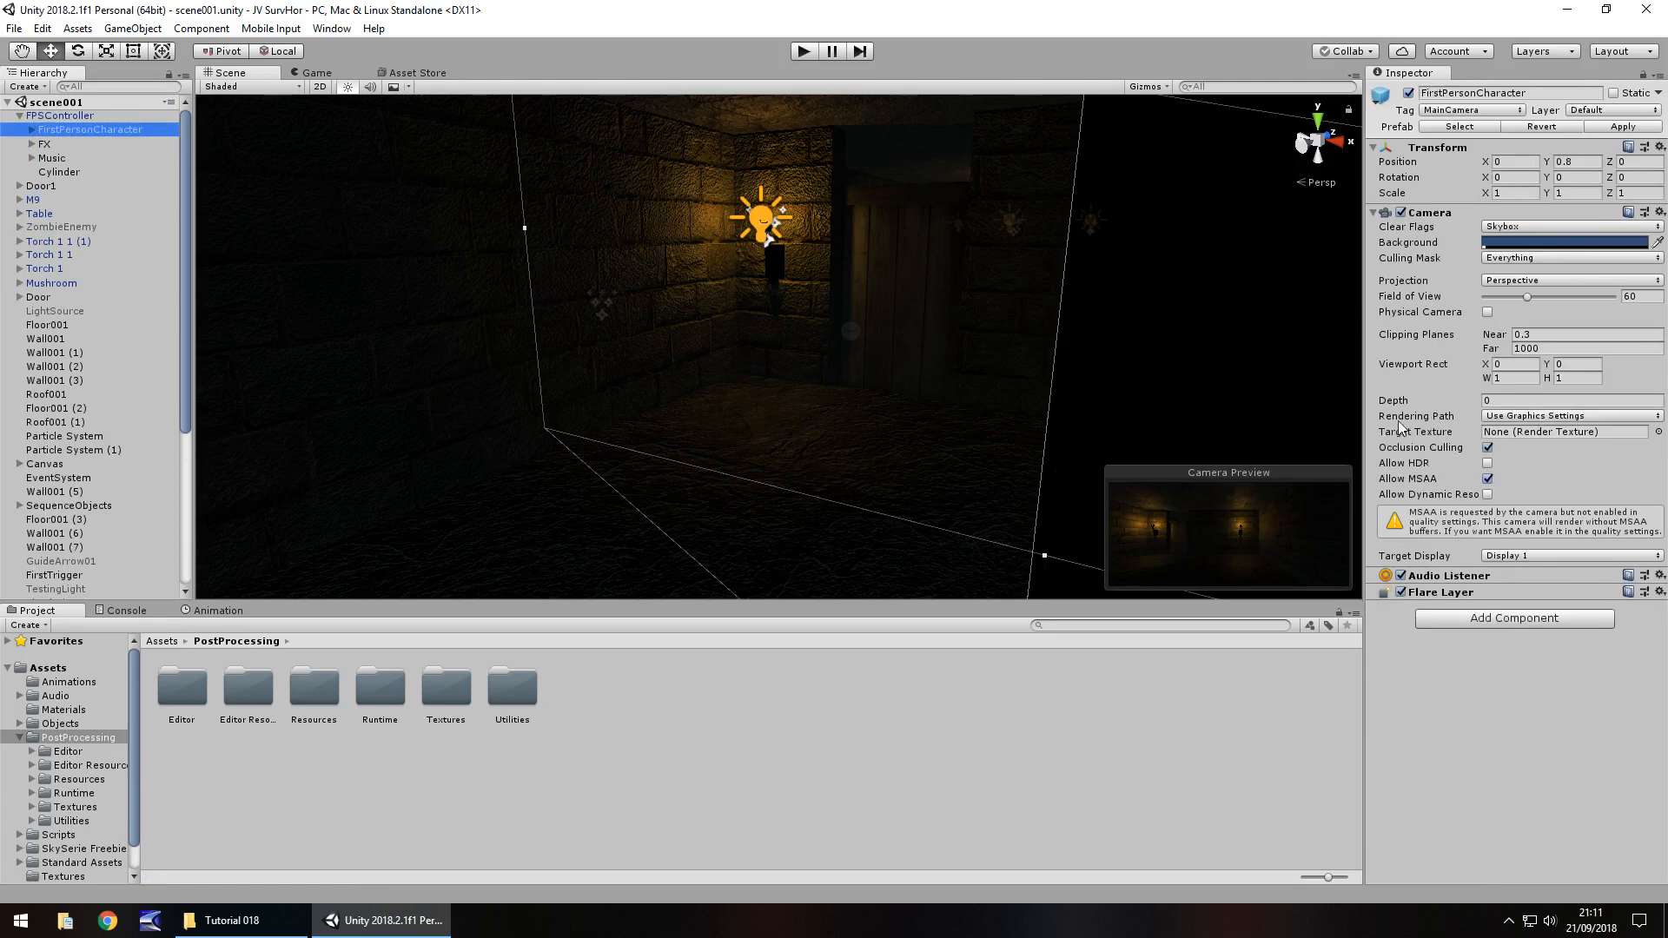
pyautogui.click(1553, 418)
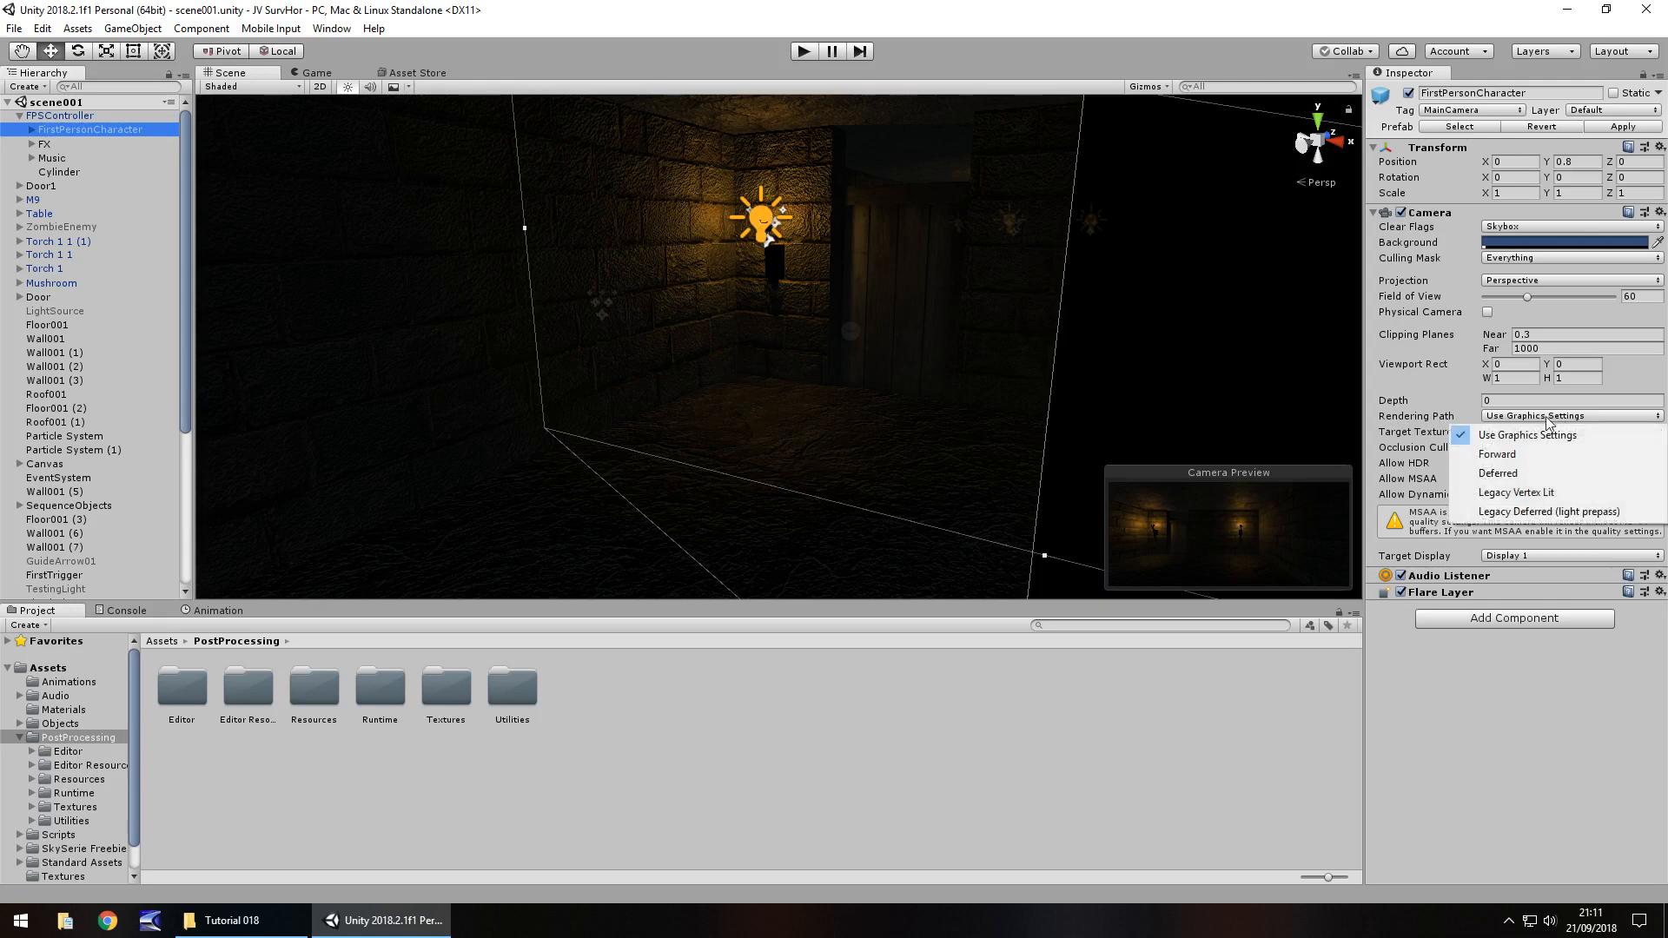
pyautogui.click(1509, 476)
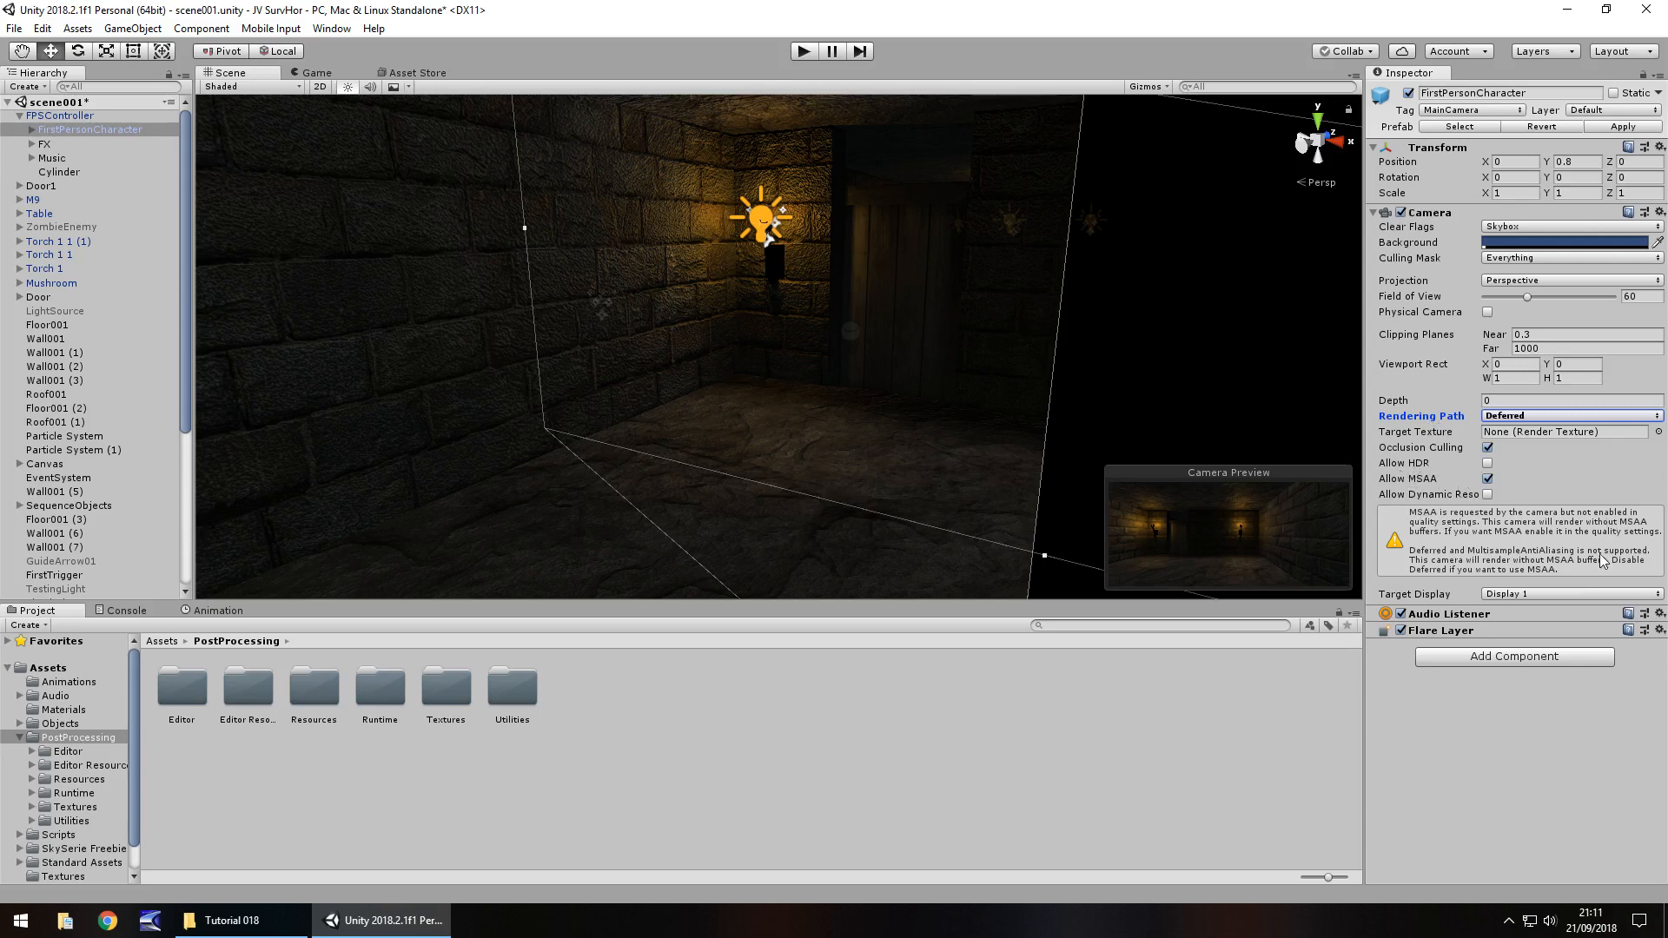
pyautogui.click(1488, 478)
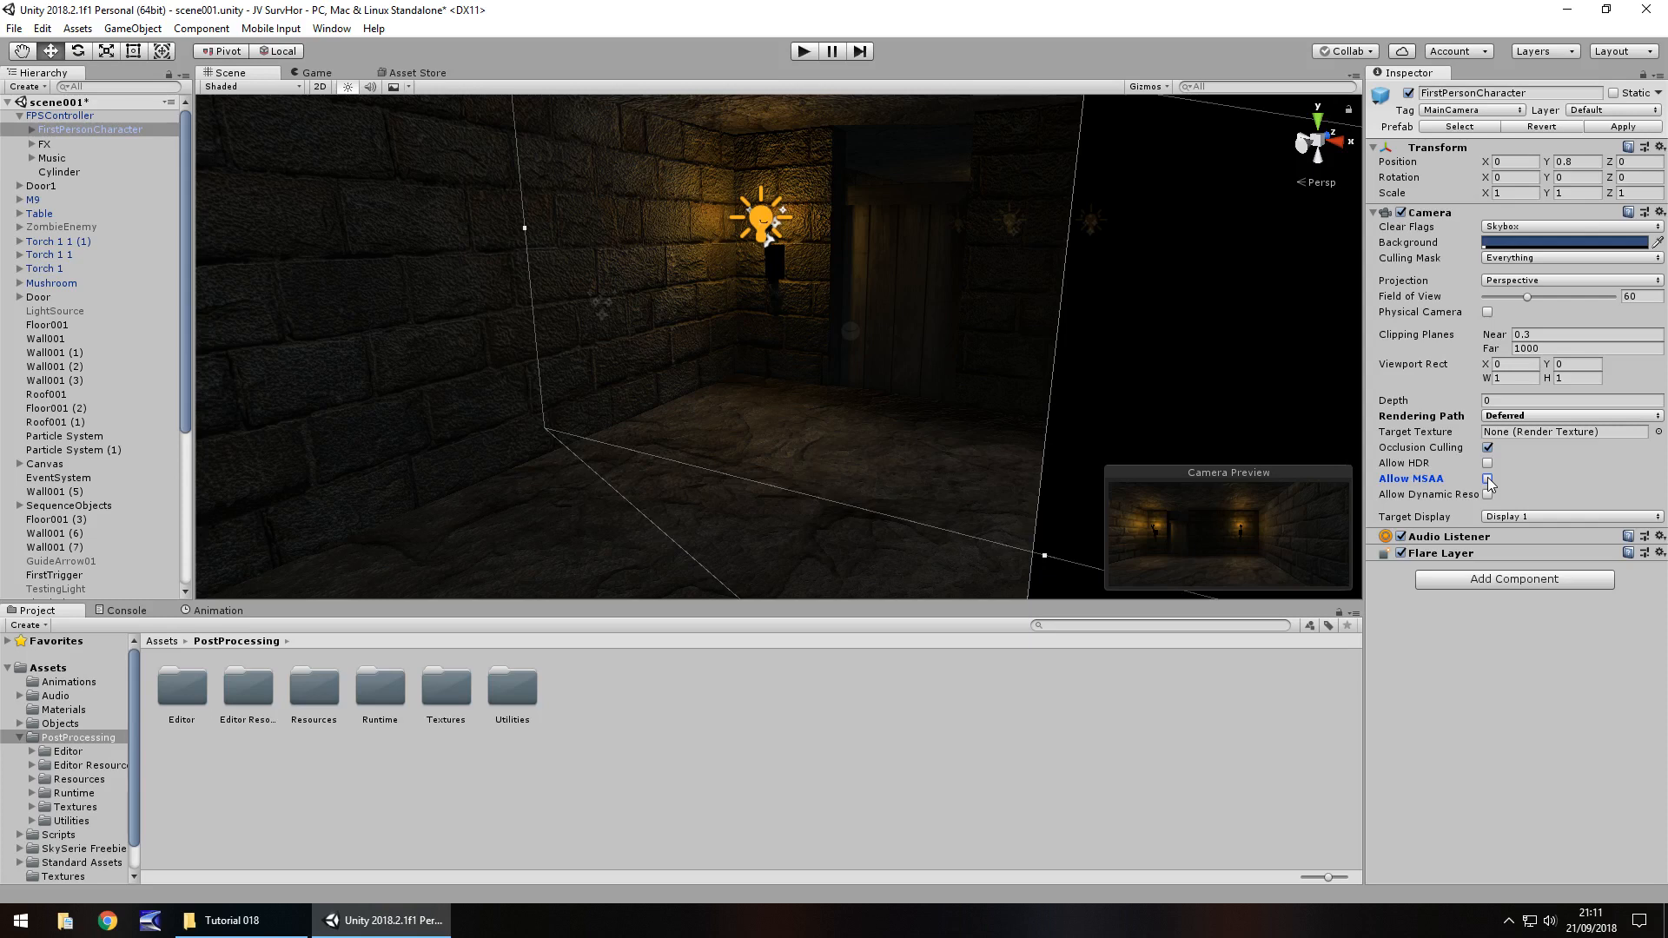
pyautogui.click(1488, 464)
# Attach the PostProcessingBehaviour script from the PostProcessing Runtime folder to FirstPersonCharacter.
pyautogui.doubleClick(379, 690)
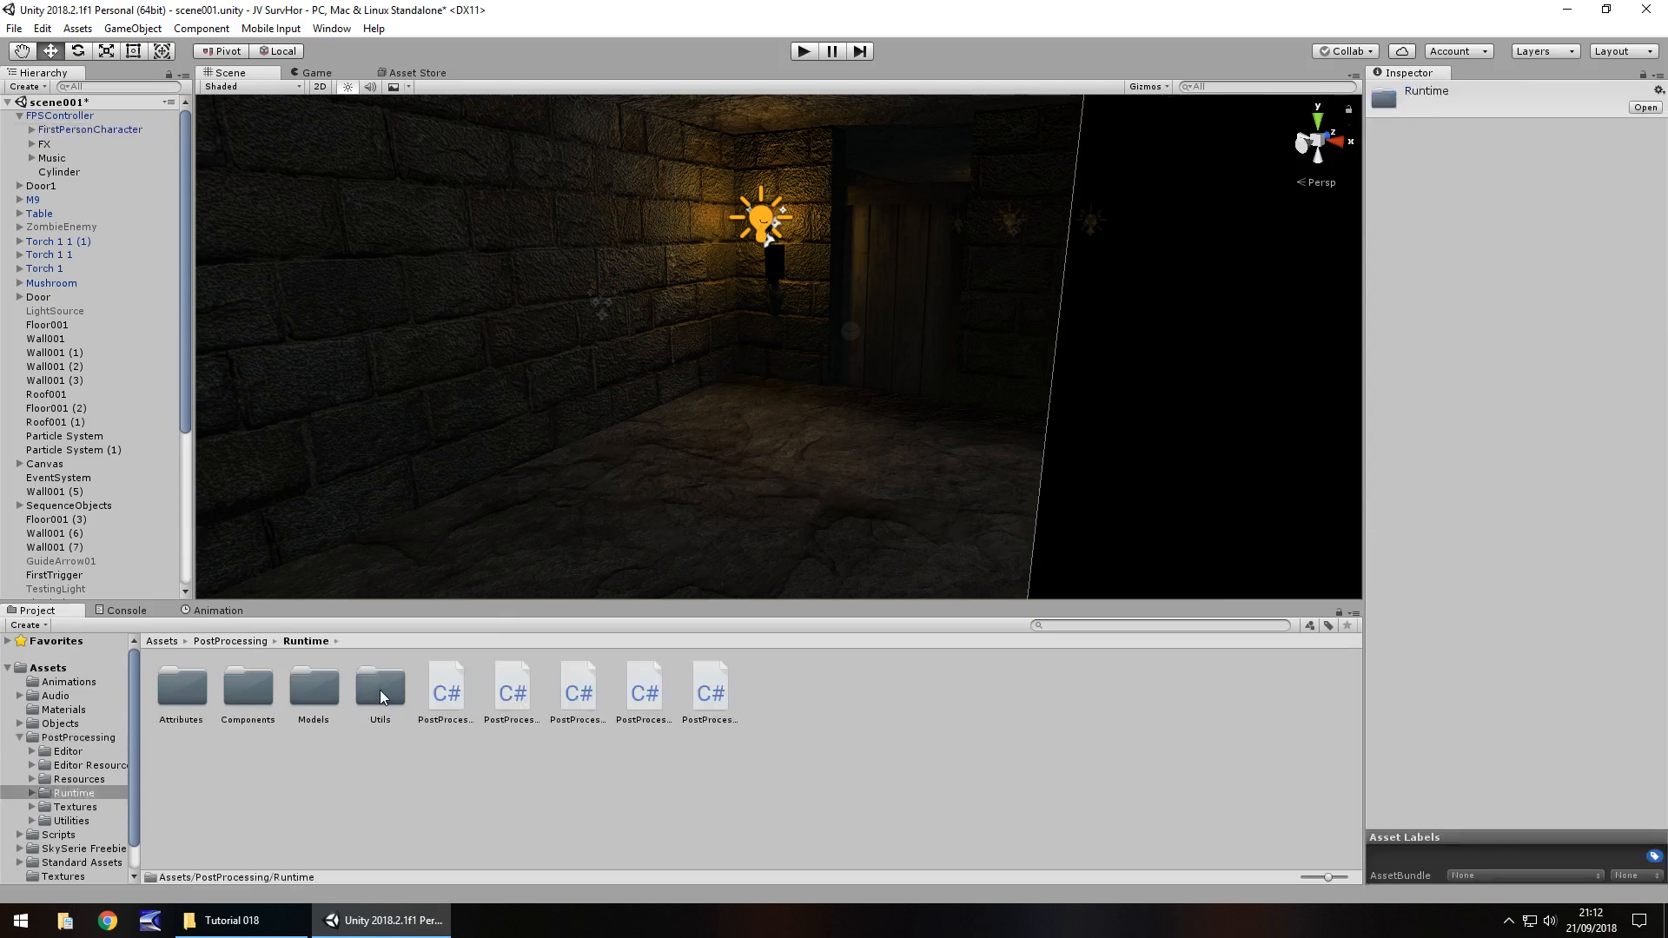
pyautogui.click(444, 708)
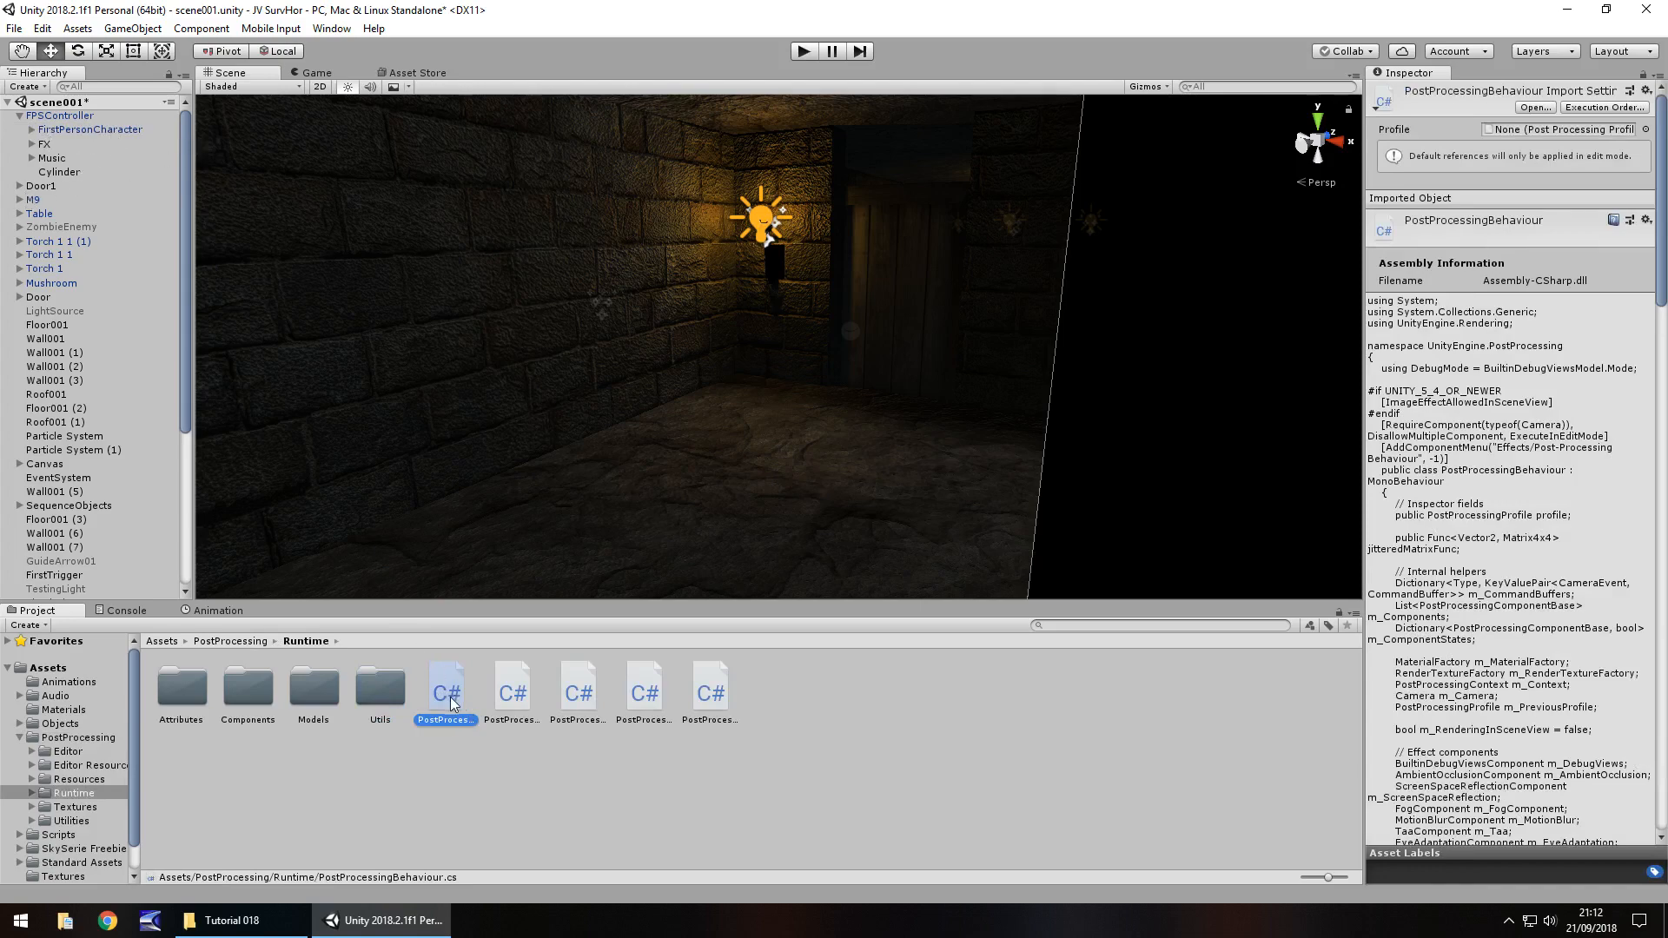
pyautogui.moveTo(241, 284); pyautogui.dragTo(90, 128)
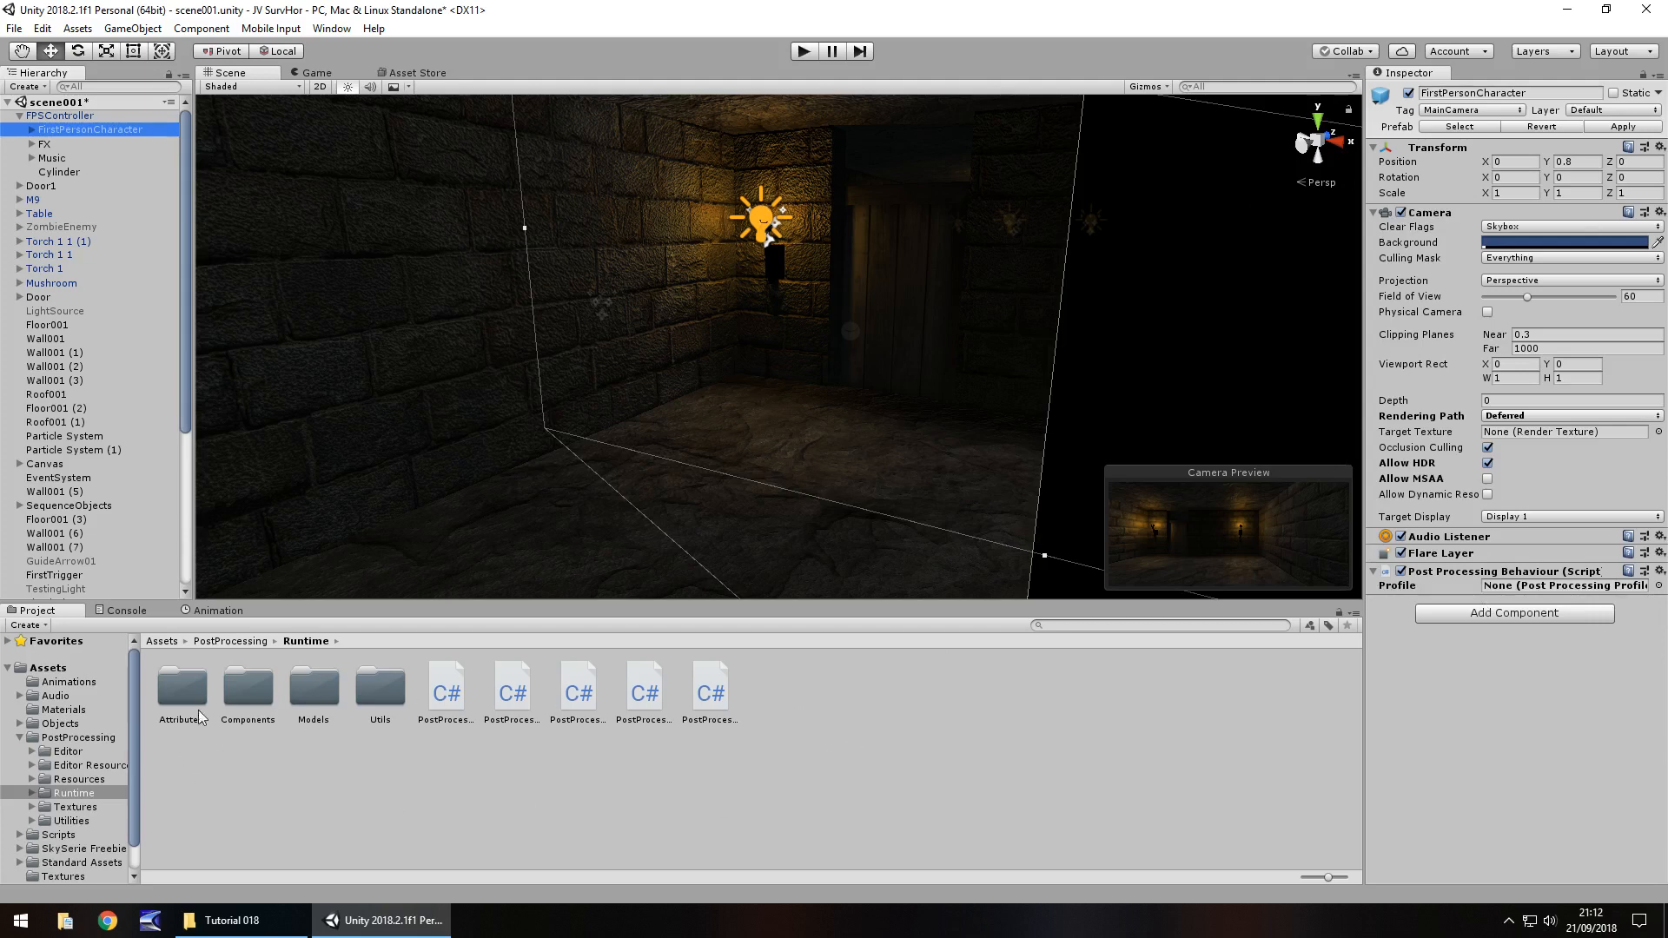
# Create a Post-Processing Profile named JVSH in the Runtime folder.
pyautogui.rightClick(784, 695)
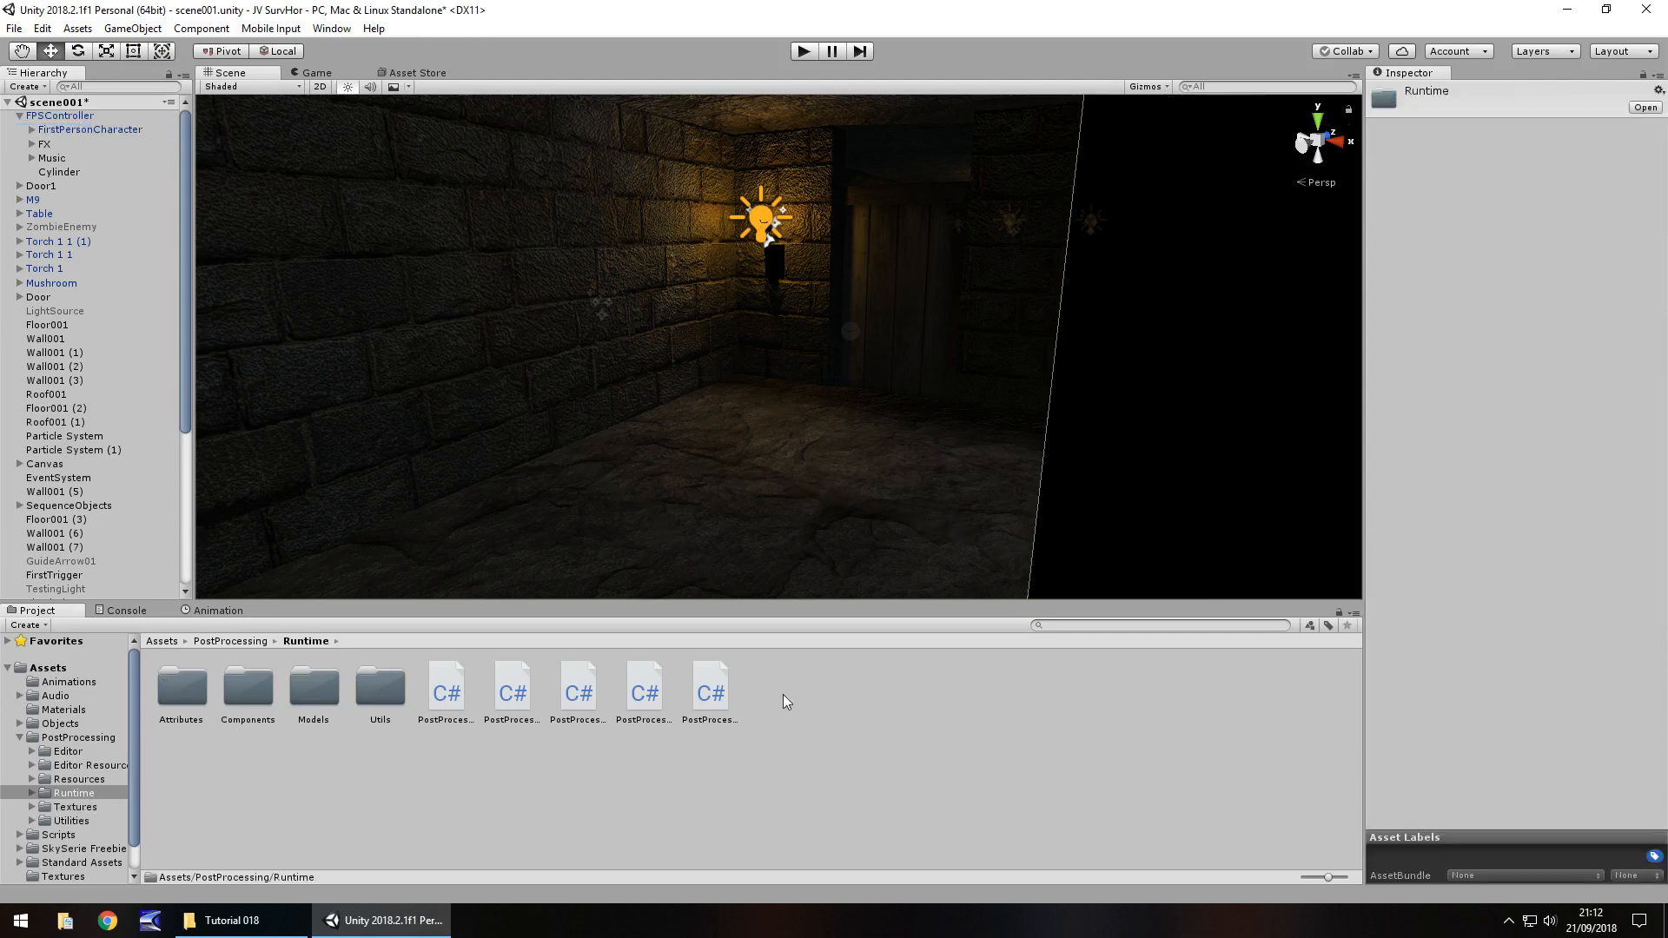
pyautogui.moveTo(860, 291)
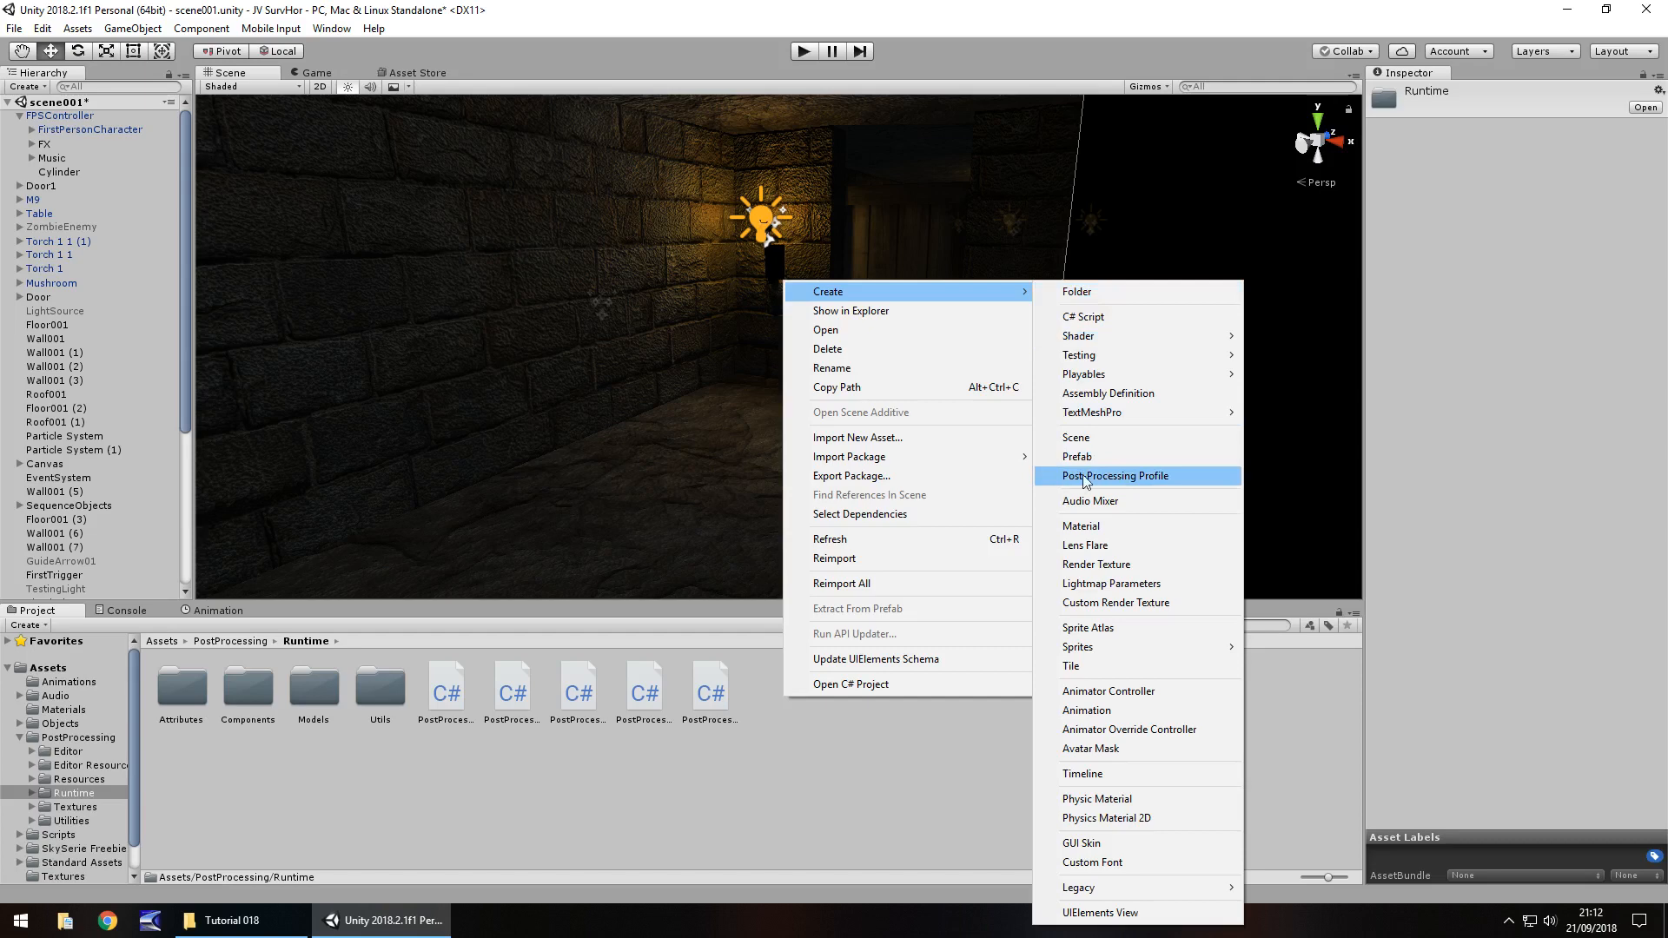
pyautogui.click(1118, 476)
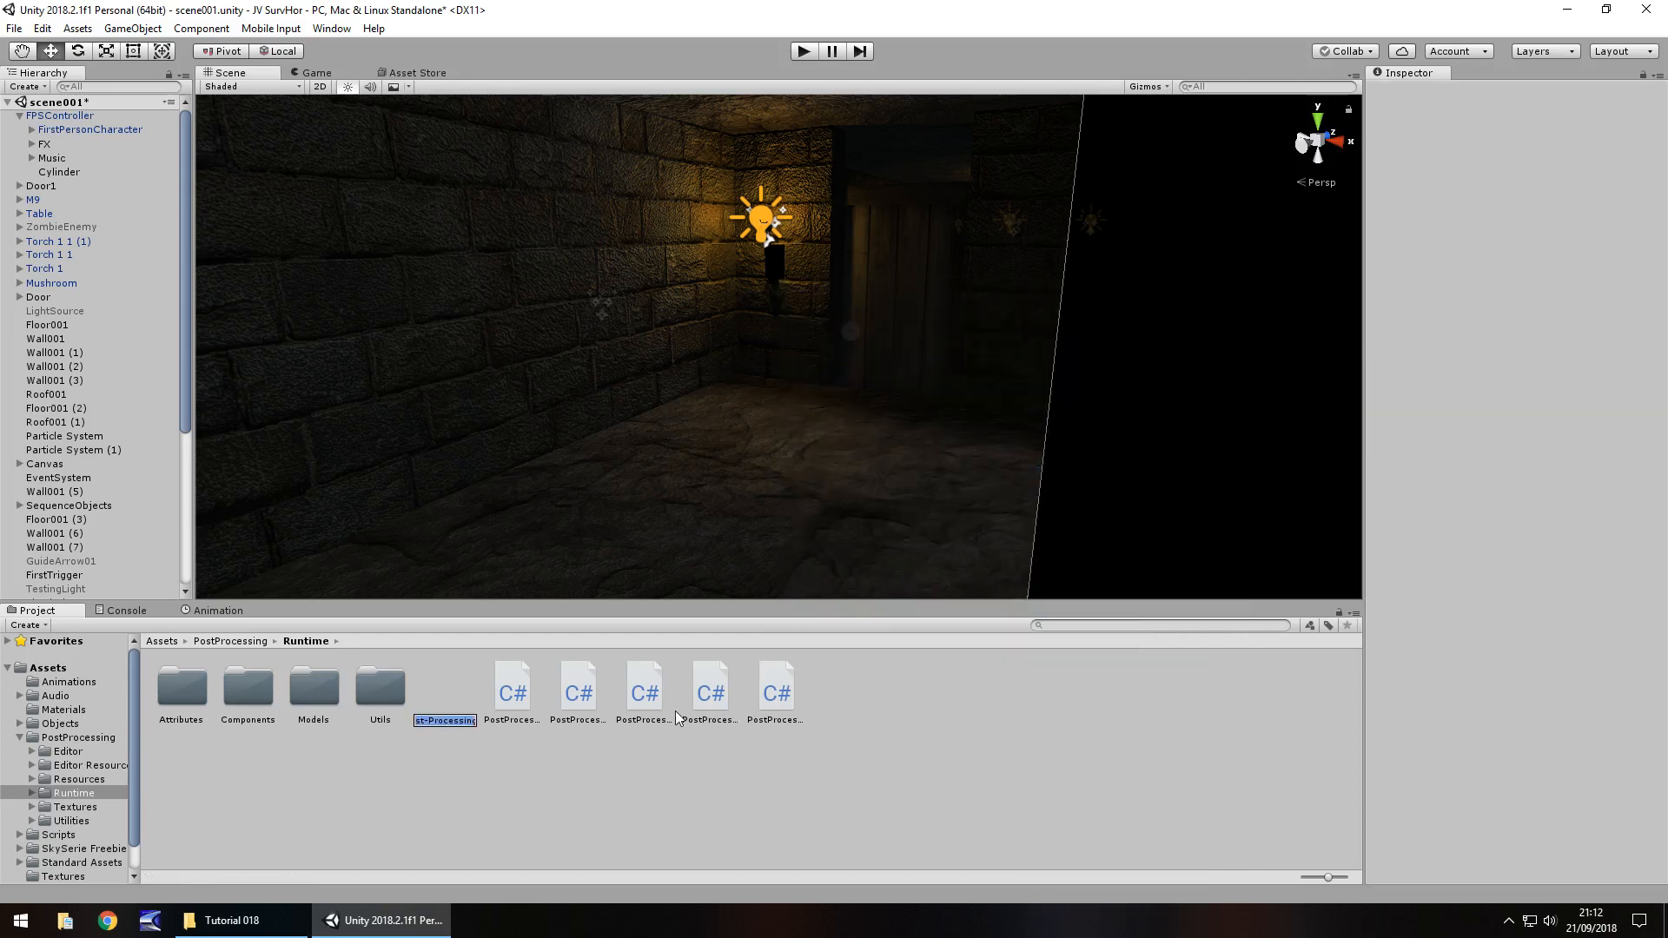
pyautogui.write('JVSH')
pyautogui.press('Return')
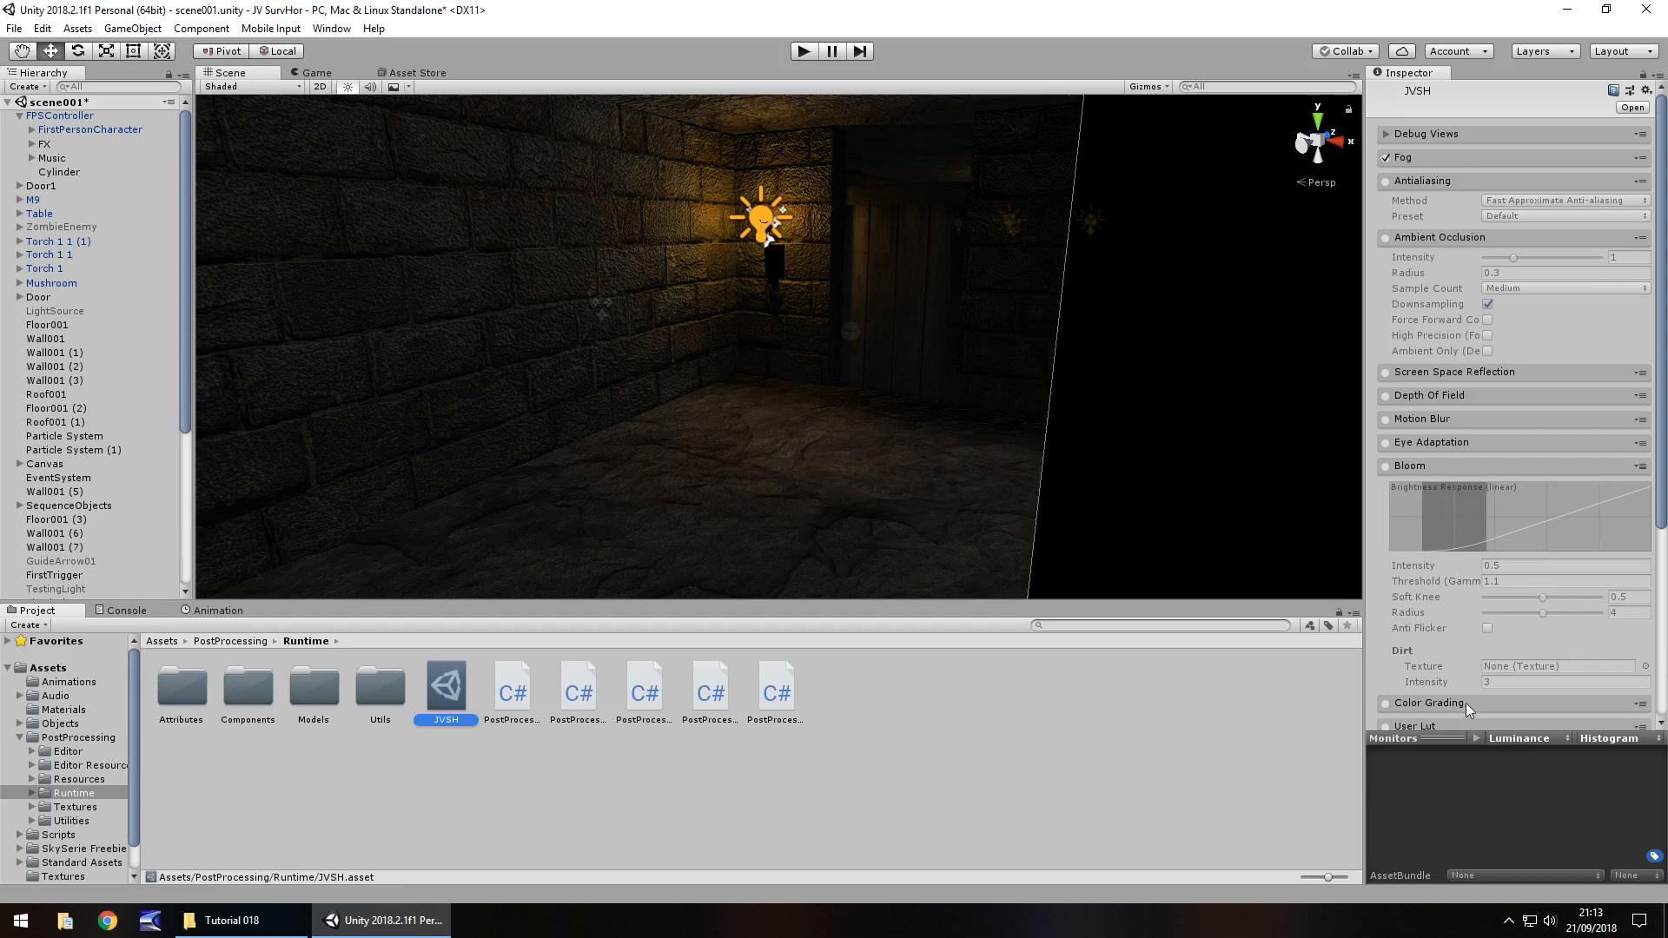
# Collapse the expanded Antialiasing, Ambient Occlusion, Bloom, Grain and Vignette sections of the JVSH profile.
pyautogui.click(1426, 181)
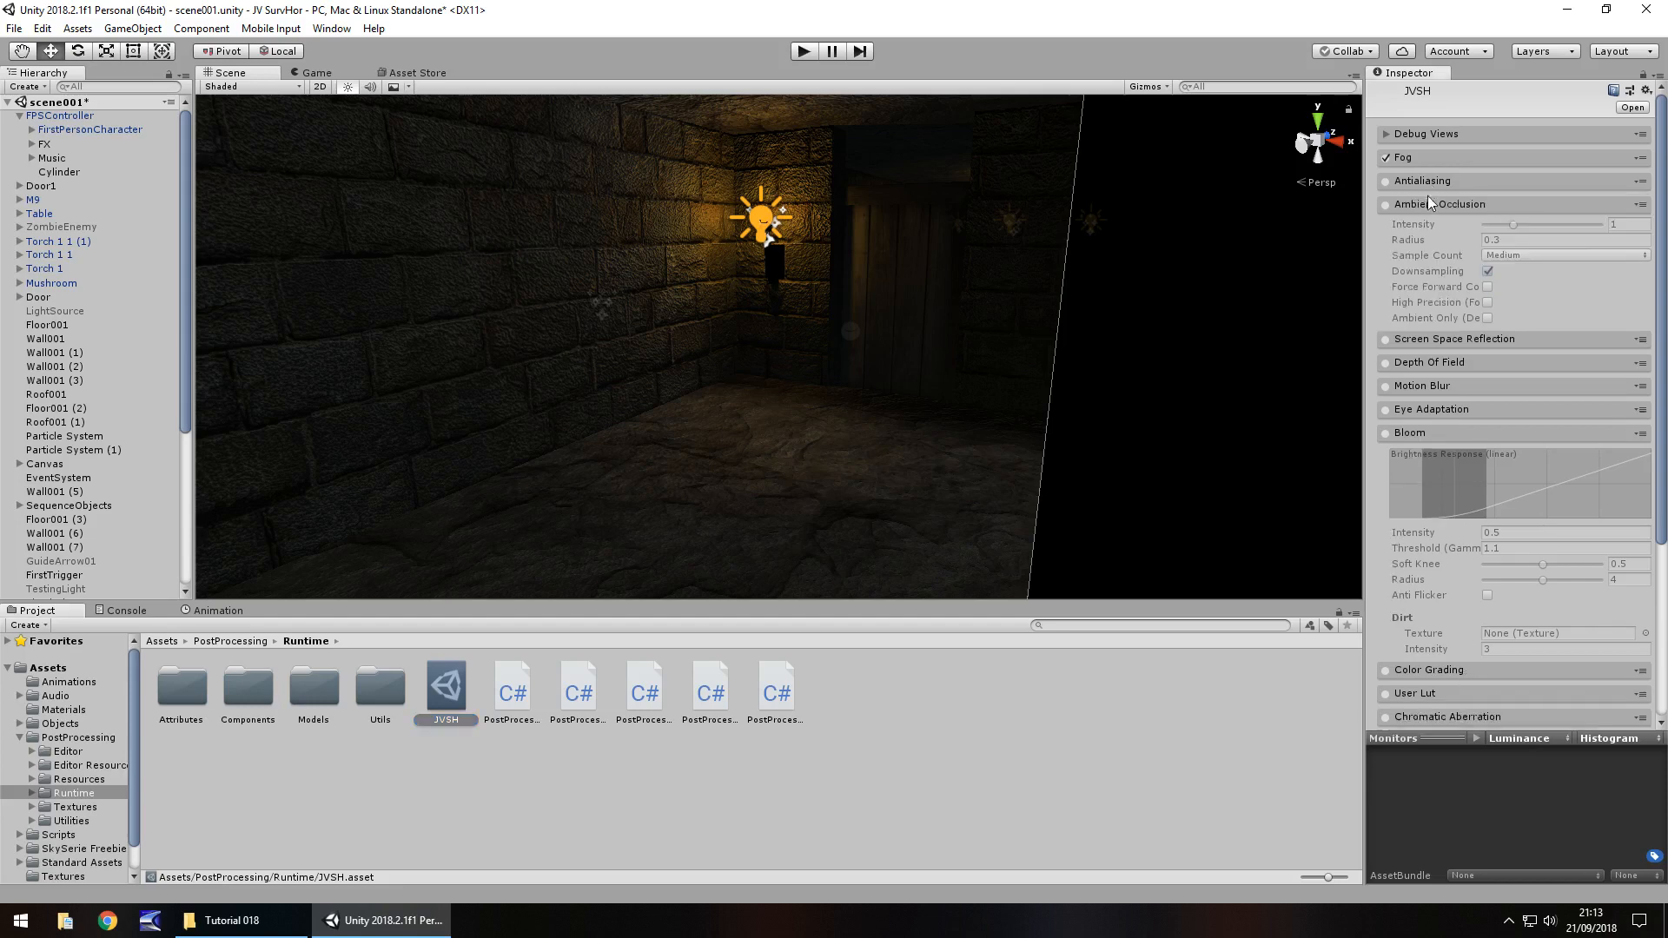
pyautogui.click(1430, 205)
pyautogui.click(1456, 322)
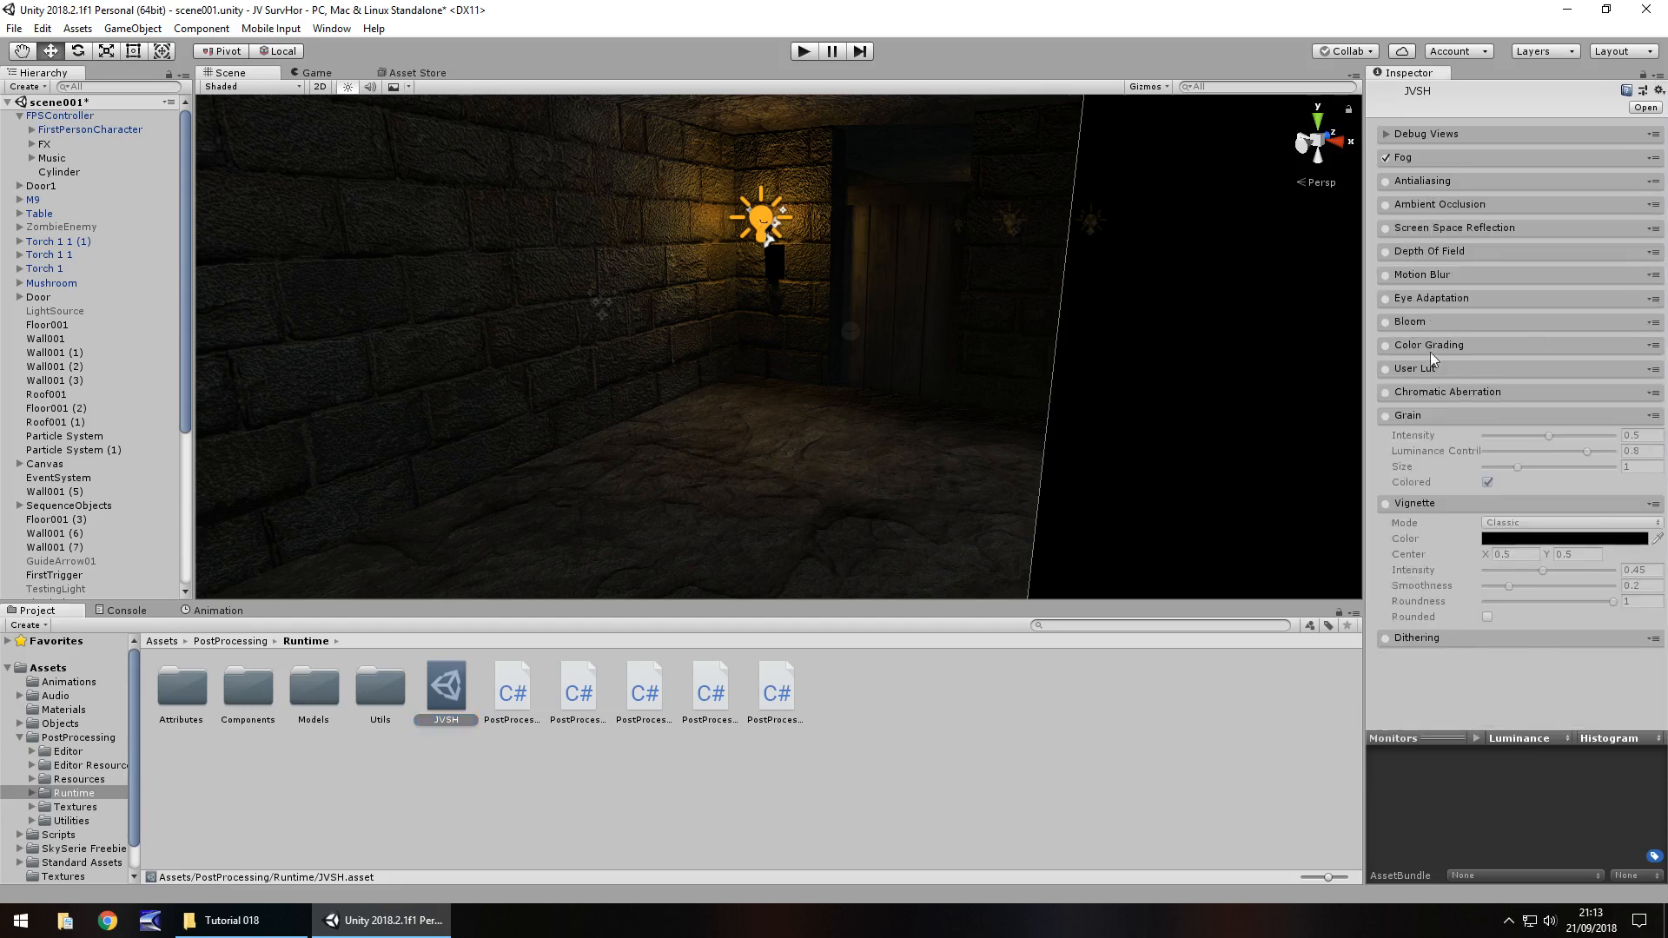
pyautogui.click(1426, 416)
pyautogui.click(1424, 440)
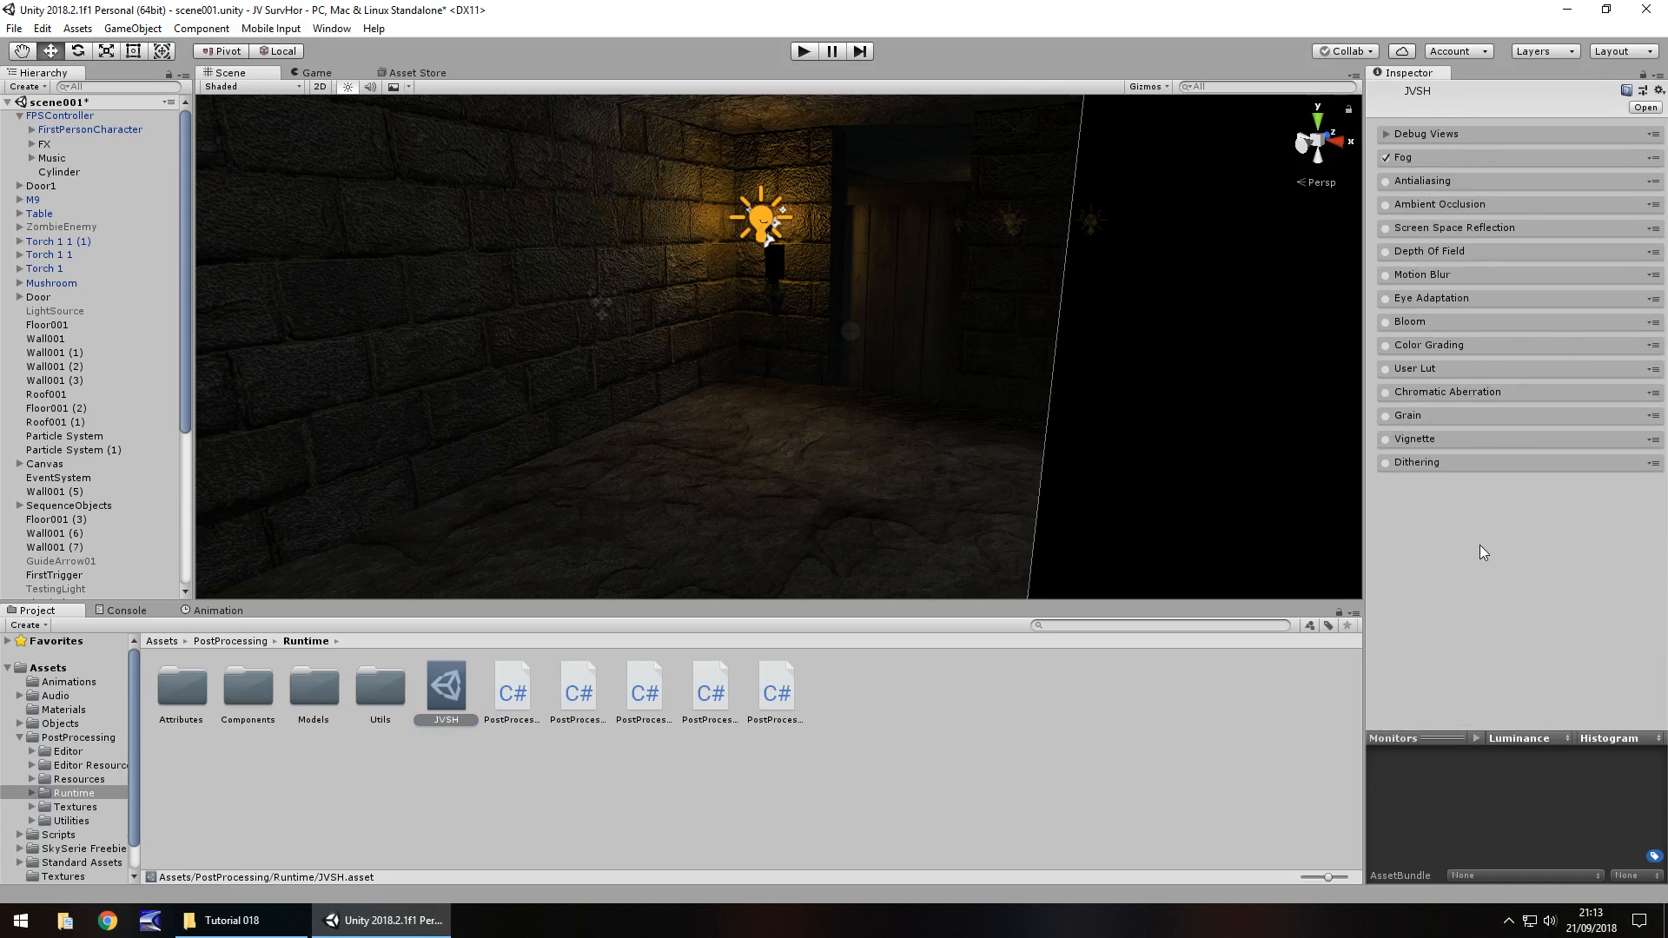
# Assign the JVSH profile to the Post Processing Behaviour component on FirstPersonCharacter.
pyautogui.click(81, 130)
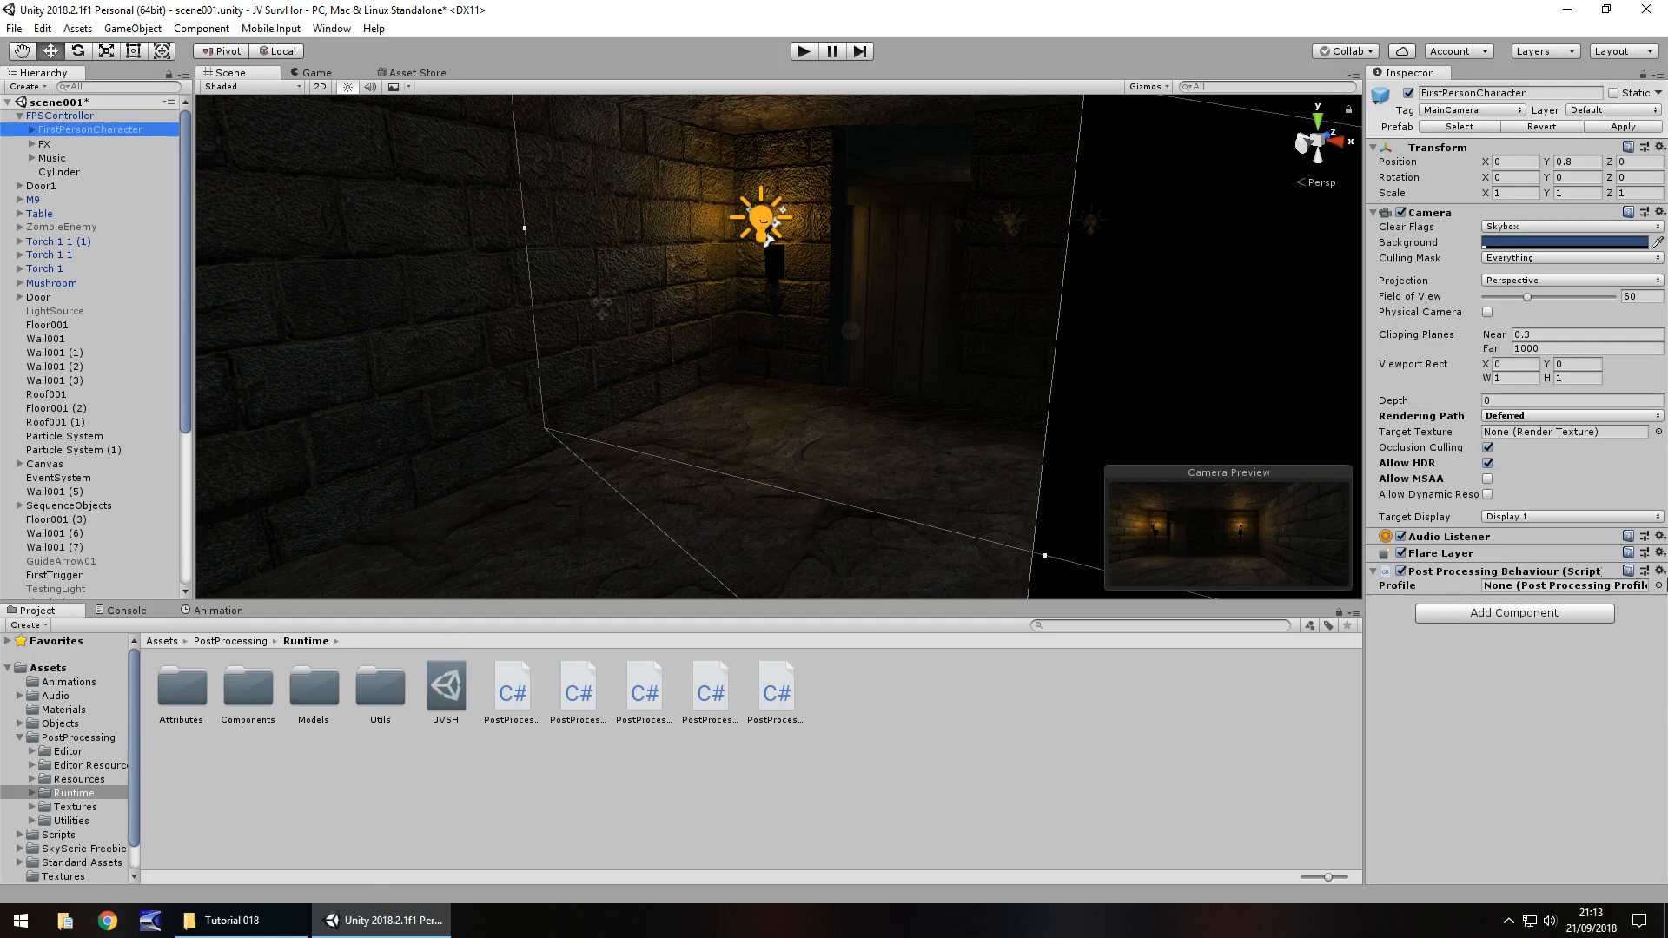
pyautogui.moveTo(449, 689); pyautogui.dragTo(1510, 590)
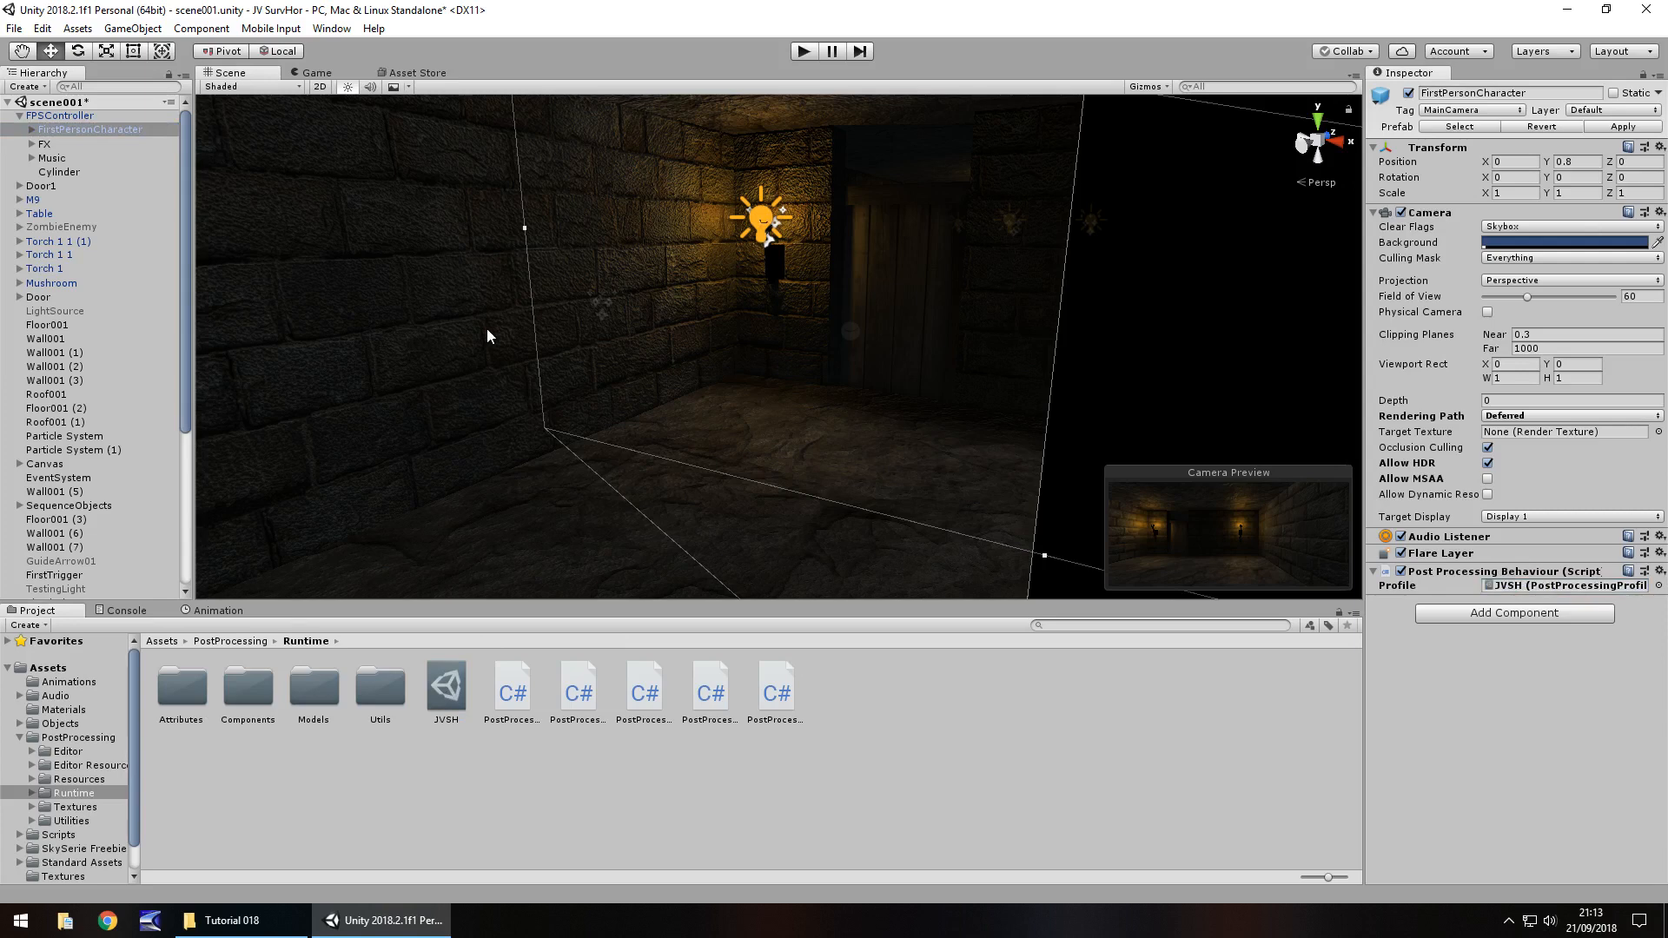
# Open the JVSH profile and check its Fog settings, then collapse the Fog section.
pyautogui.click(446, 690)
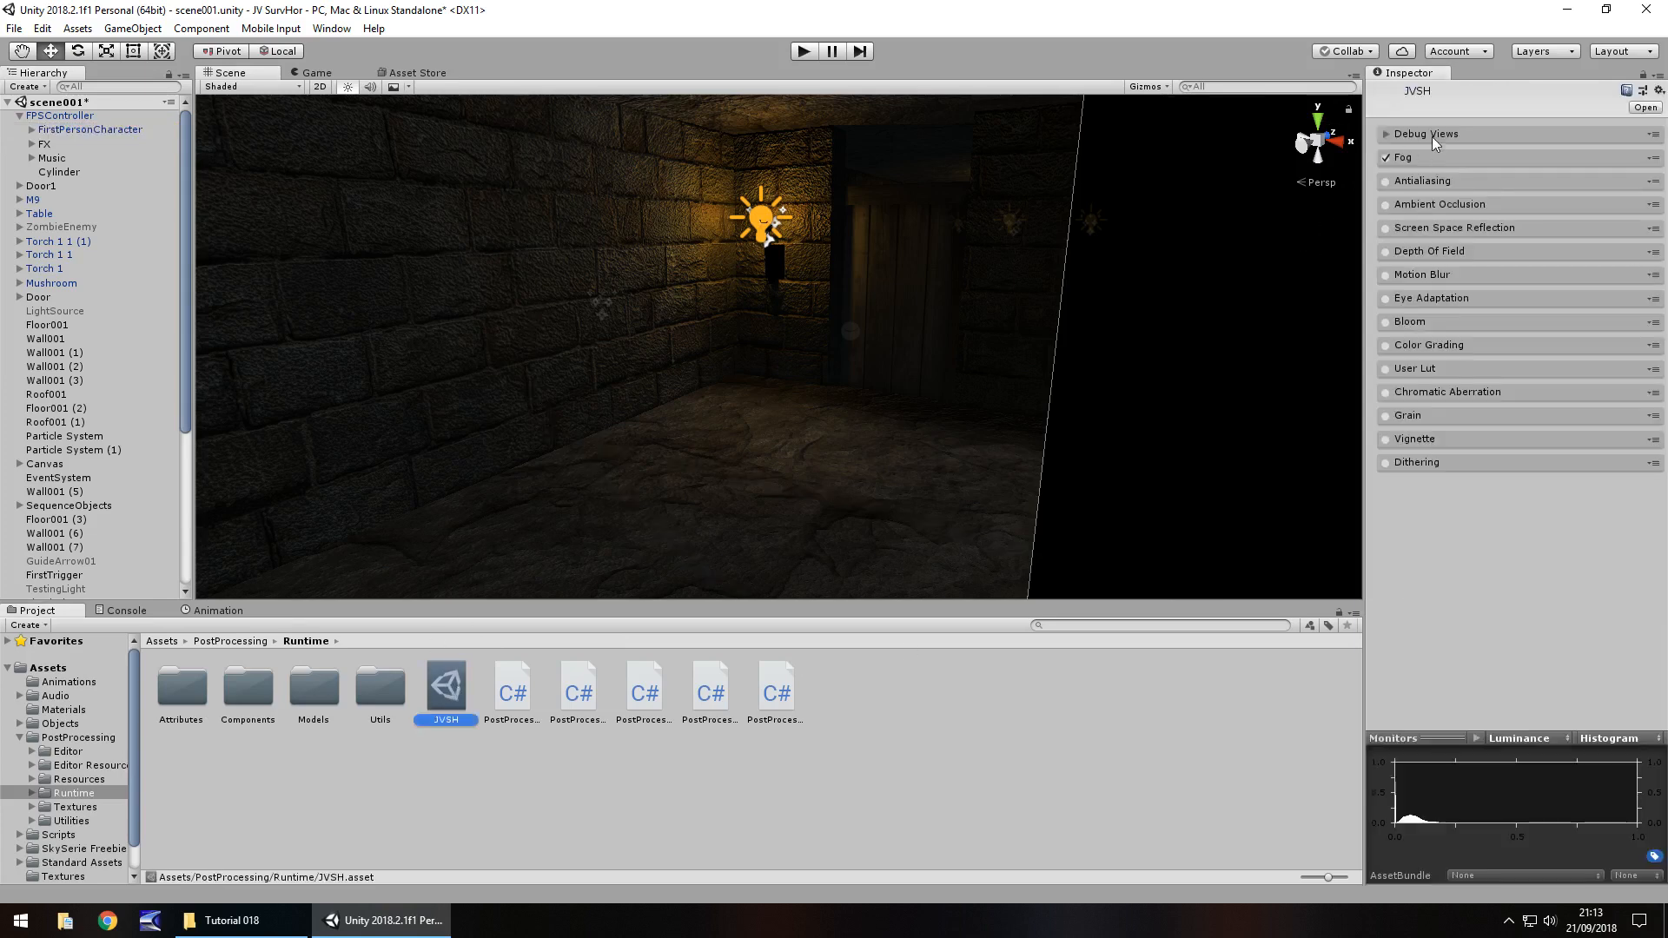
pyautogui.click(1411, 158)
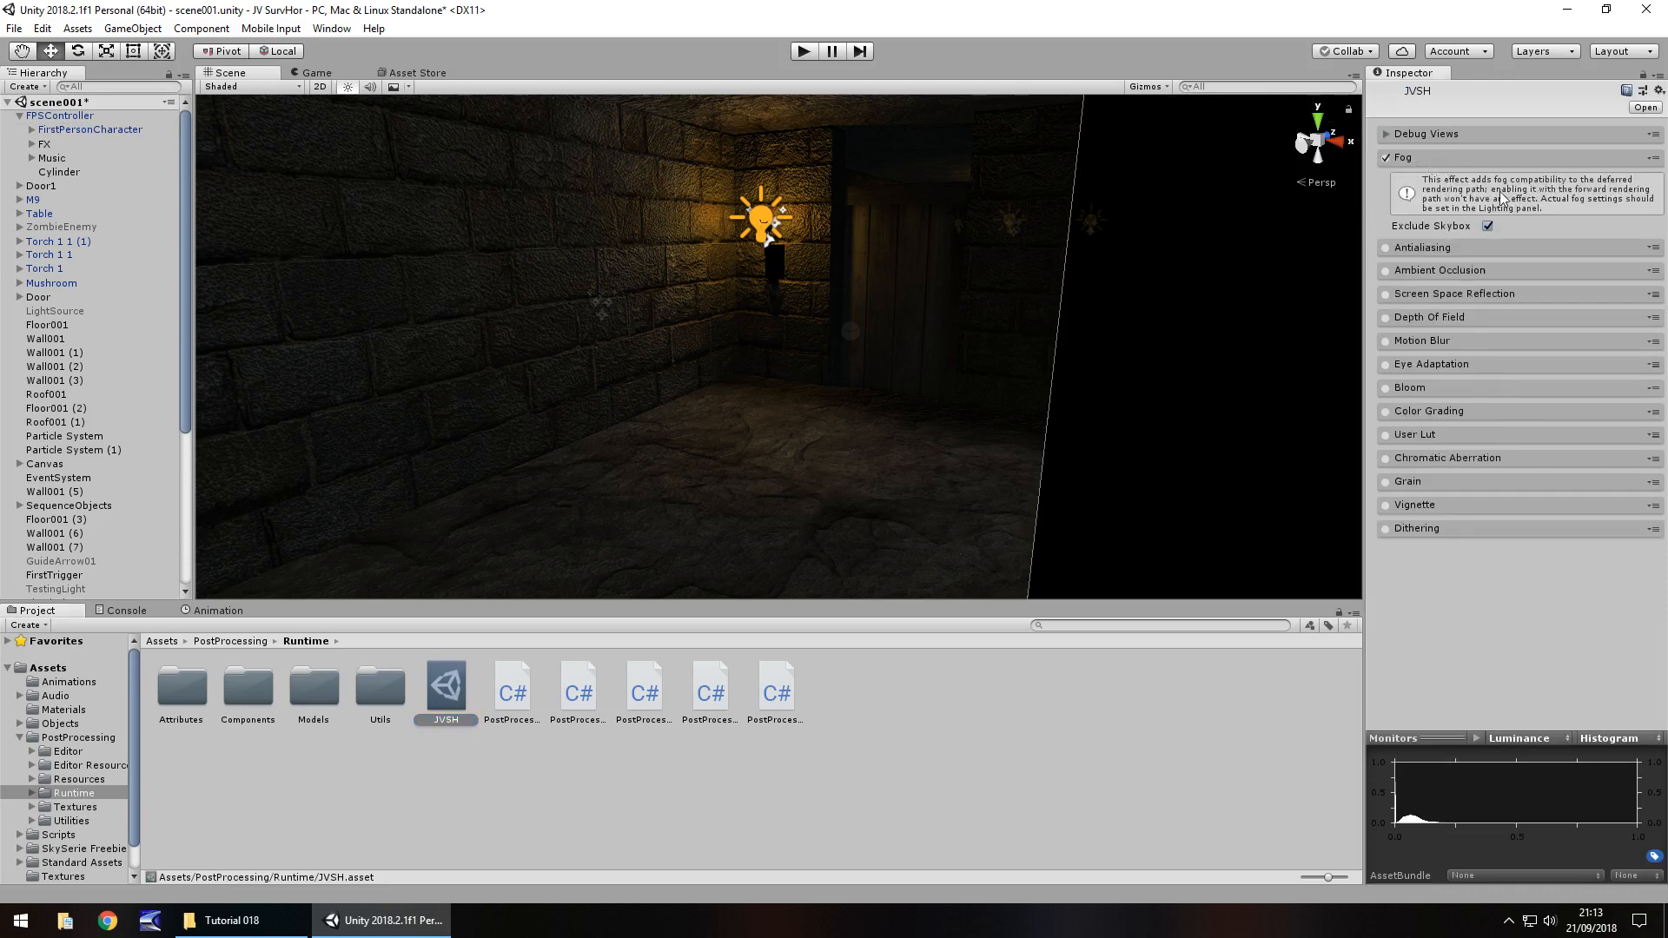
pyautogui.click(1408, 160)
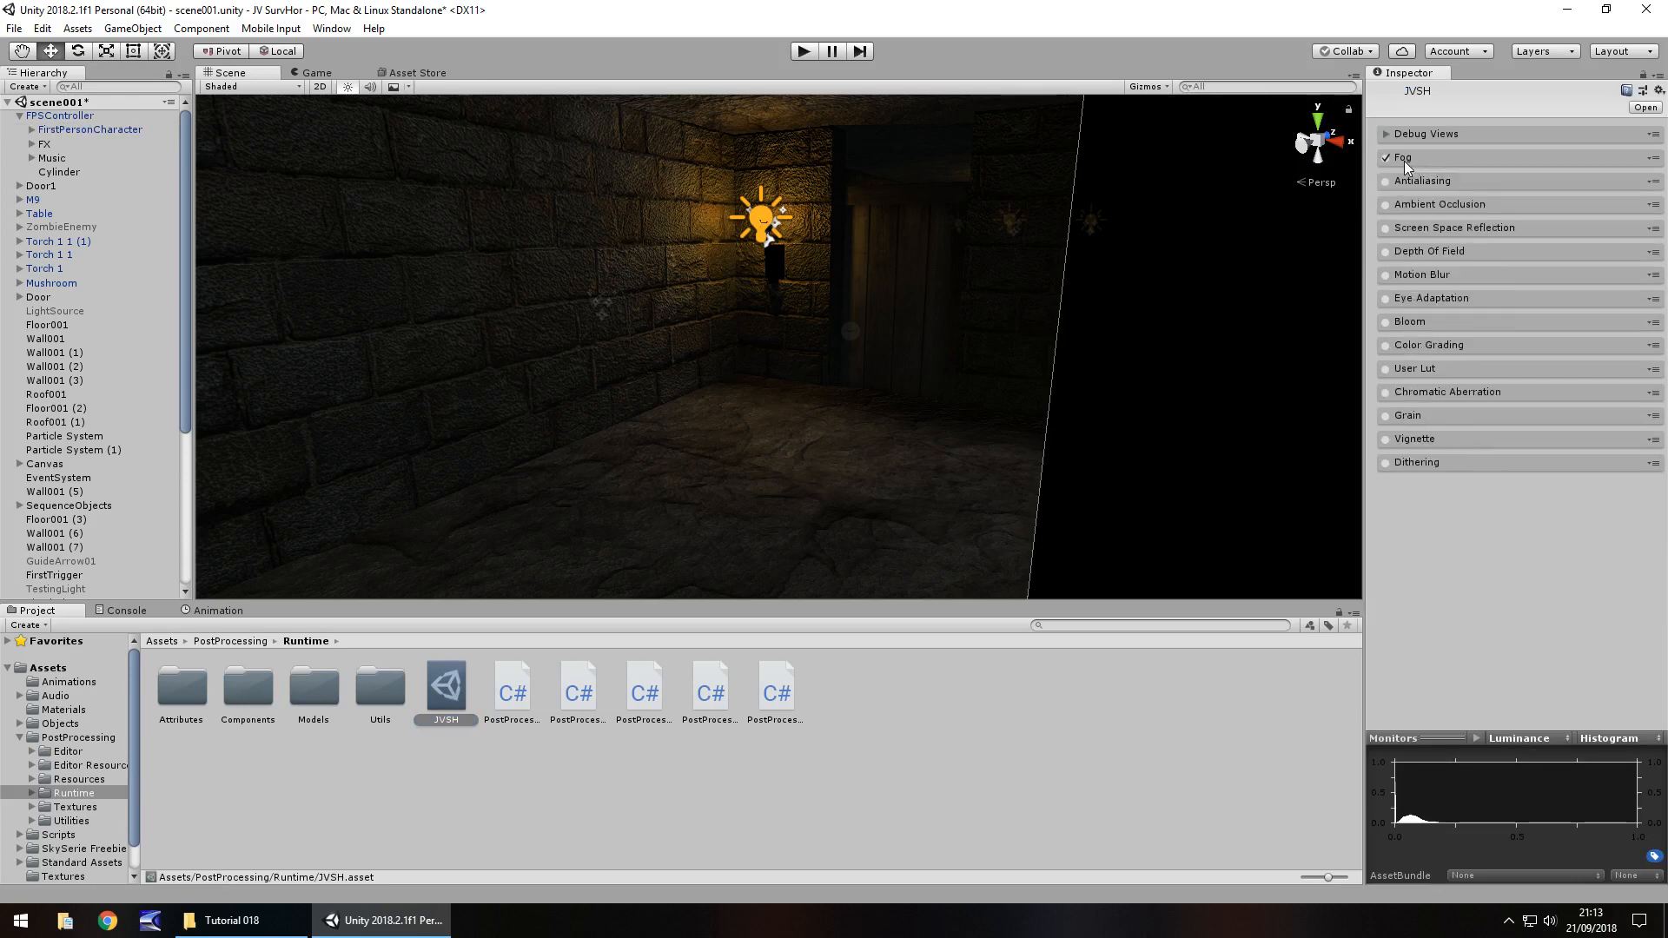
# Enable Antialiasing in the JVSH profile, try Temporal Anti-aliasing, and return the method to Fast Approximate Anti-aliasing.
pyautogui.click(1416, 179)
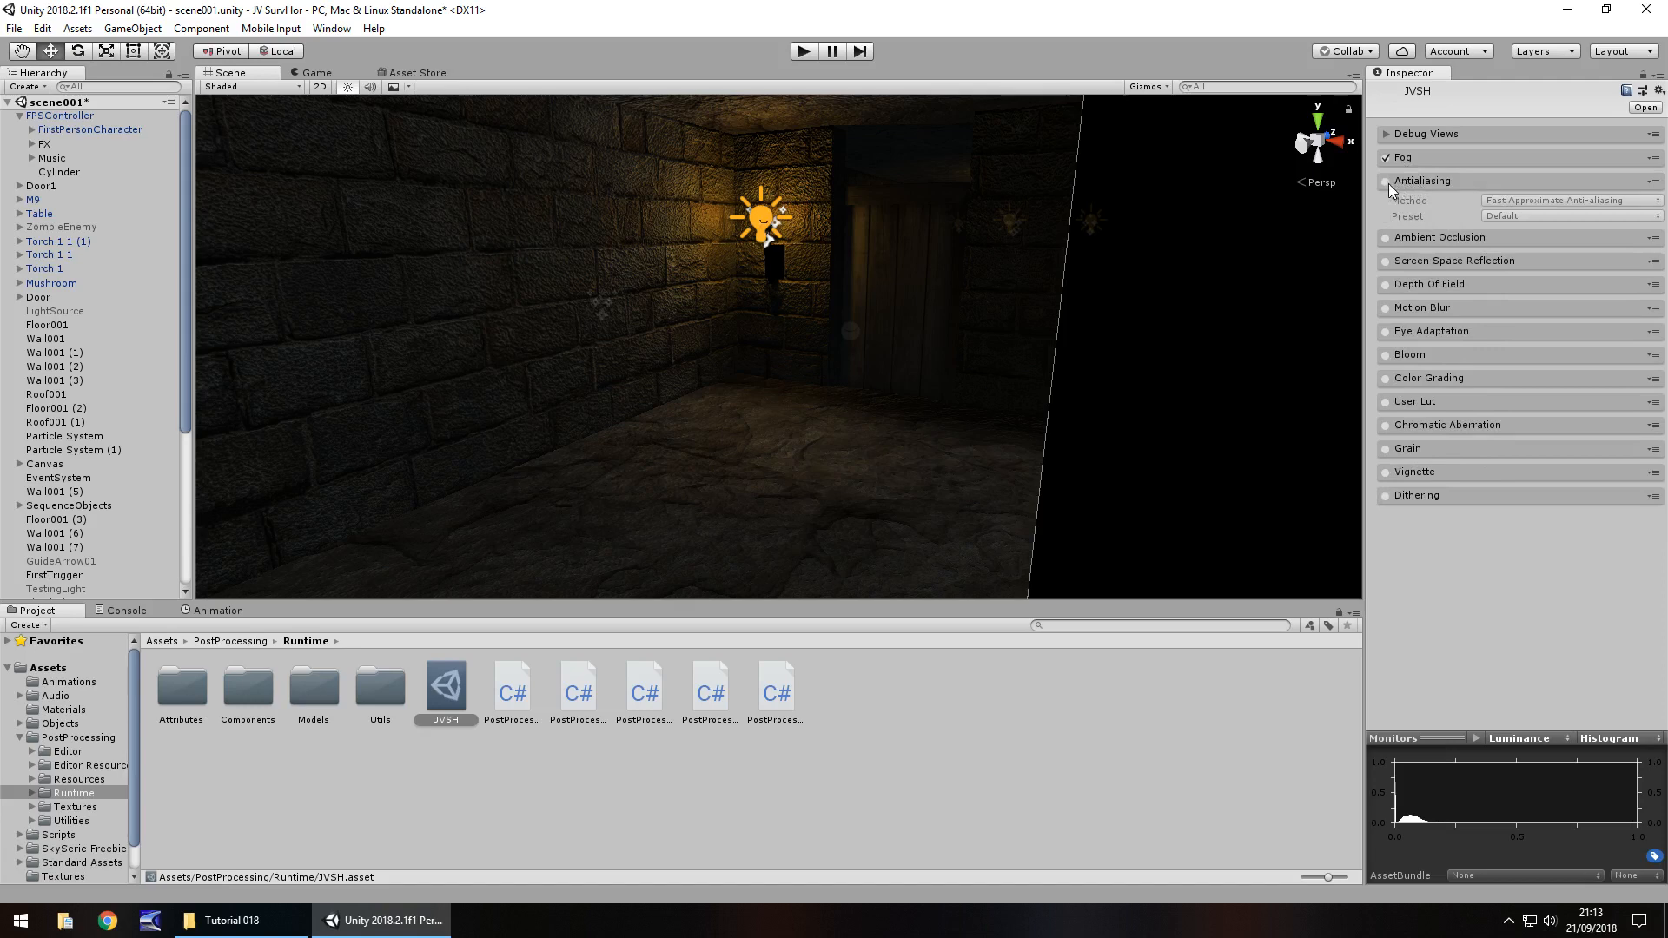
pyautogui.click(1385, 183)
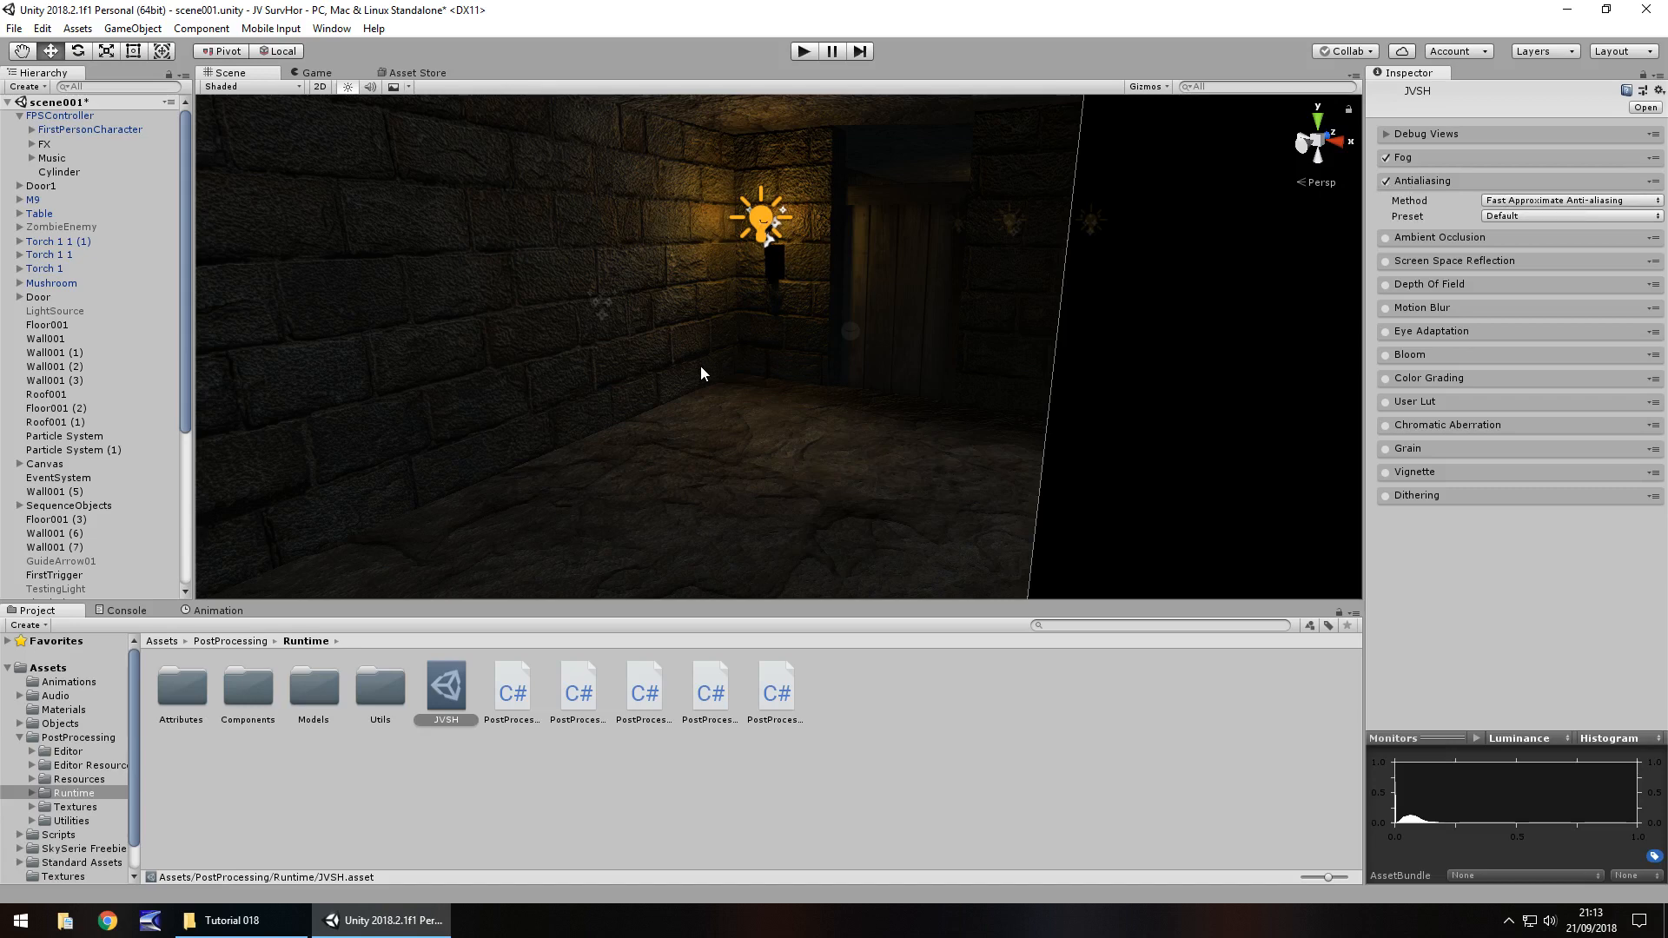
pyautogui.click(1519, 206)
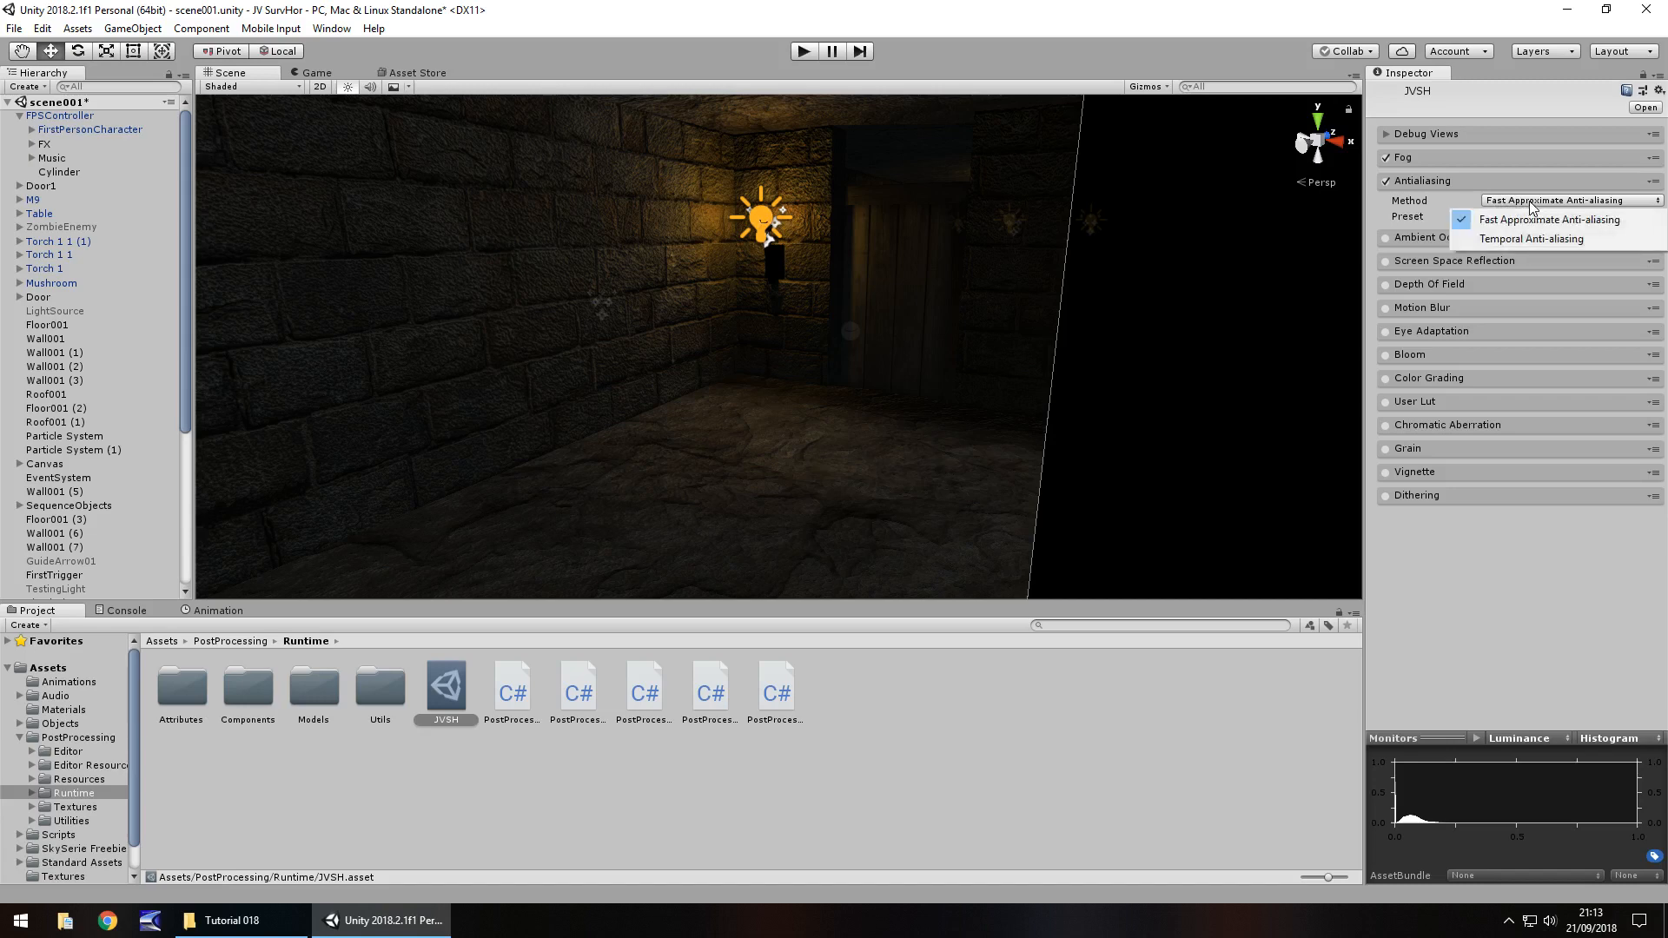
pyautogui.click(1523, 236)
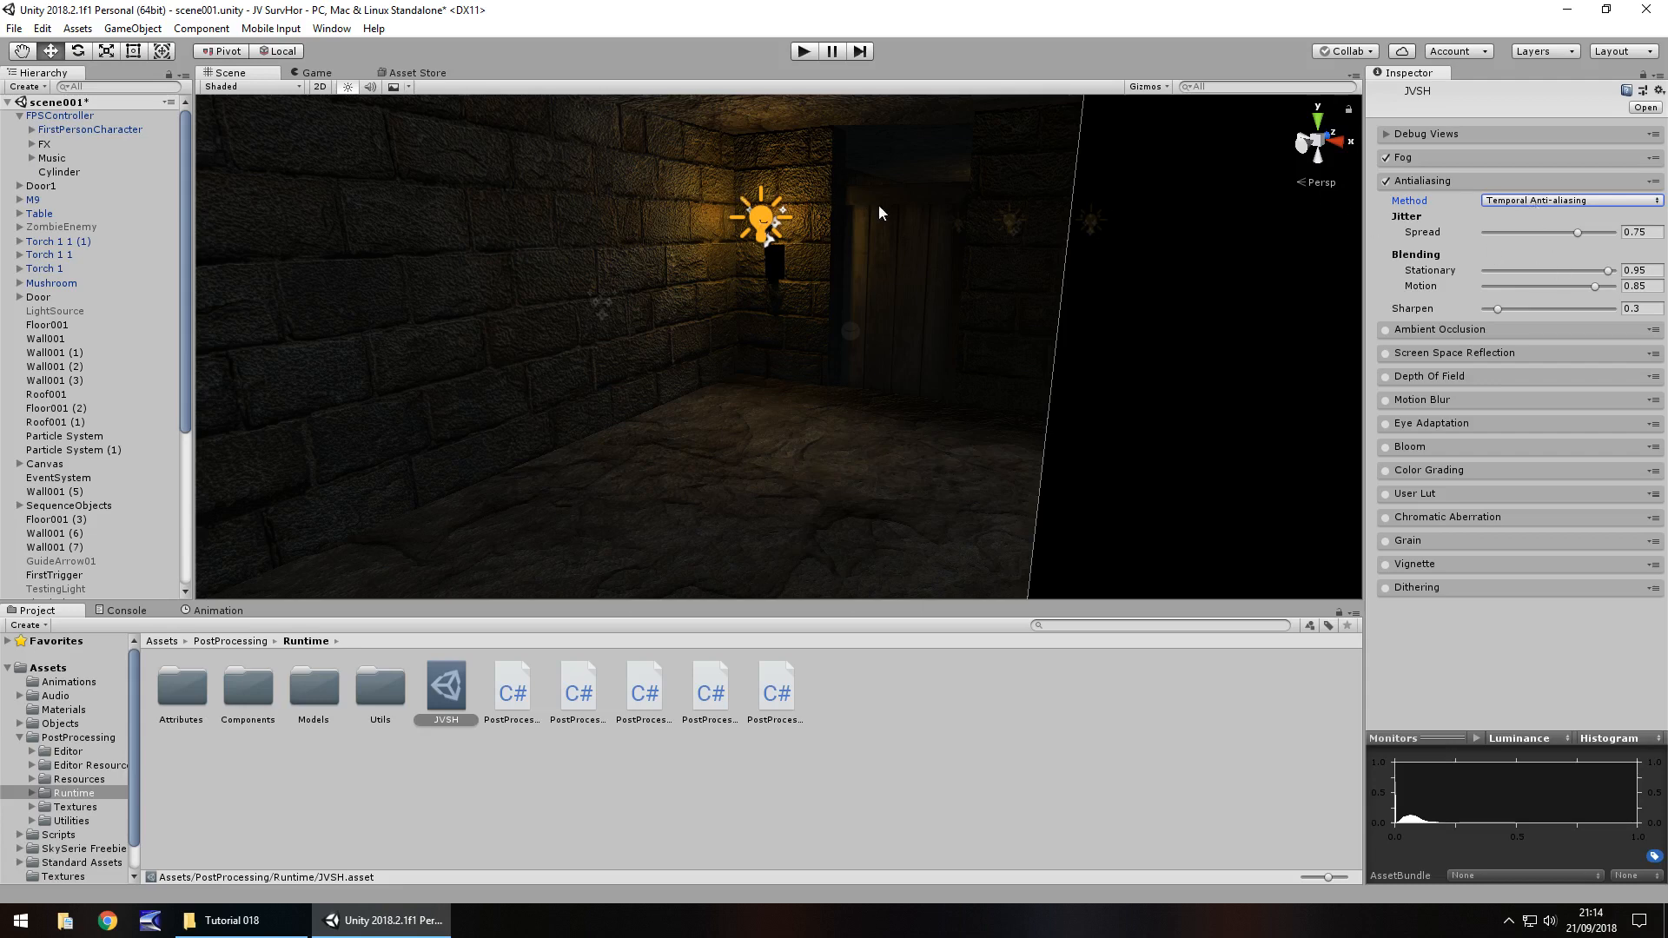
pyautogui.click(1510, 201)
pyautogui.click(1534, 213)
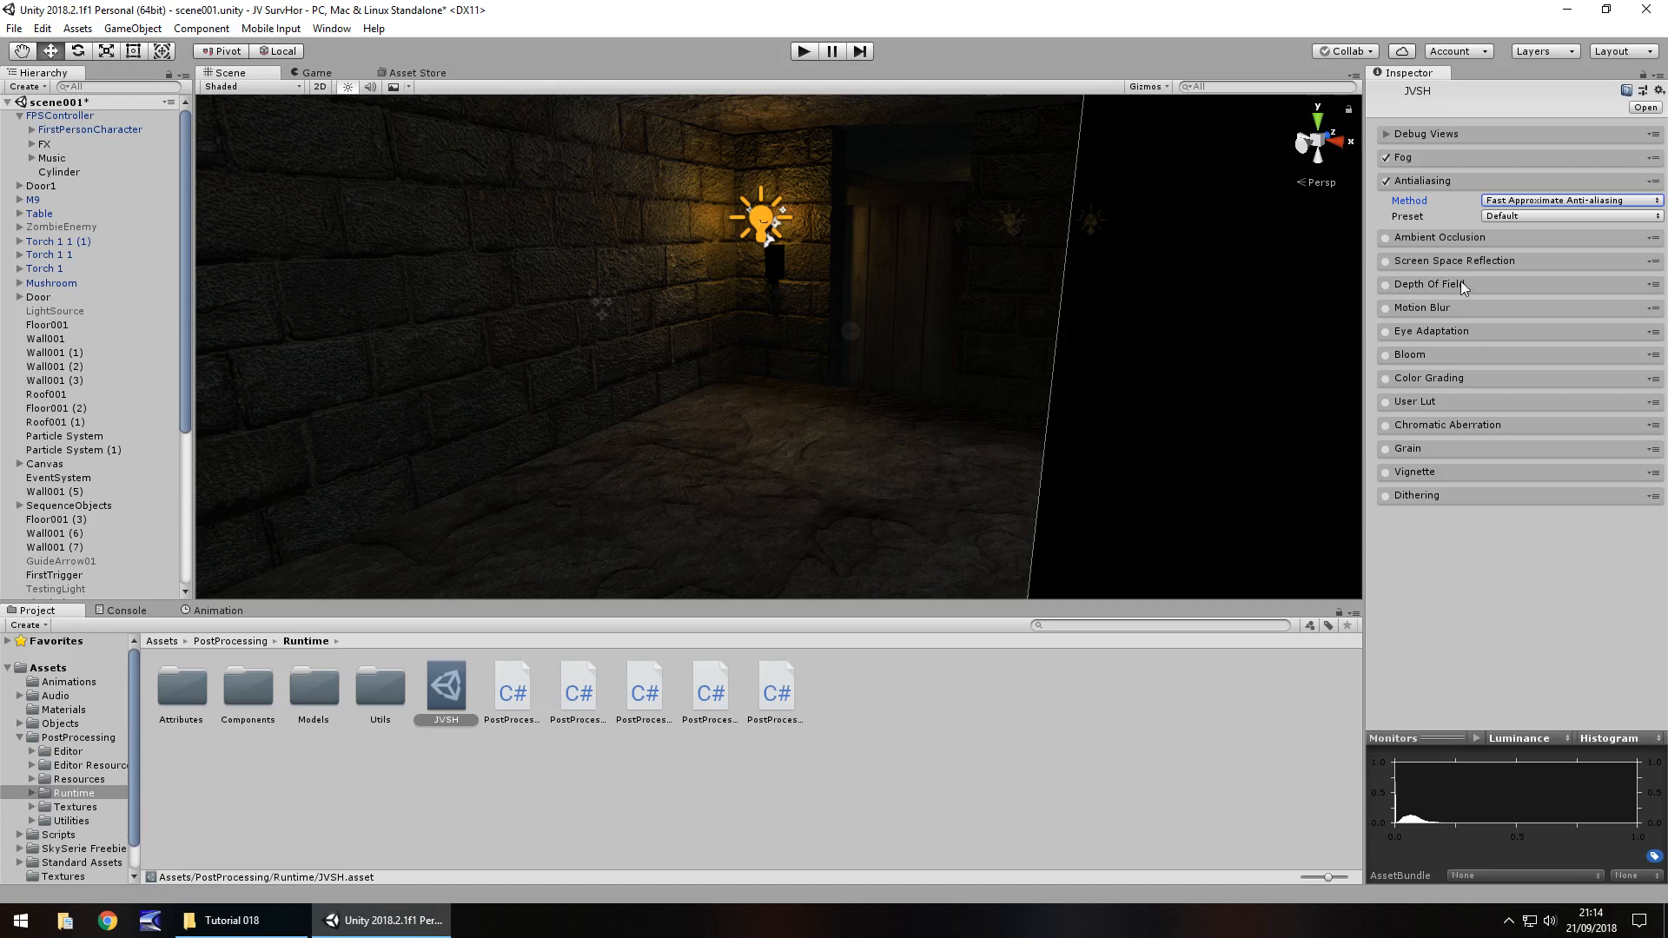
pyautogui.click(1416, 181)
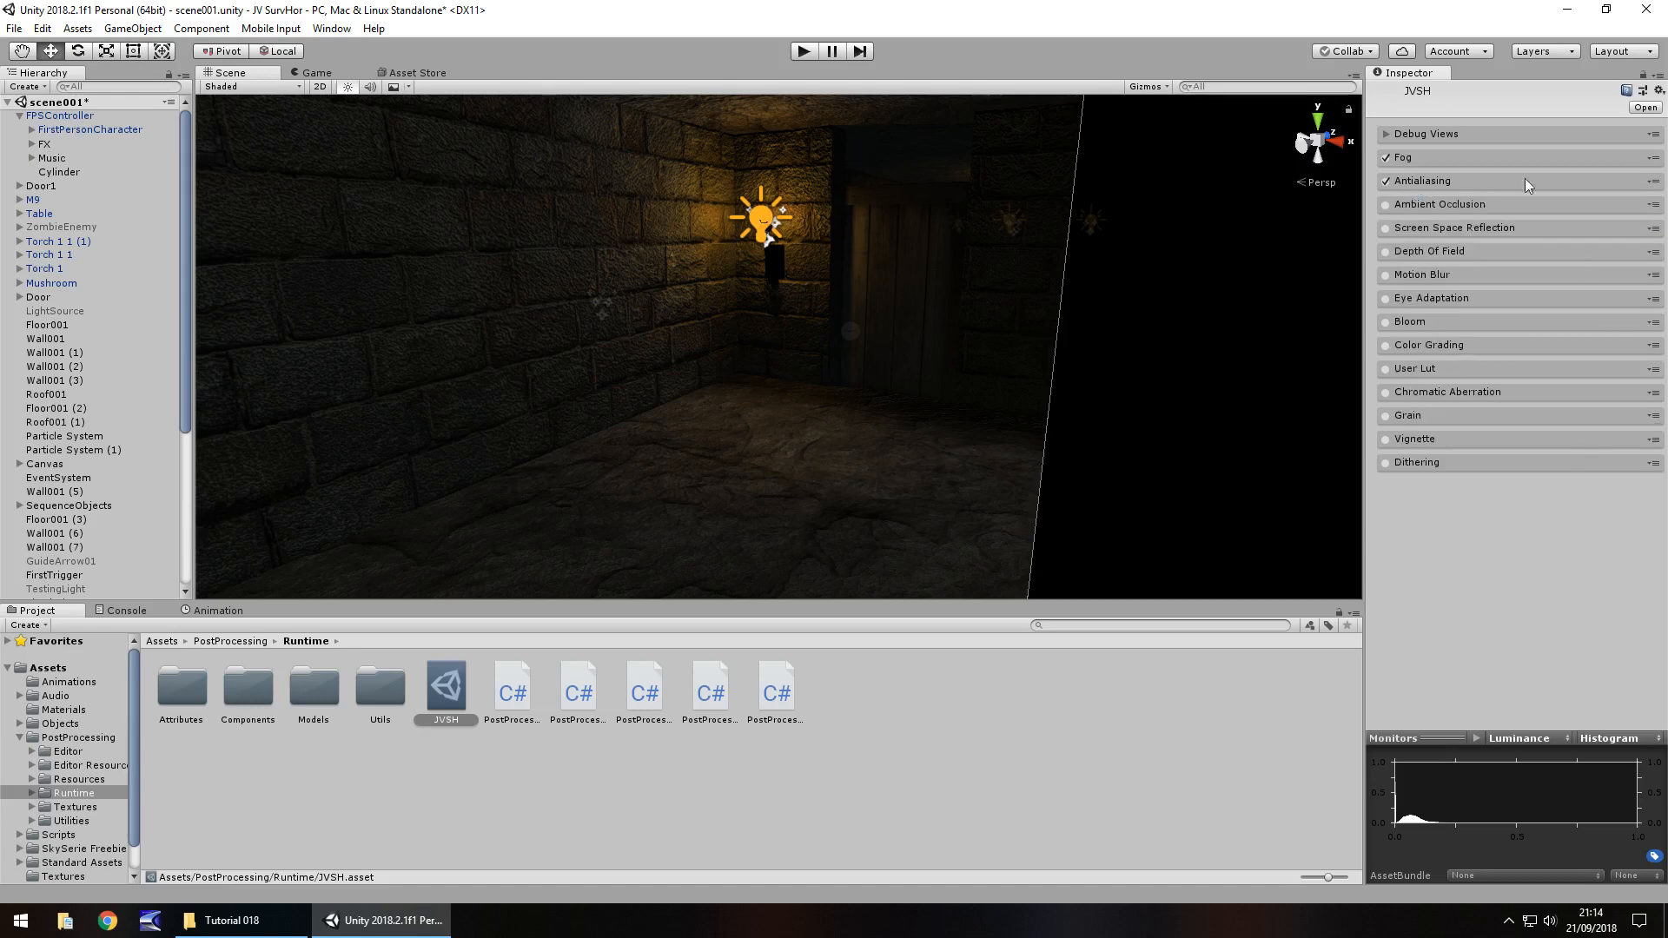
# Enable Ambient Occlusion in the JVSH profile and set its intensity to 4.
pyautogui.click(1425, 205)
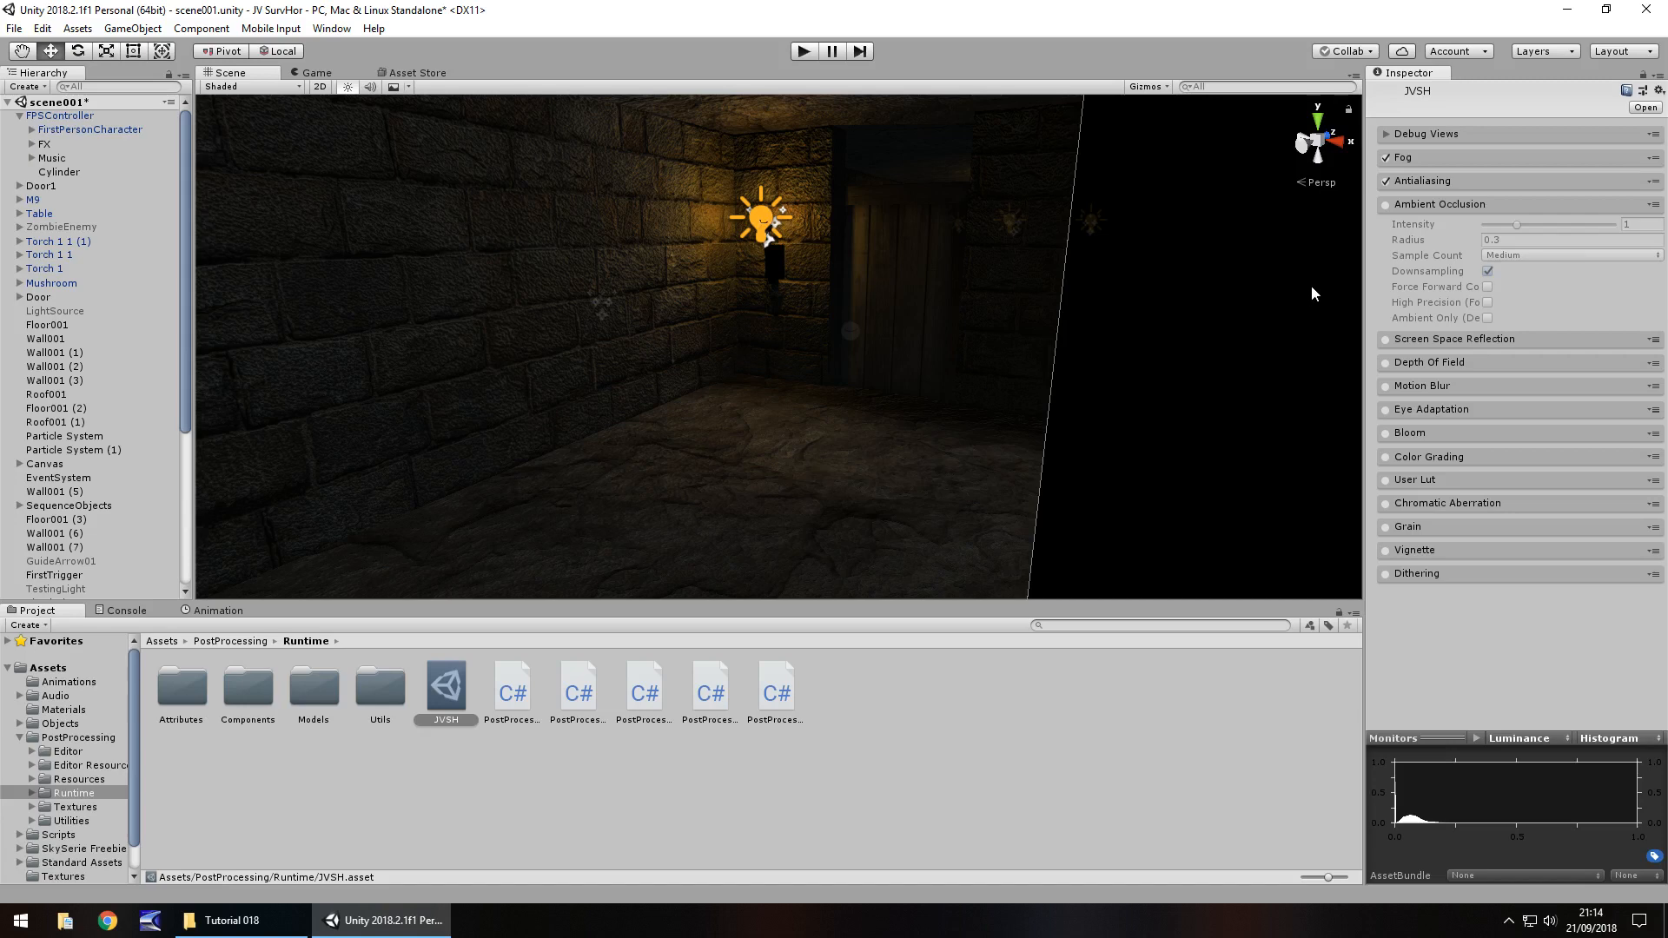
pyautogui.click(1386, 205)
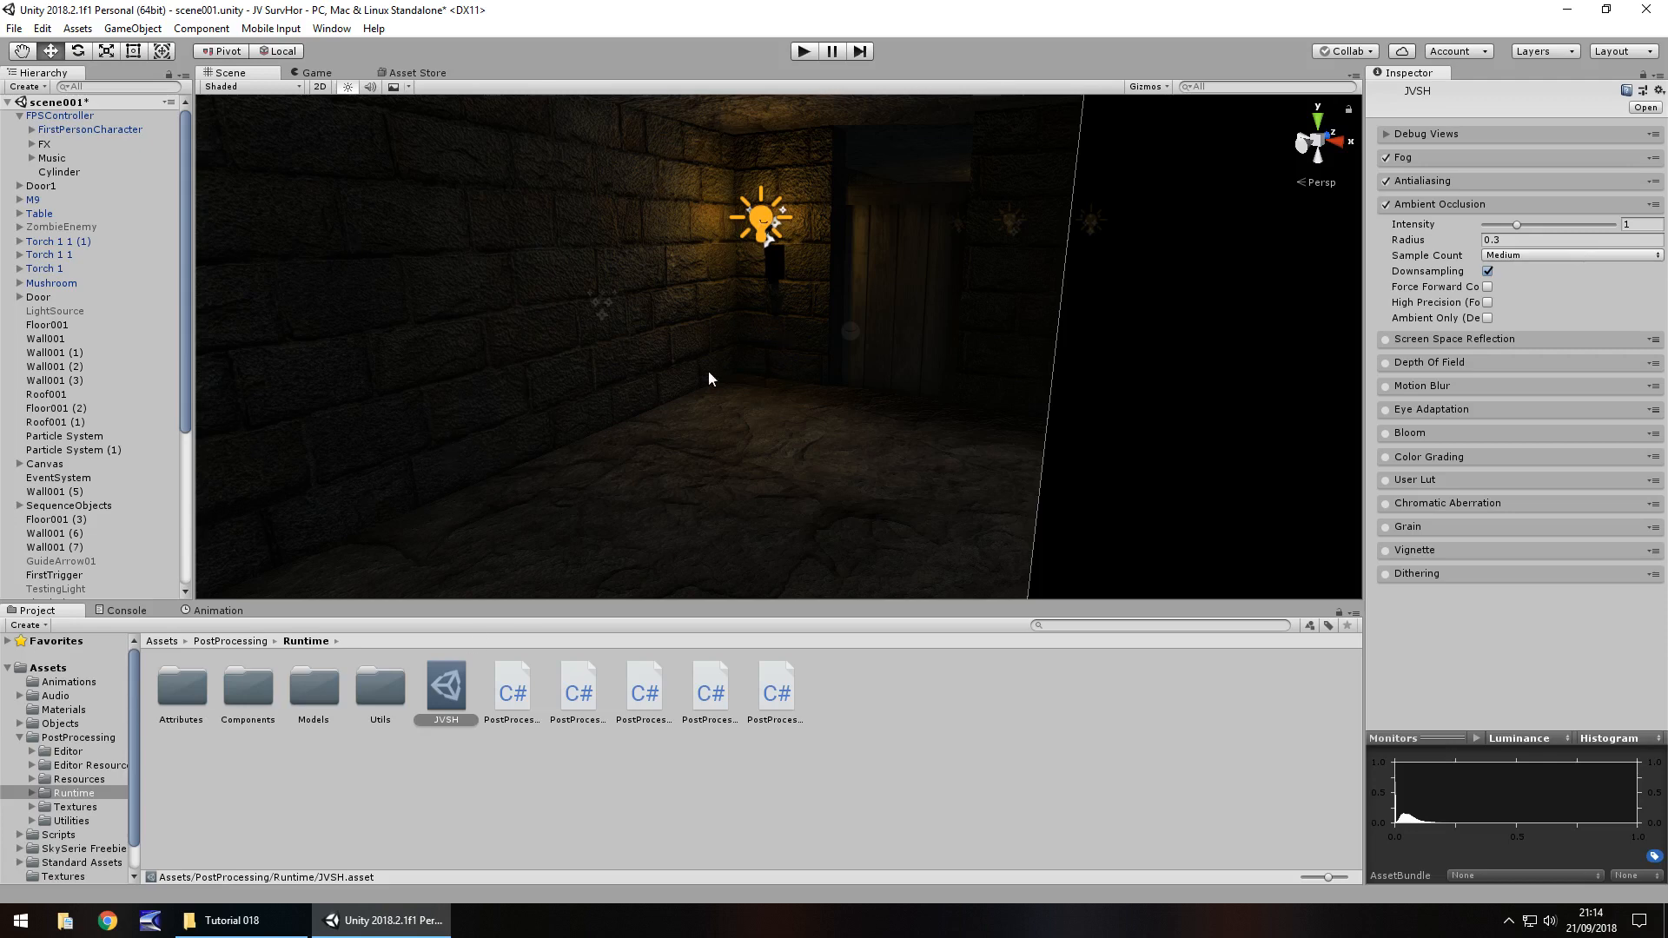
pyautogui.click(1520, 225)
pyautogui.write('4')
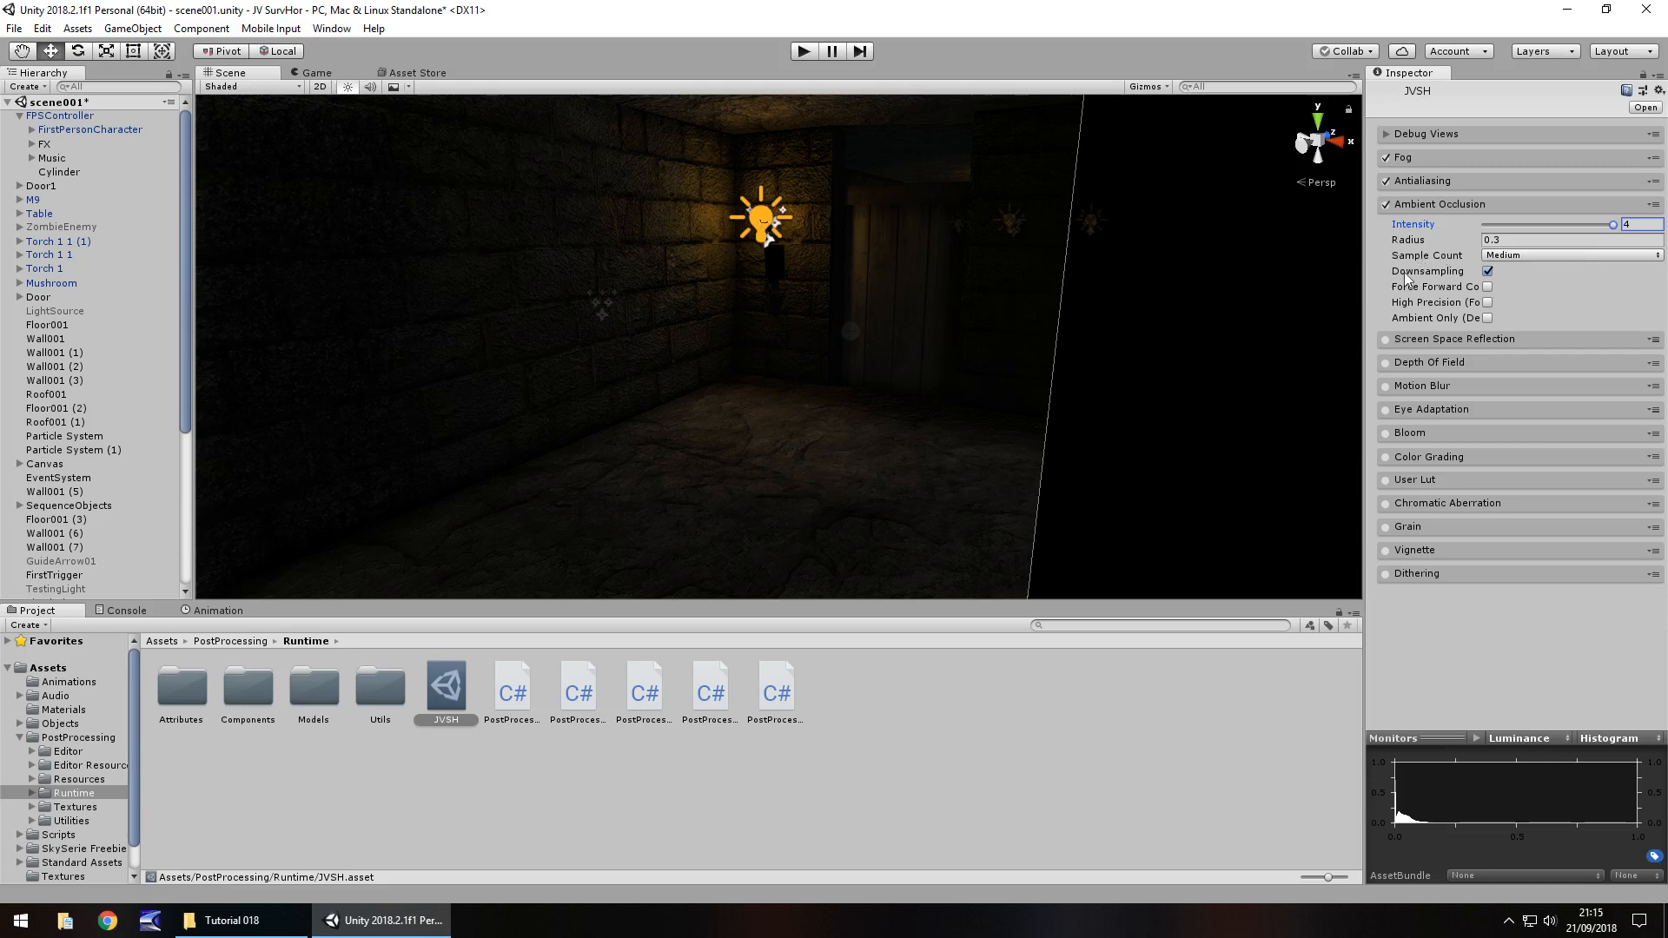
# Set the Ambient Occlusion radius to 1, trying a High sample count and returning it to Medium along the way.
pyautogui.moveTo(1409, 240)
pyautogui.mouseDown()
pyautogui.moveTo(52, 266)
pyautogui.moveTo(1393, 255)
pyautogui.mouseUp()
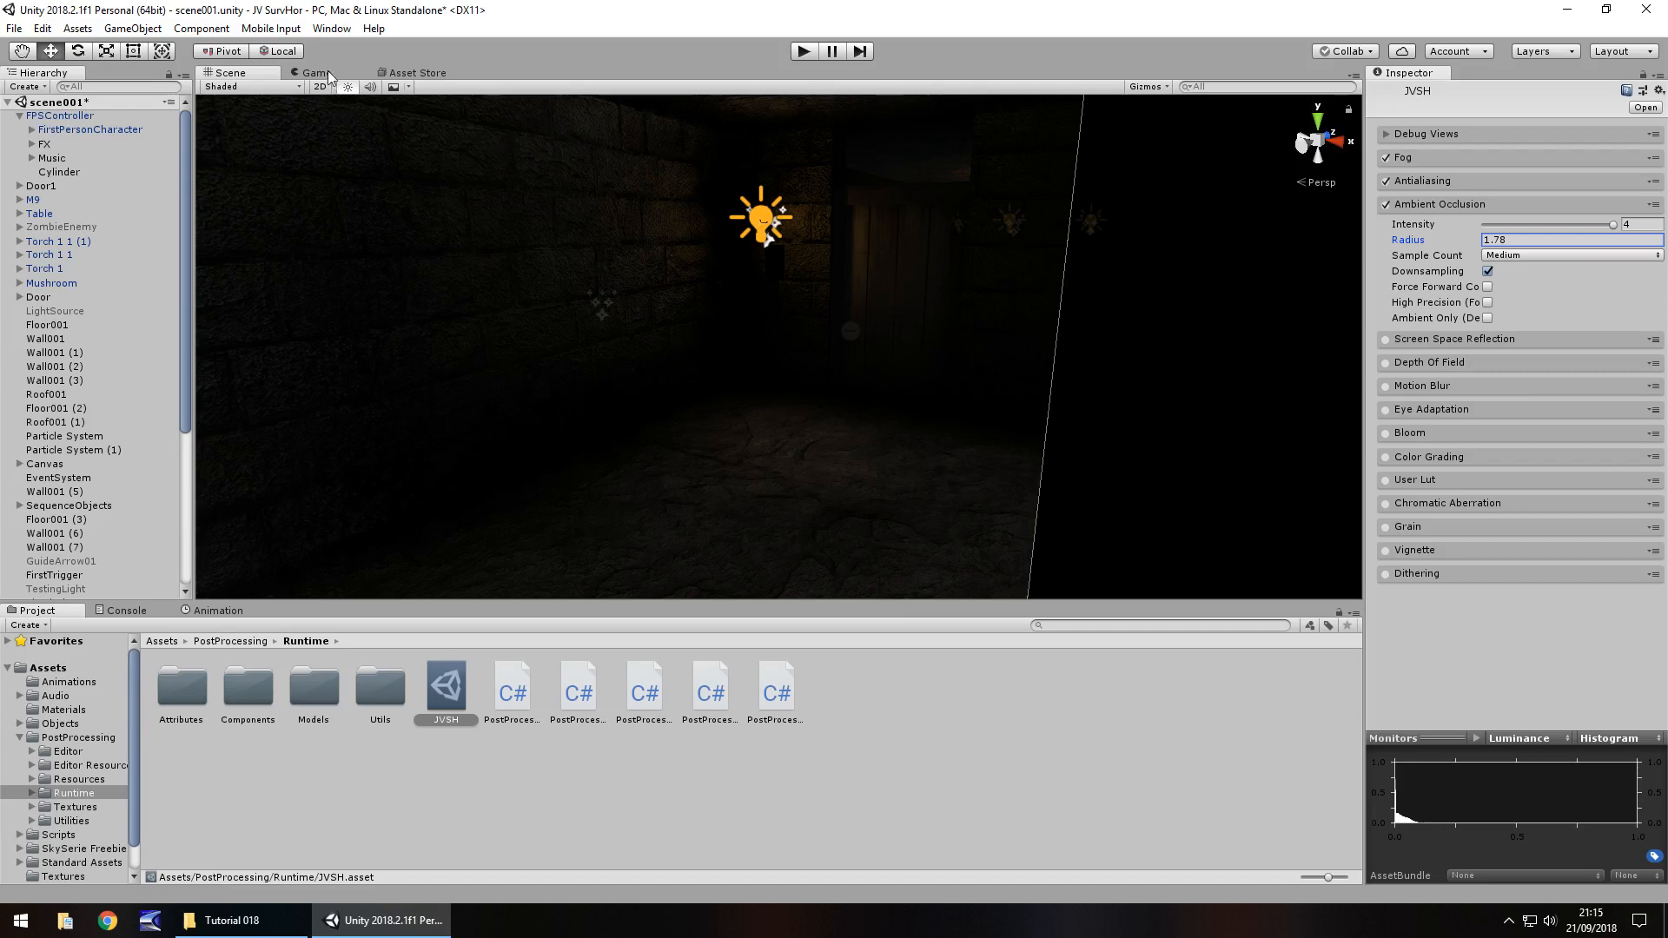
pyautogui.click(1529, 255)
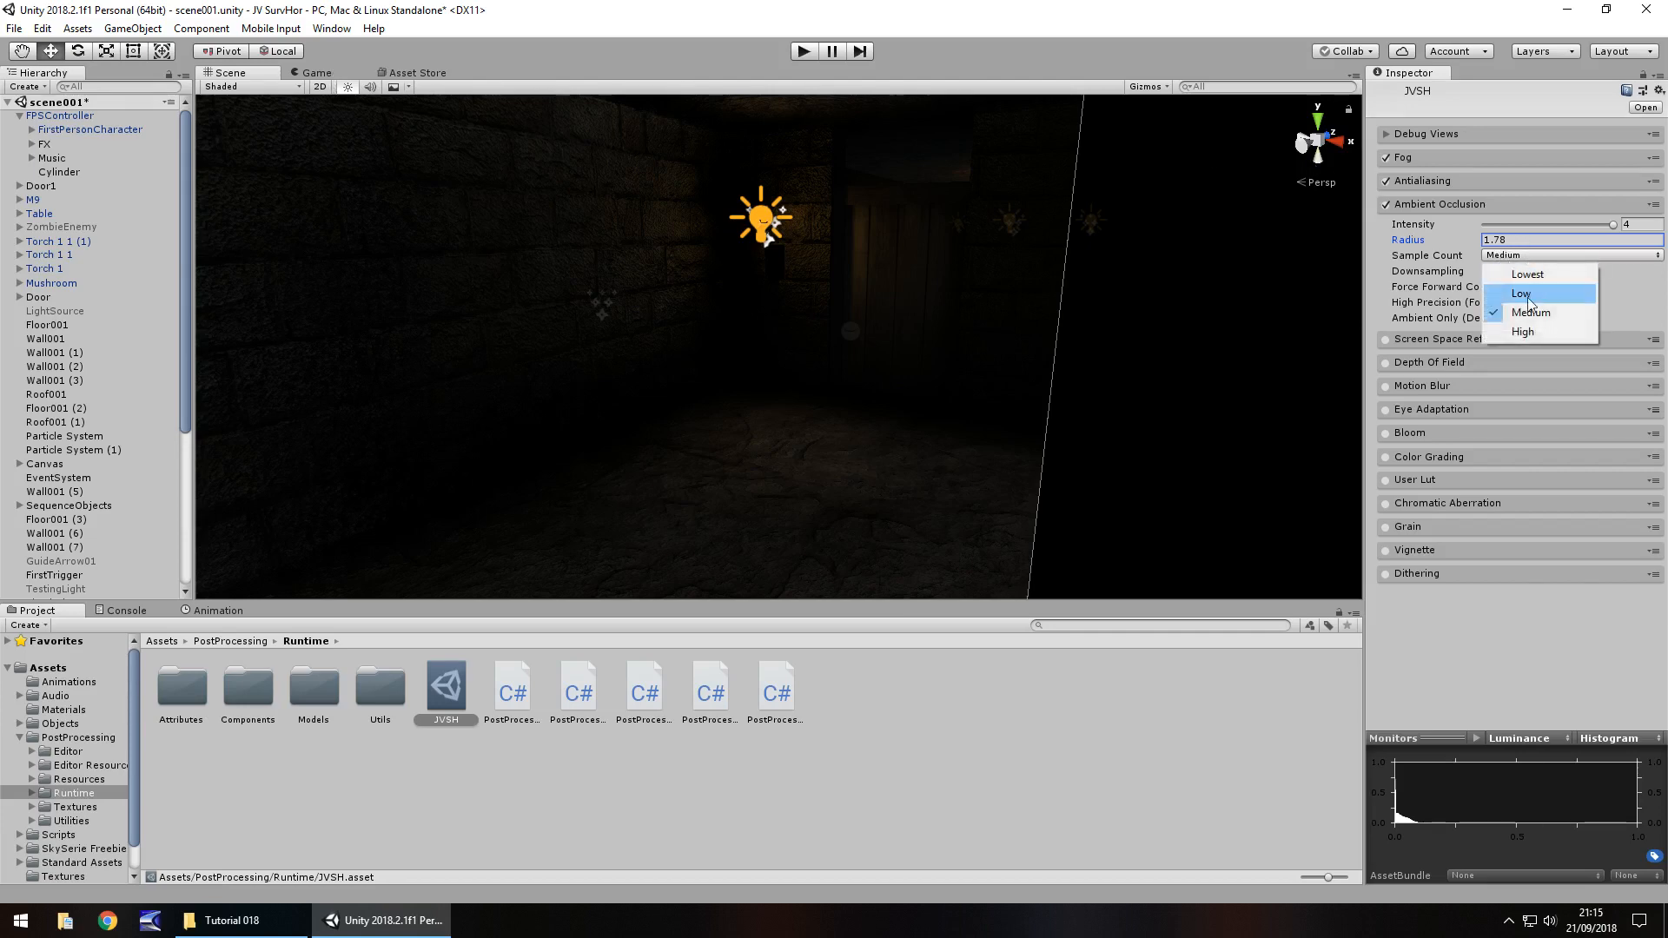
pyautogui.click(1523, 331)
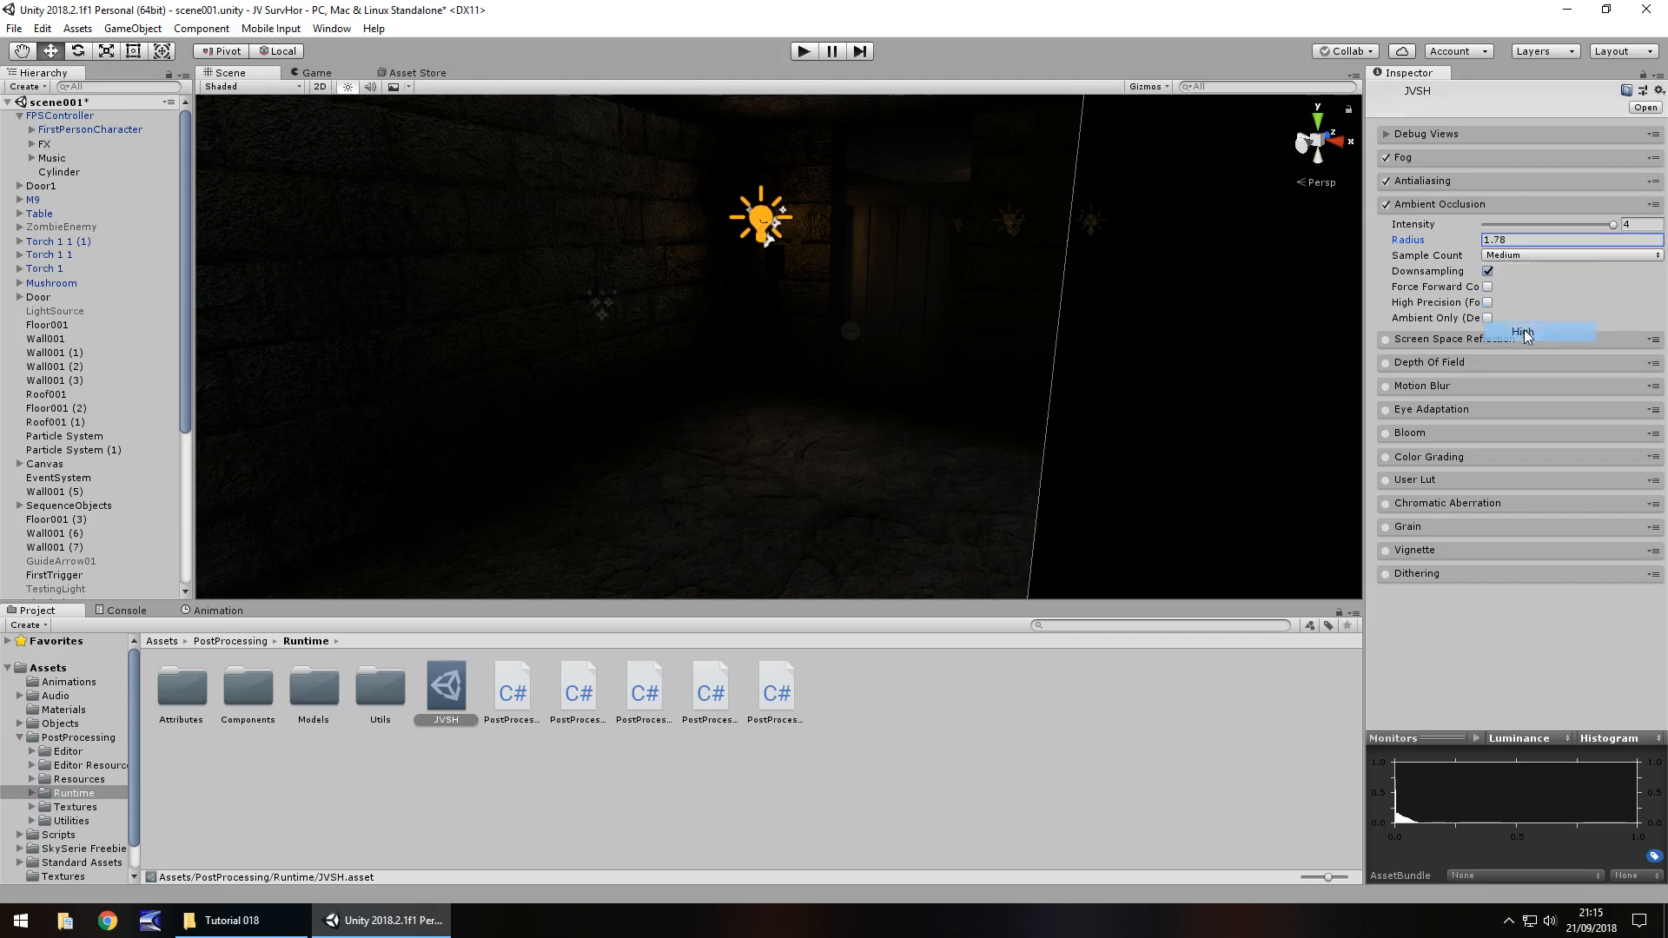
pyautogui.click(1518, 258)
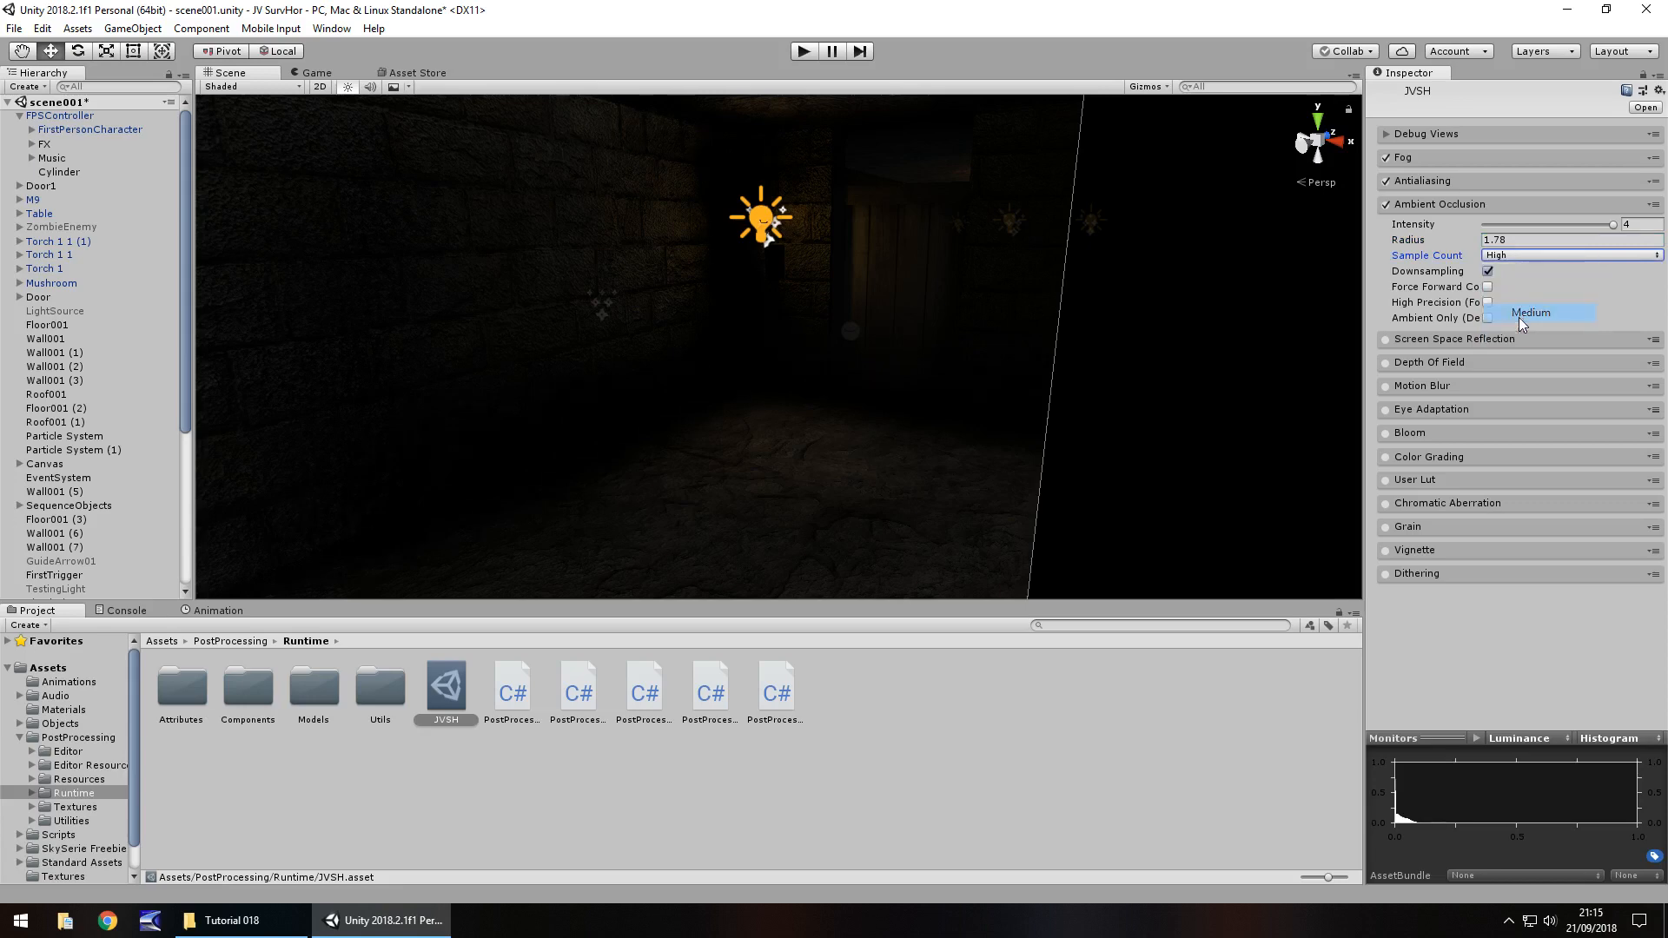
pyautogui.click(1519, 316)
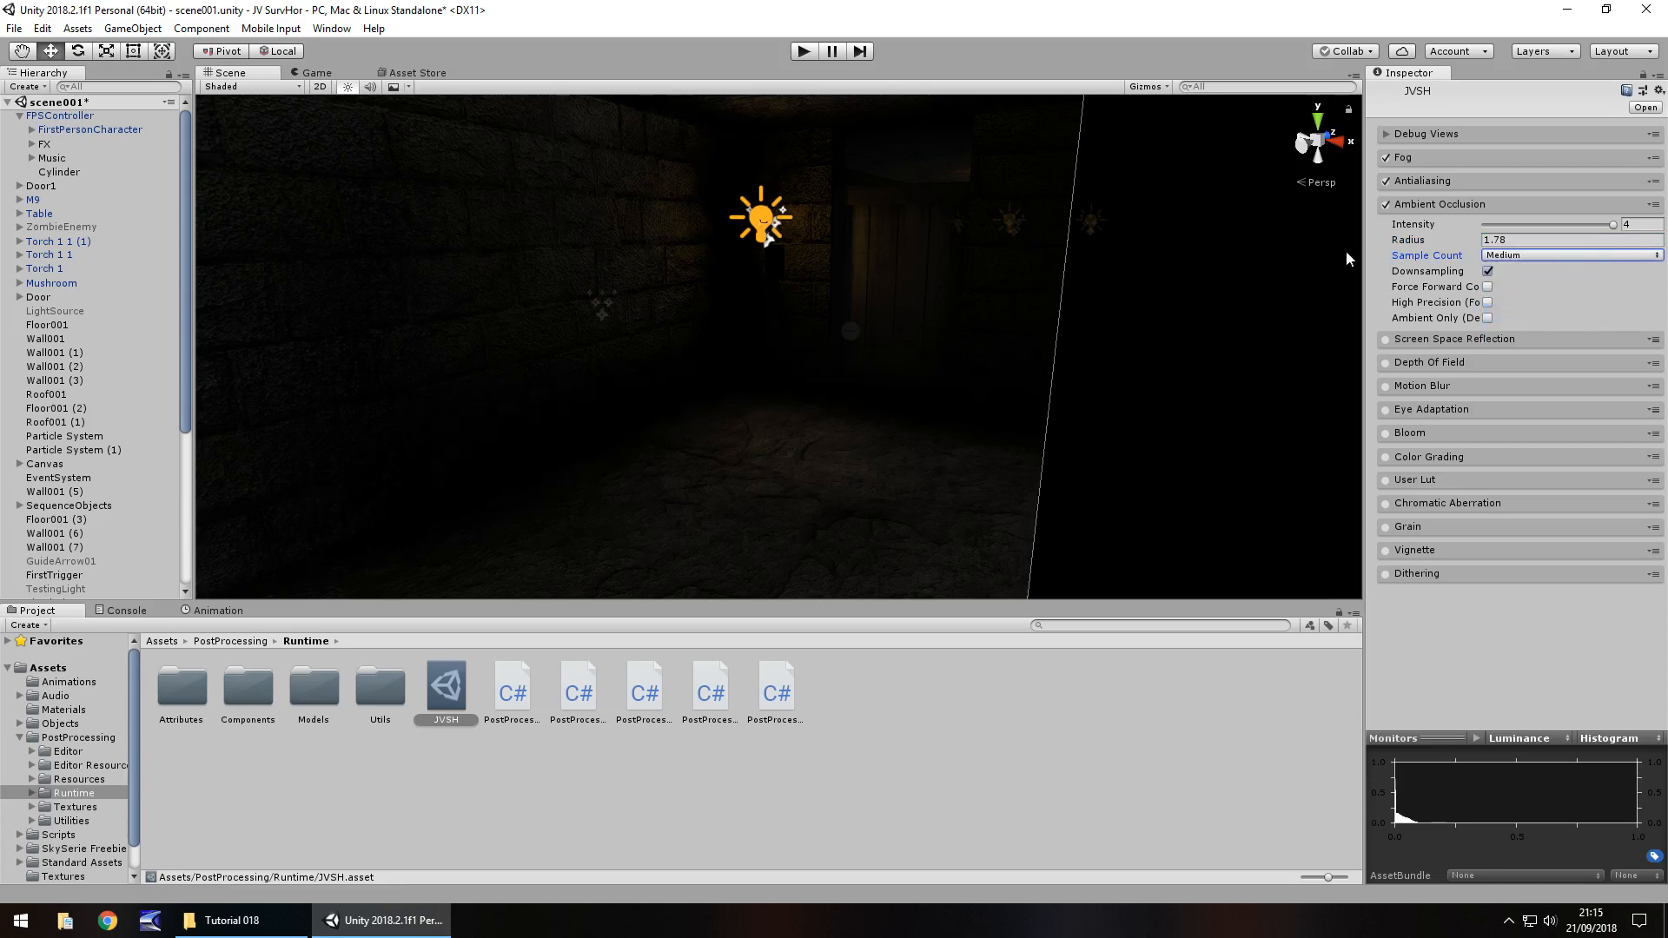
pyautogui.click(1535, 240)
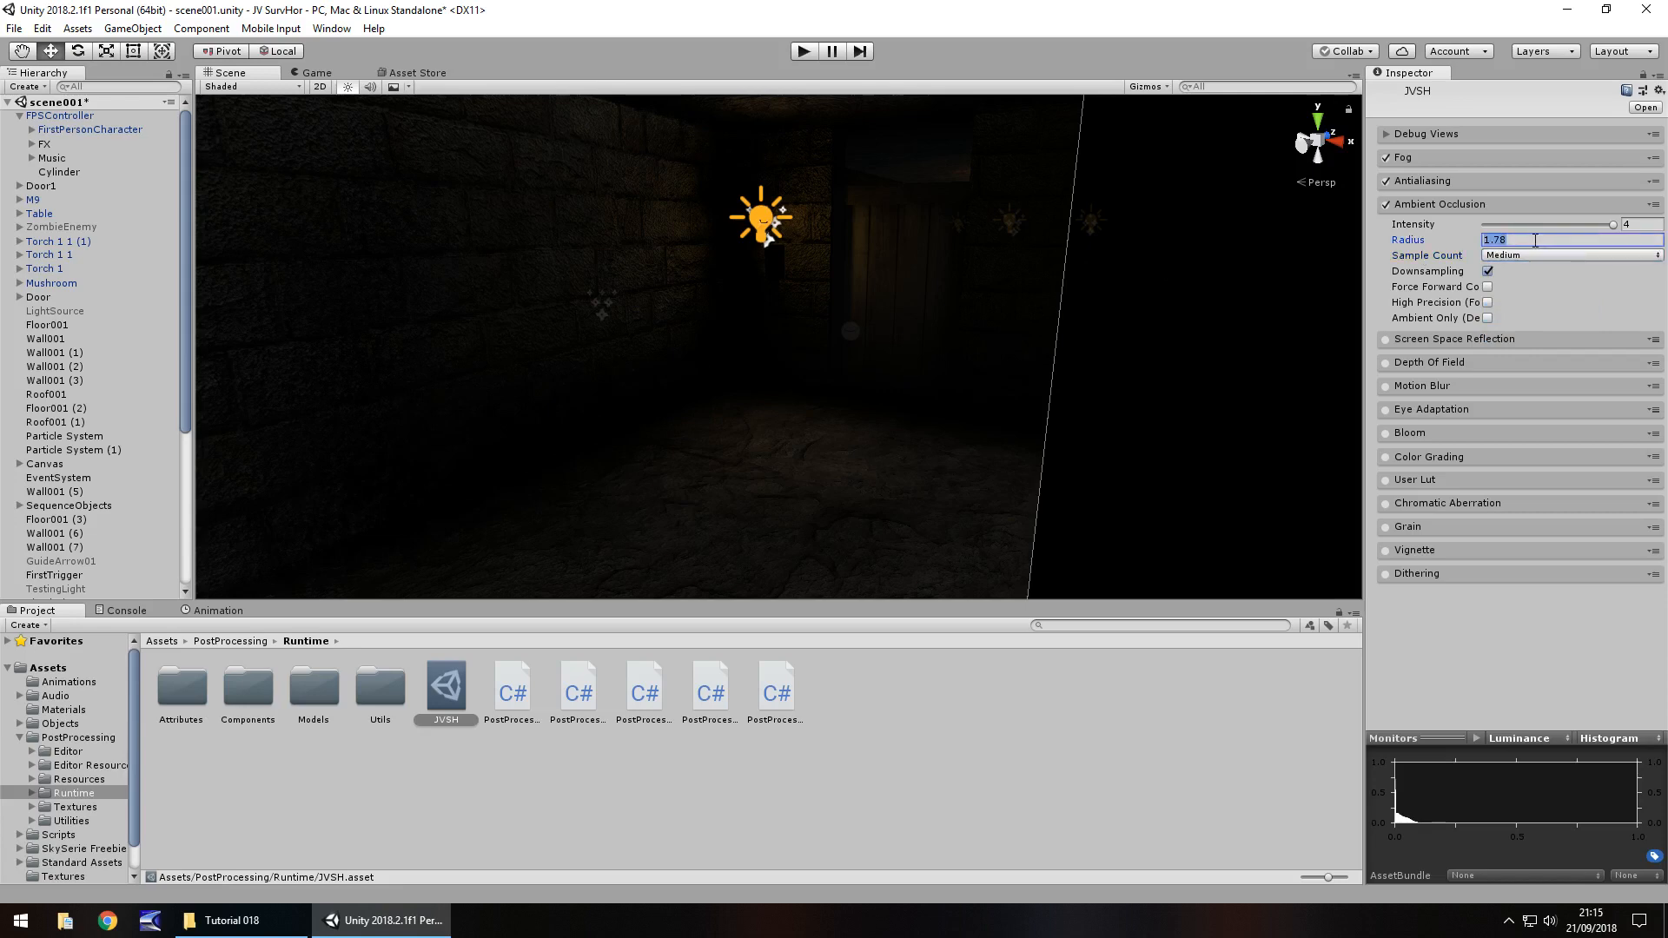
pyautogui.write('1')
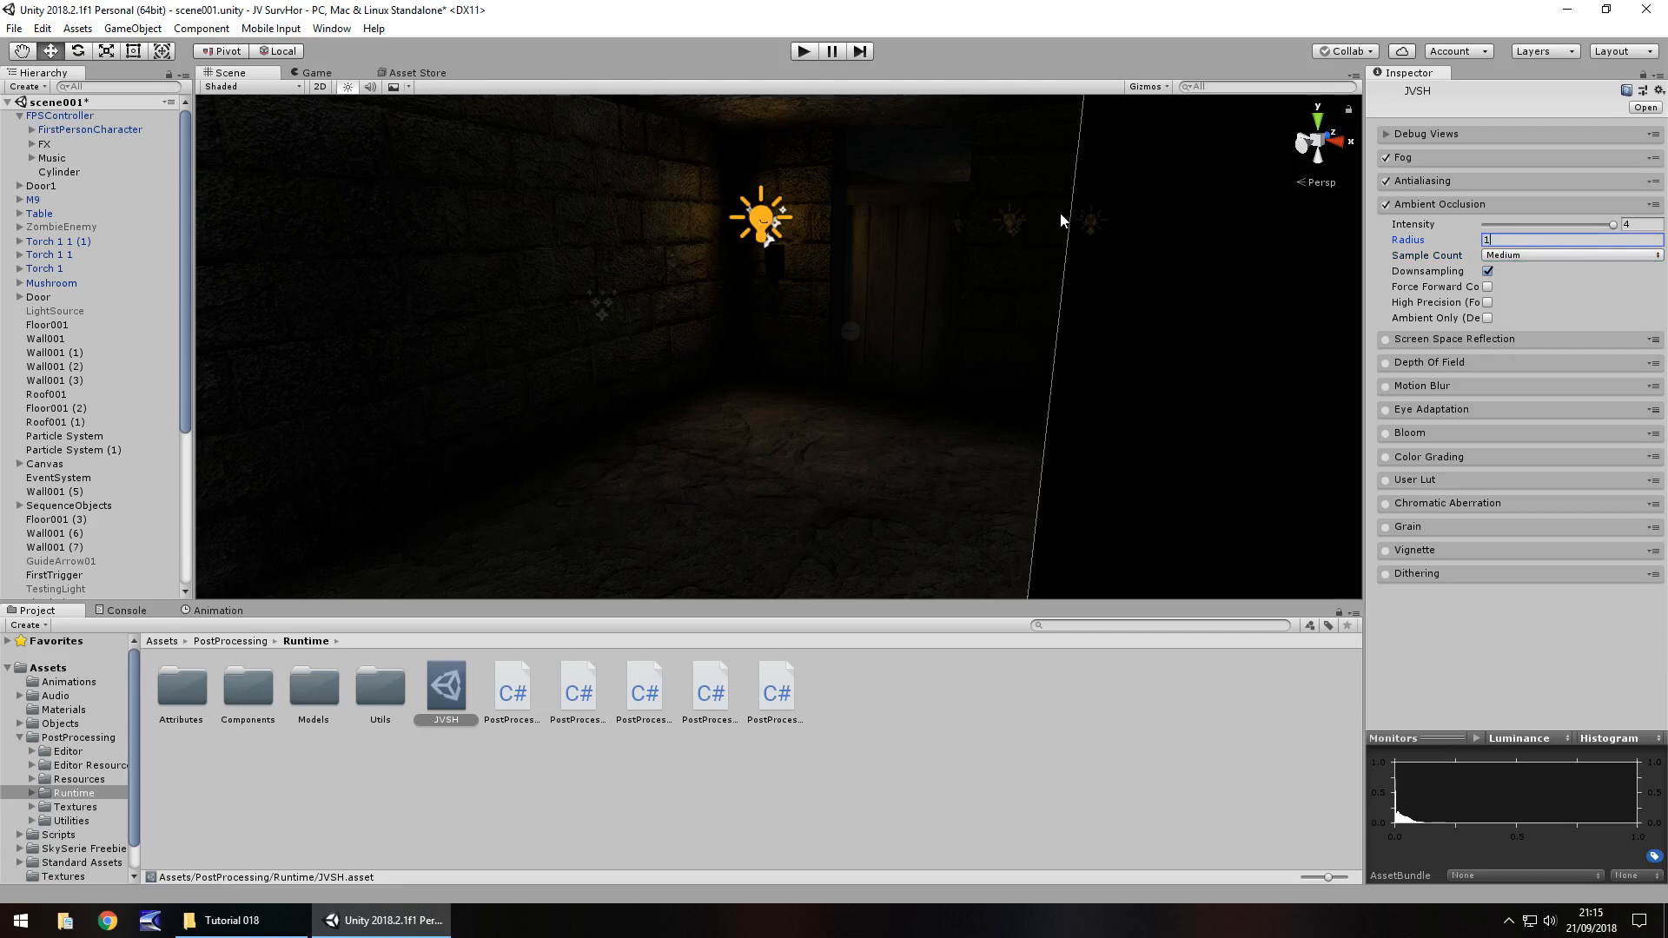
# Turn Ambient Occlusion Downsampling off, inspect the wall corner near the torch, and turn Downsampling back on.
pyautogui.click(1487, 271)
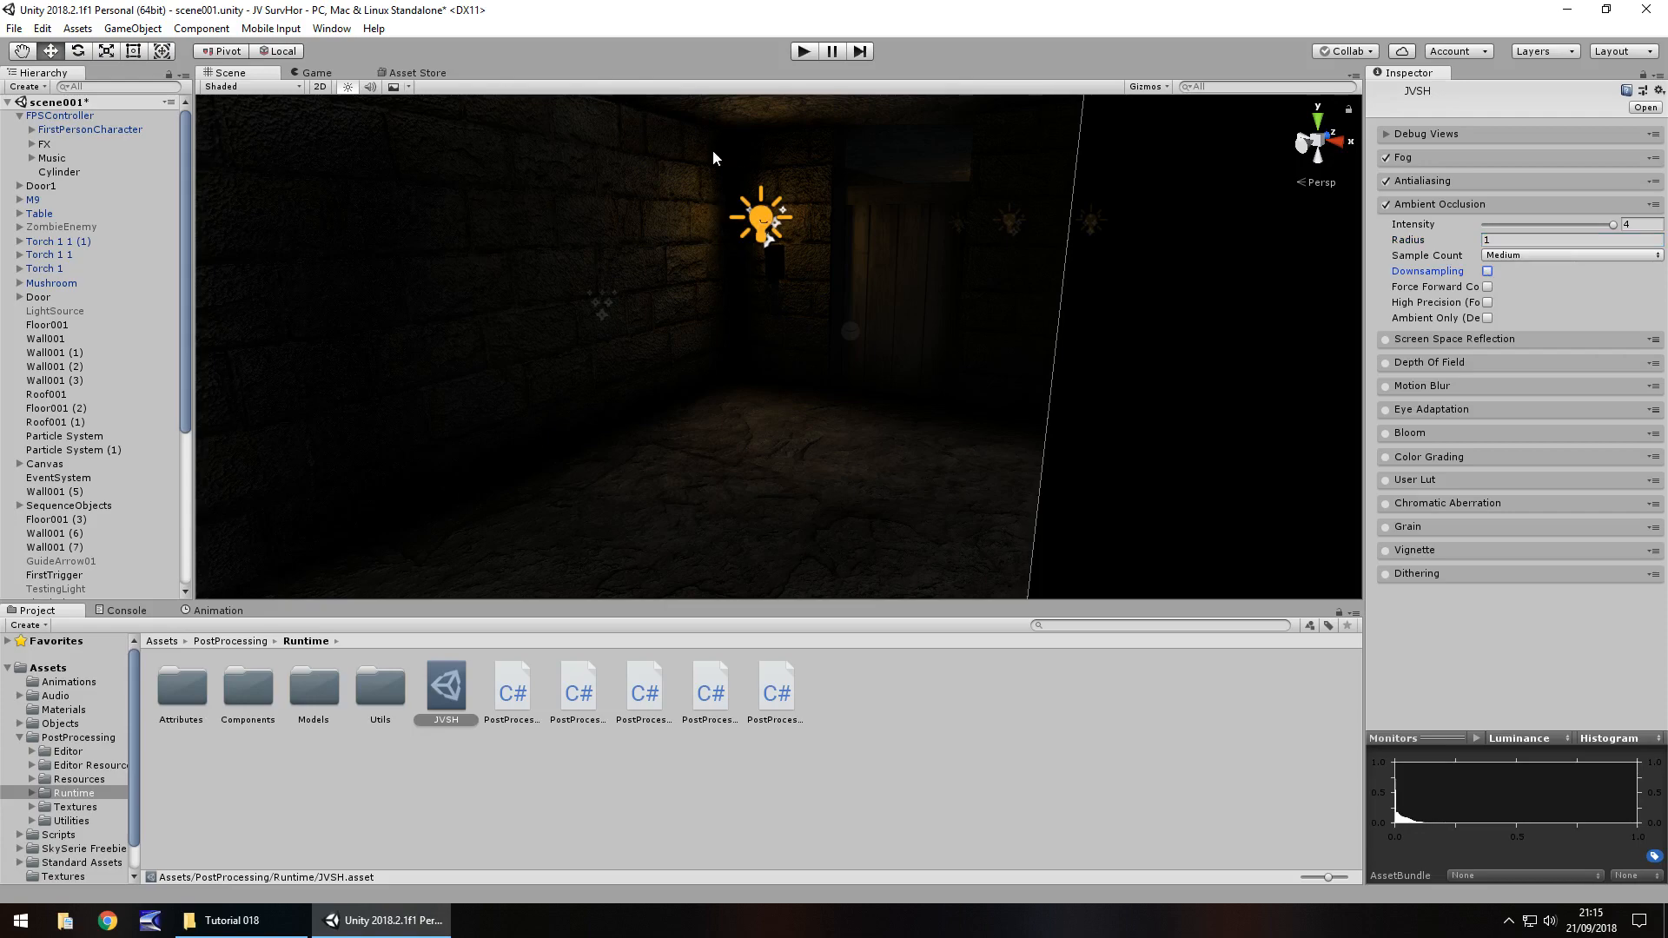
pyautogui.moveTo(641, 297); pyautogui.dragTo(974, 339, button='right')
pyautogui.moveTo(975, 339); pyautogui.dragTo(539, 460, button='middle')
pyautogui.scroll(-3, 934, 388)
pyautogui.moveTo(934, 389); pyautogui.dragTo(886, 402, button='middle')
pyautogui.scroll(2, 899, 379)
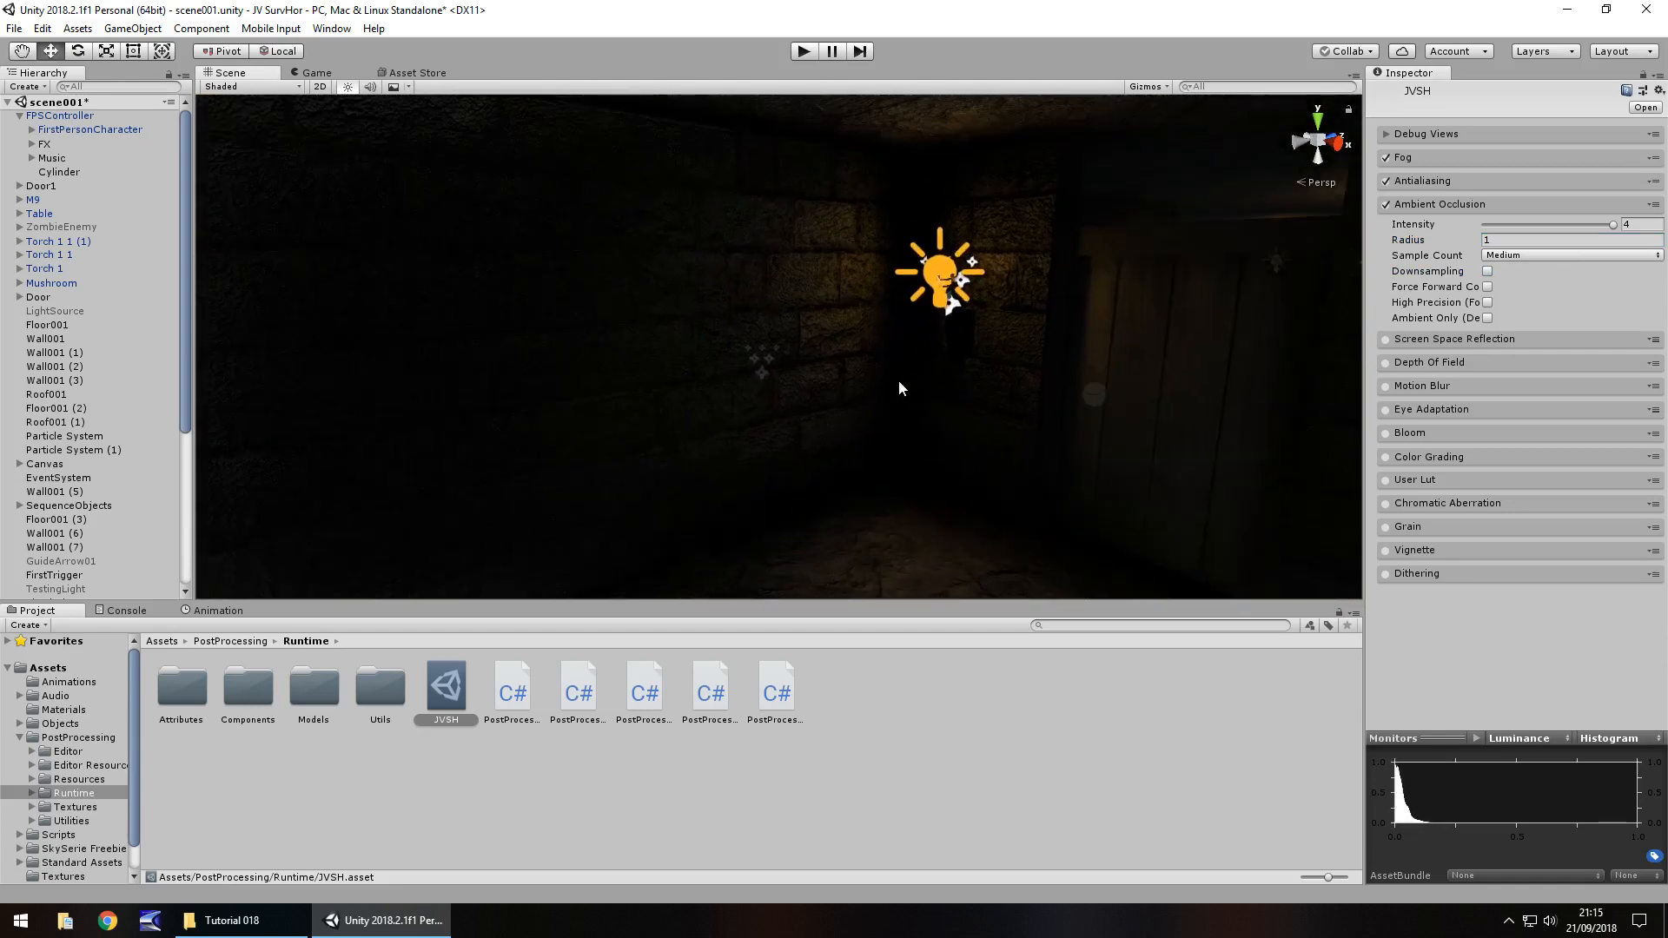
pyautogui.moveTo(886, 336); pyautogui.dragTo(943, 341, button='right')
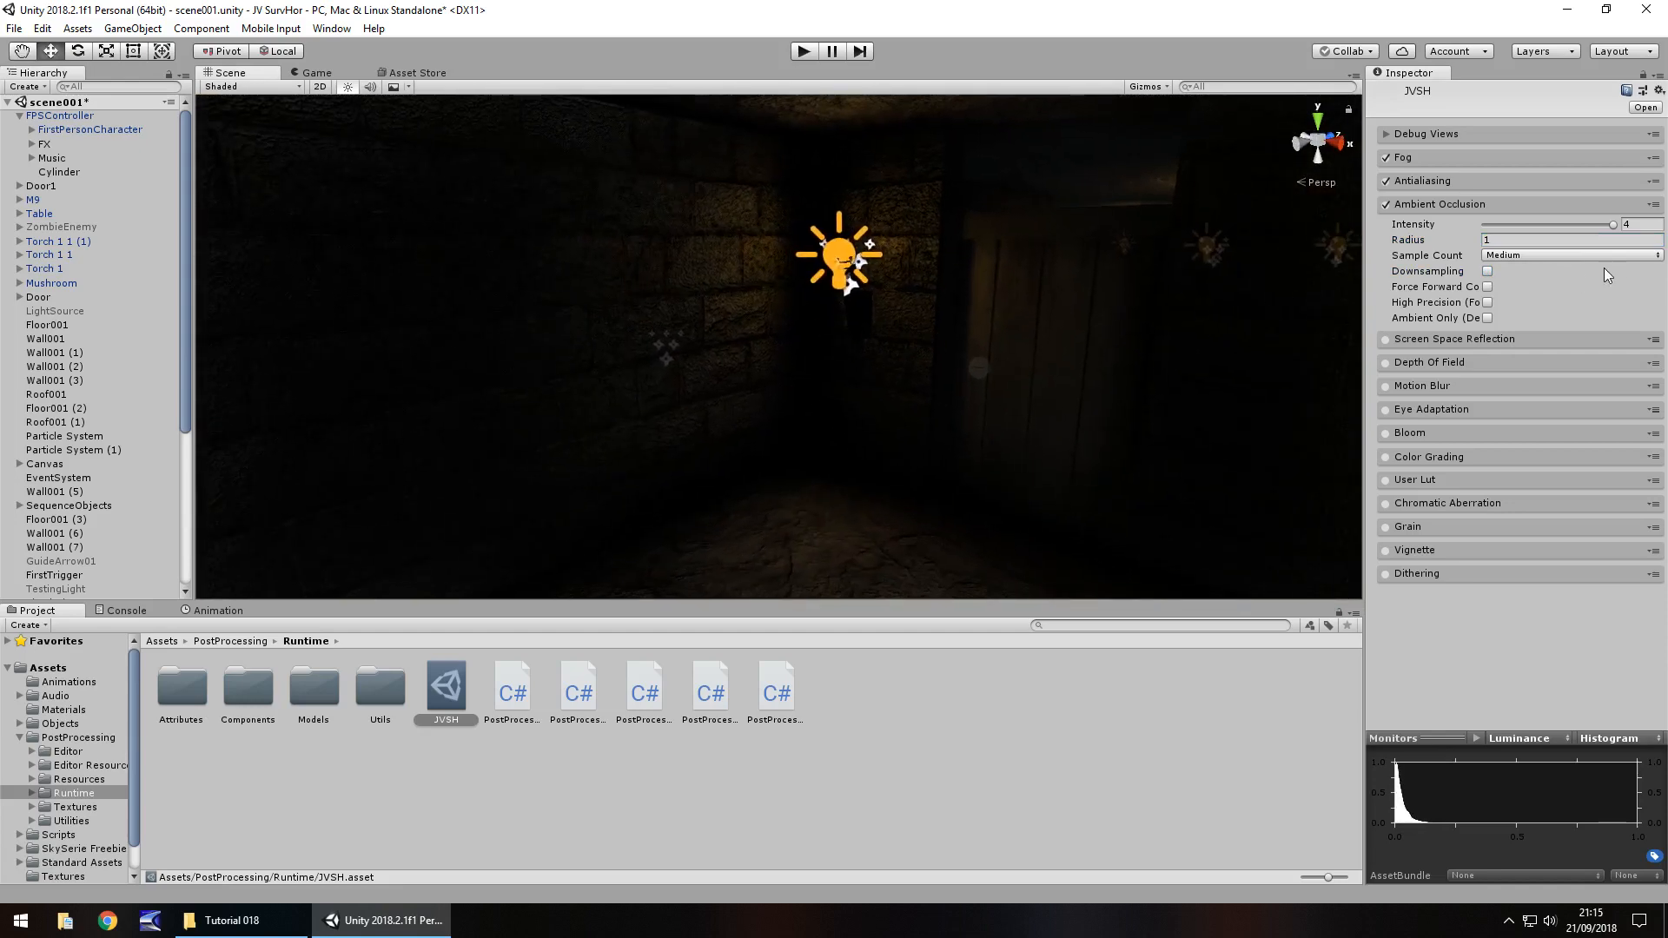
pyautogui.click(1488, 271)
# Try the Ambient Only option of Ambient Occlusion, switch it off again and collapse the section.
pyautogui.click(1488, 302)
pyautogui.click(1488, 318)
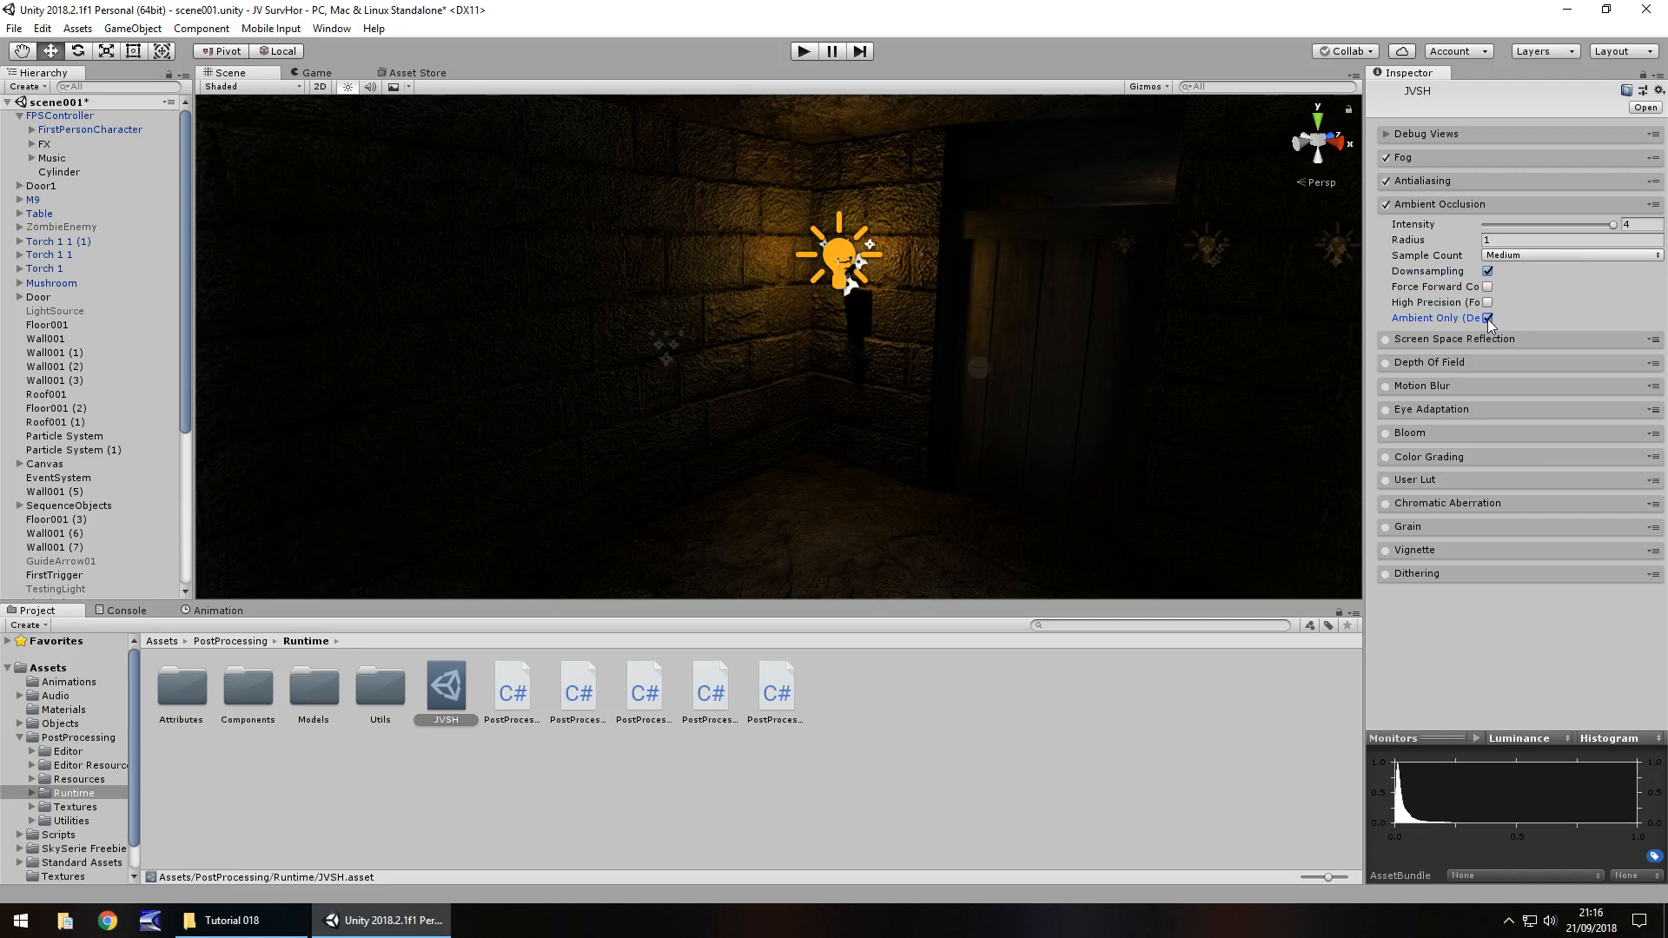
pyautogui.click(1488, 318)
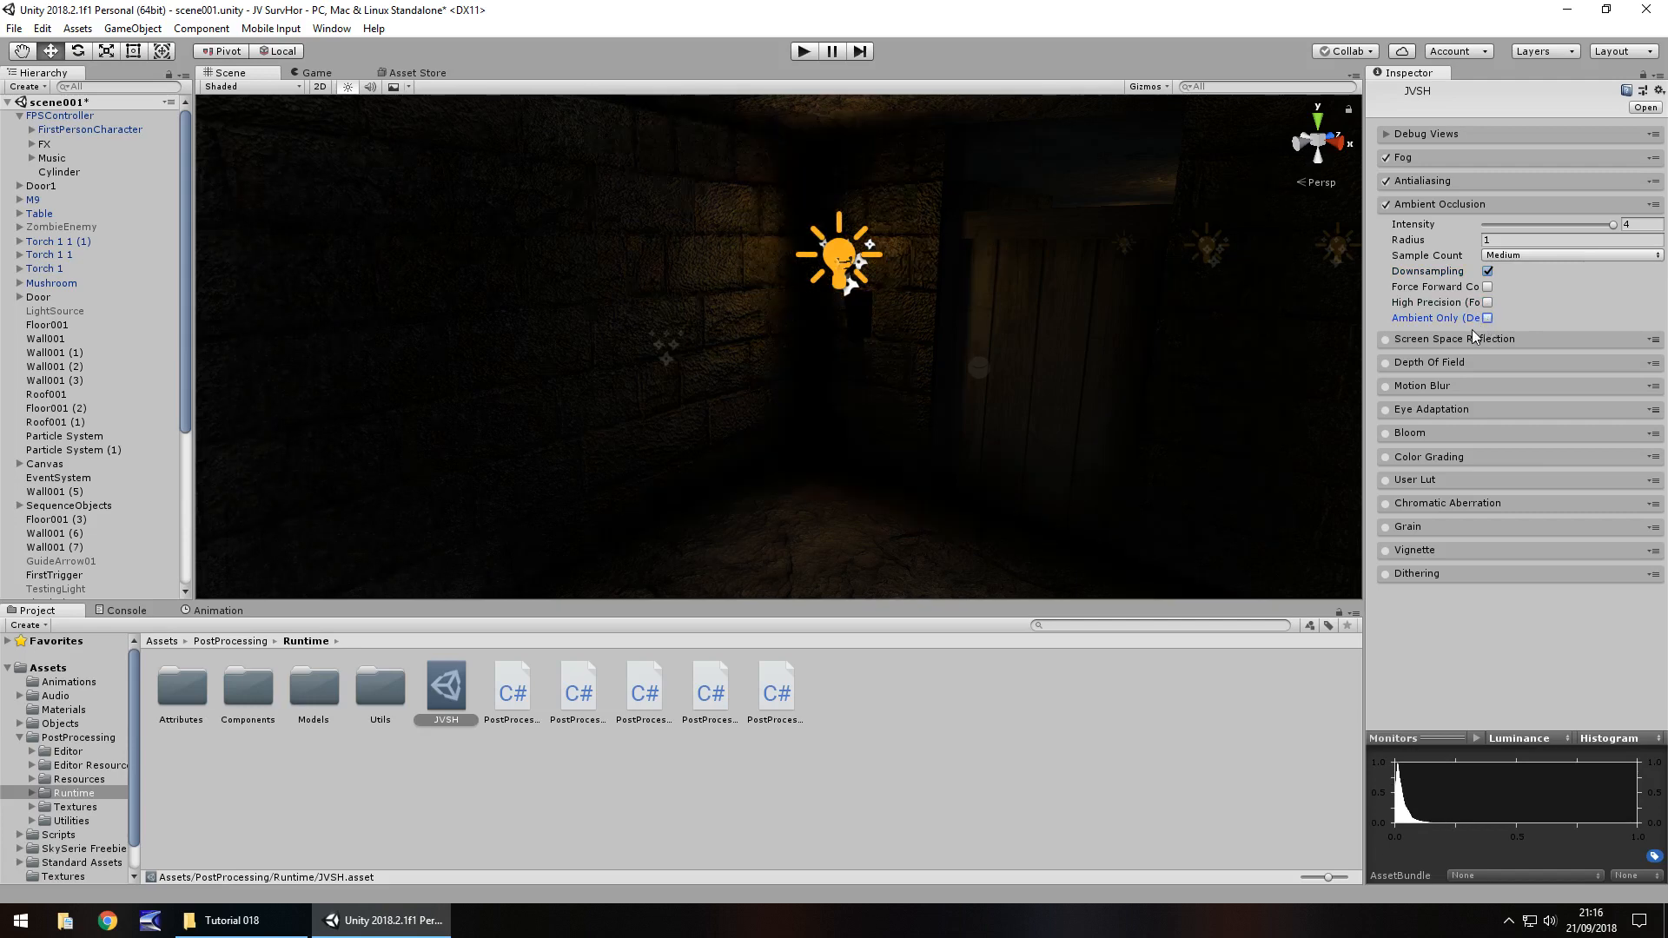
pyautogui.click(1441, 209)
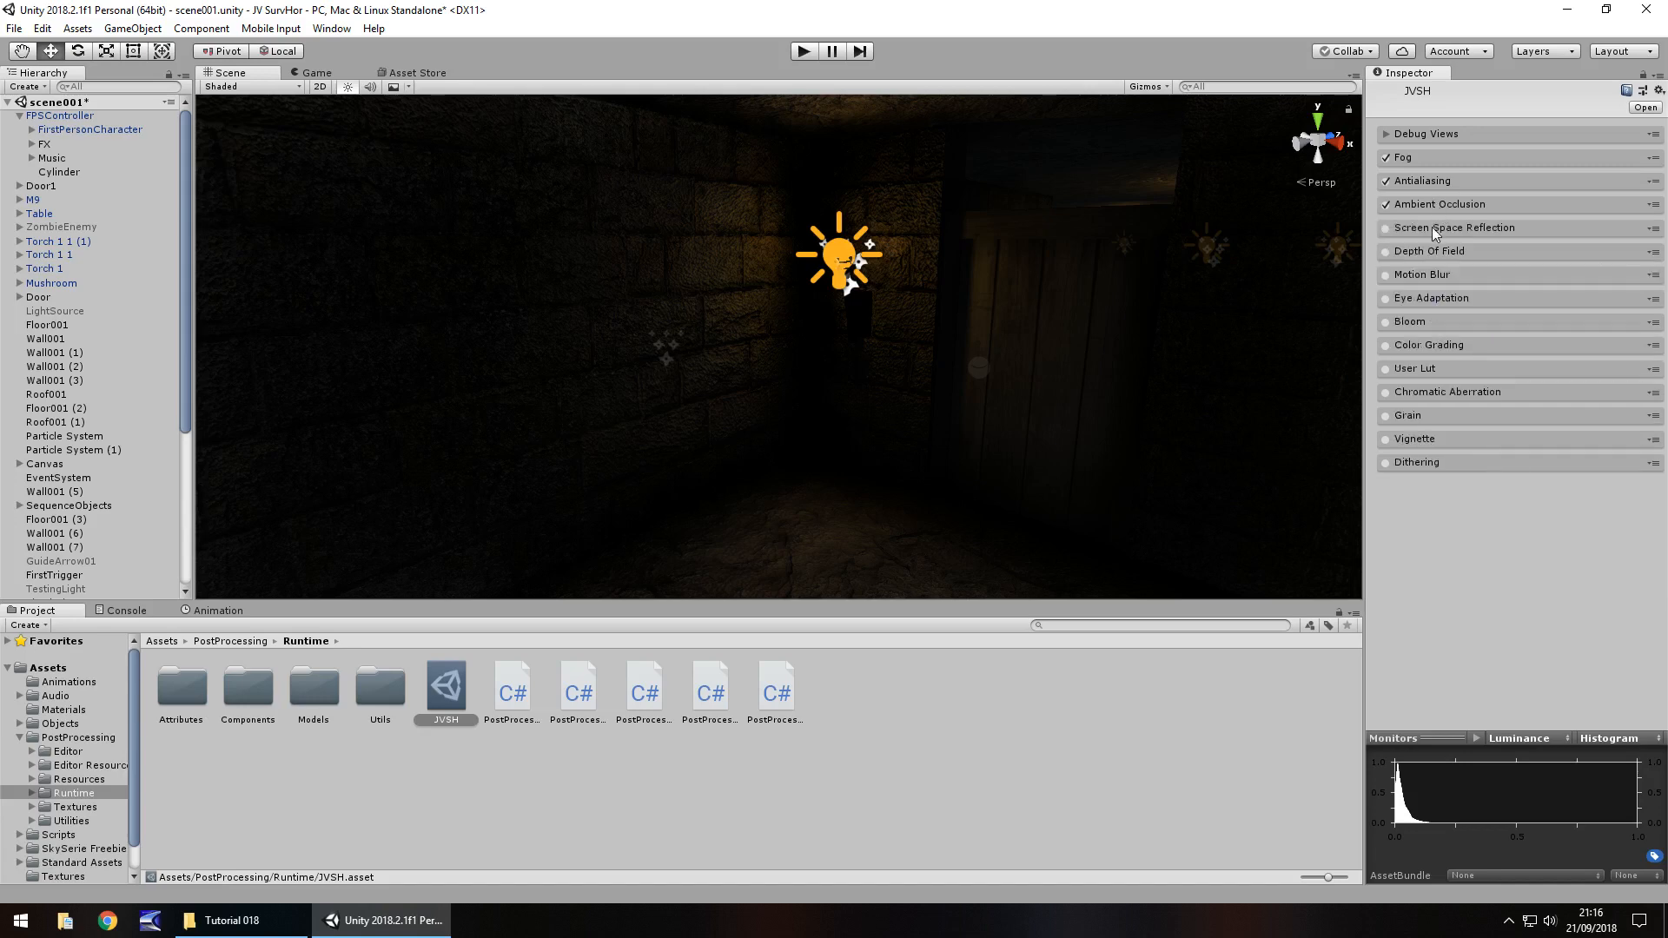
# Expand Screen Space Reflection in the JVSH profile and enable it.
pyautogui.click(1429, 231)
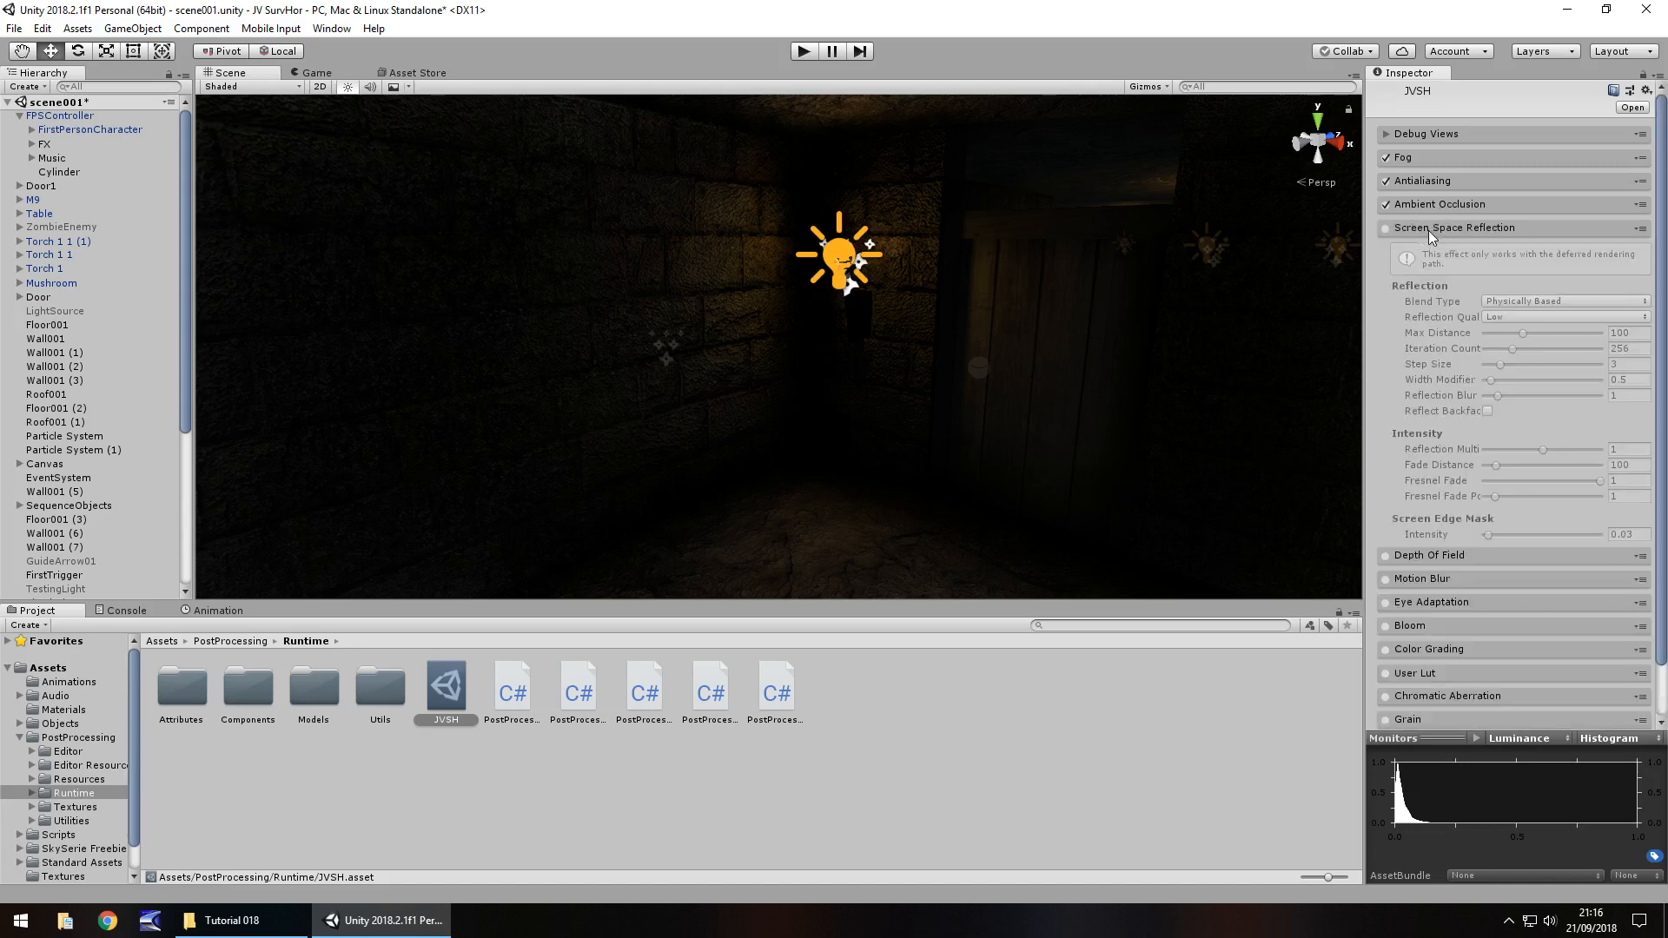
pyautogui.click(1386, 229)
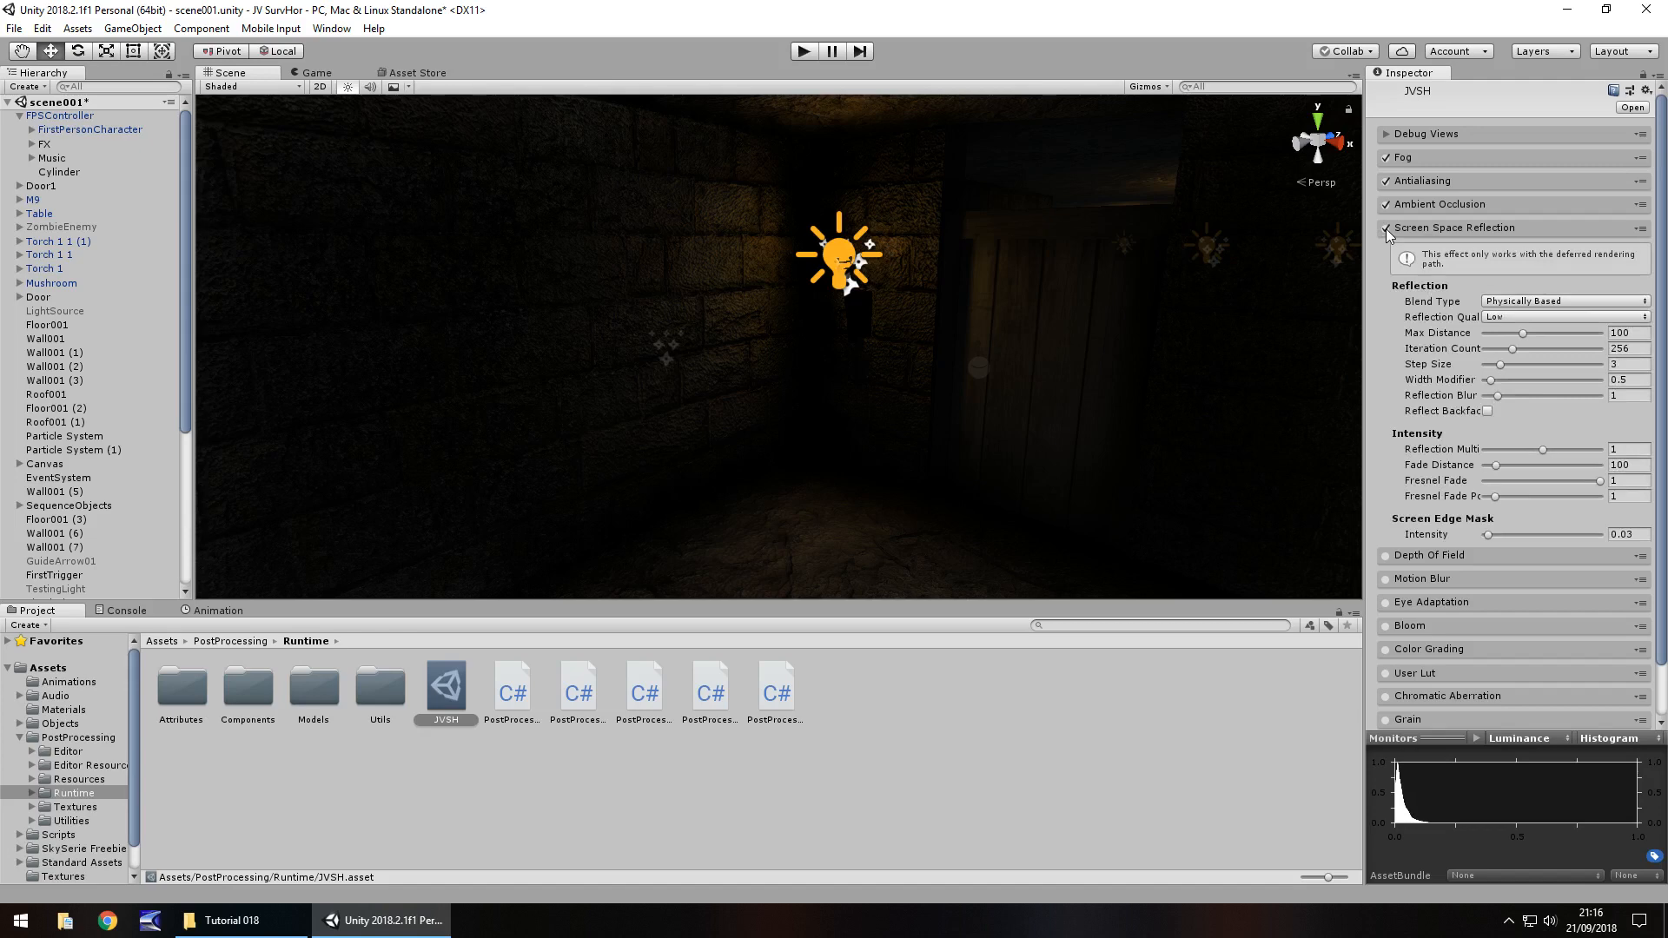
# Examine the Reflection Probe's settings and the camera settings of FirstPersonCharacter.
pyautogui.scroll(-5, 99, 440)
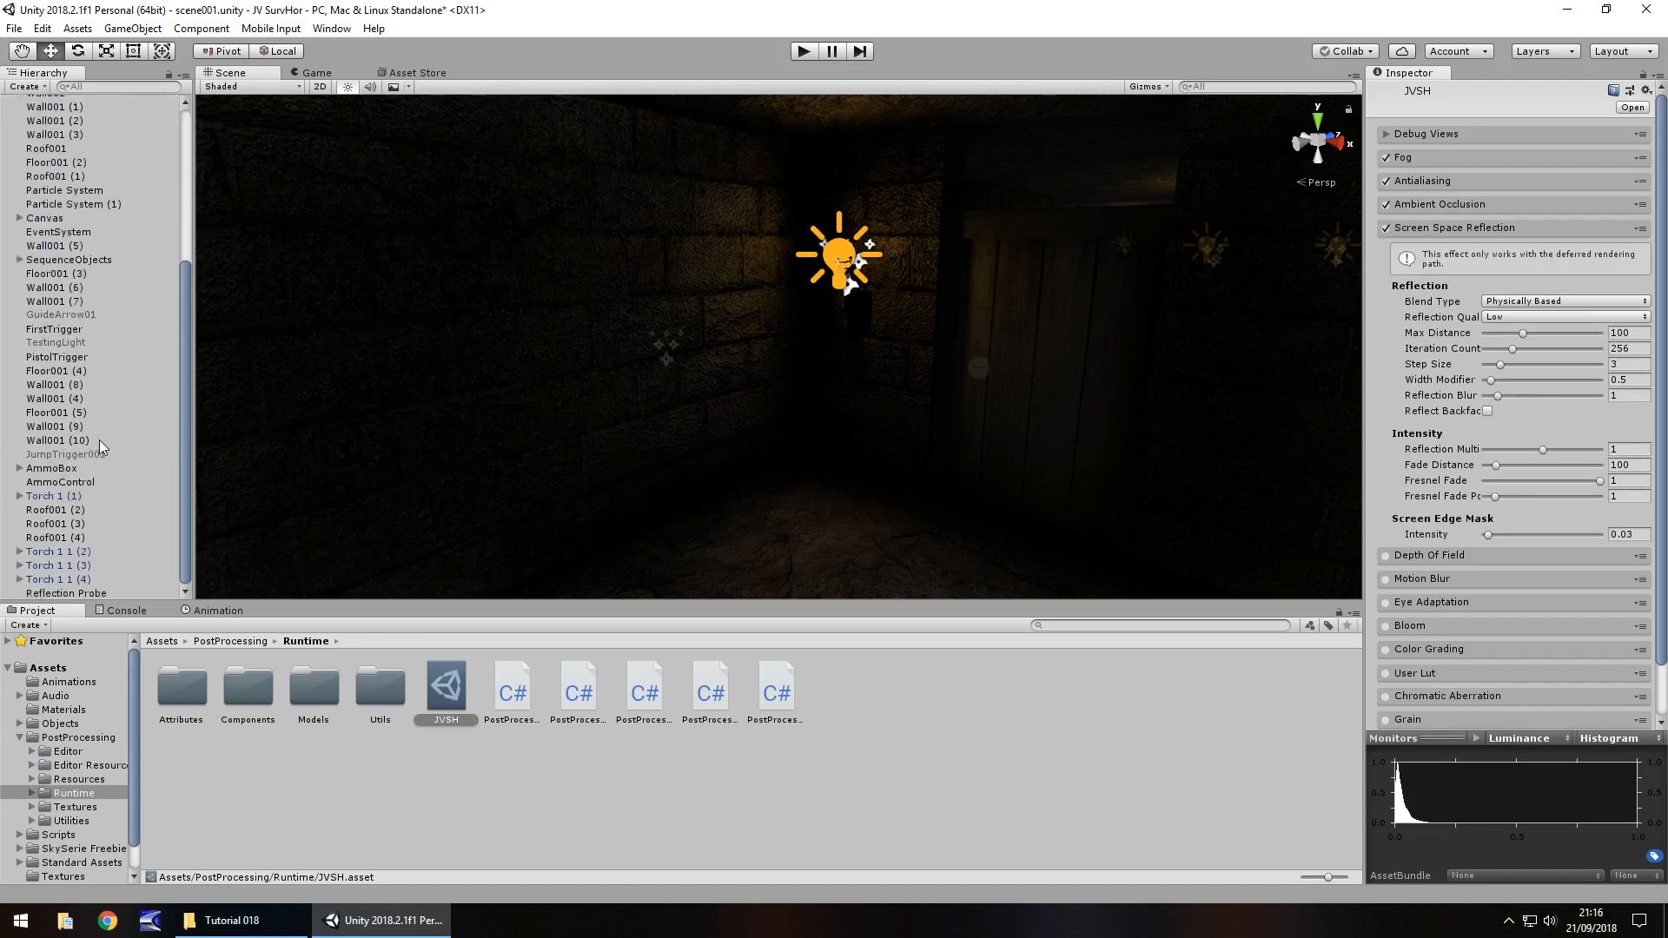
pyautogui.click(83, 594)
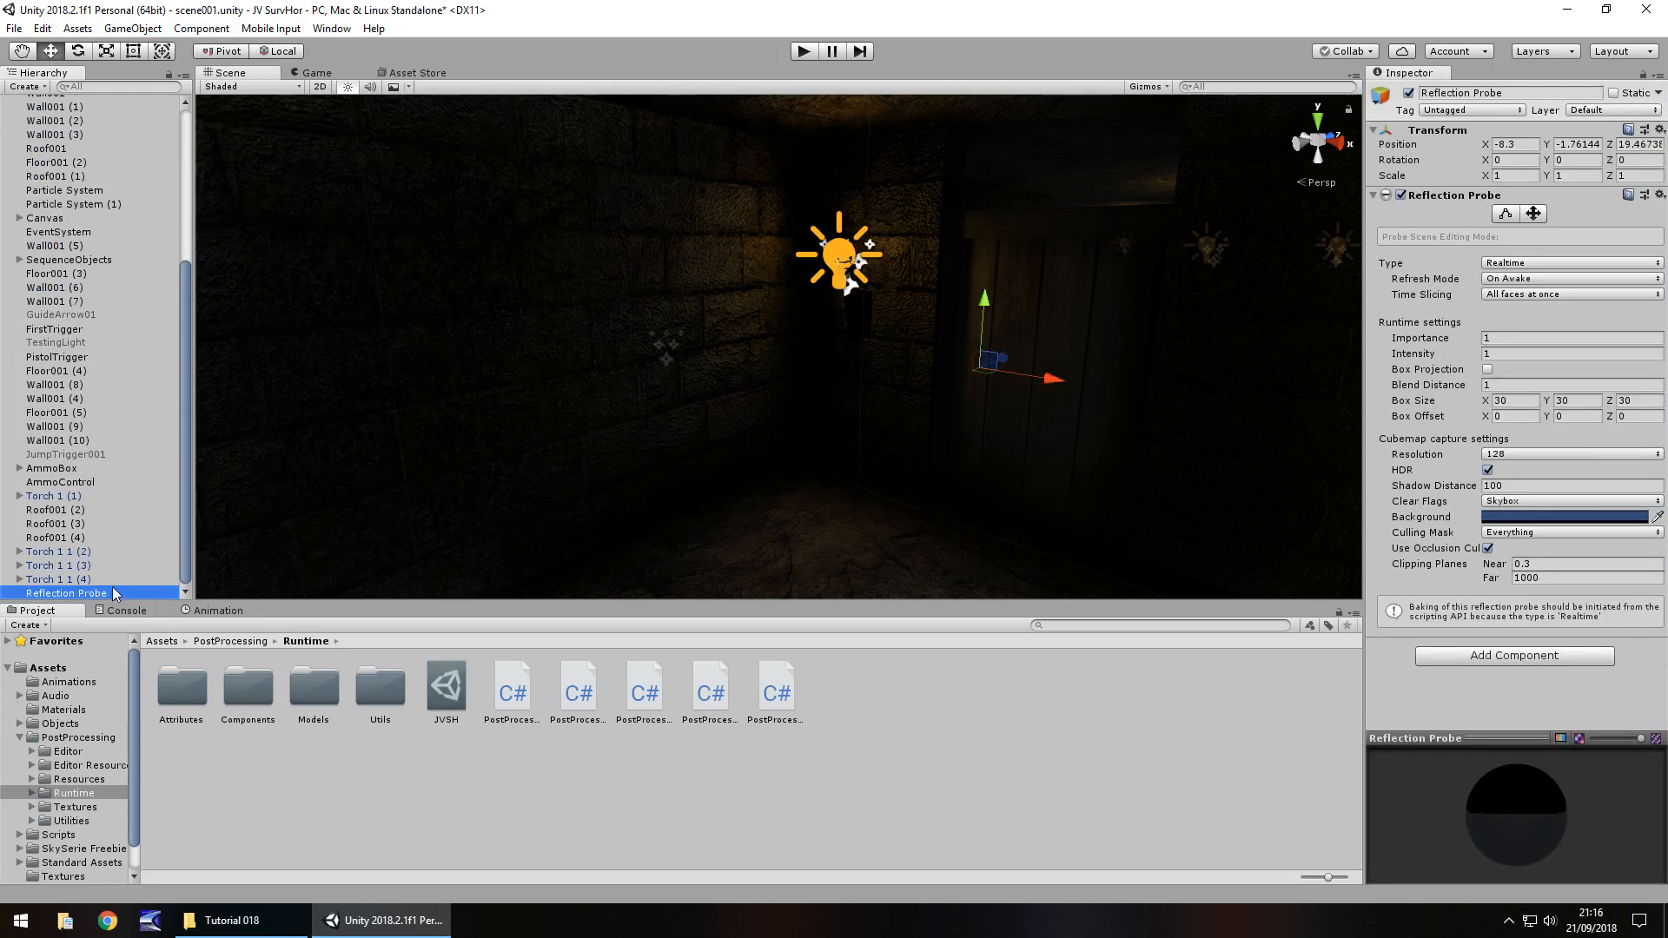
pyautogui.scroll(6, 112, 405)
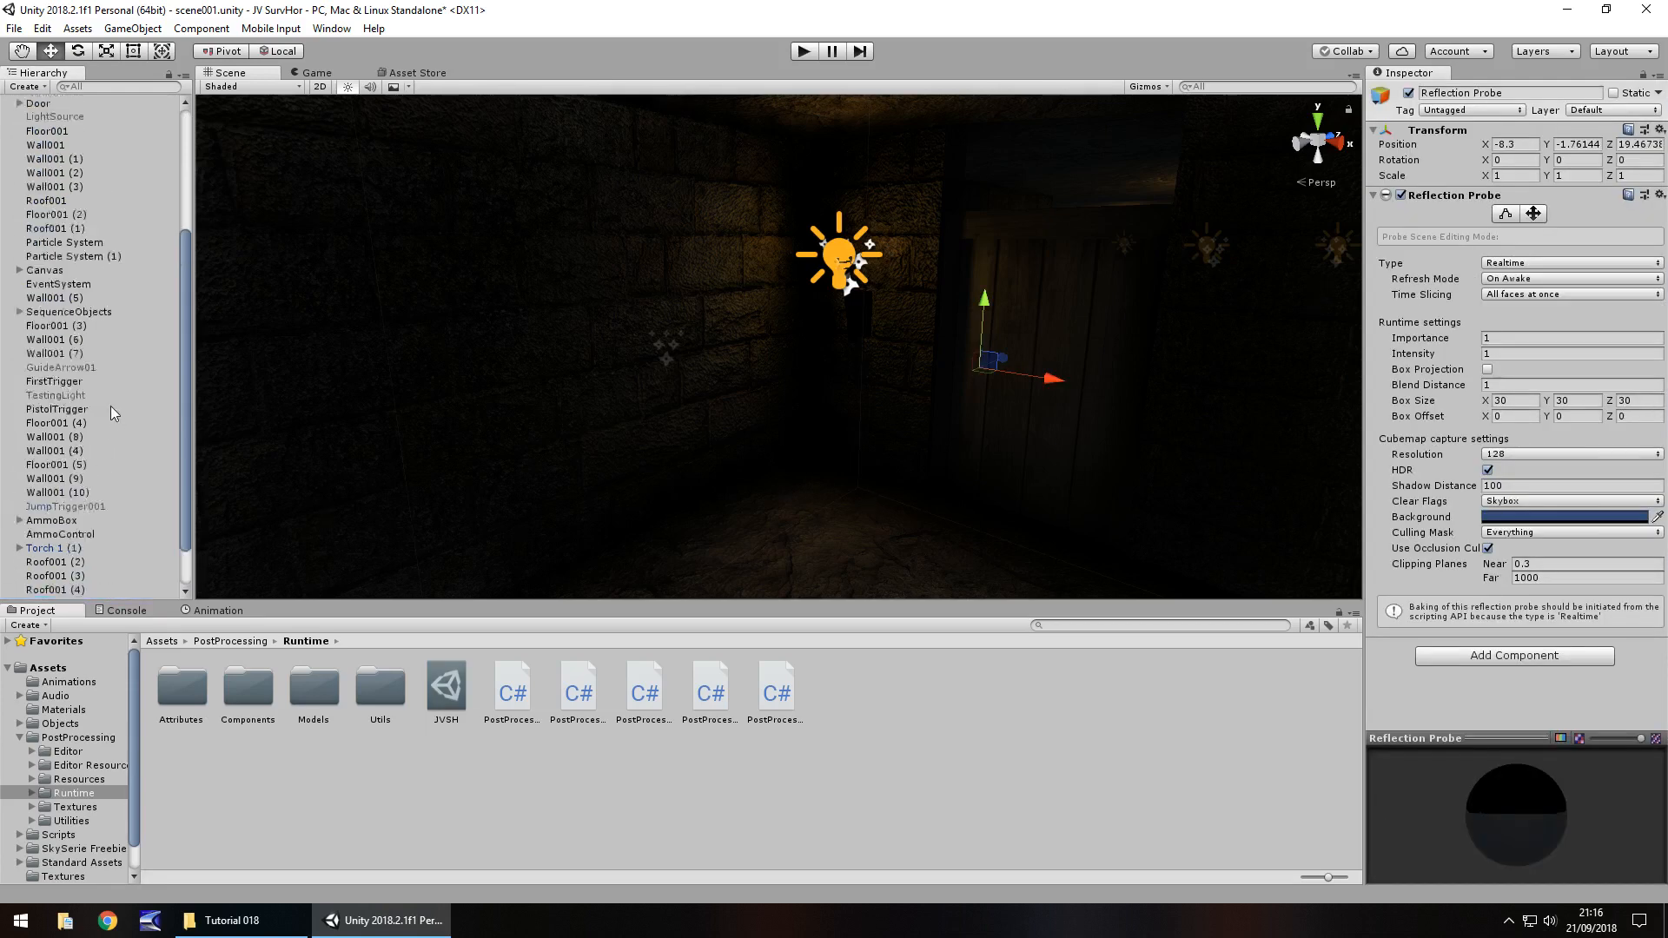
pyautogui.click(91, 130)
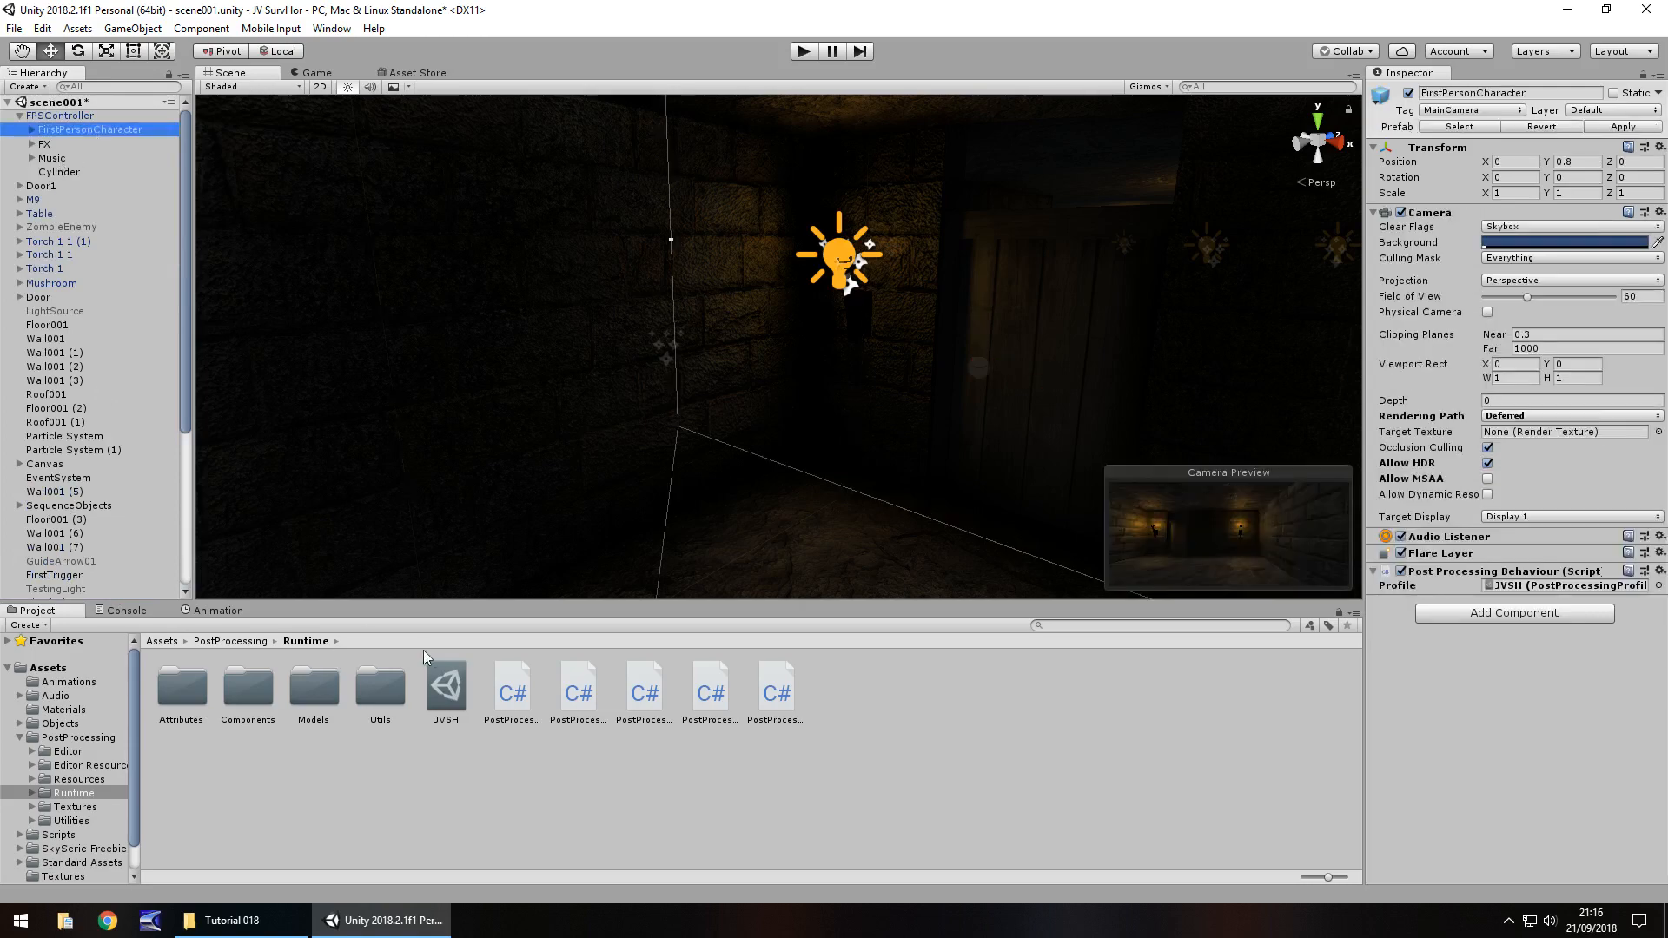
# Reopen the JVSH profile, disable Screen Space Reflection and collapse its section.
pyautogui.click(445, 688)
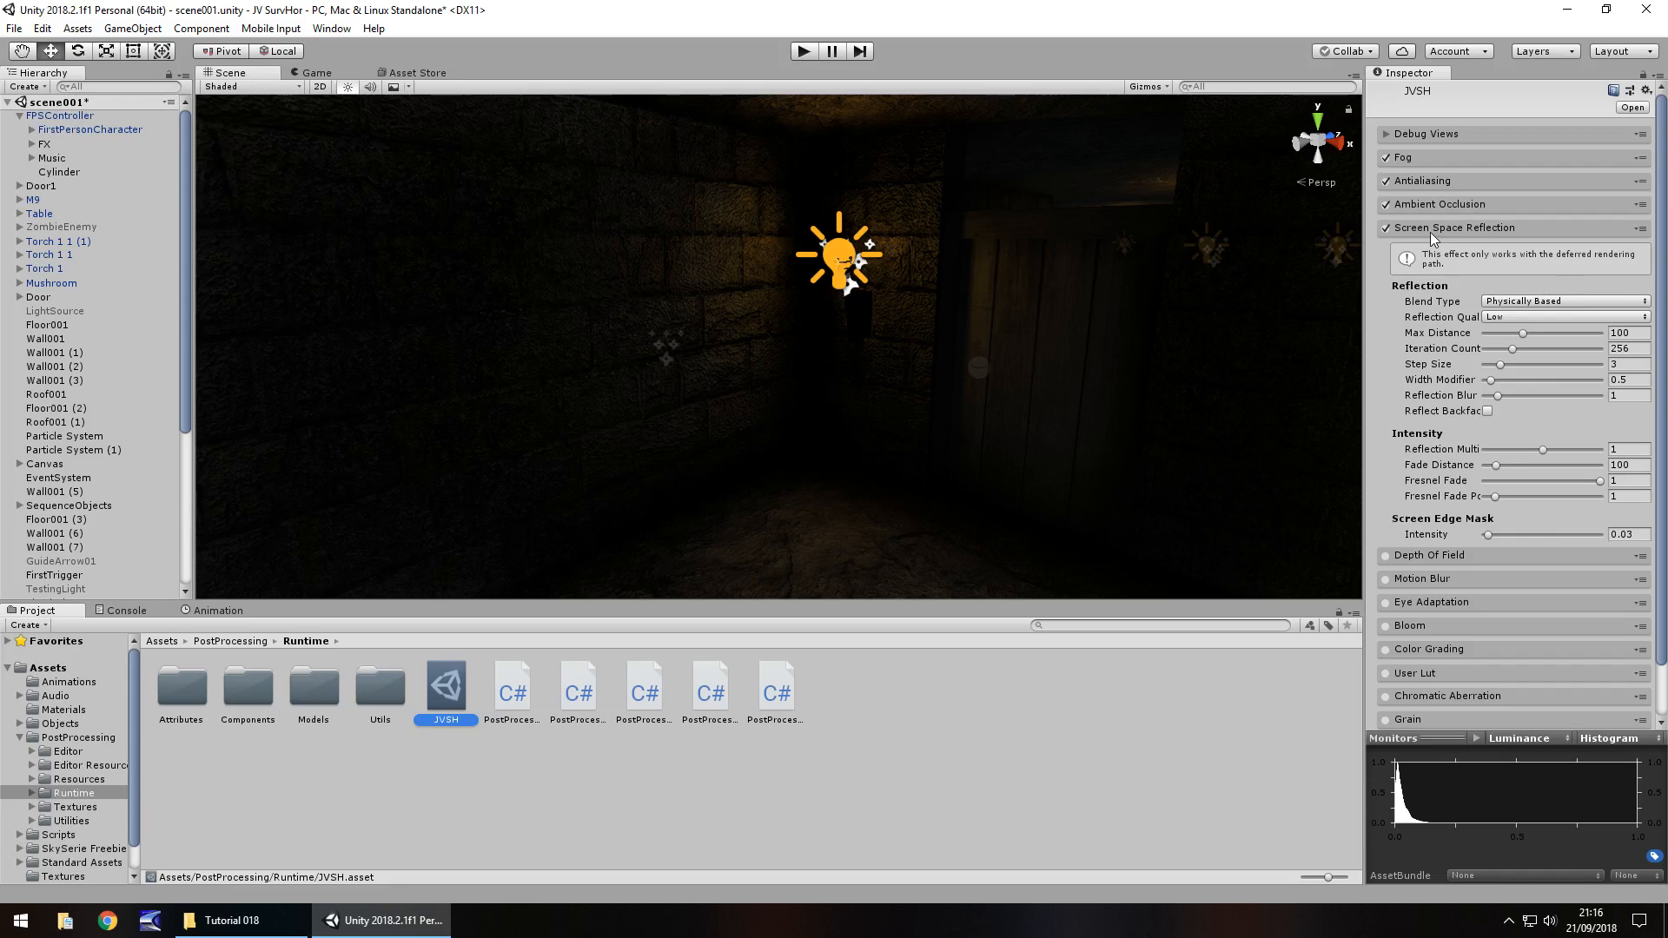
pyautogui.click(1385, 229)
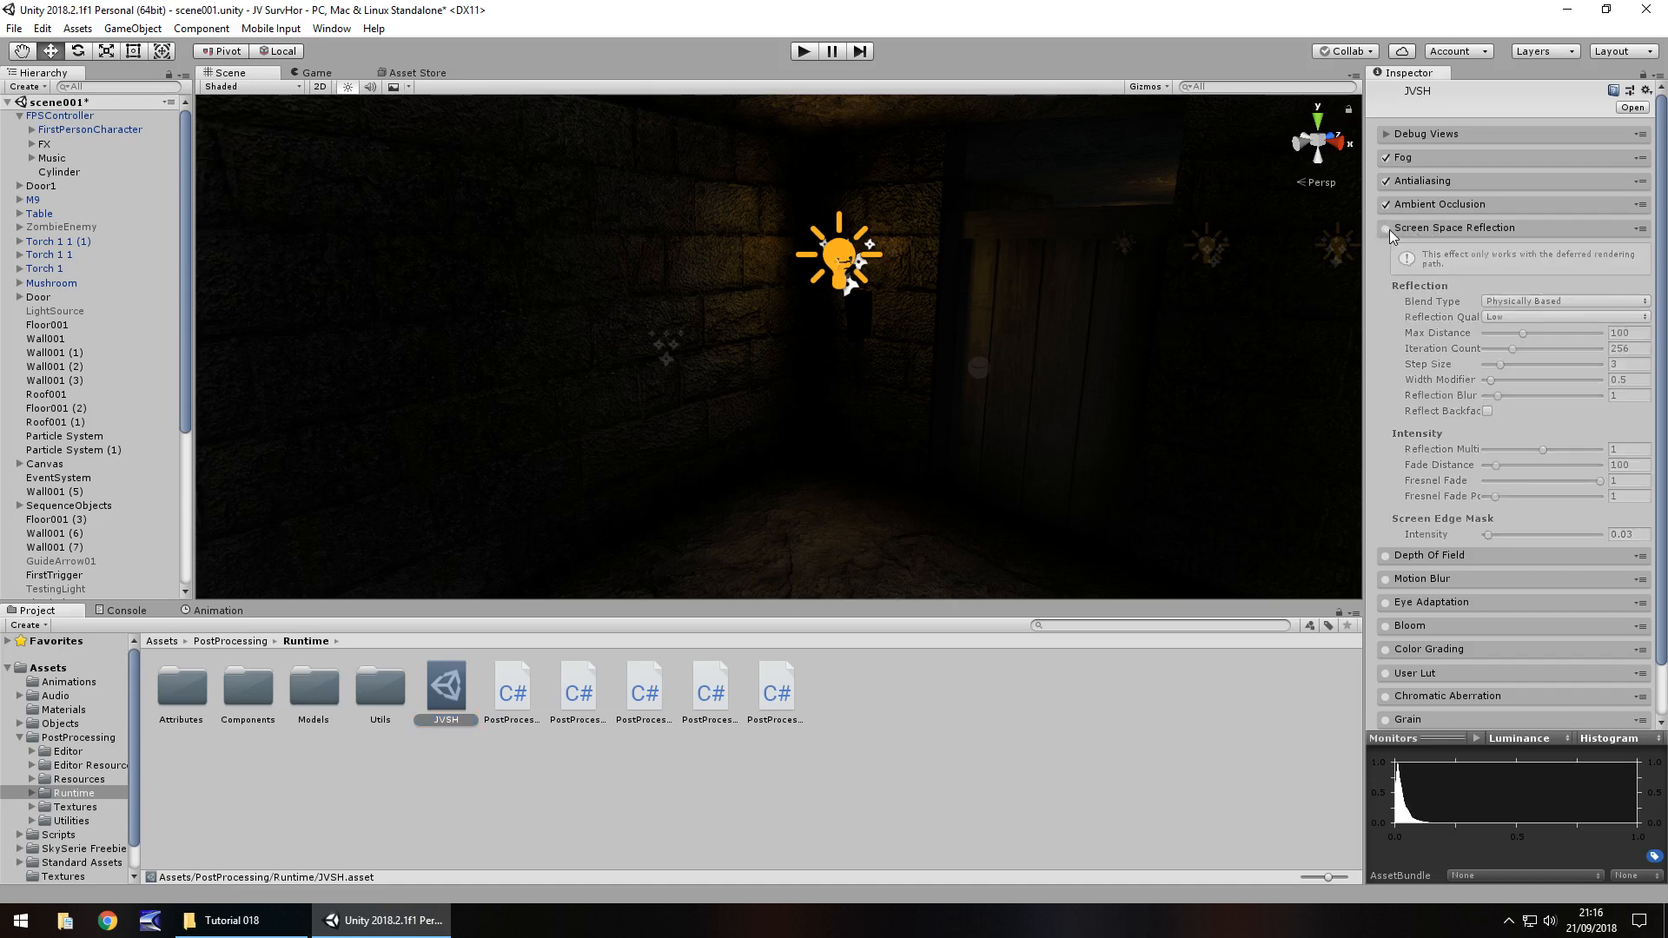
pyautogui.click(1449, 227)
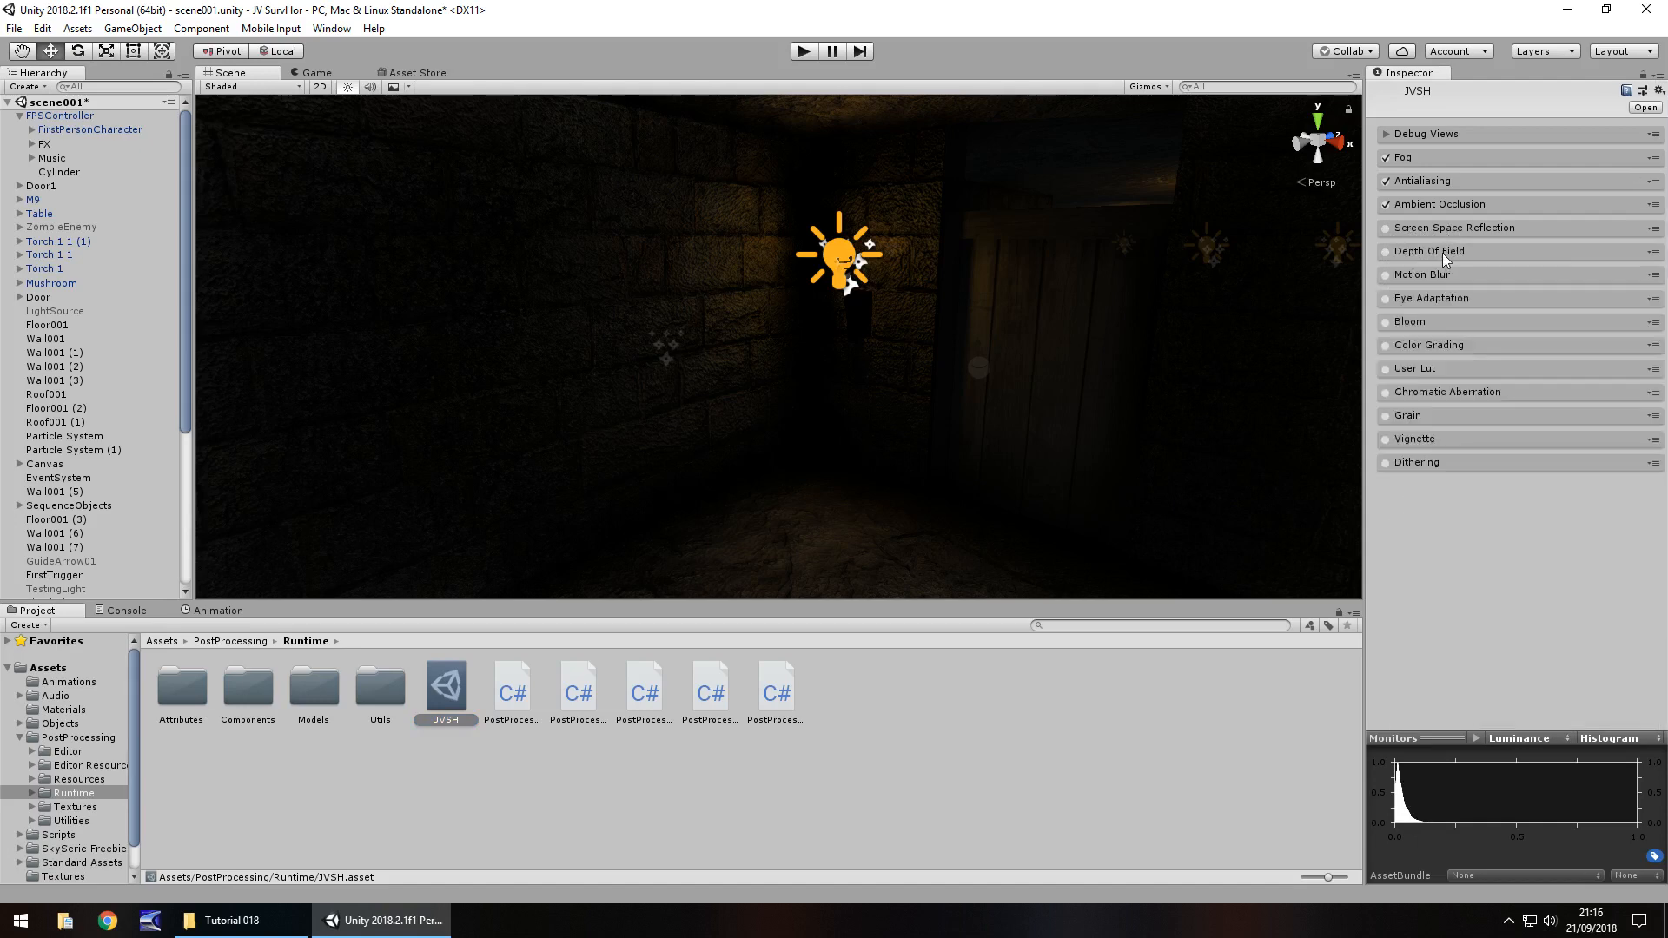
# Try Depth Of Field in the JVSH profile, switch it off again and collapse its section.
pyautogui.click(1441, 250)
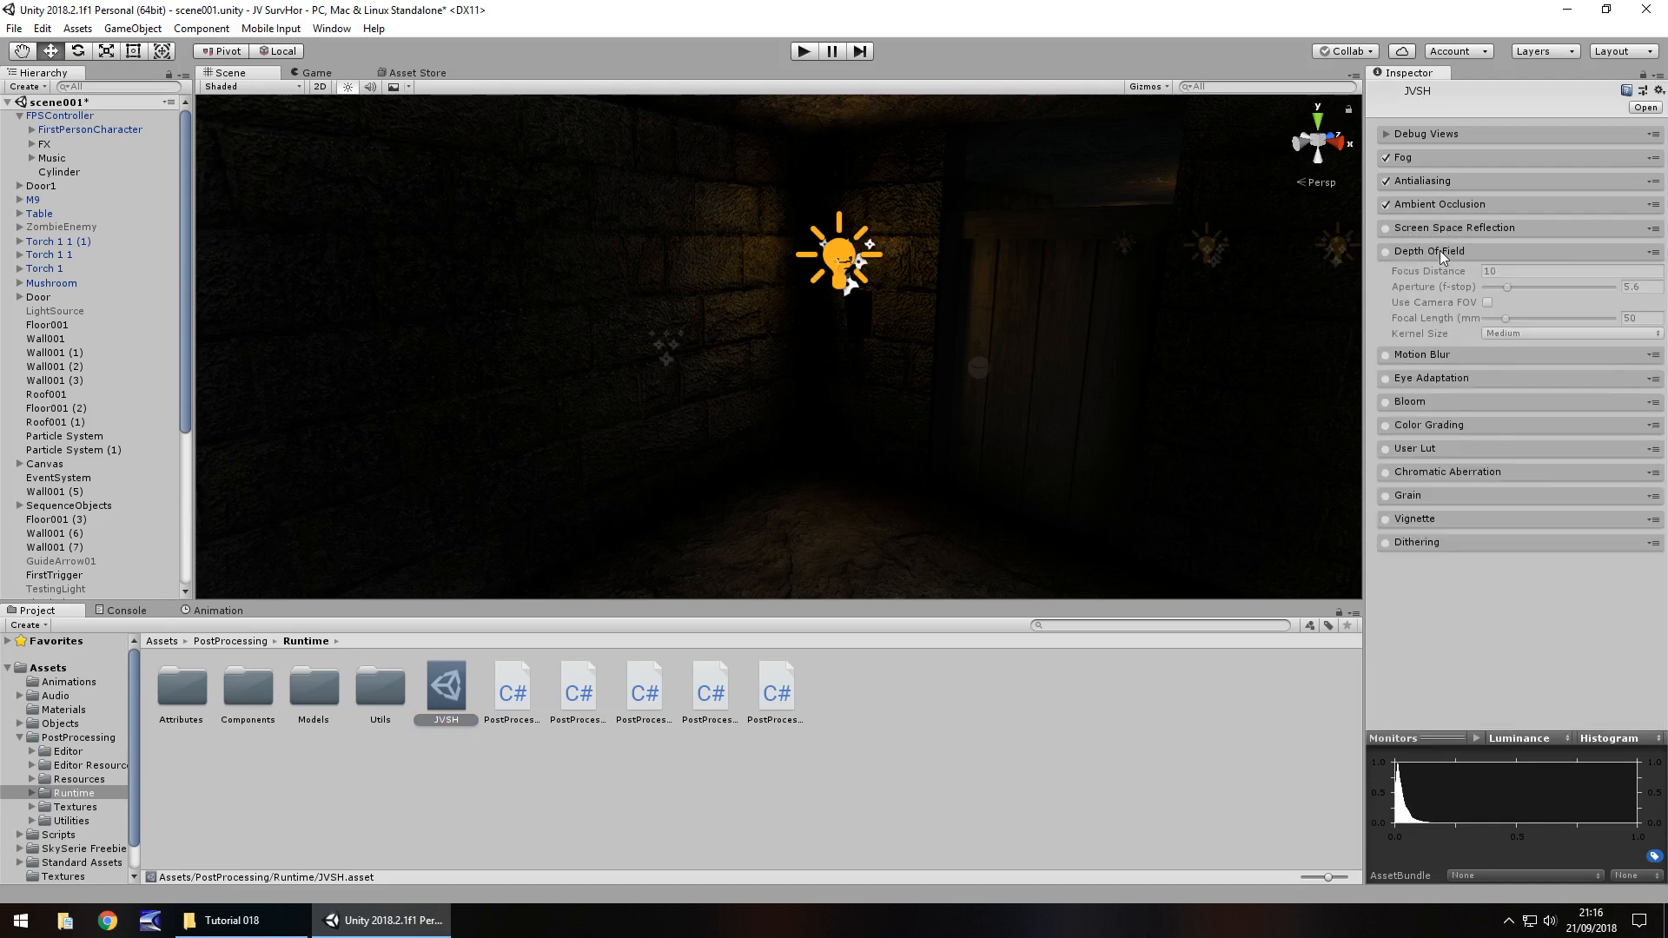
pyautogui.click(1385, 252)
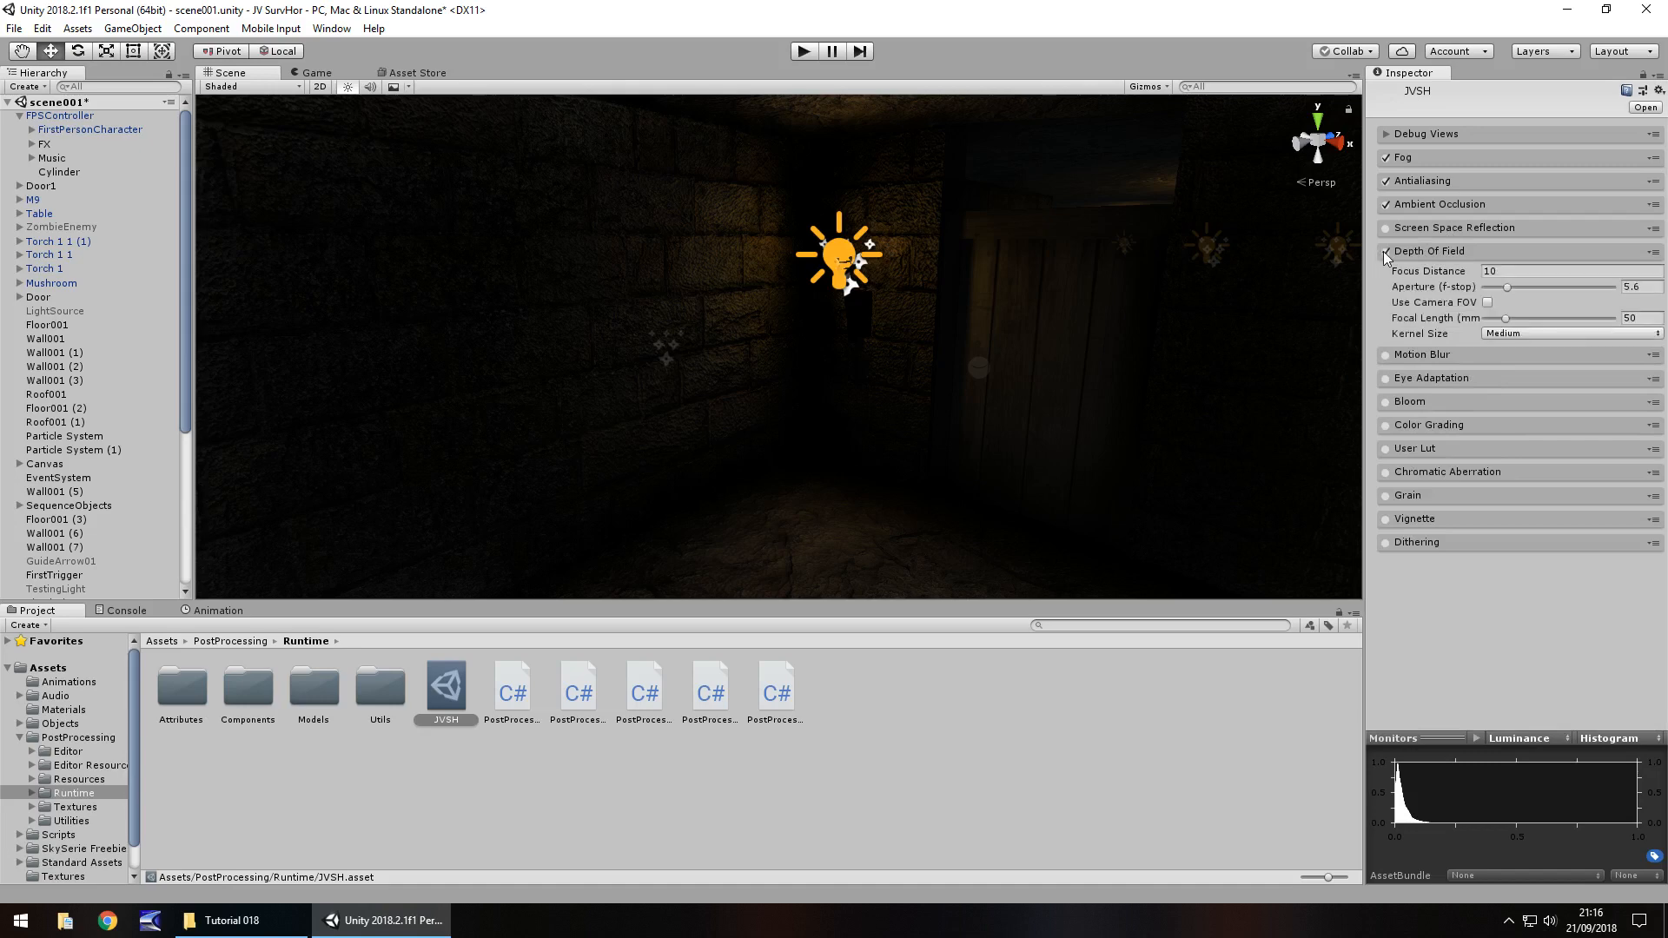
pyautogui.click(1385, 252)
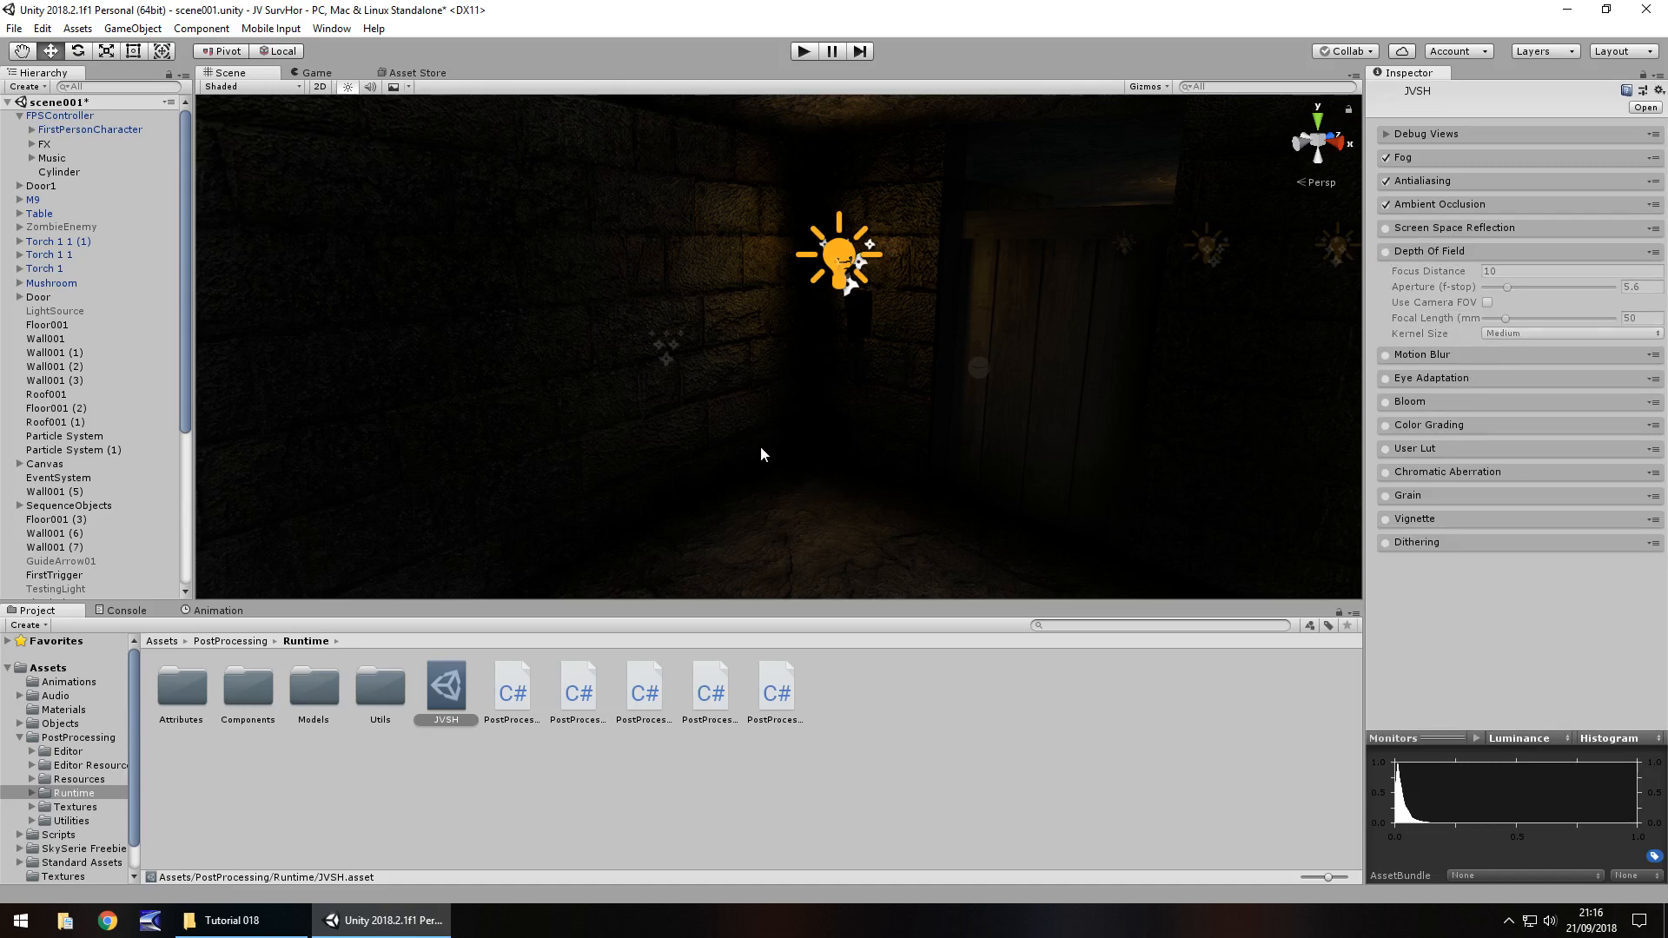
pyautogui.click(1416, 252)
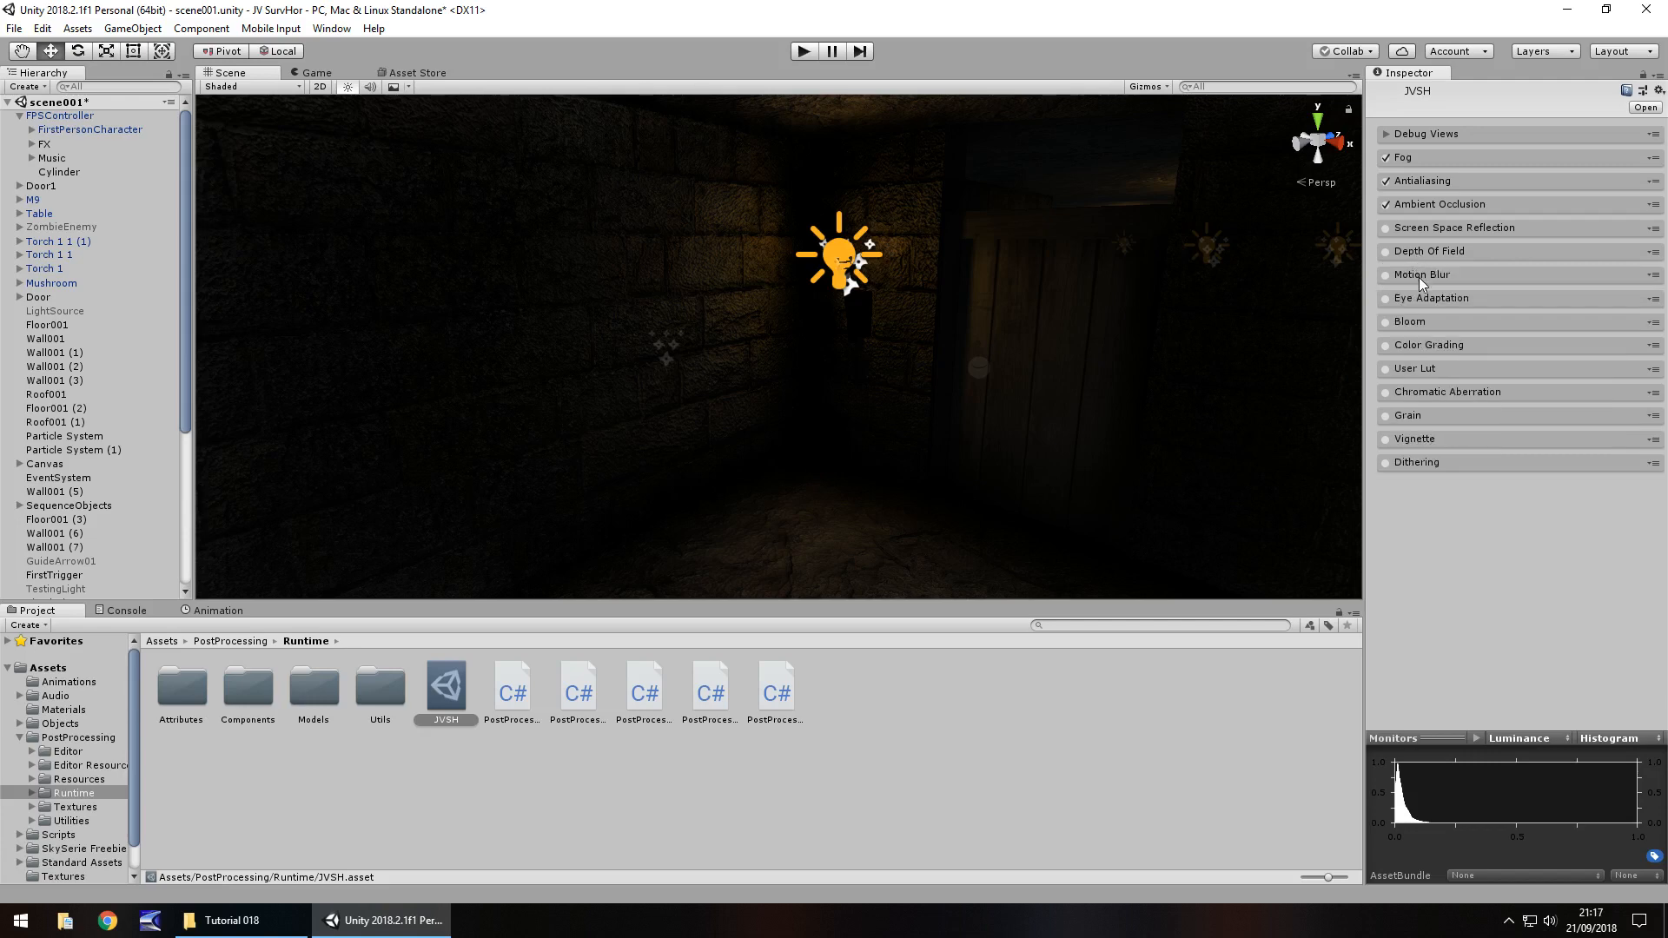
# Expand and enable Motion Blur in the JVSH profile, and play-test the scene with it.
pyautogui.click(1420, 276)
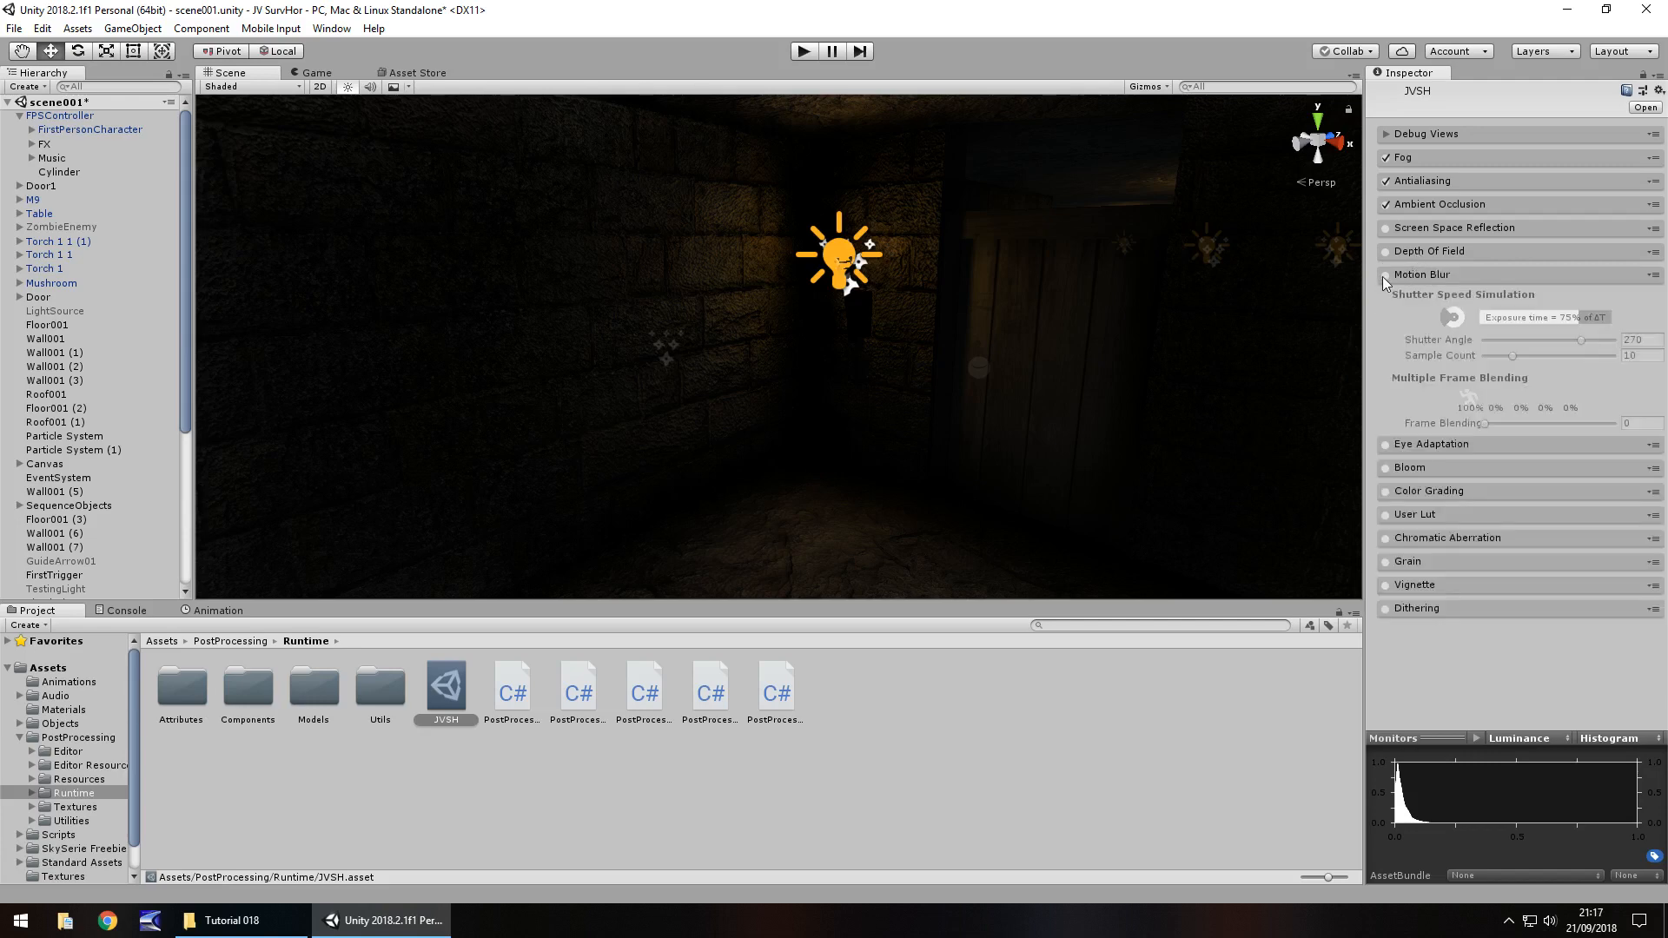
pyautogui.click(1385, 275)
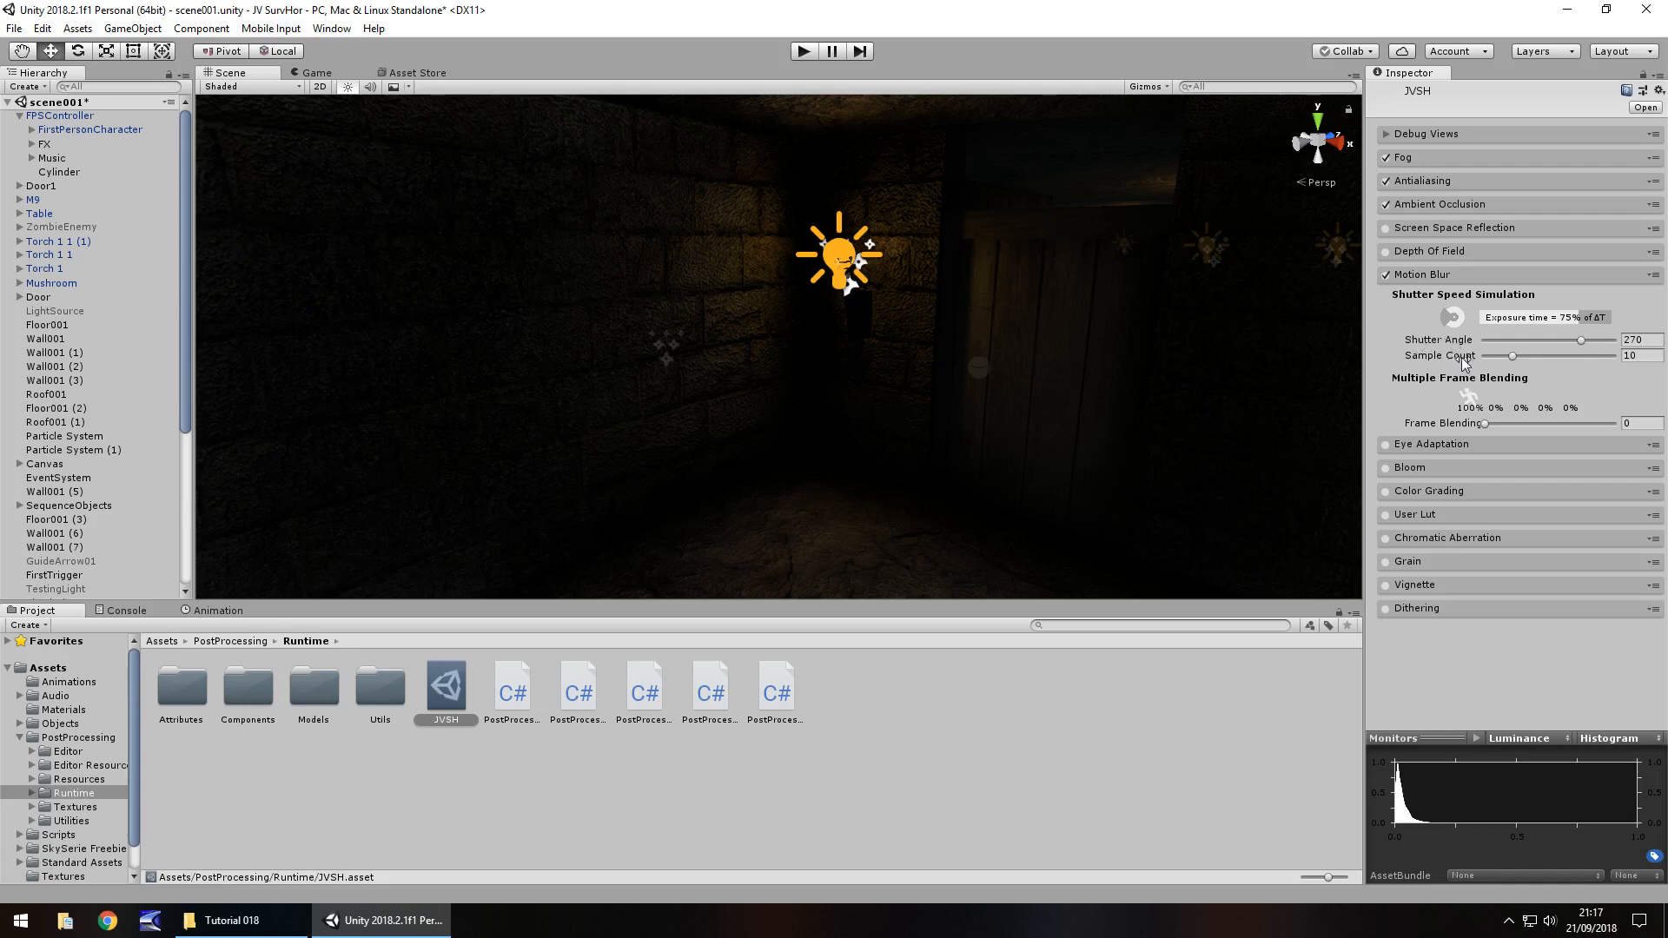
pyautogui.click(803, 52)
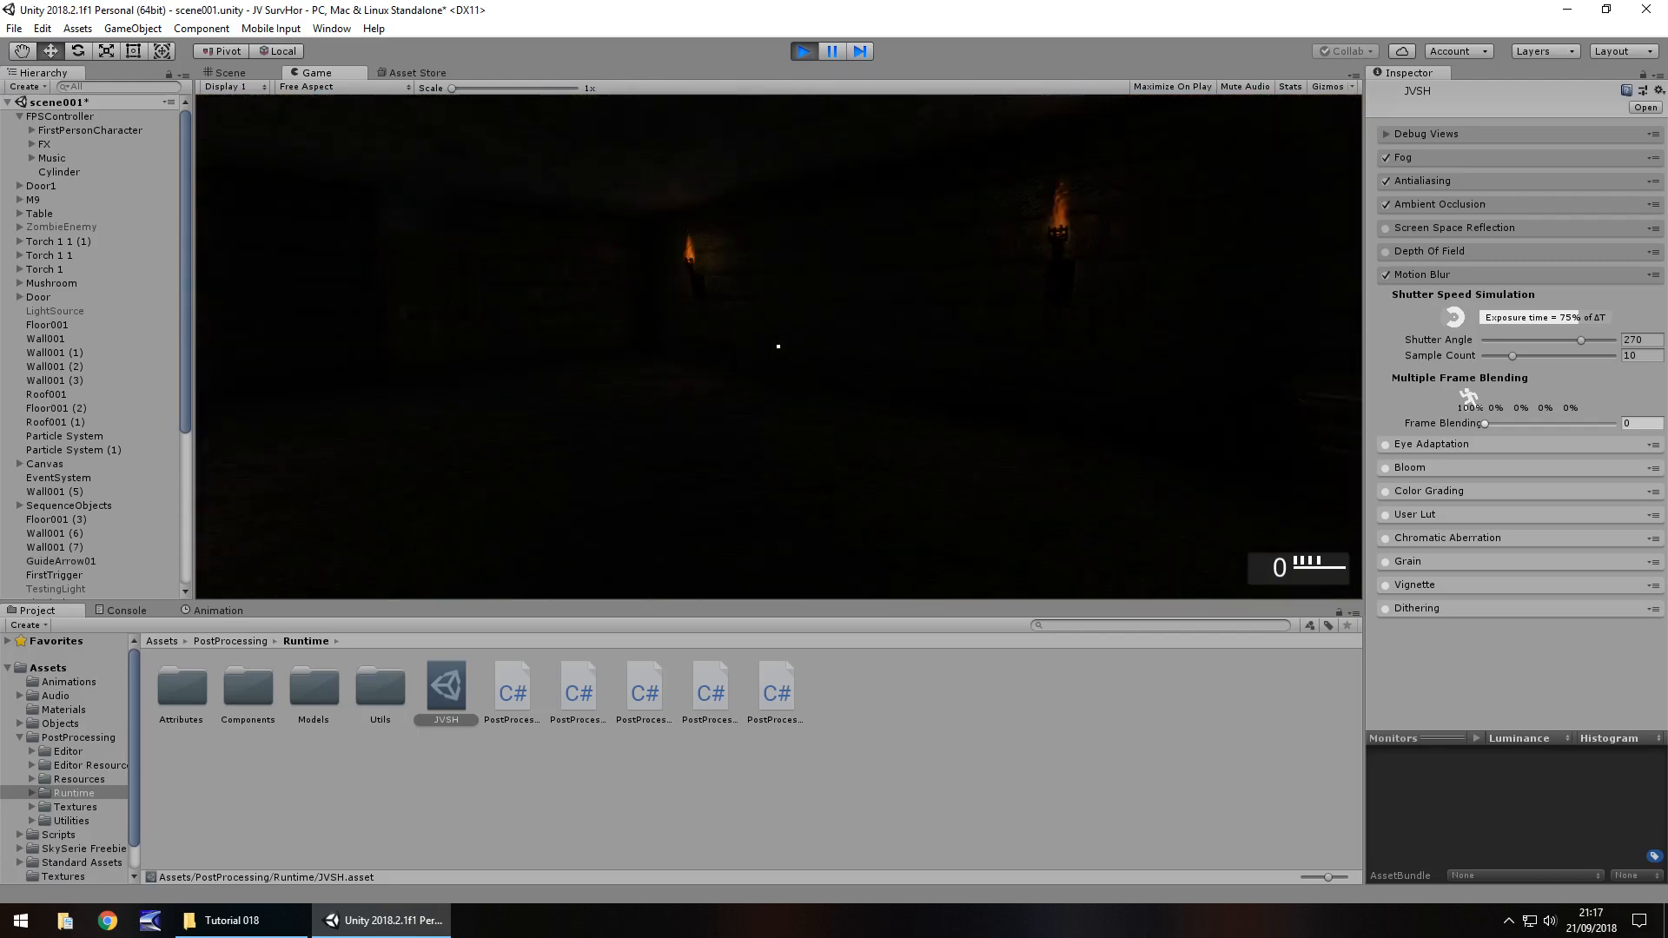
pyautogui.hotkey('ctrl', 'p')
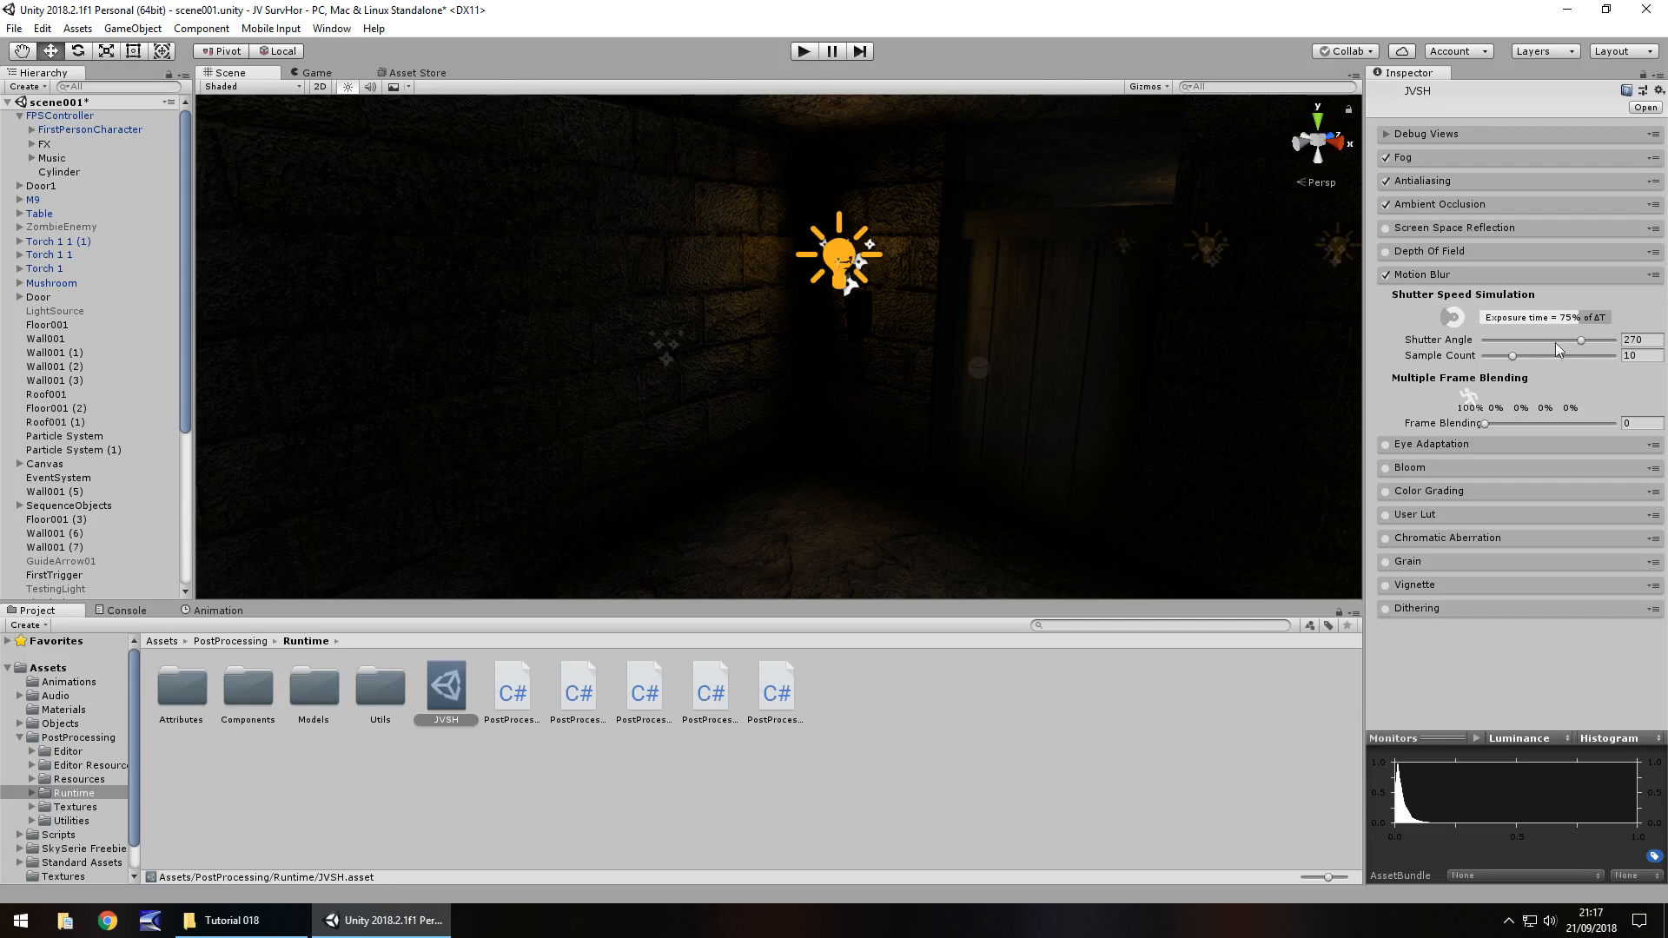
# Try Motion Blur with sample count 25 and shutter angles of 360 and 190 in play mode, and undo the last changes.
pyautogui.moveTo(1510, 357); pyautogui.dragTo(1618, 340)
pyautogui.click(809, 54)
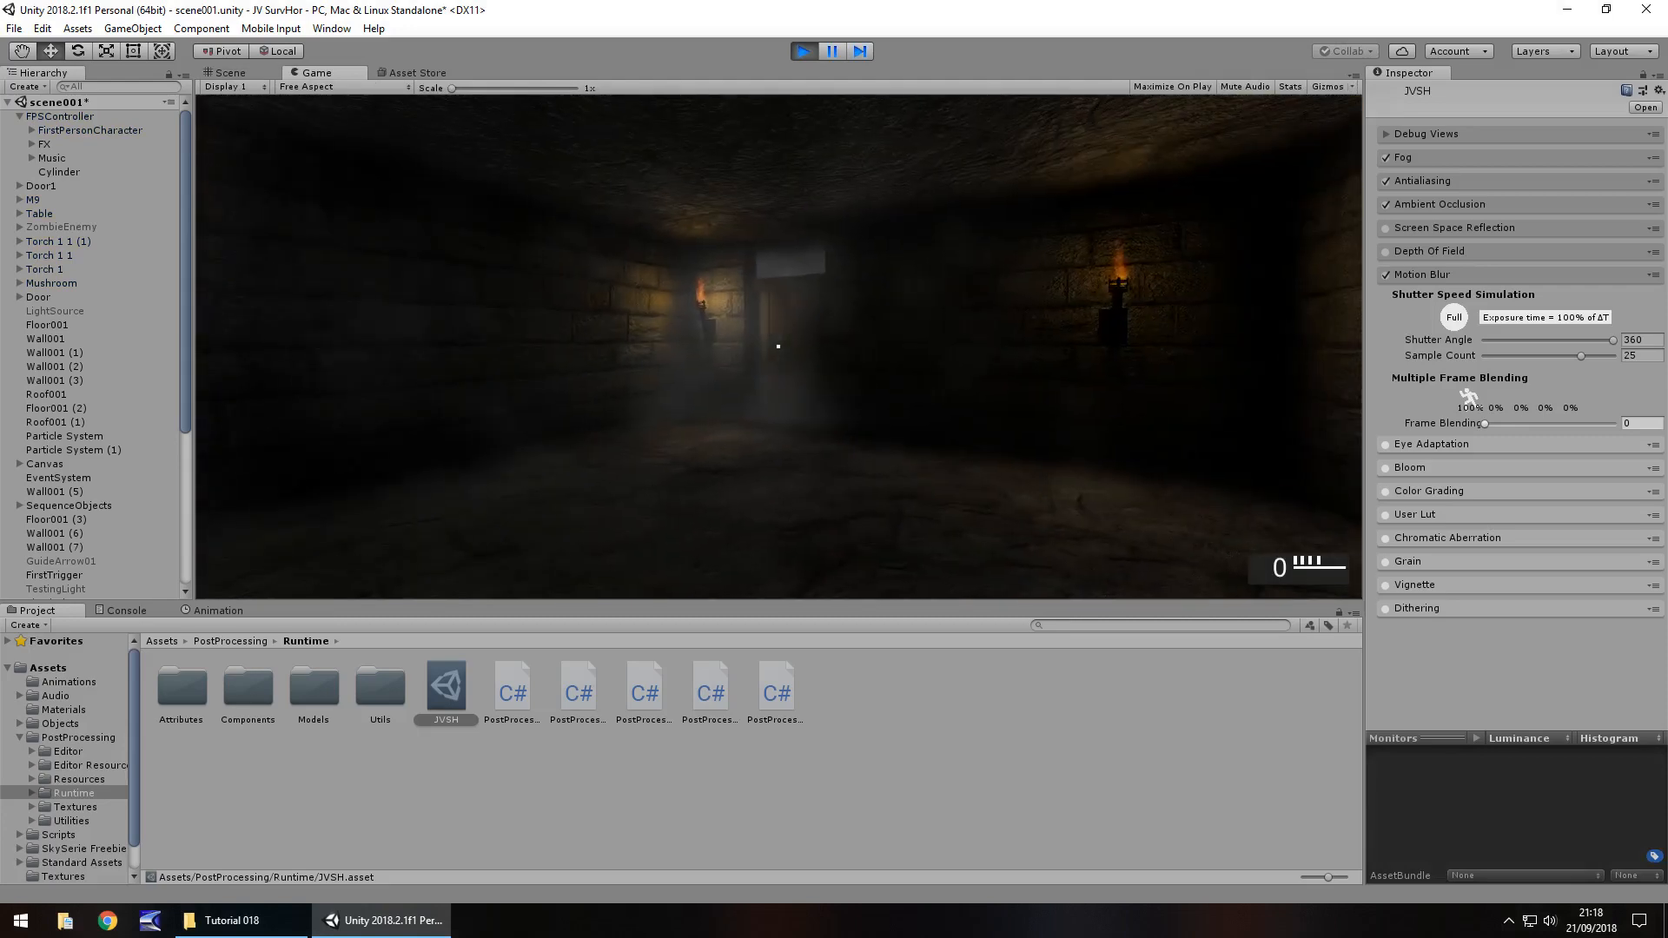
pyautogui.press('Escape')
pyautogui.moveTo(1614, 341); pyautogui.dragTo(1552, 344)
pyautogui.click(817, 371)
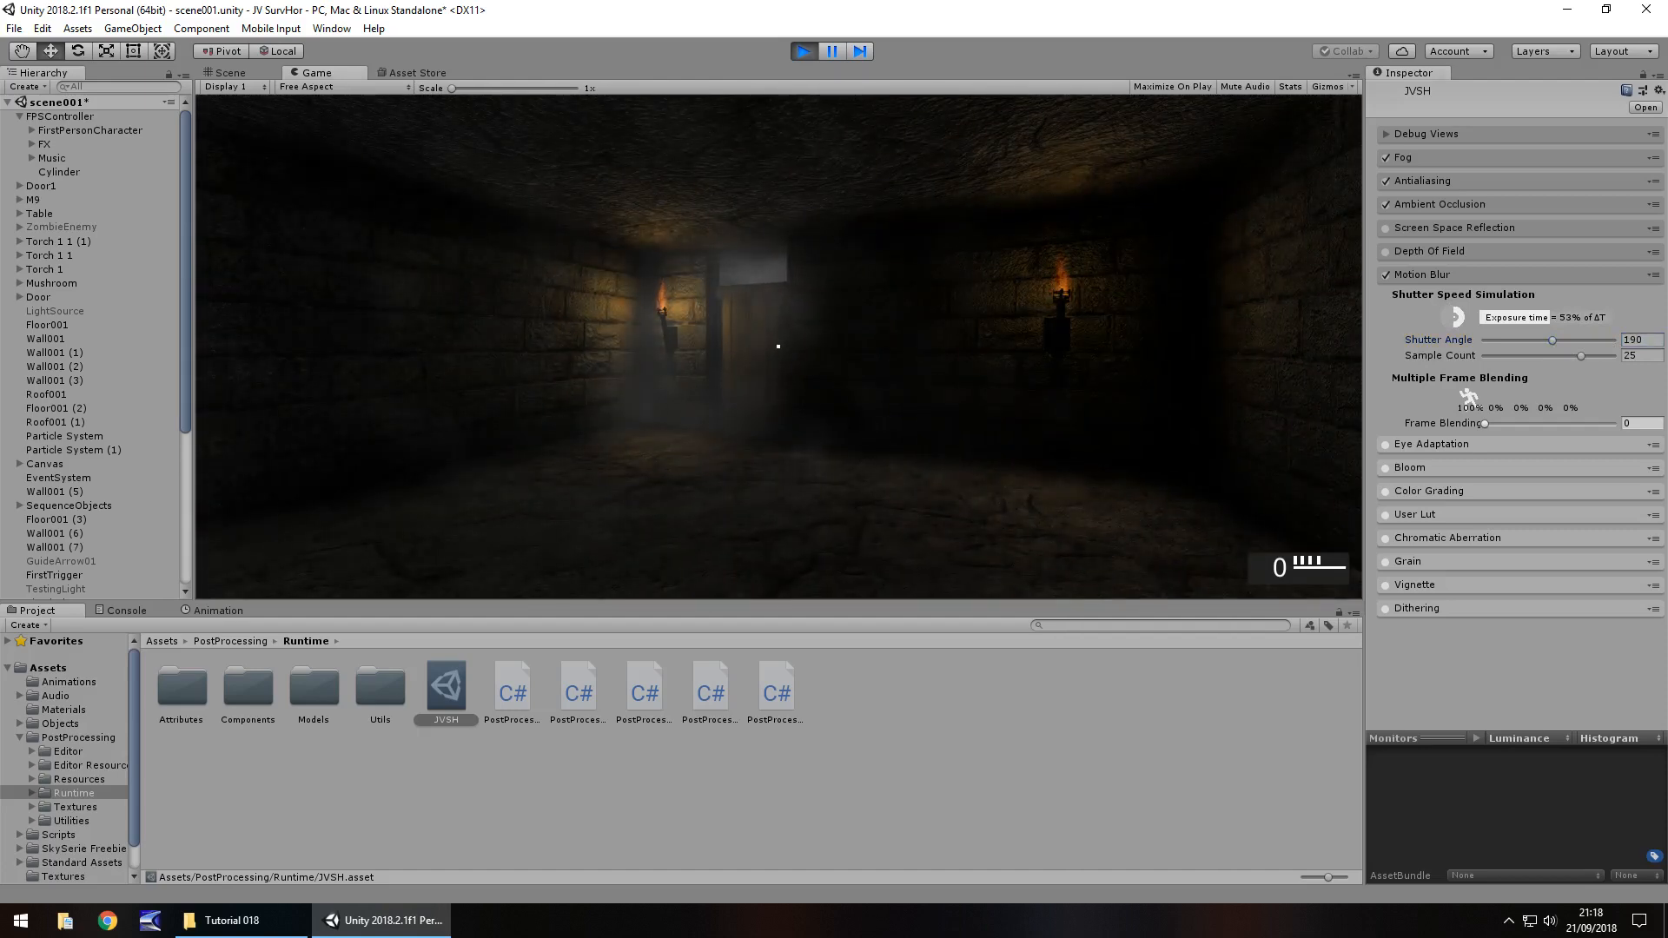
pyautogui.hotkey('ctrl', 'p')
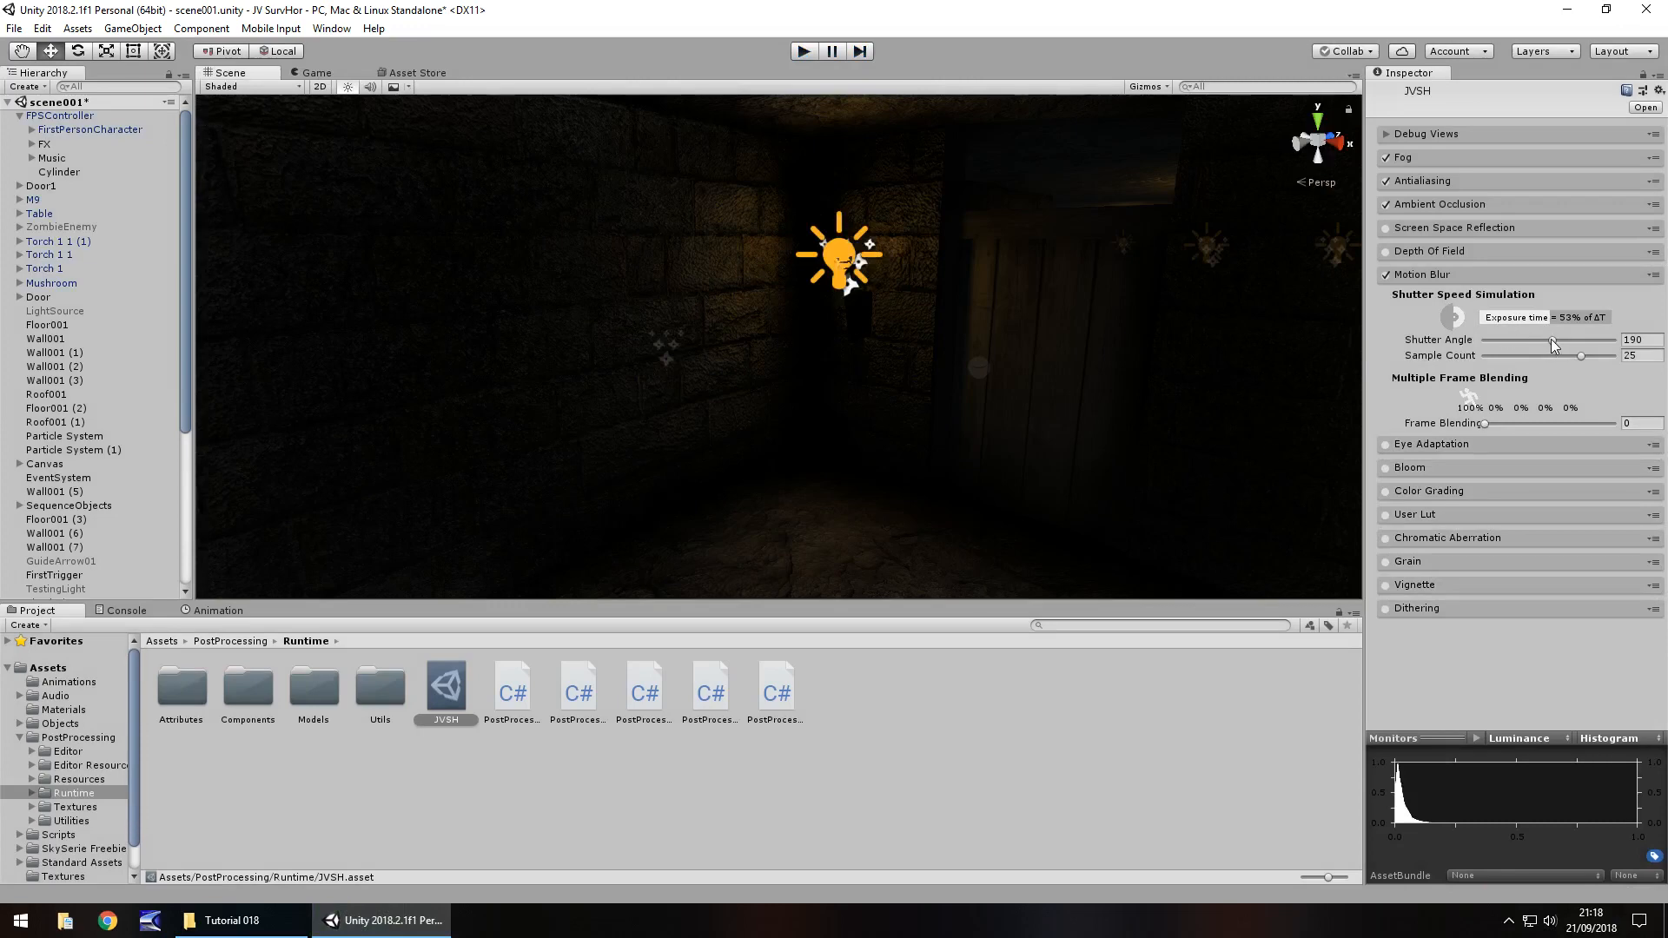
pyautogui.hotkey('ctrl', 'z')
pyautogui.hotkey('ctrl', 'z')
# Collapse Motion Blur and look over the Eye Adaptation settings, closing that section as well.
pyautogui.click(1432, 277)
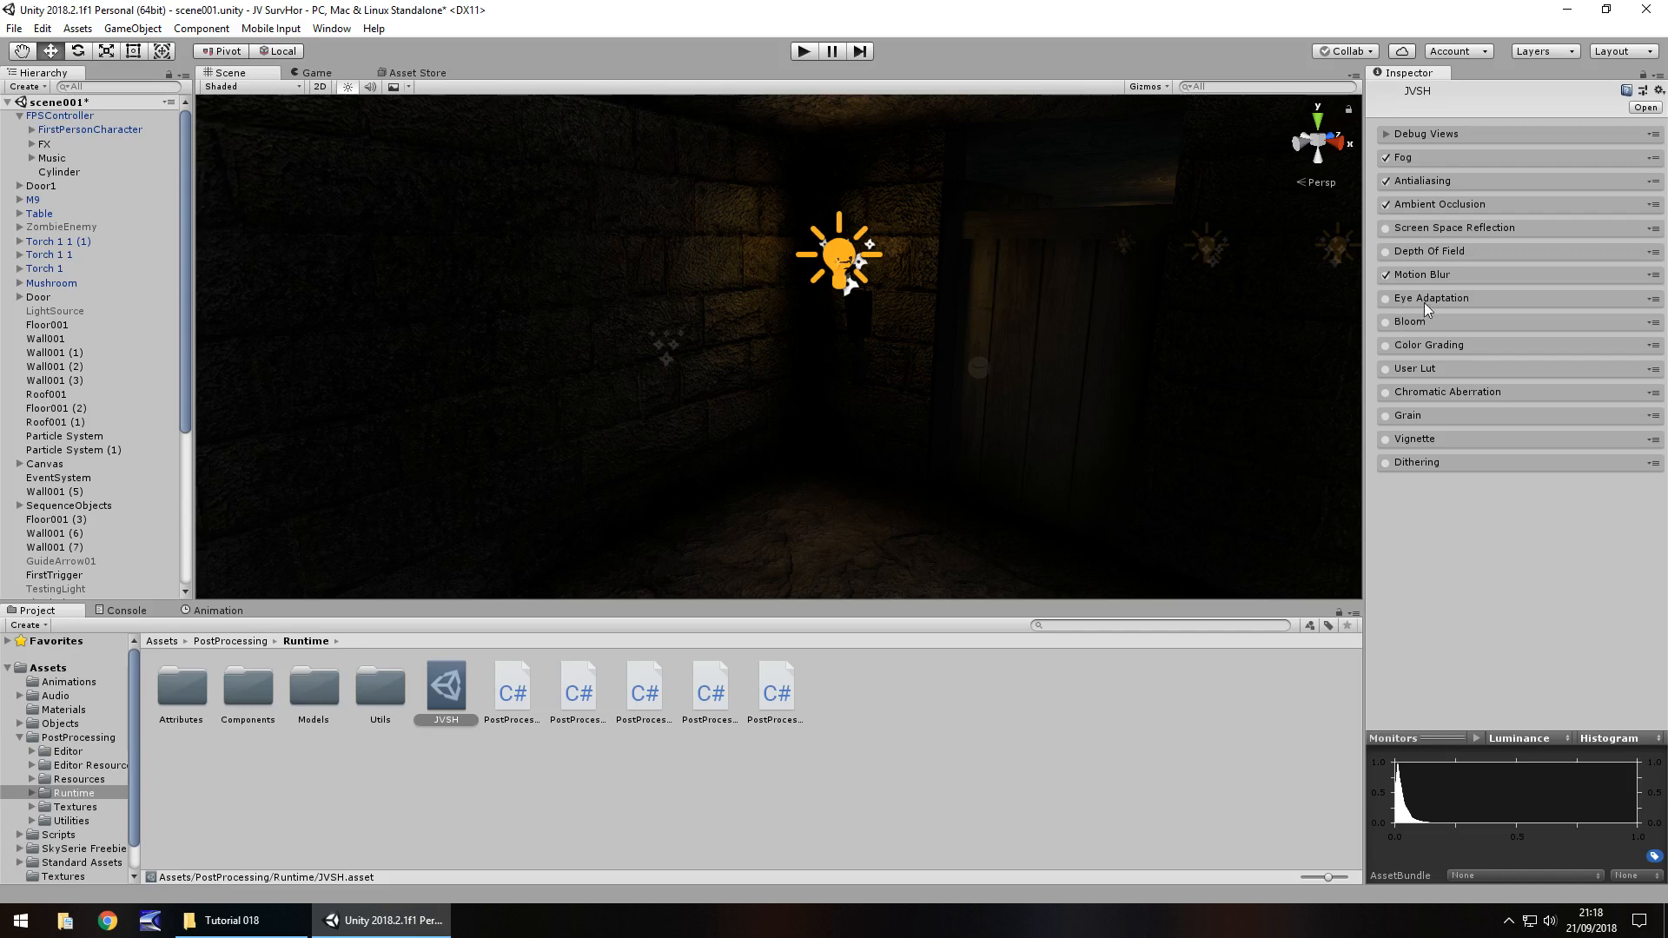
pyautogui.click(1426, 301)
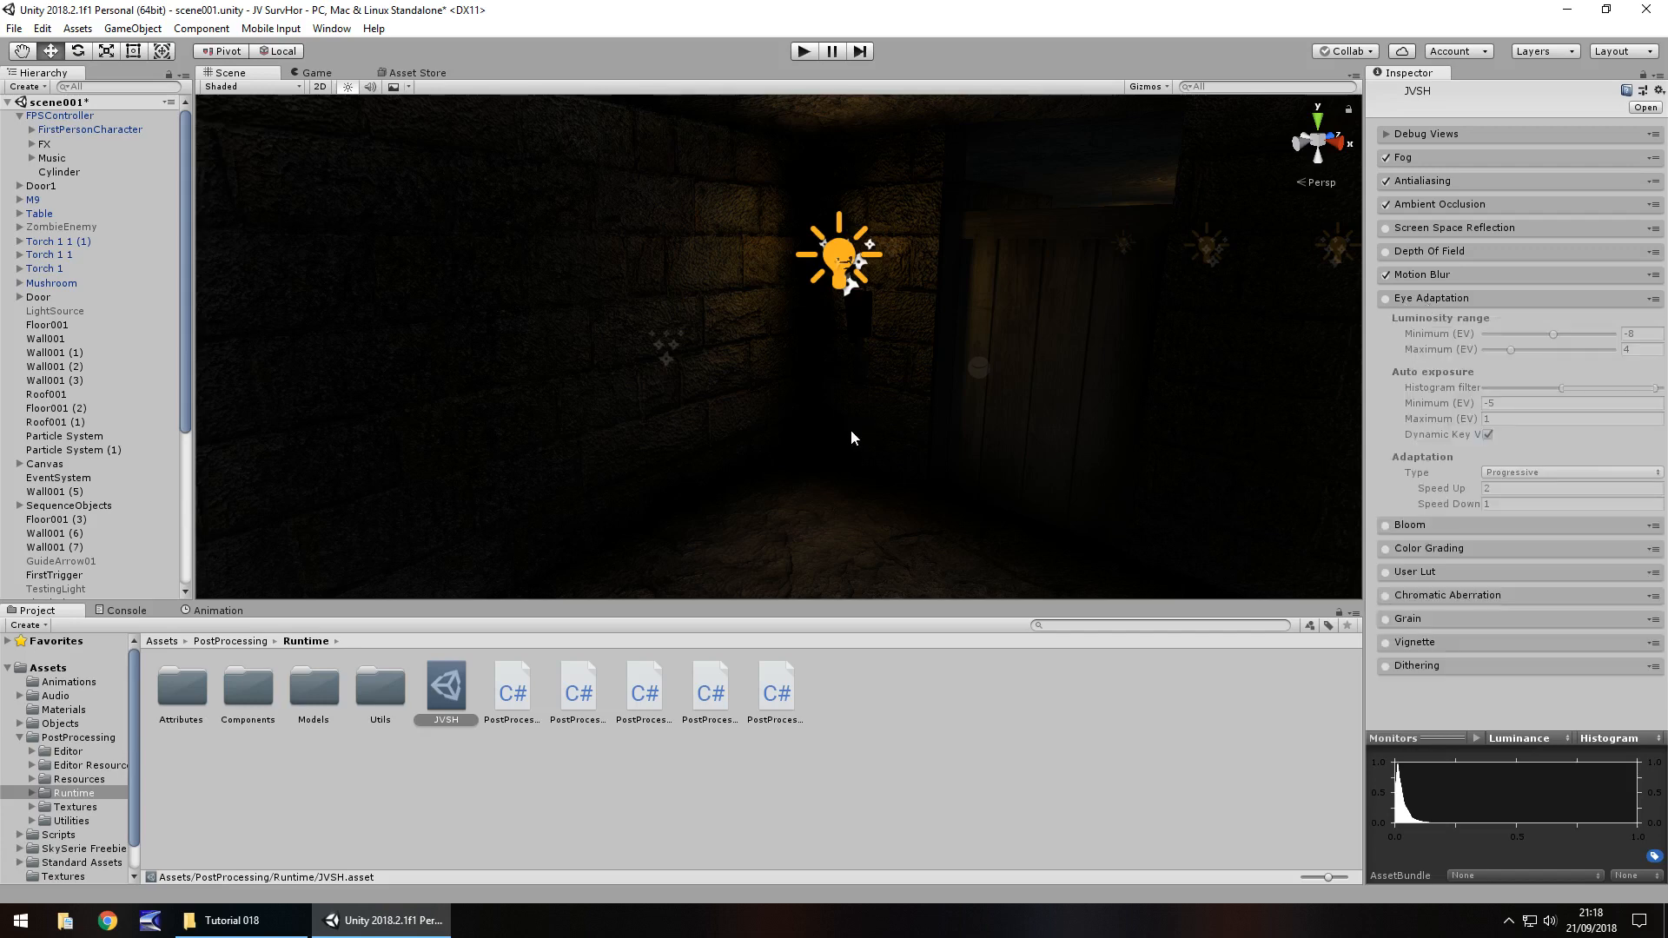
pyautogui.click(1436, 297)
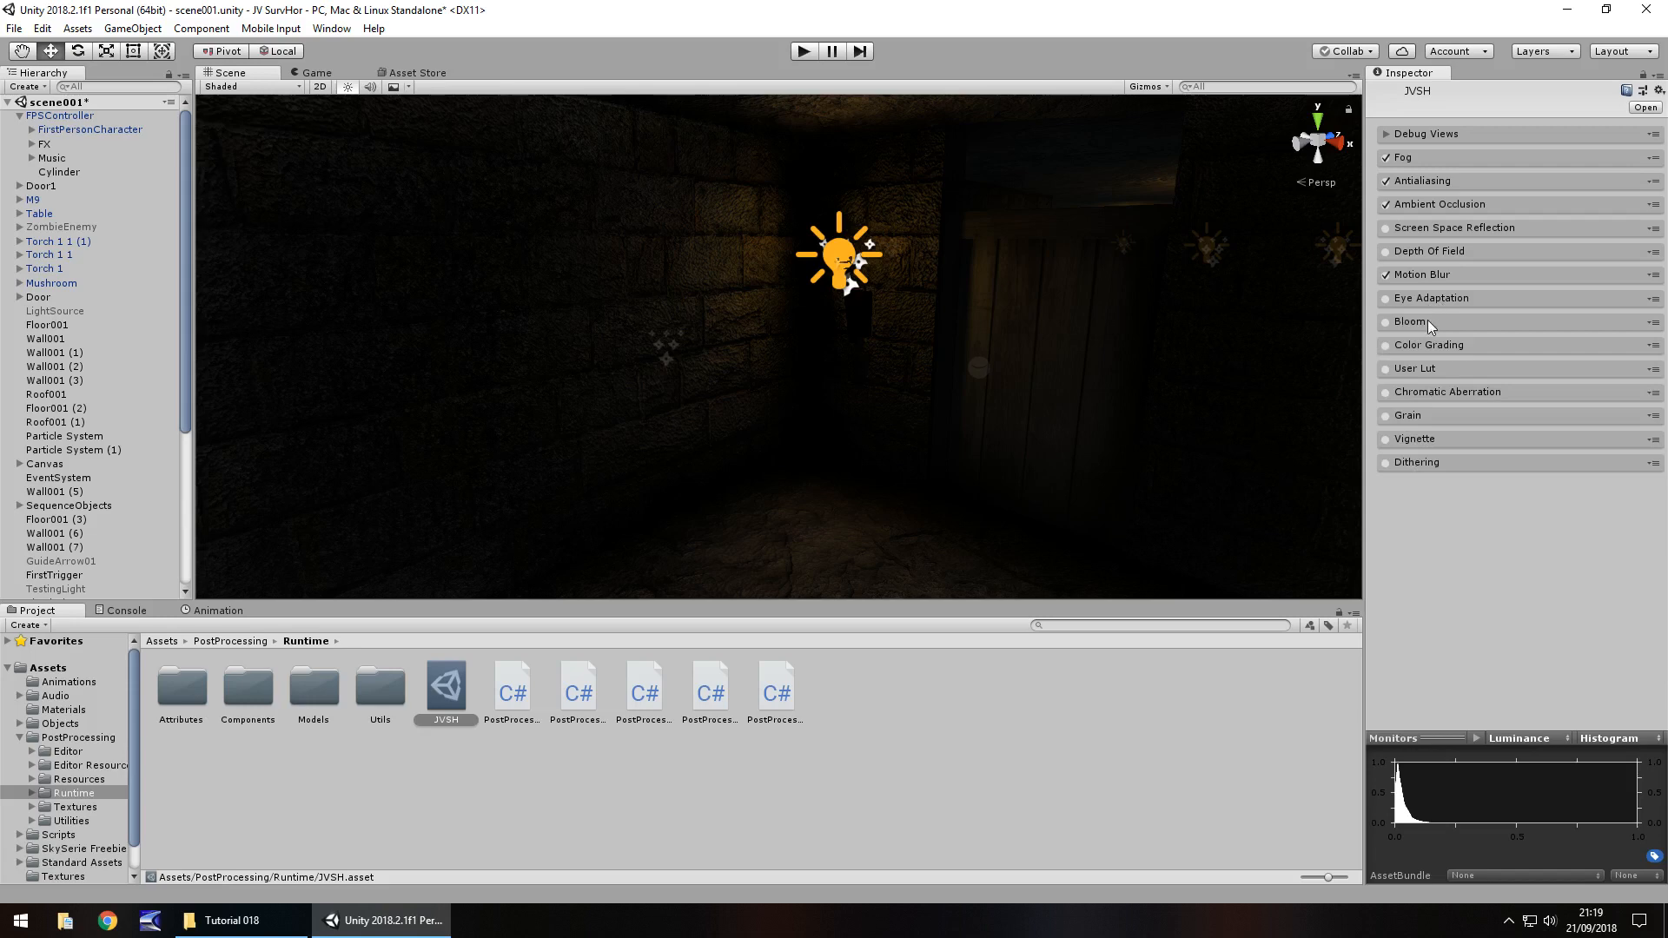
# Expand and enable Bloom in the JVSH profile.
pyautogui.click(1426, 322)
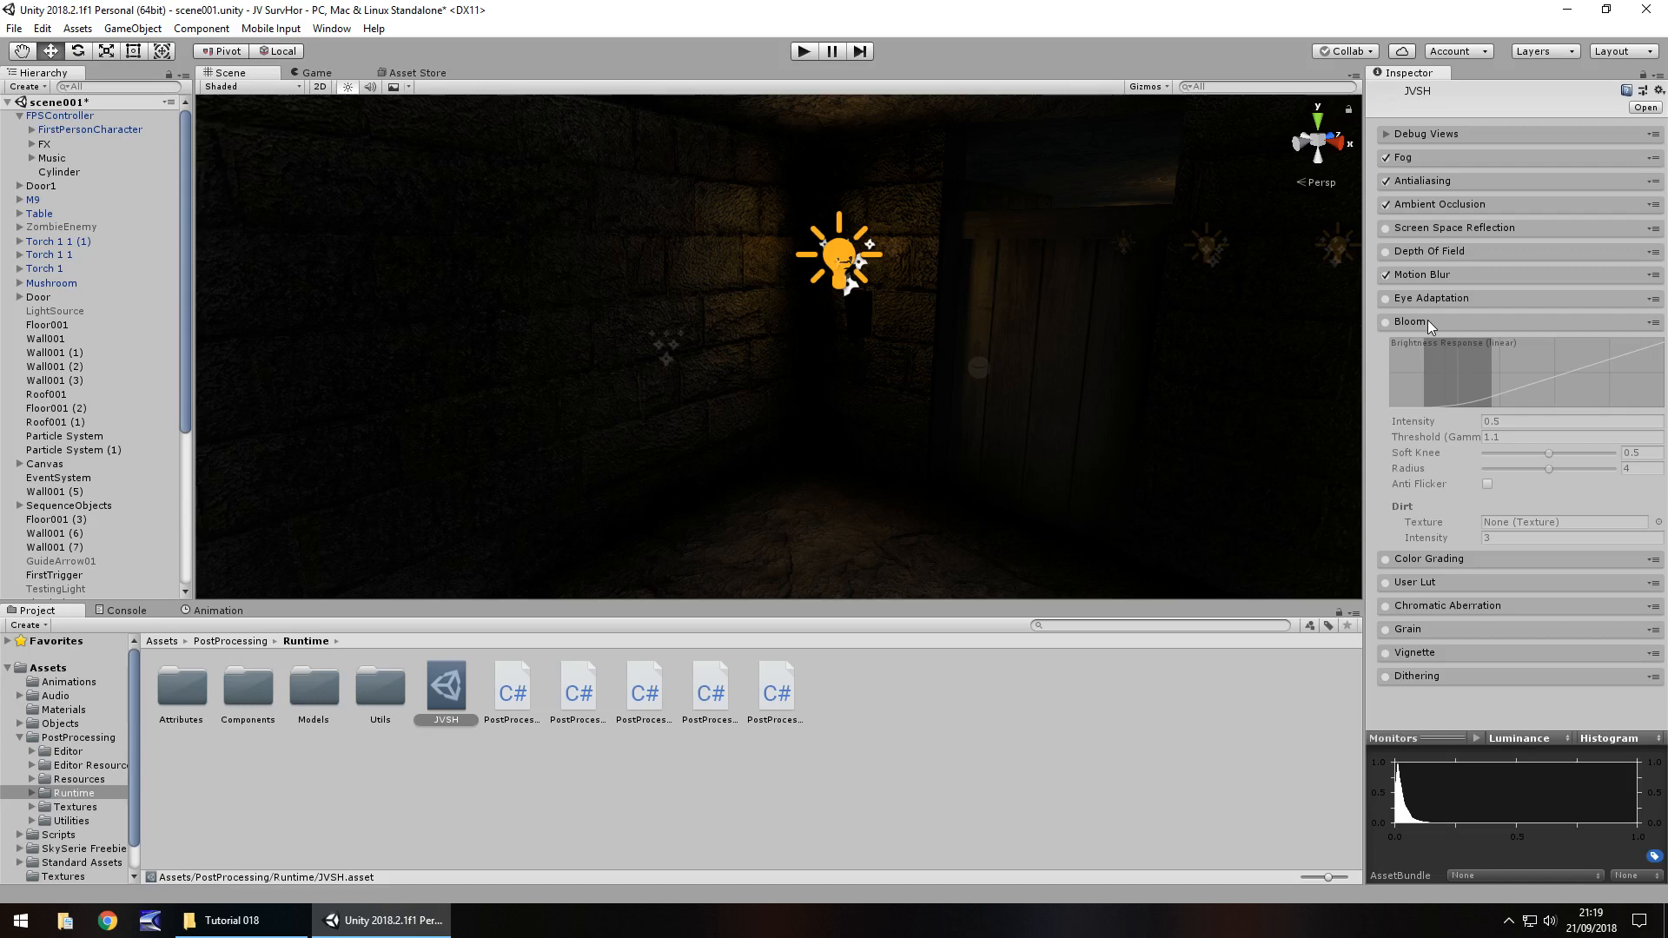
pyautogui.click(1386, 322)
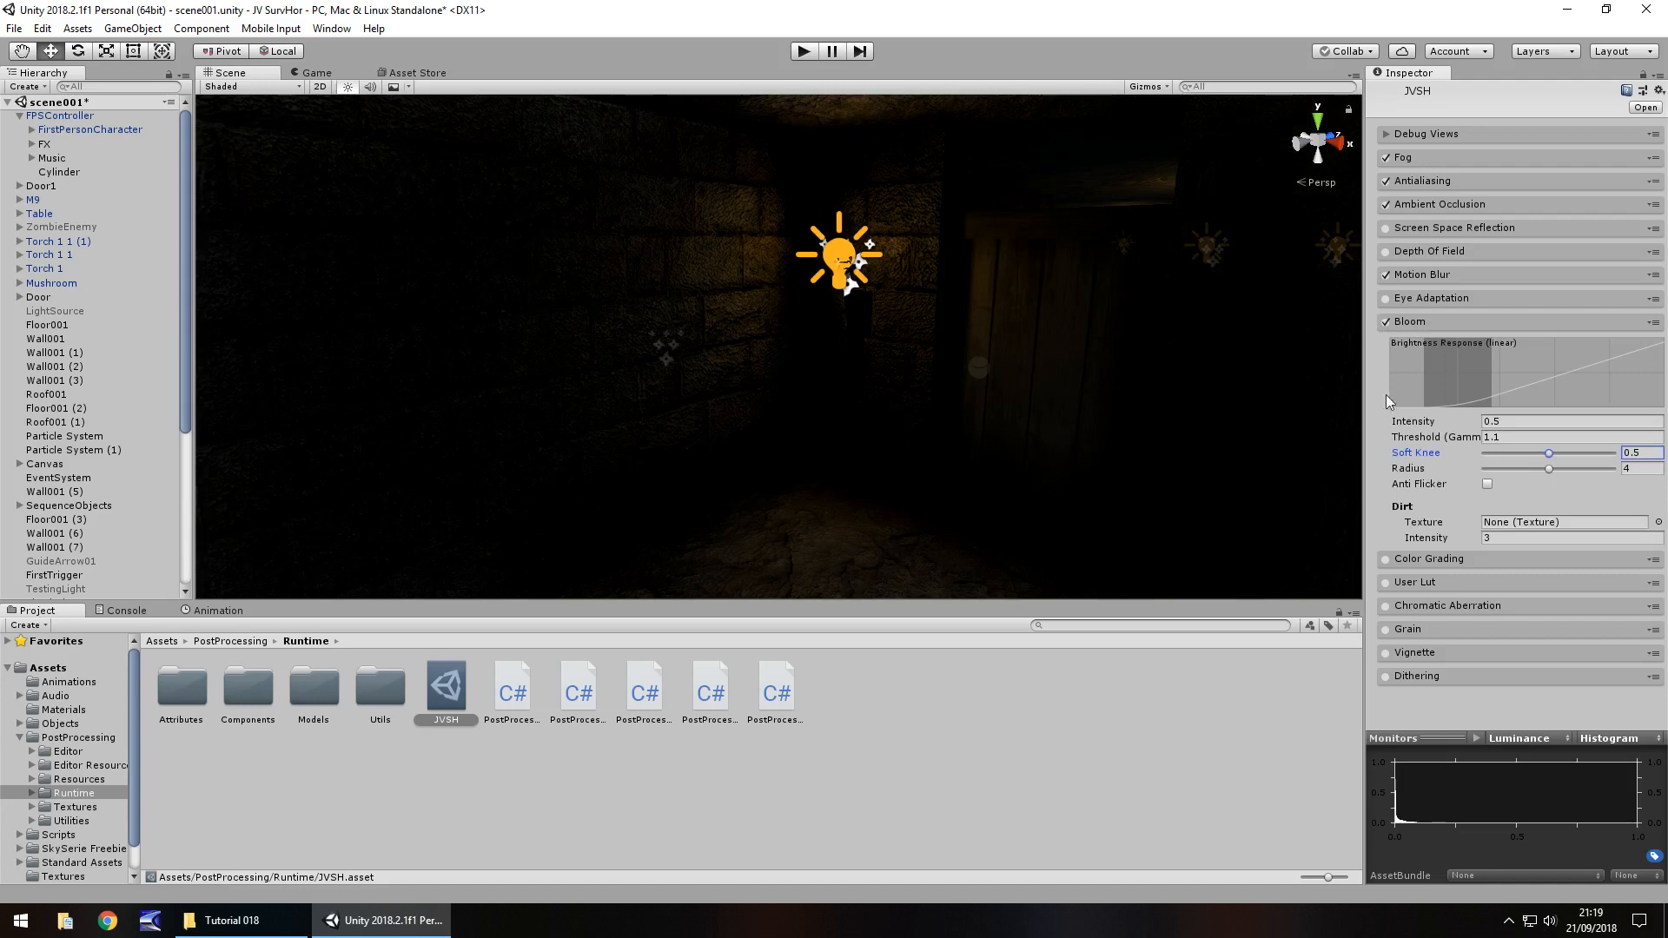
# Try a Bloom intensity of 38.39 with a threshold of 0.03, and play-test the scene.
pyautogui.moveTo(1422, 424); pyautogui.dragTo(1521, 424)
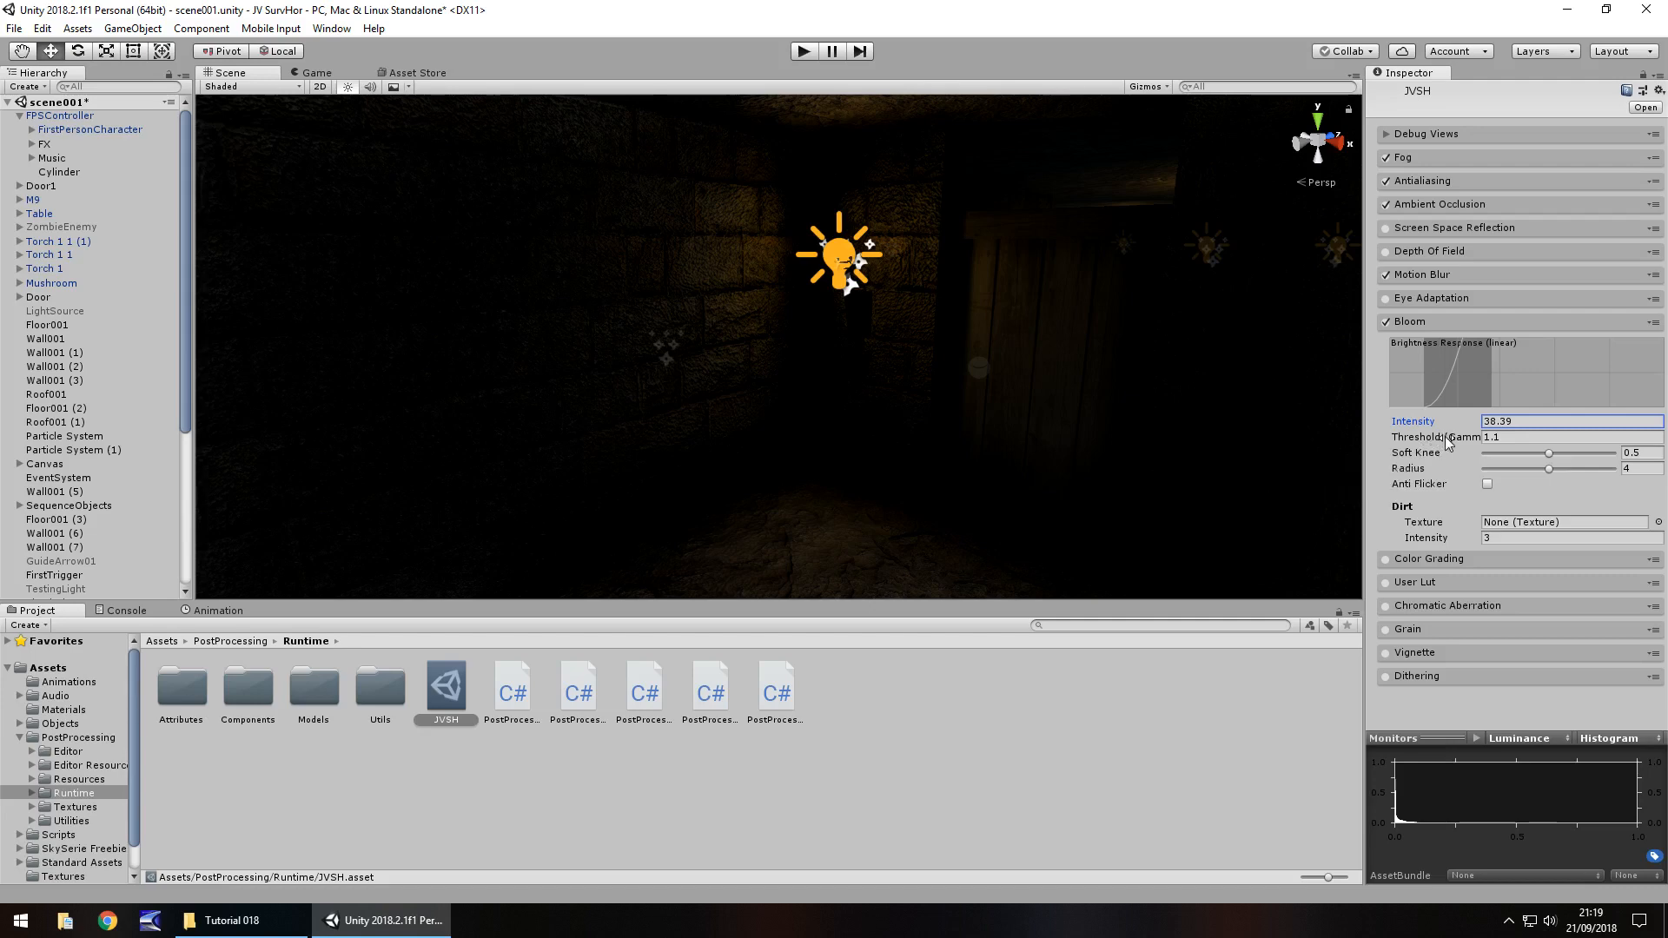
pyautogui.moveTo(1449, 443); pyautogui.dragTo(1409, 441)
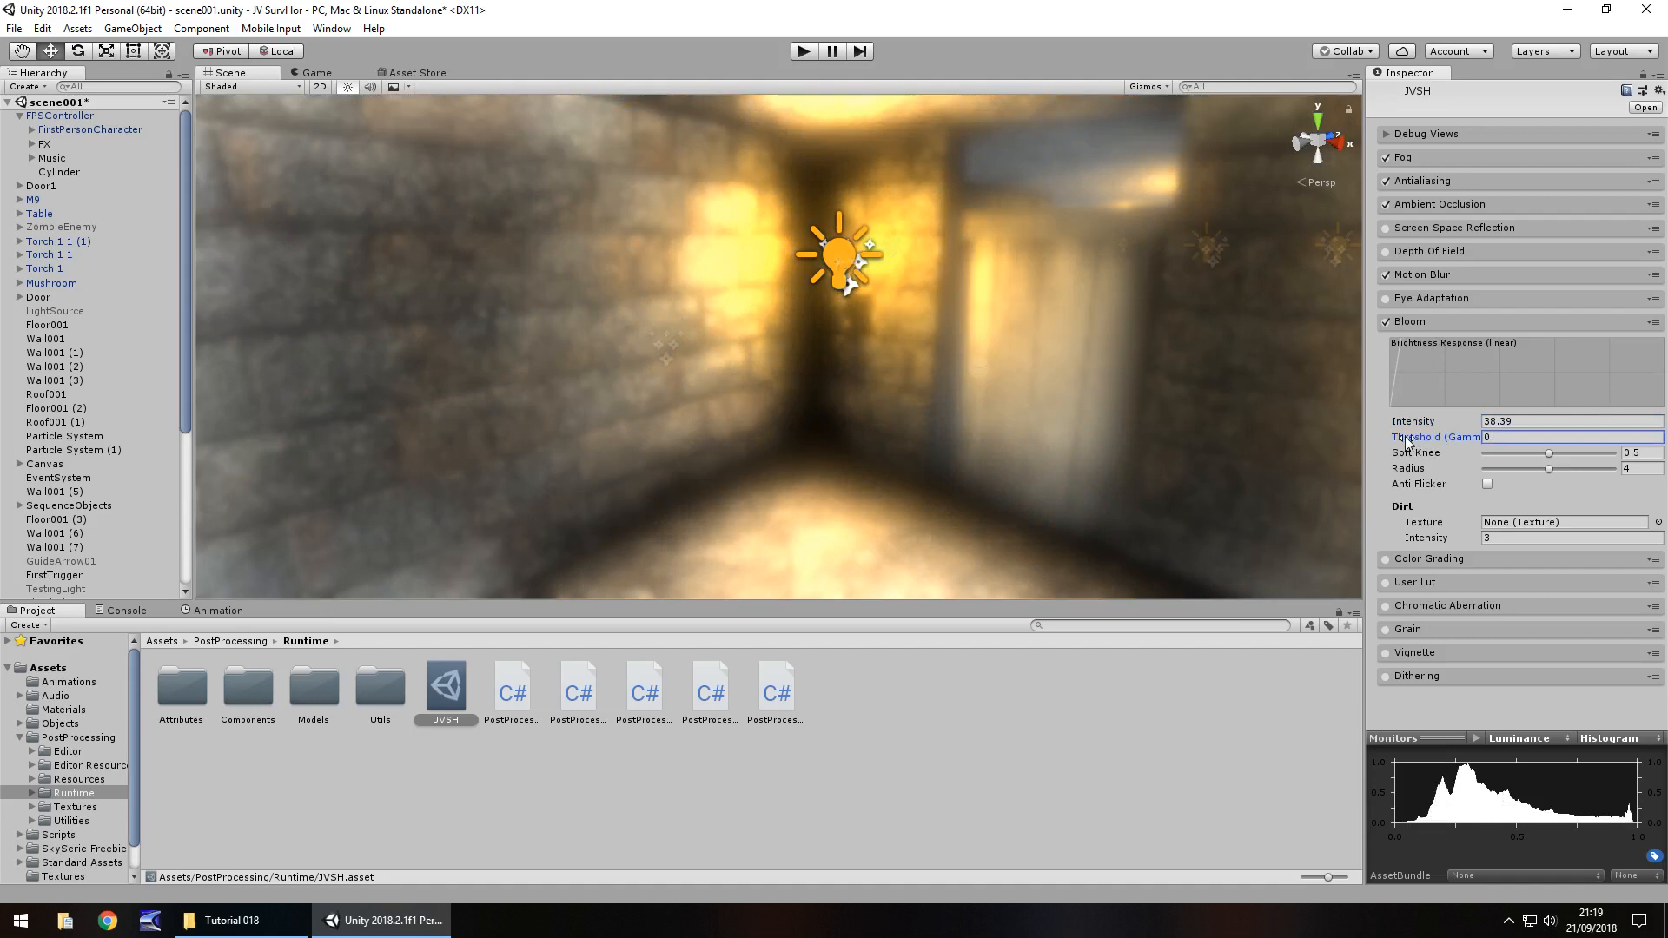
pyautogui.moveTo(1409, 441); pyautogui.dragTo(1407, 441)
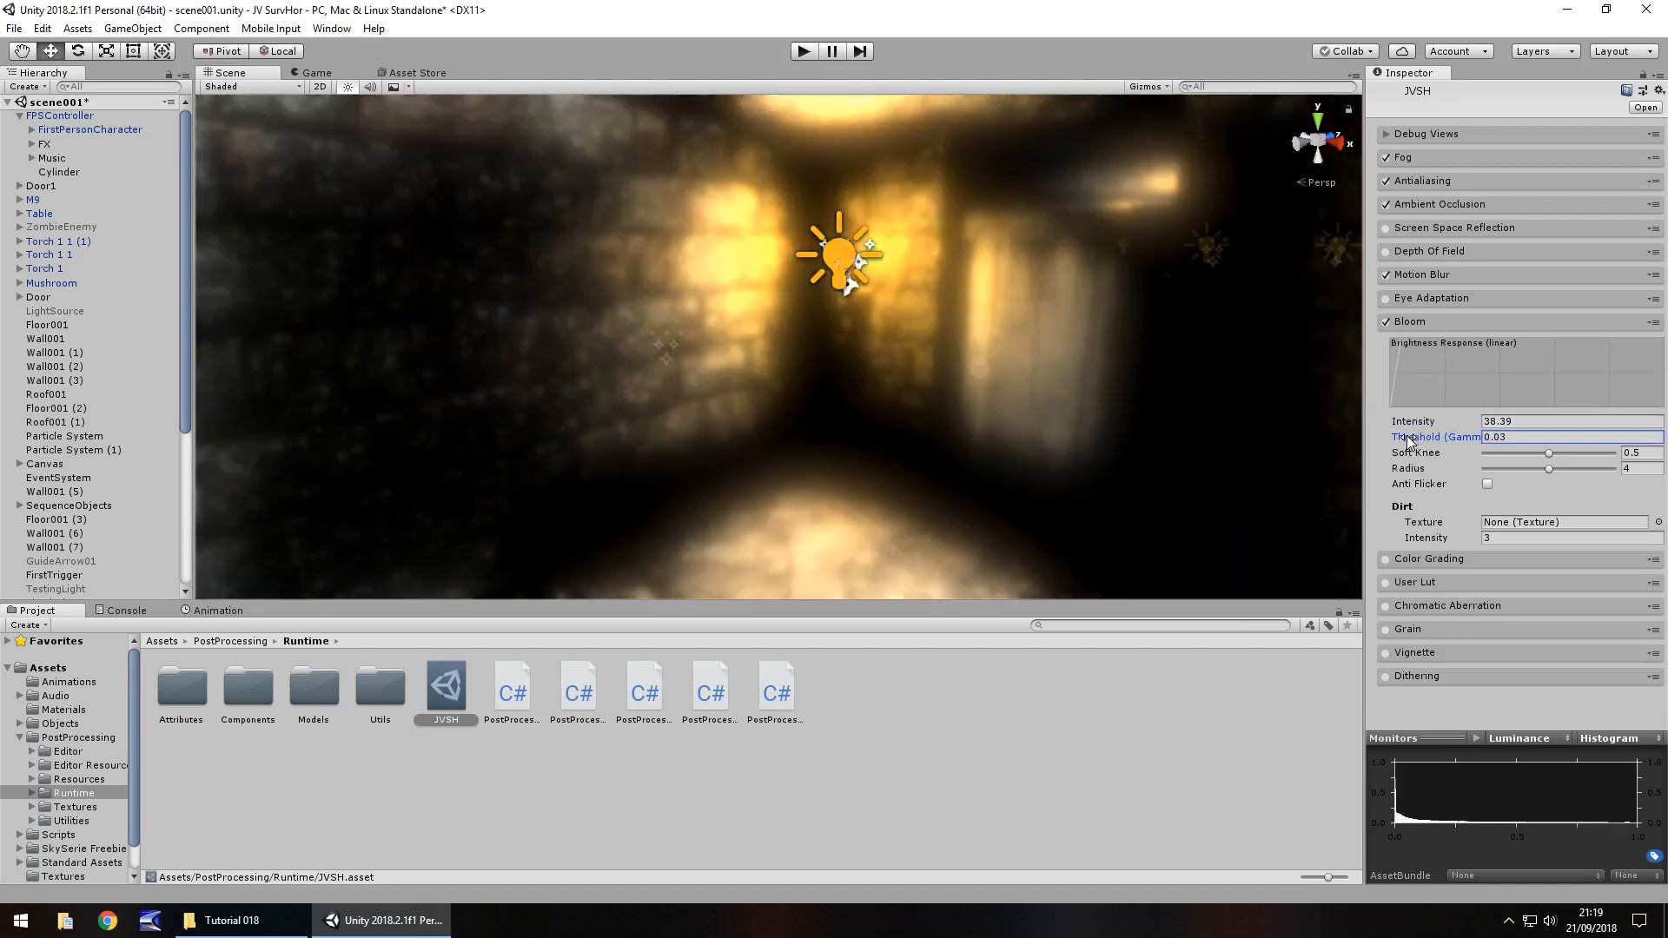
pyautogui.click(800, 57)
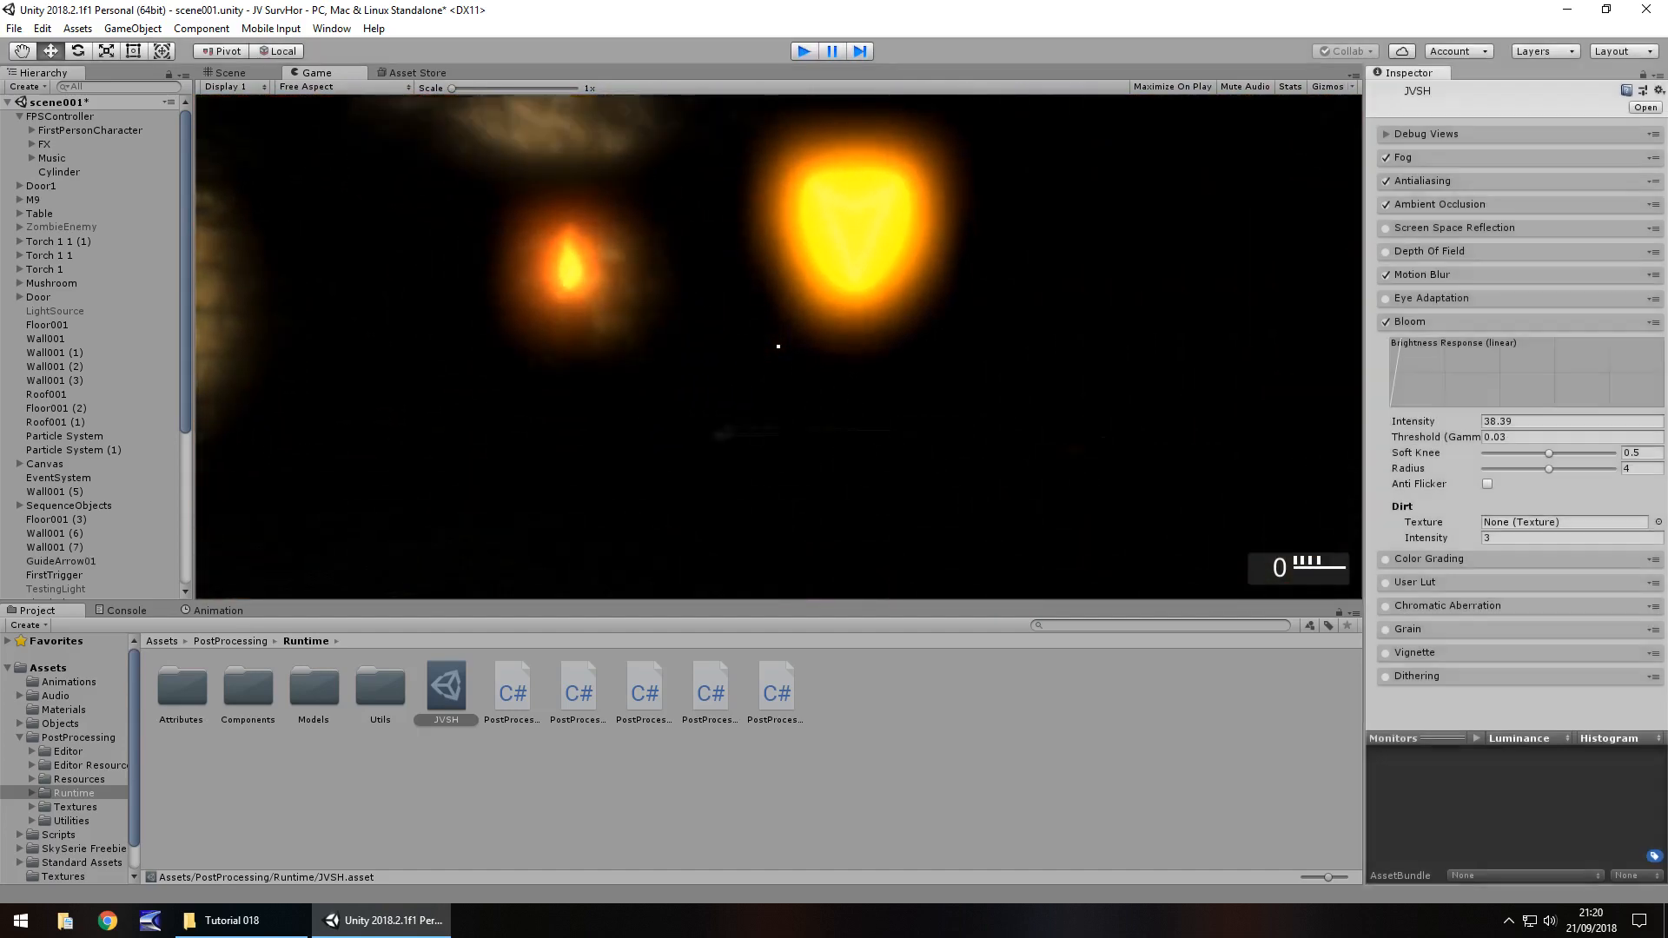
pyautogui.hotkey('ctrl', 'p')
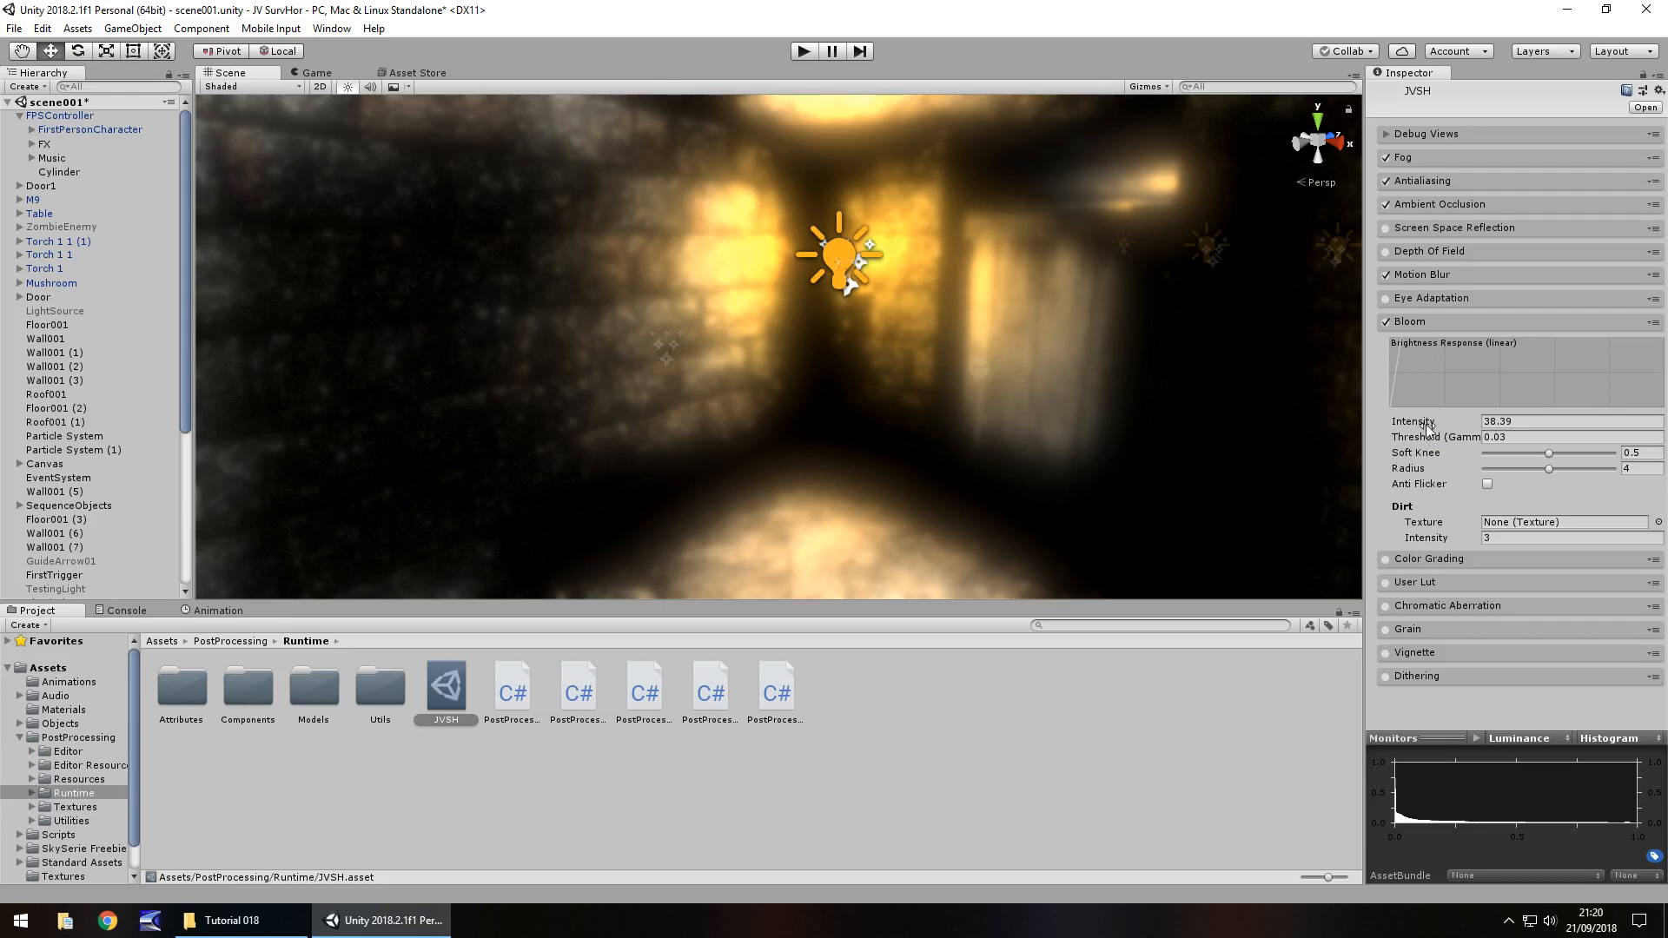
# Try a Bloom intensity of 6.14, a threshold of 1.5, a soft knee of 1 and a radius of 7.
pyautogui.moveTo(1421, 420); pyautogui.dragTo(1267, 484)
pyautogui.moveTo(1425, 441); pyautogui.dragTo(1503, 453)
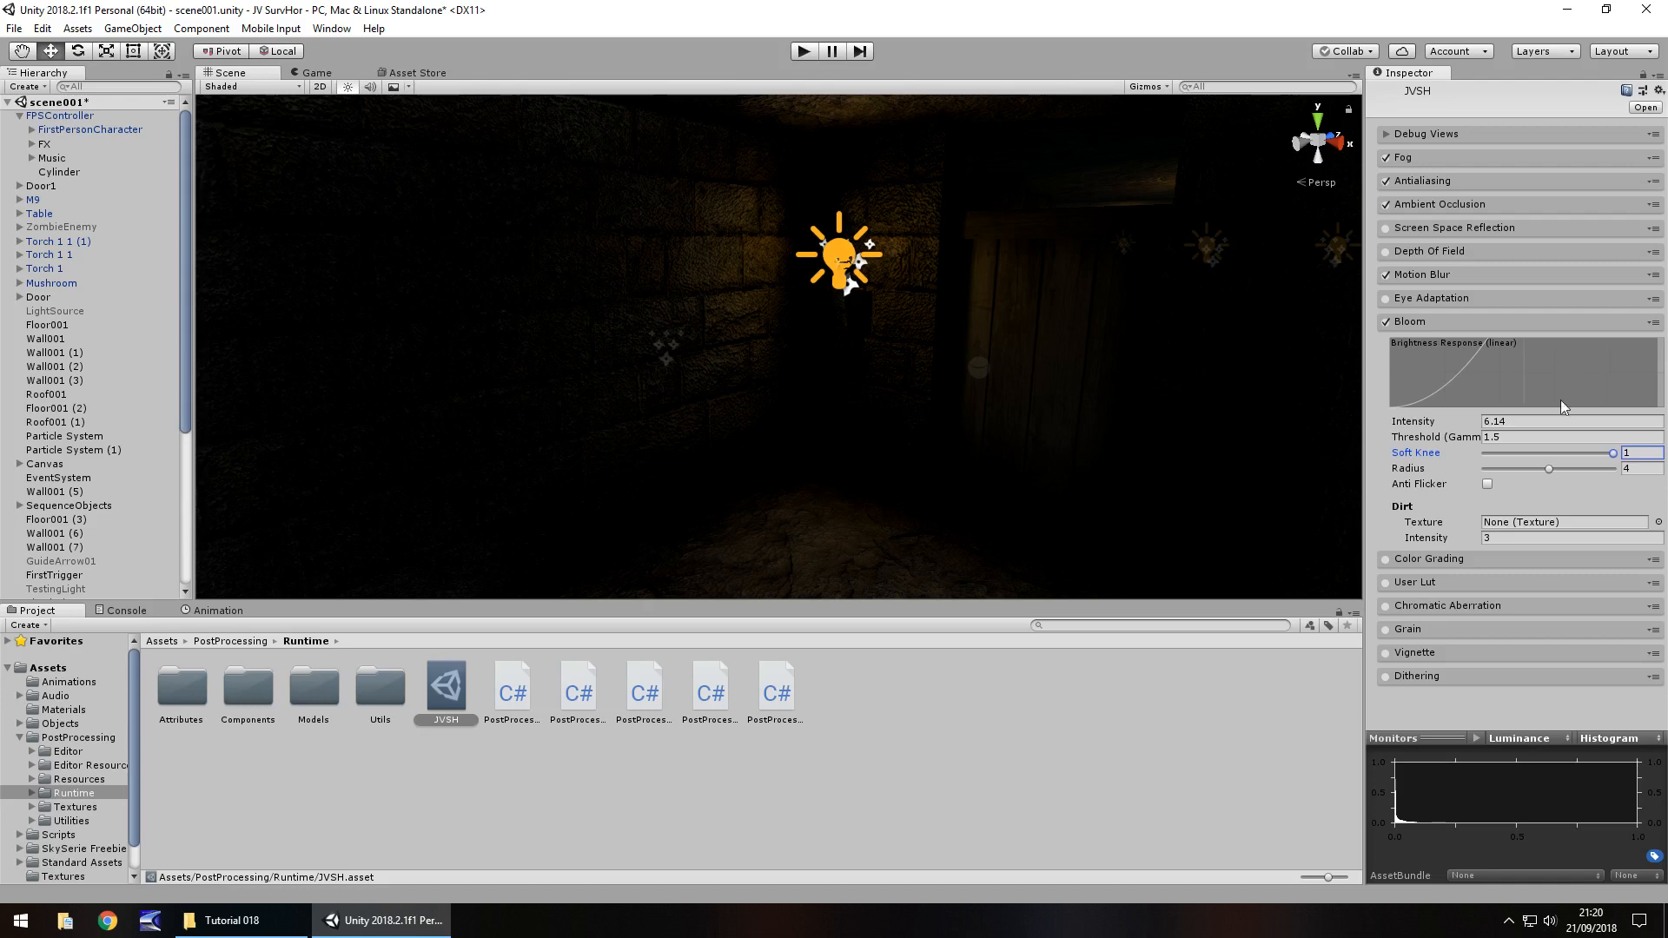
pyautogui.moveTo(1550, 469); pyautogui.dragTo(1614, 469)
# Set the Bloom intensity to 10 and the threshold to 0.9, and enable Anti Flicker.
pyautogui.click(1508, 422)
pyautogui.click(1509, 422)
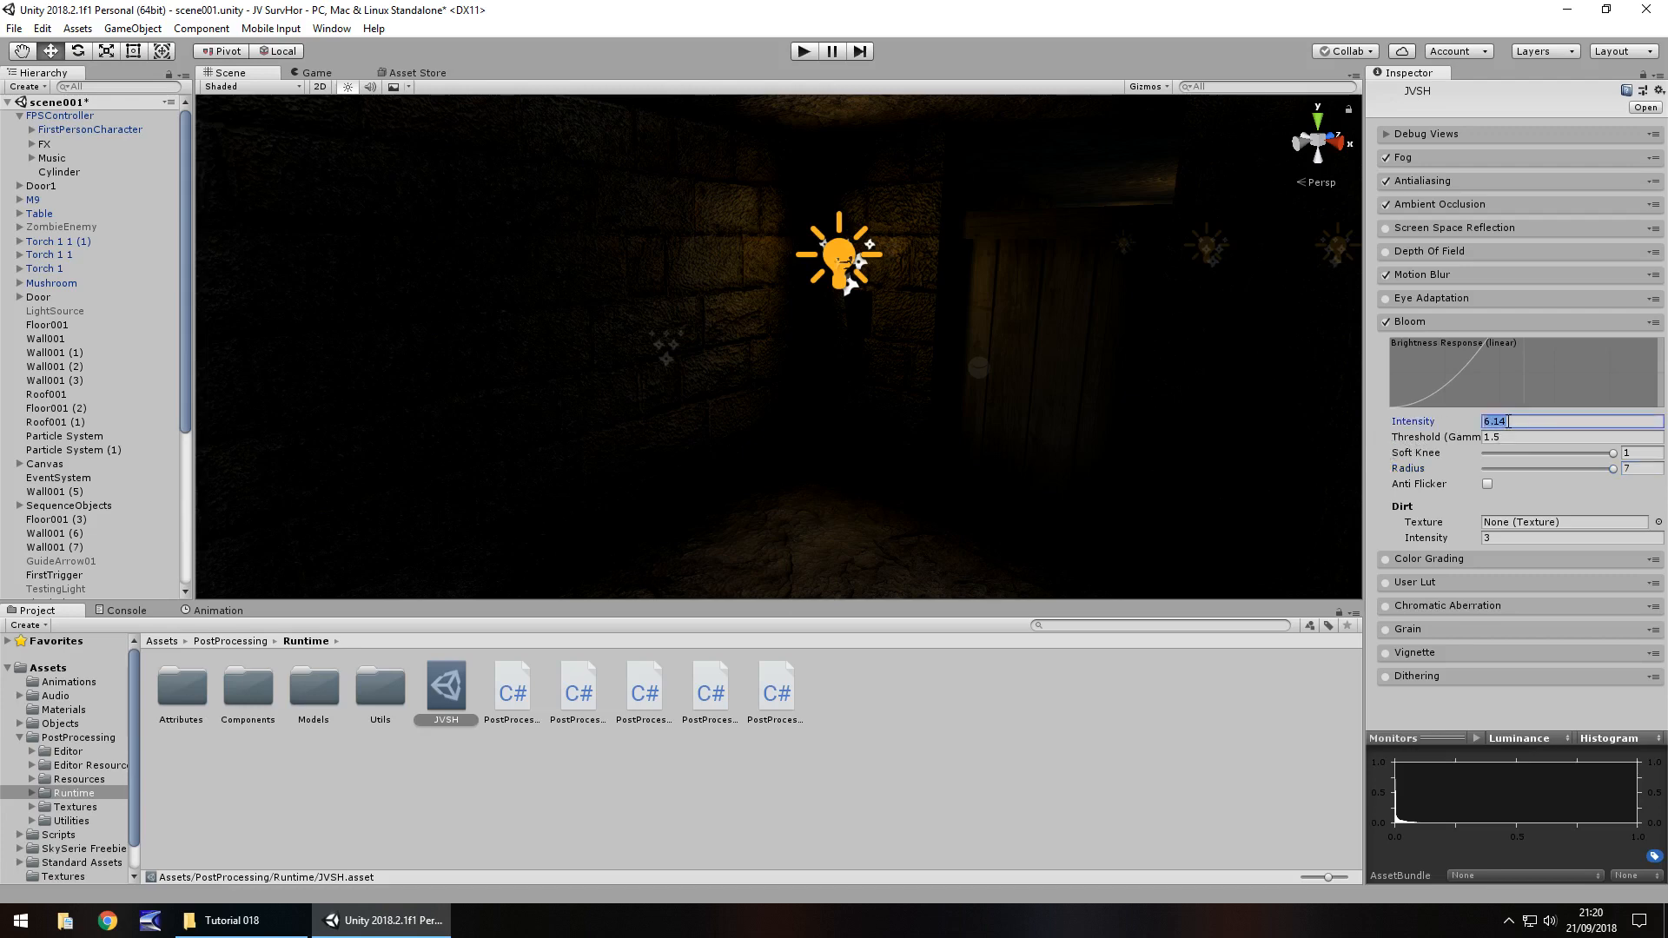
pyautogui.write('10')
pyautogui.click(1538, 436)
pyautogui.write('.9')
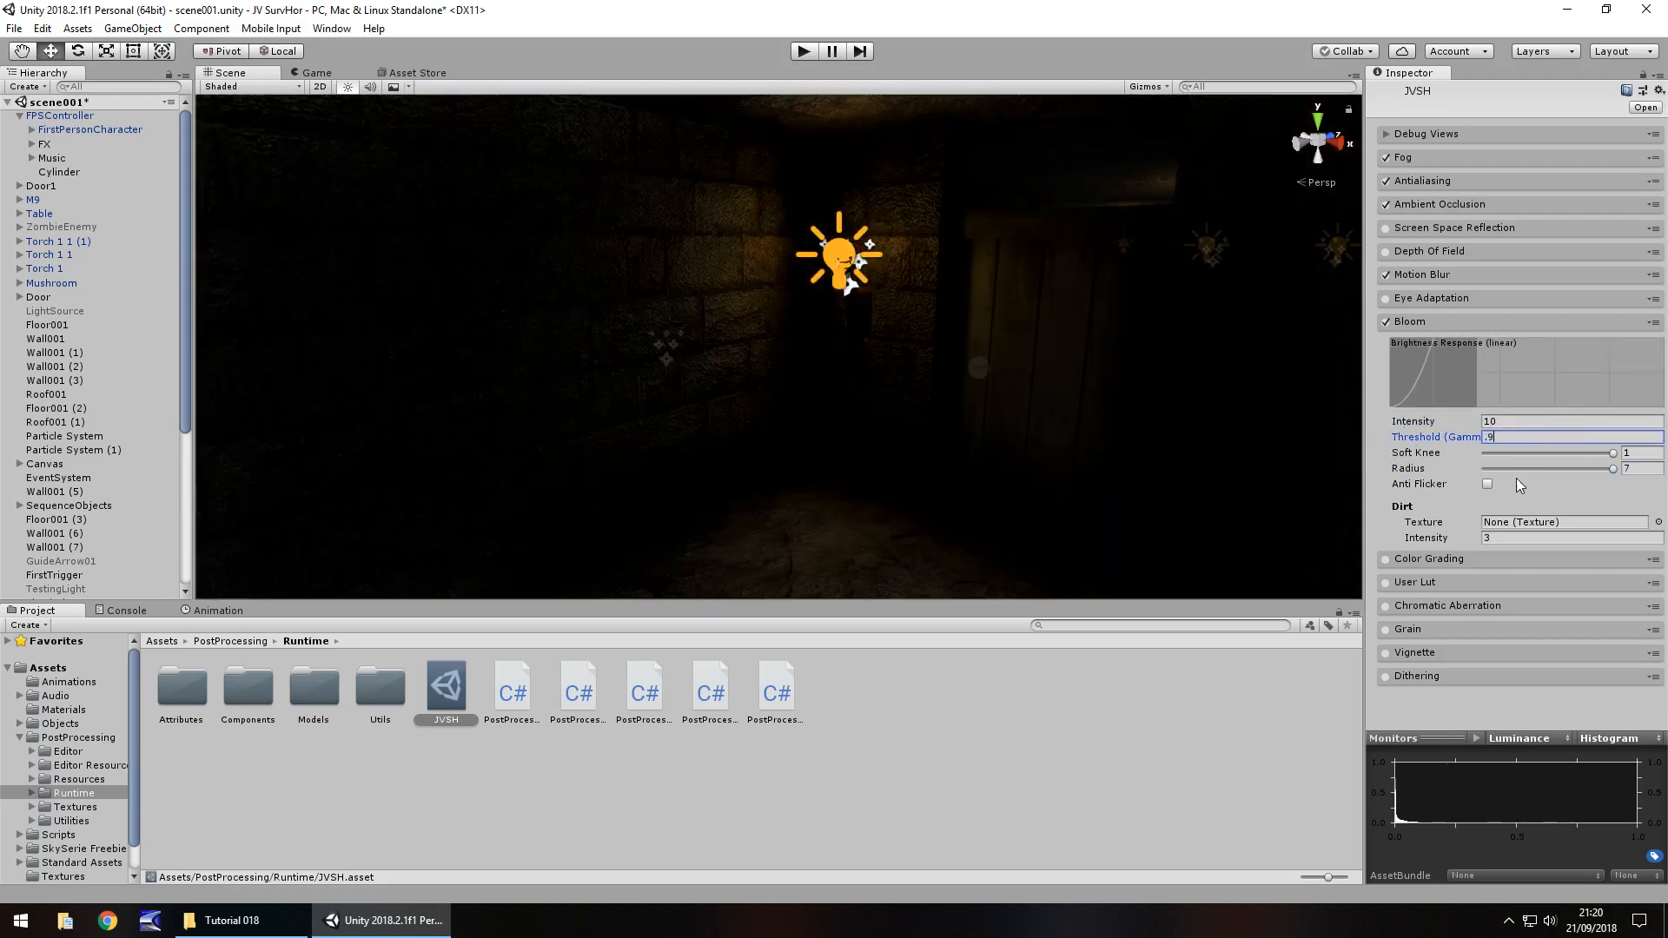
pyautogui.click(1487, 484)
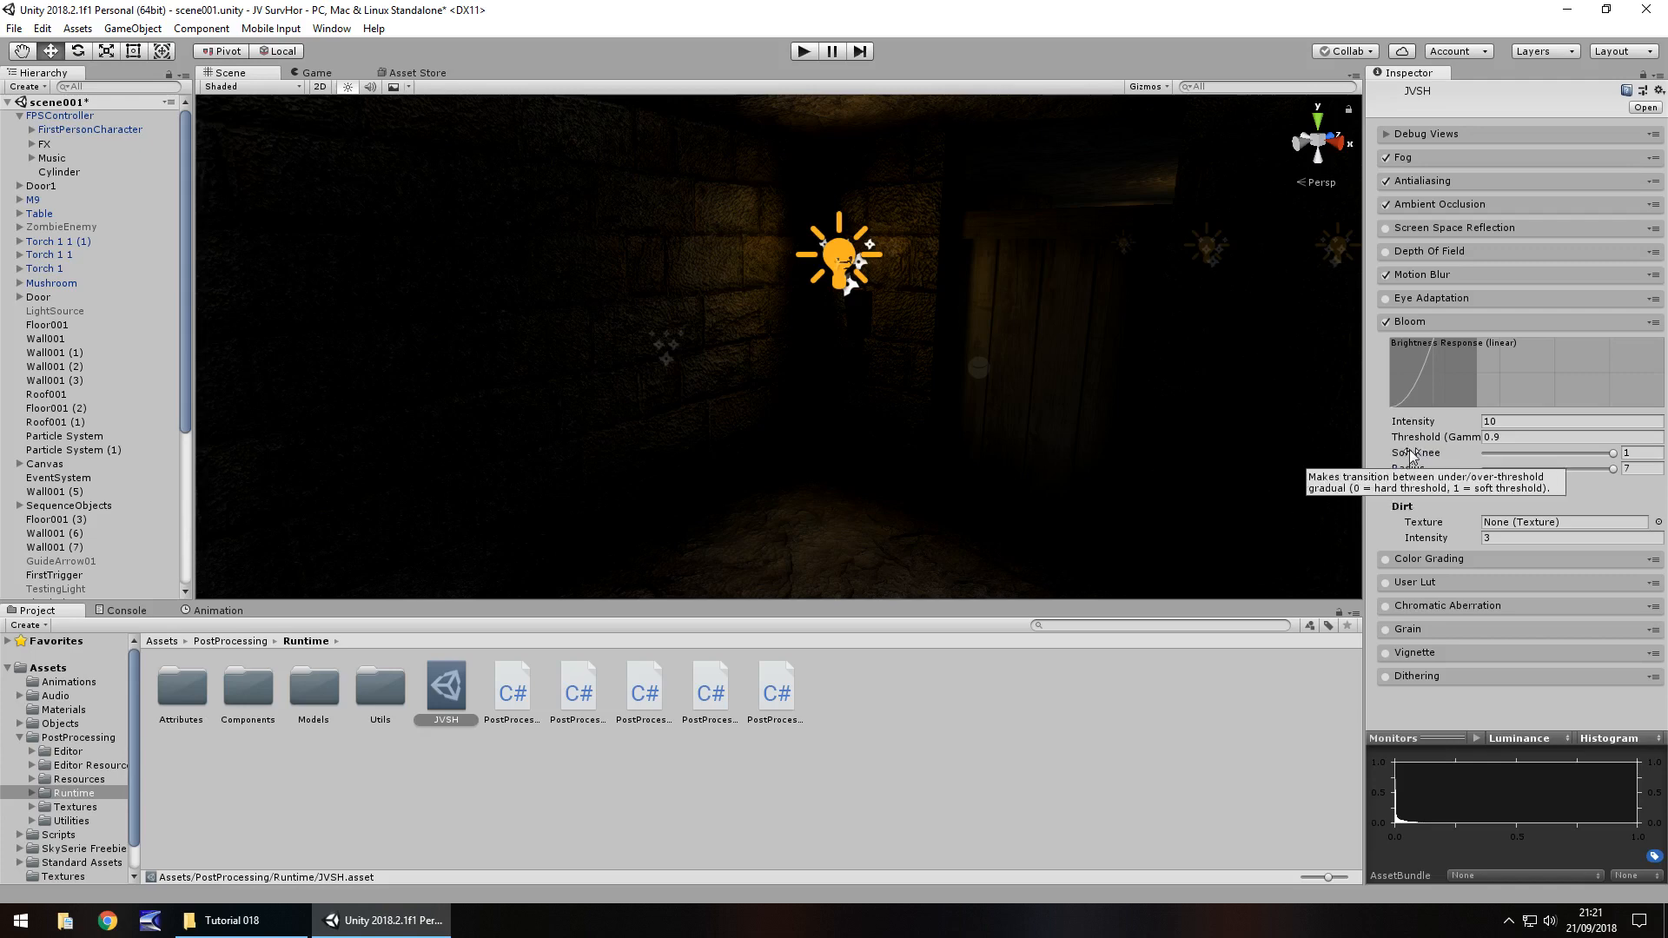
# Set the Bloom soft knee to 0.35 and the radius to 3.6, and collapse the section.
pyautogui.click(1648, 451)
pyautogui.write('.')
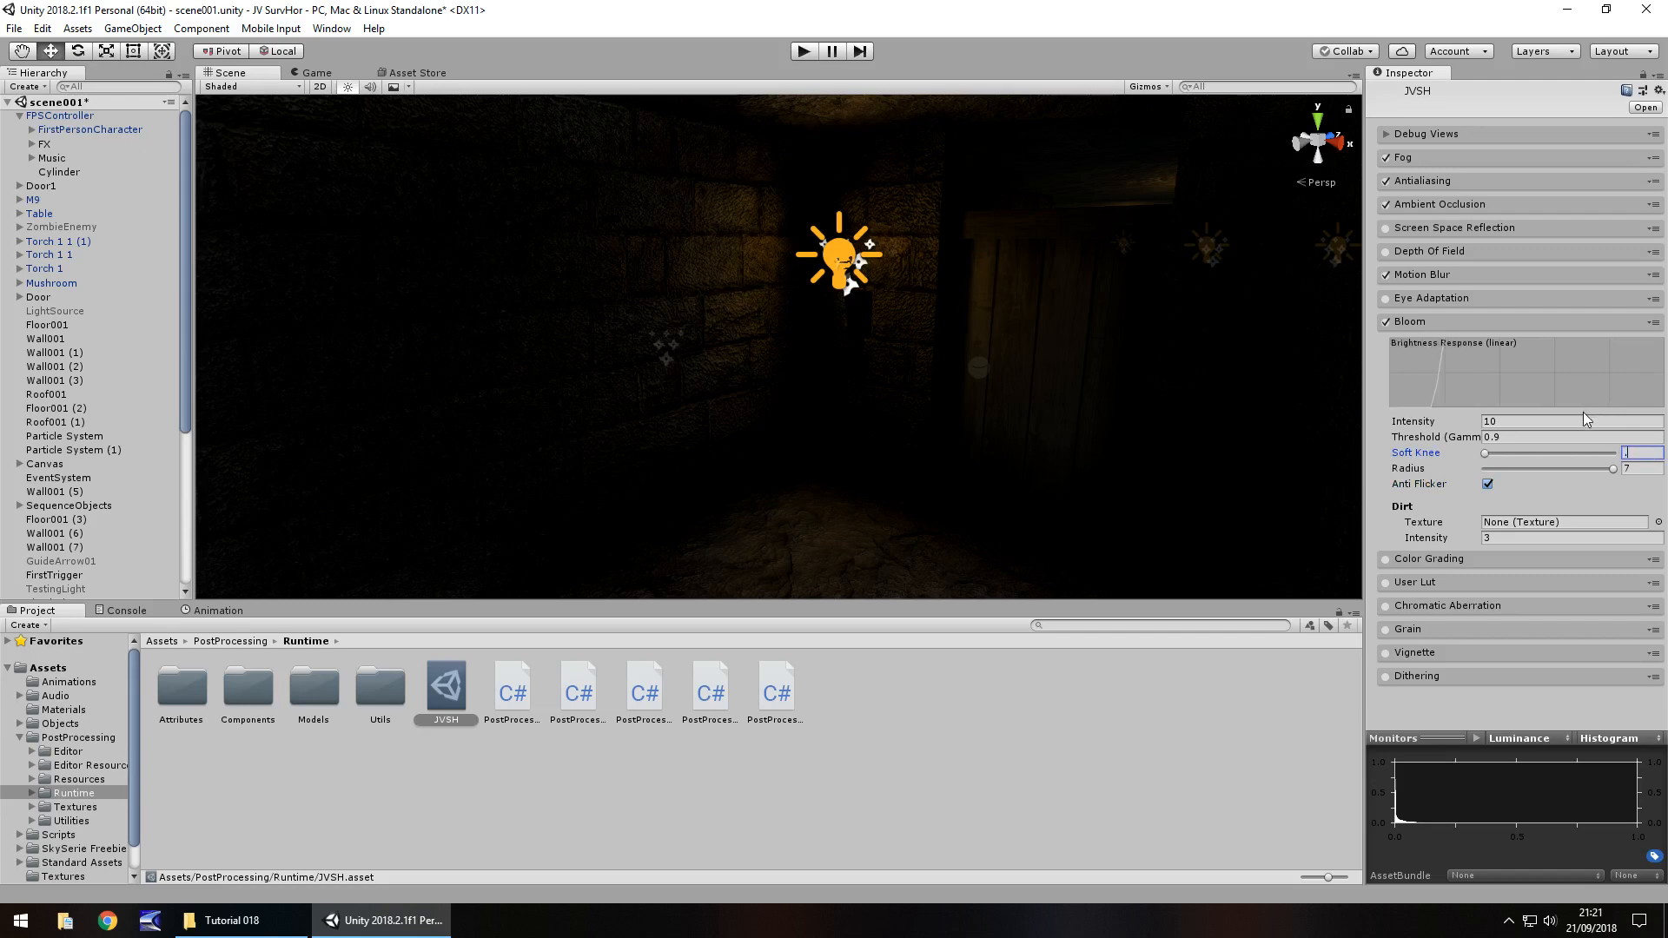
pyautogui.write('35')
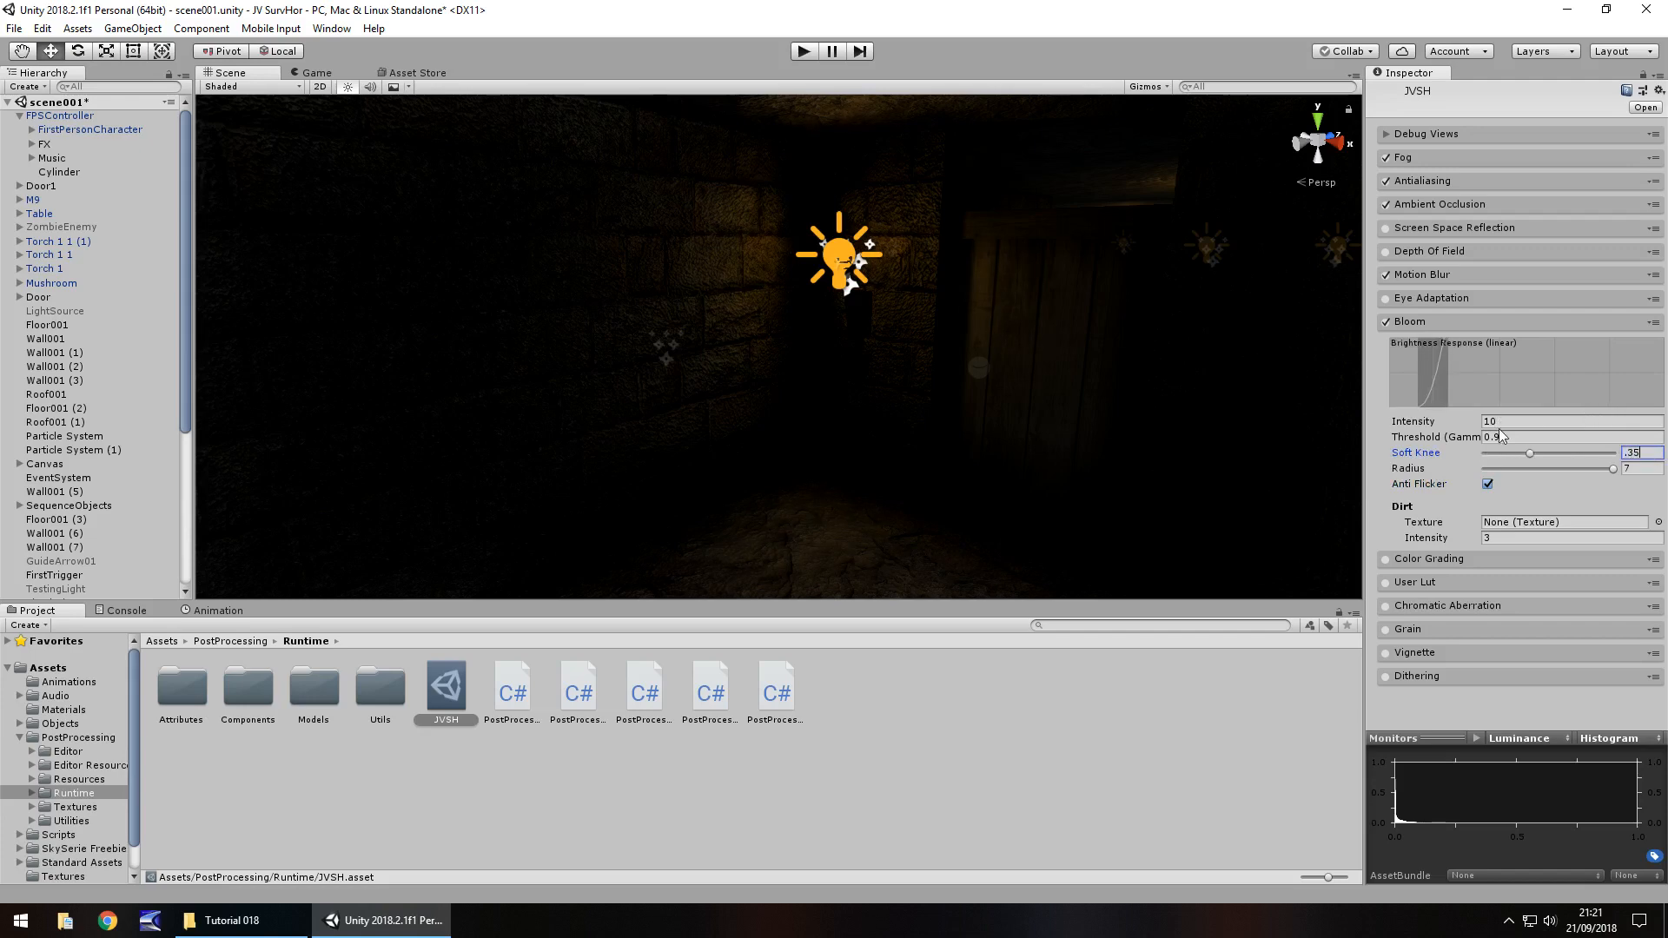
pyautogui.click(1639, 469)
pyautogui.write('3.6')
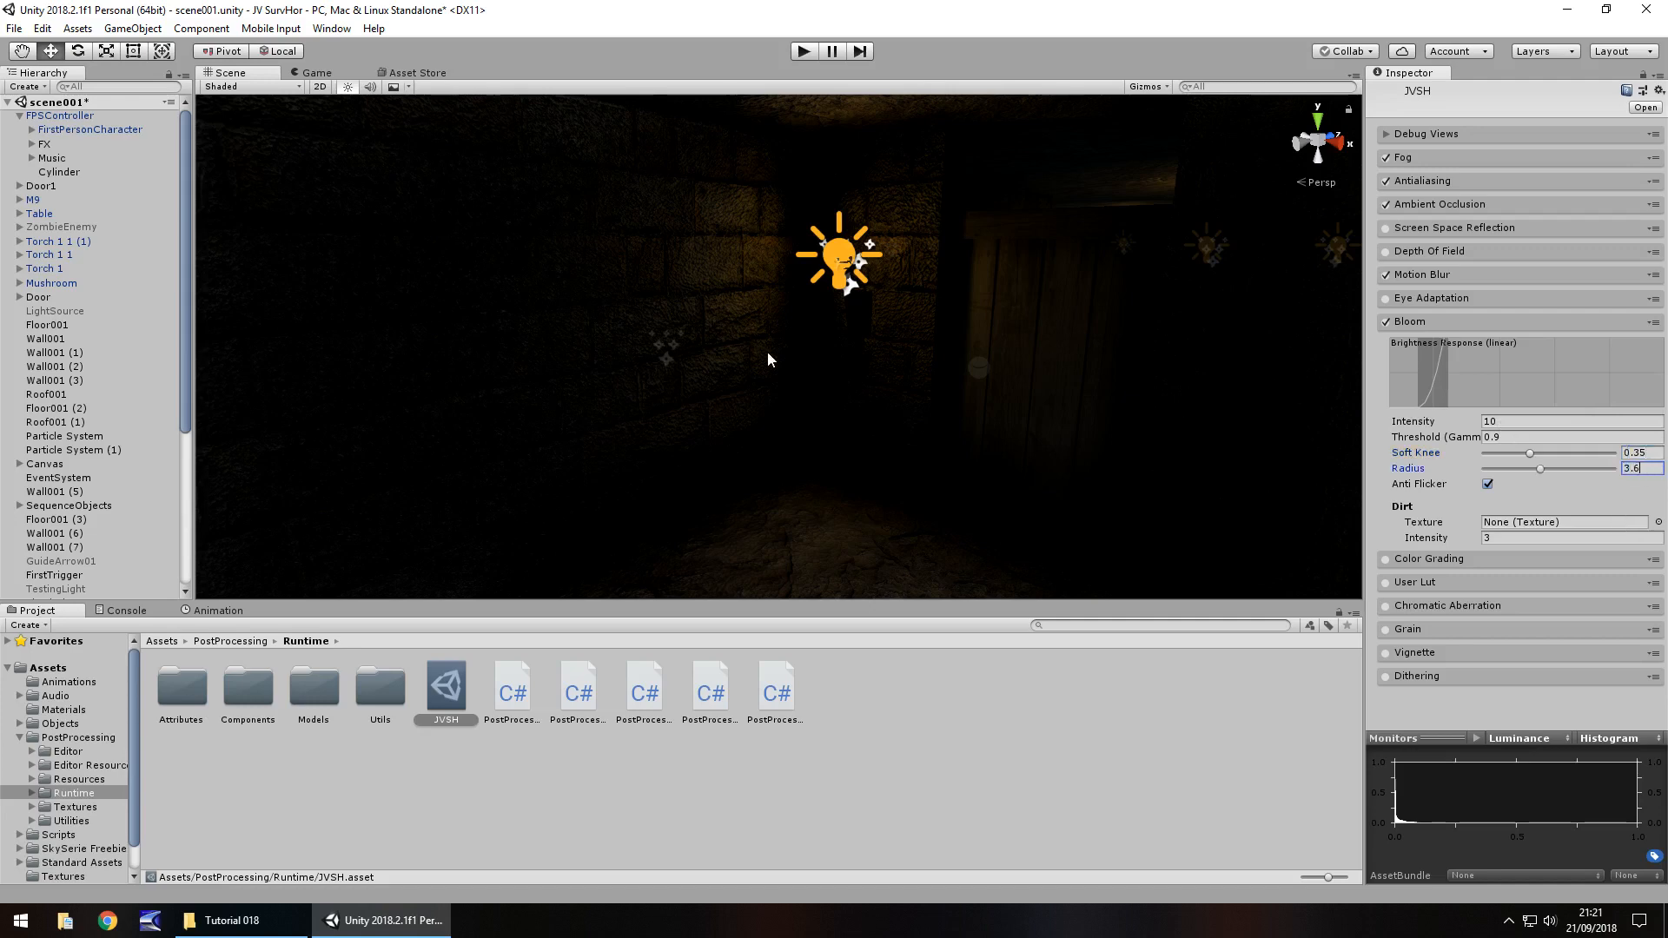
pyautogui.moveTo(774, 371)
pyautogui.keyDown('alt'); pyautogui.mouseDown()
pyautogui.moveTo(753, 421)
pyautogui.moveTo(783, 371)
pyautogui.mouseUp(); pyautogui.keyUp('alt')
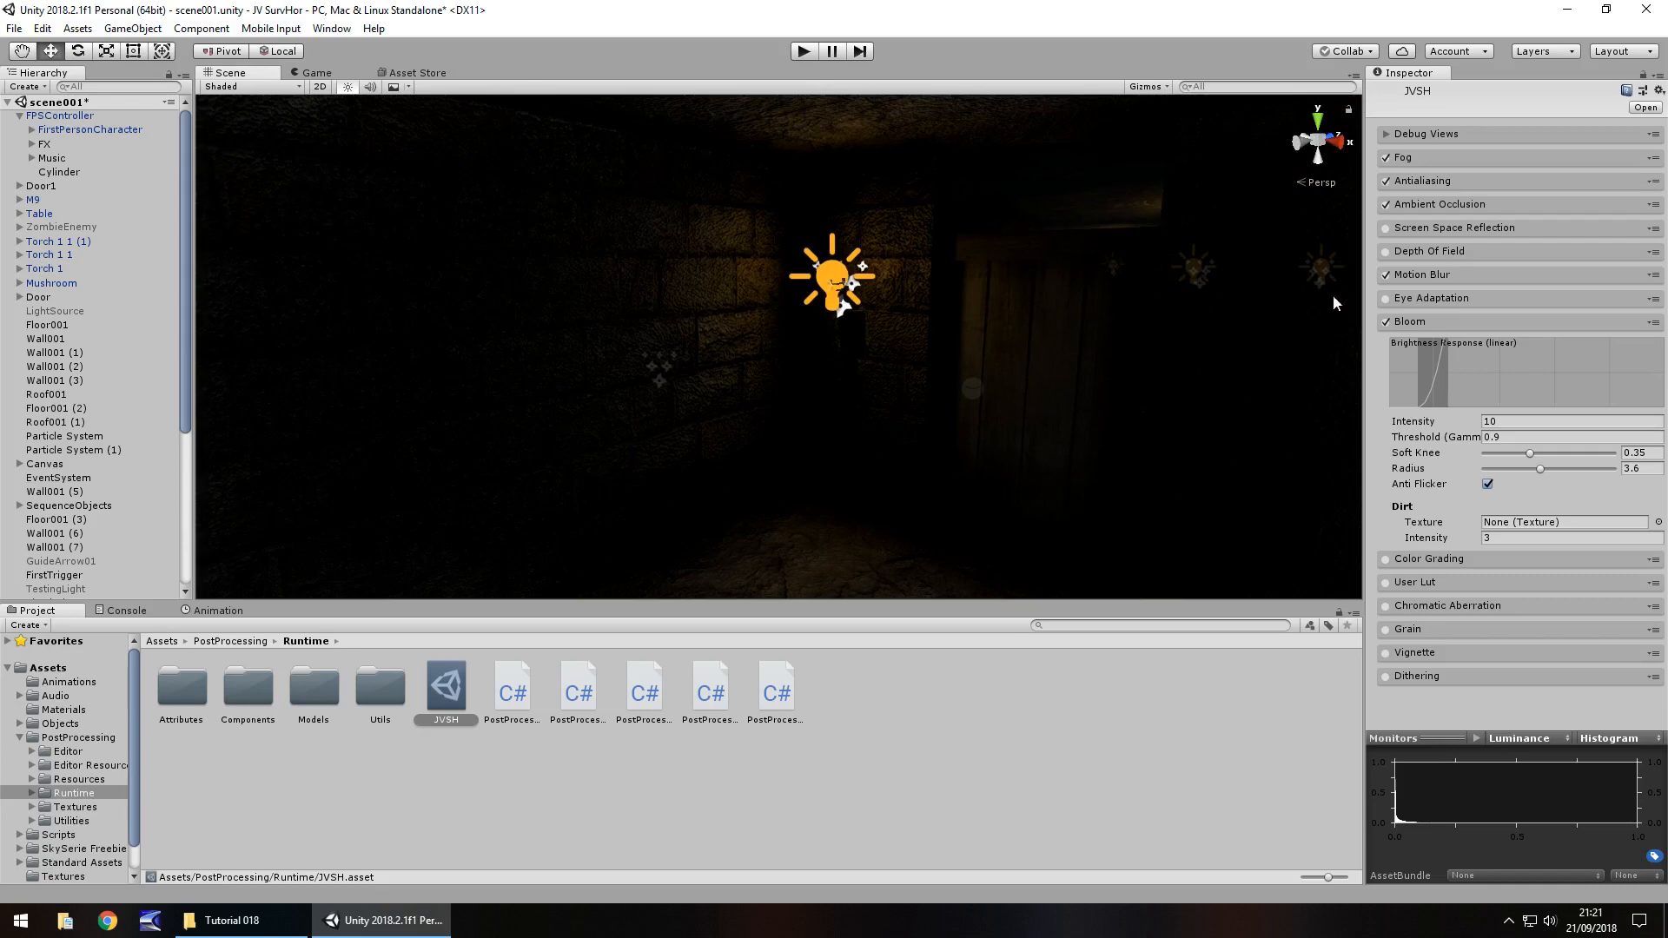
pyautogui.click(1416, 324)
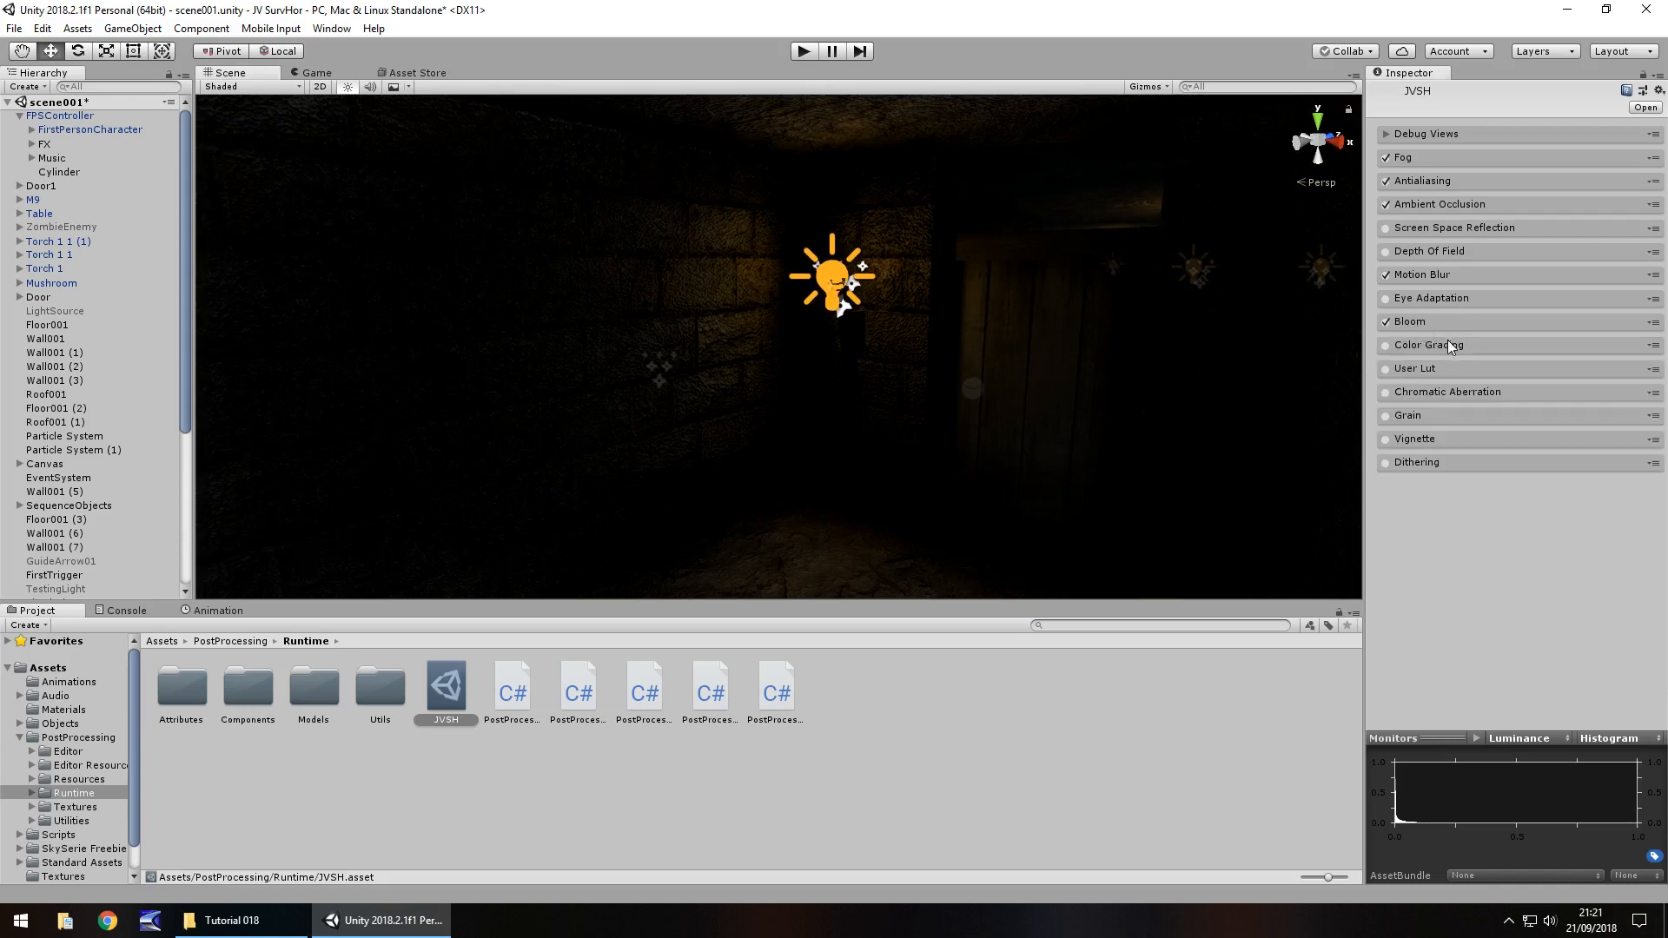
# Expand and enable Color Grading in the JVSH profile, and set its tonemapper to Filmic (ACES).
pyautogui.click(1430, 346)
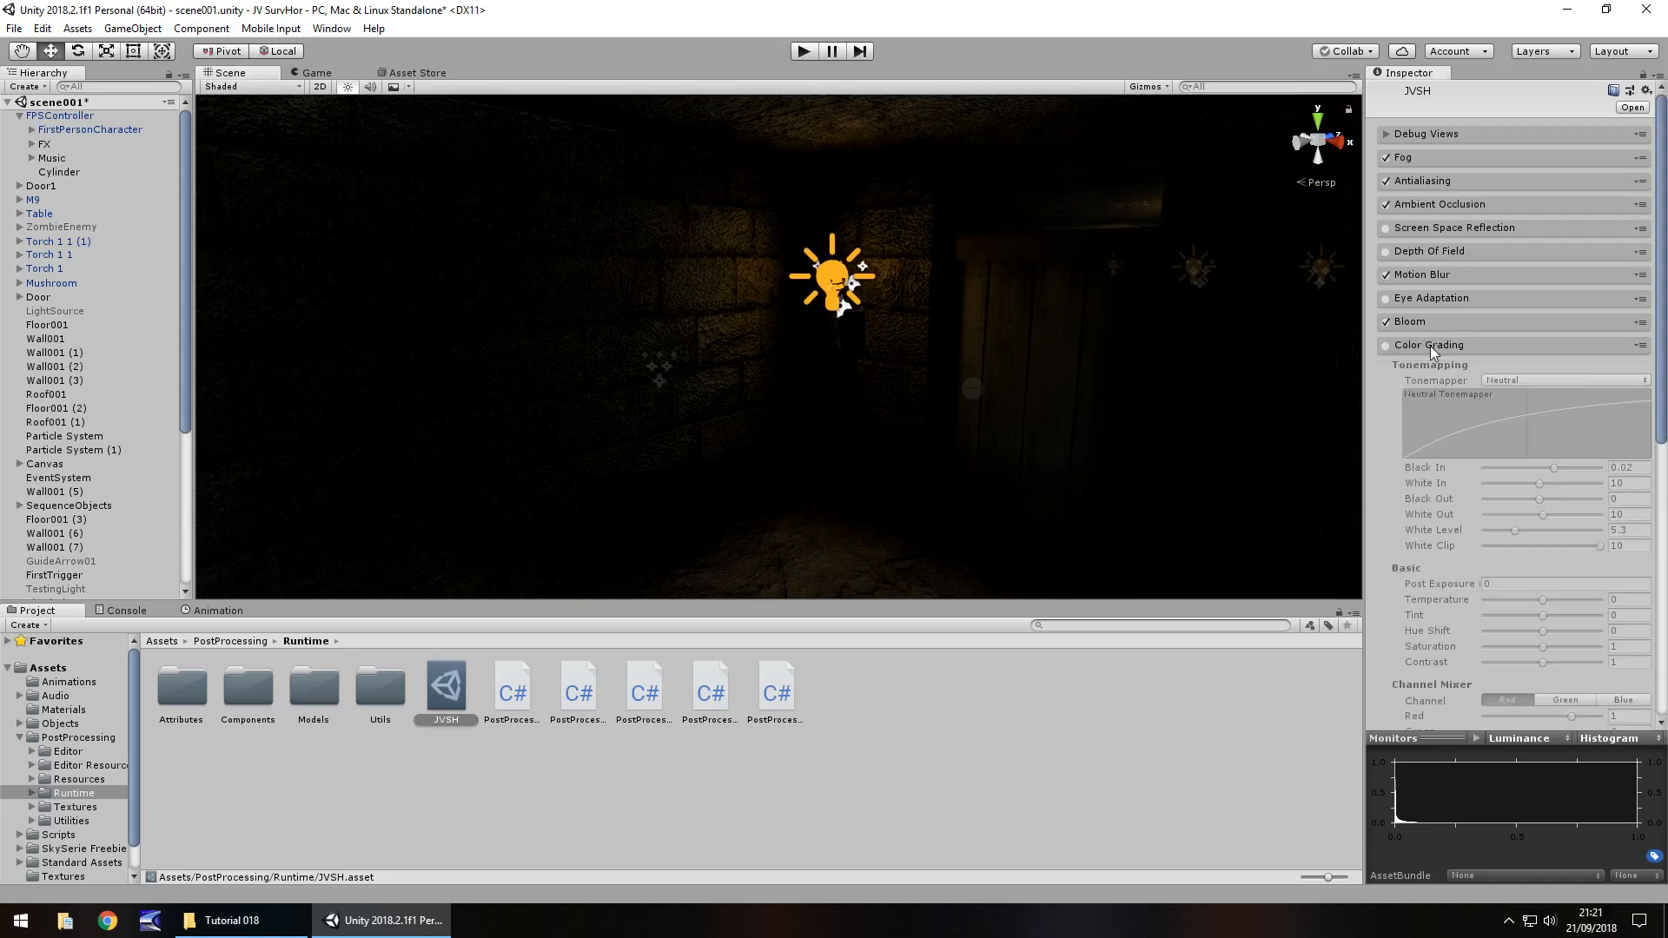
pyautogui.click(1385, 346)
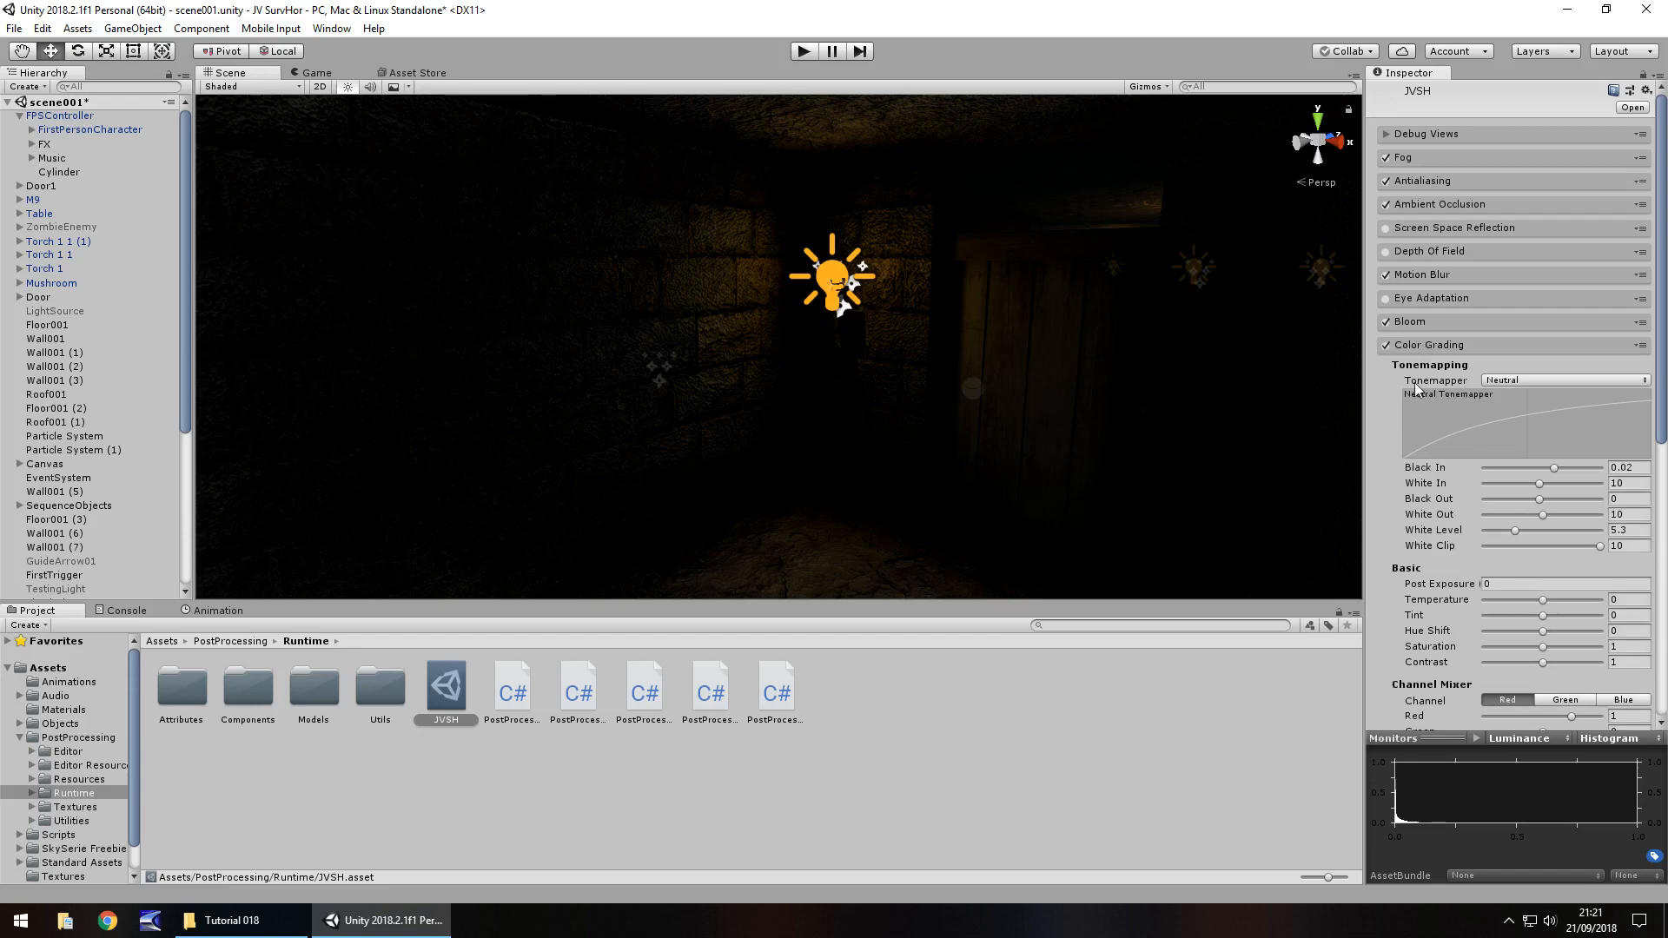
pyautogui.click(1527, 382)
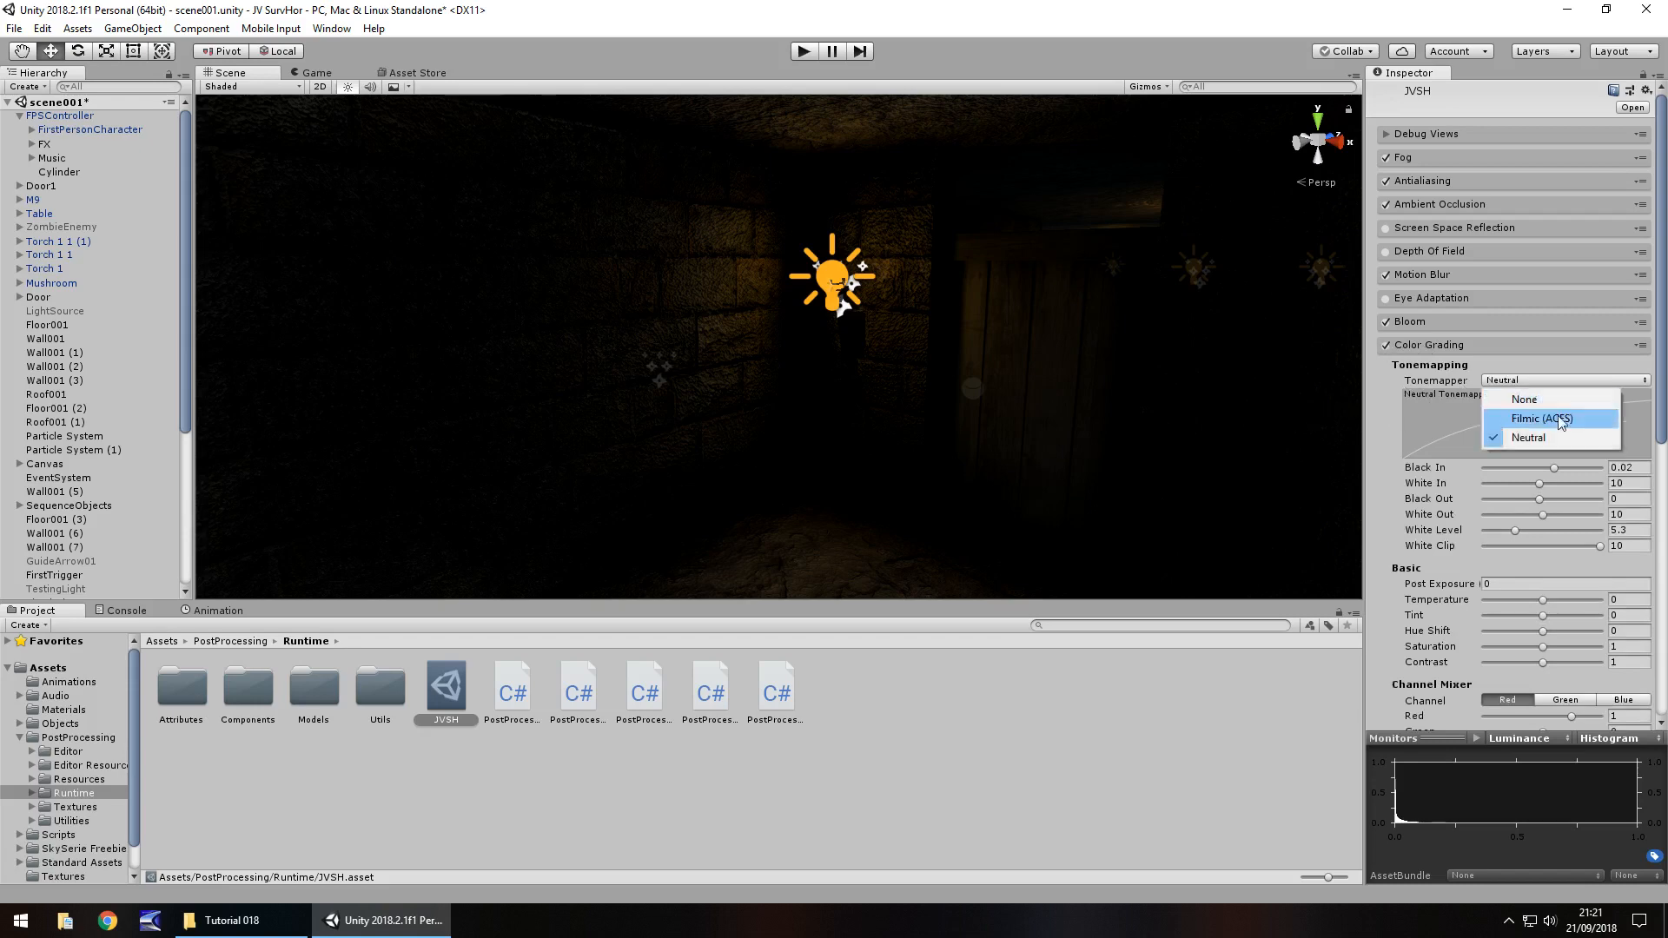
pyautogui.click(1543, 419)
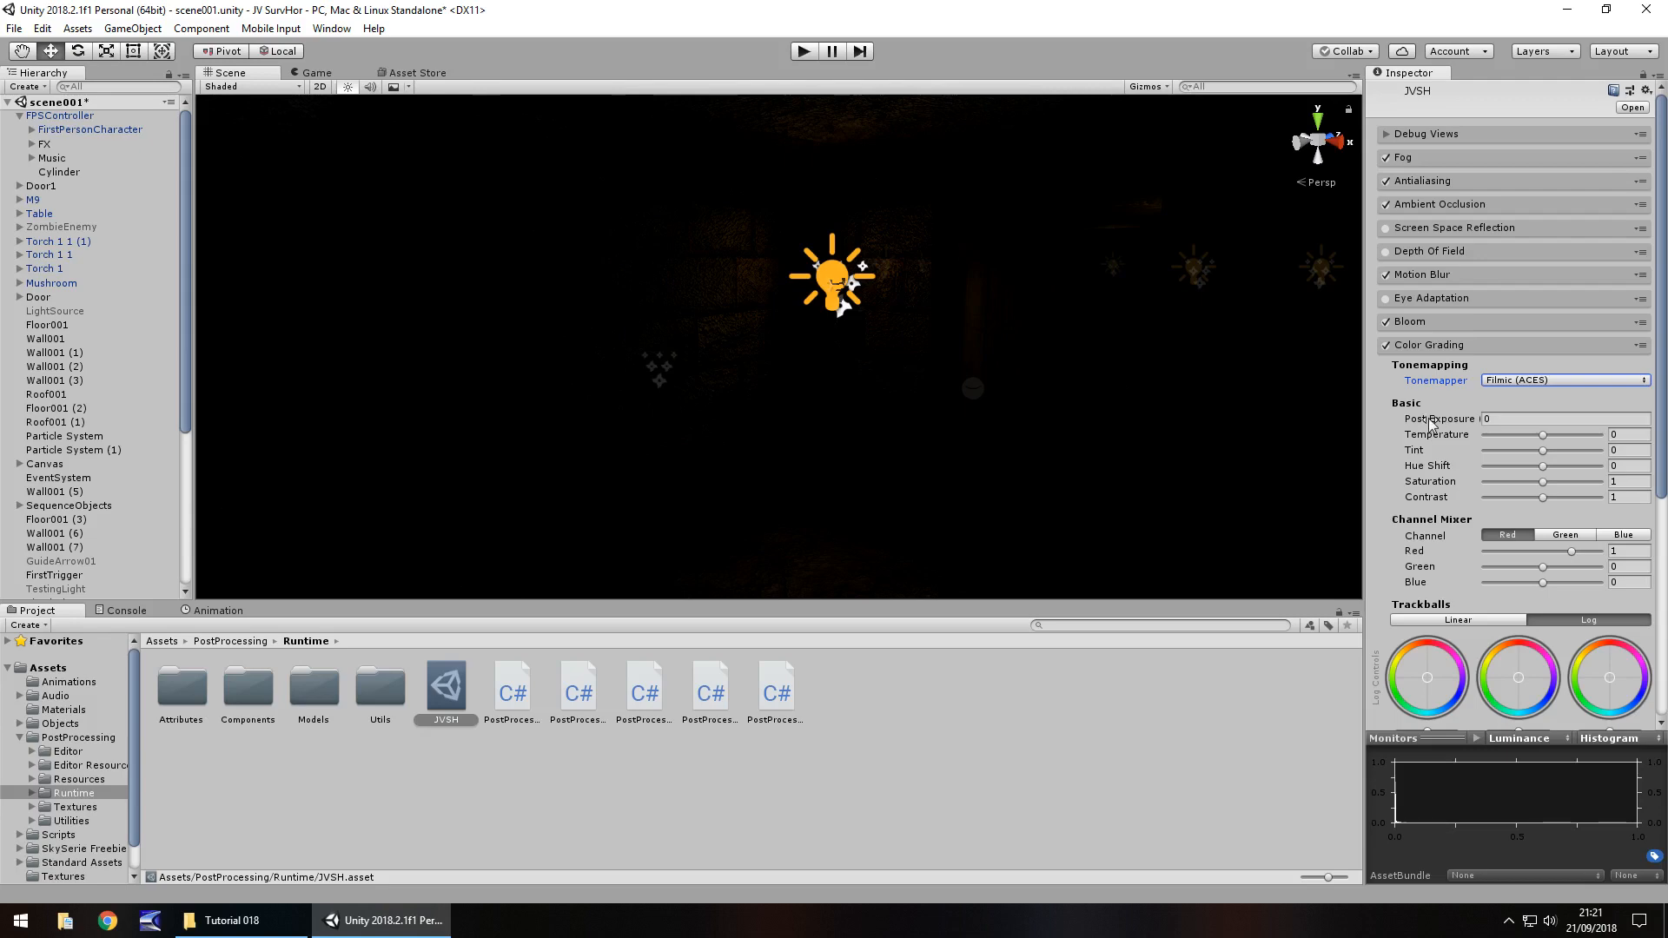
# Set the Color Grading post exposure to 4 and the temperature to 9.
pyautogui.moveTo(1443, 418); pyautogui.dragTo(249, 299)
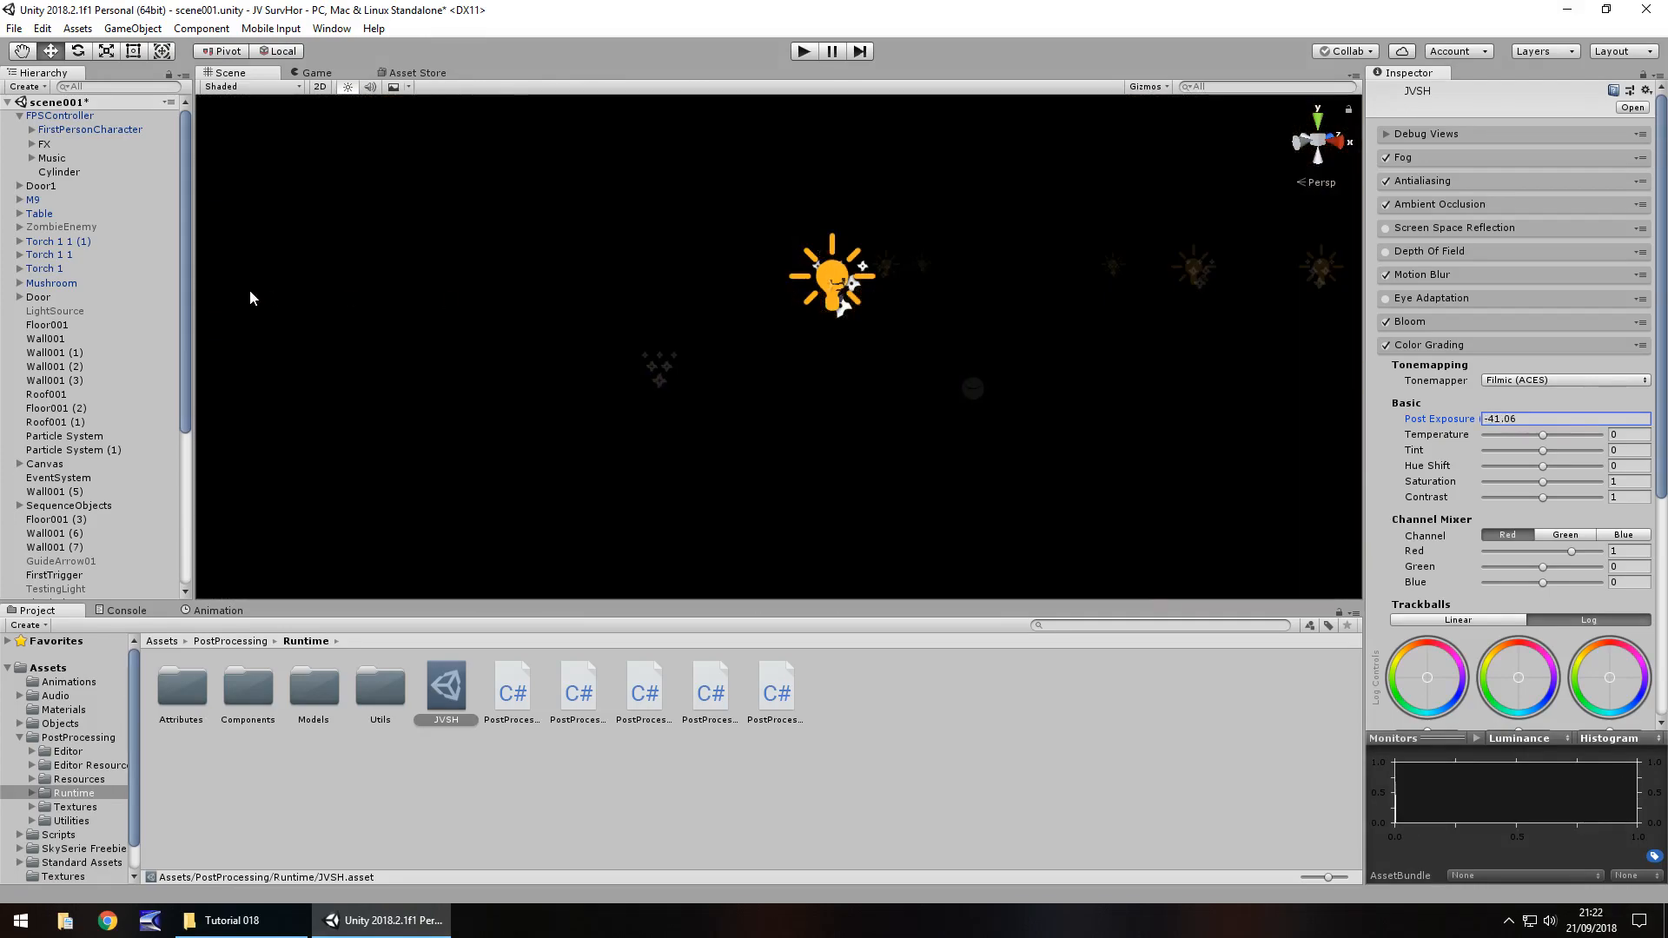
pyautogui.click(1506, 424)
pyautogui.write('0')
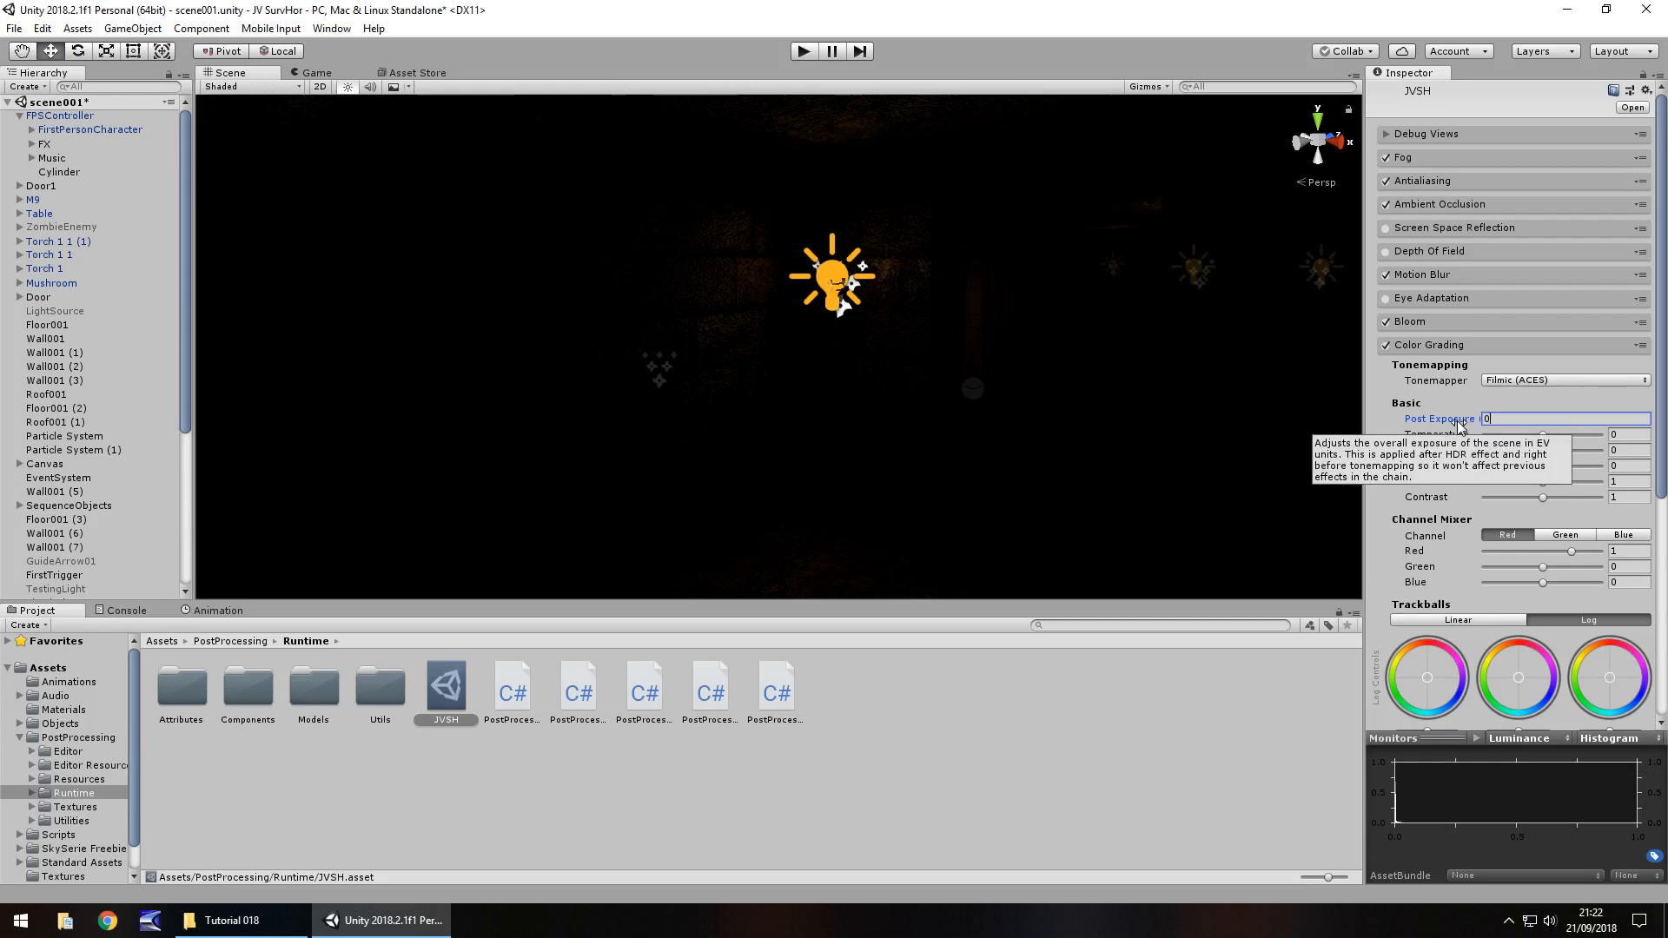
pyautogui.doubleClick(1523, 419)
pyautogui.write('4')
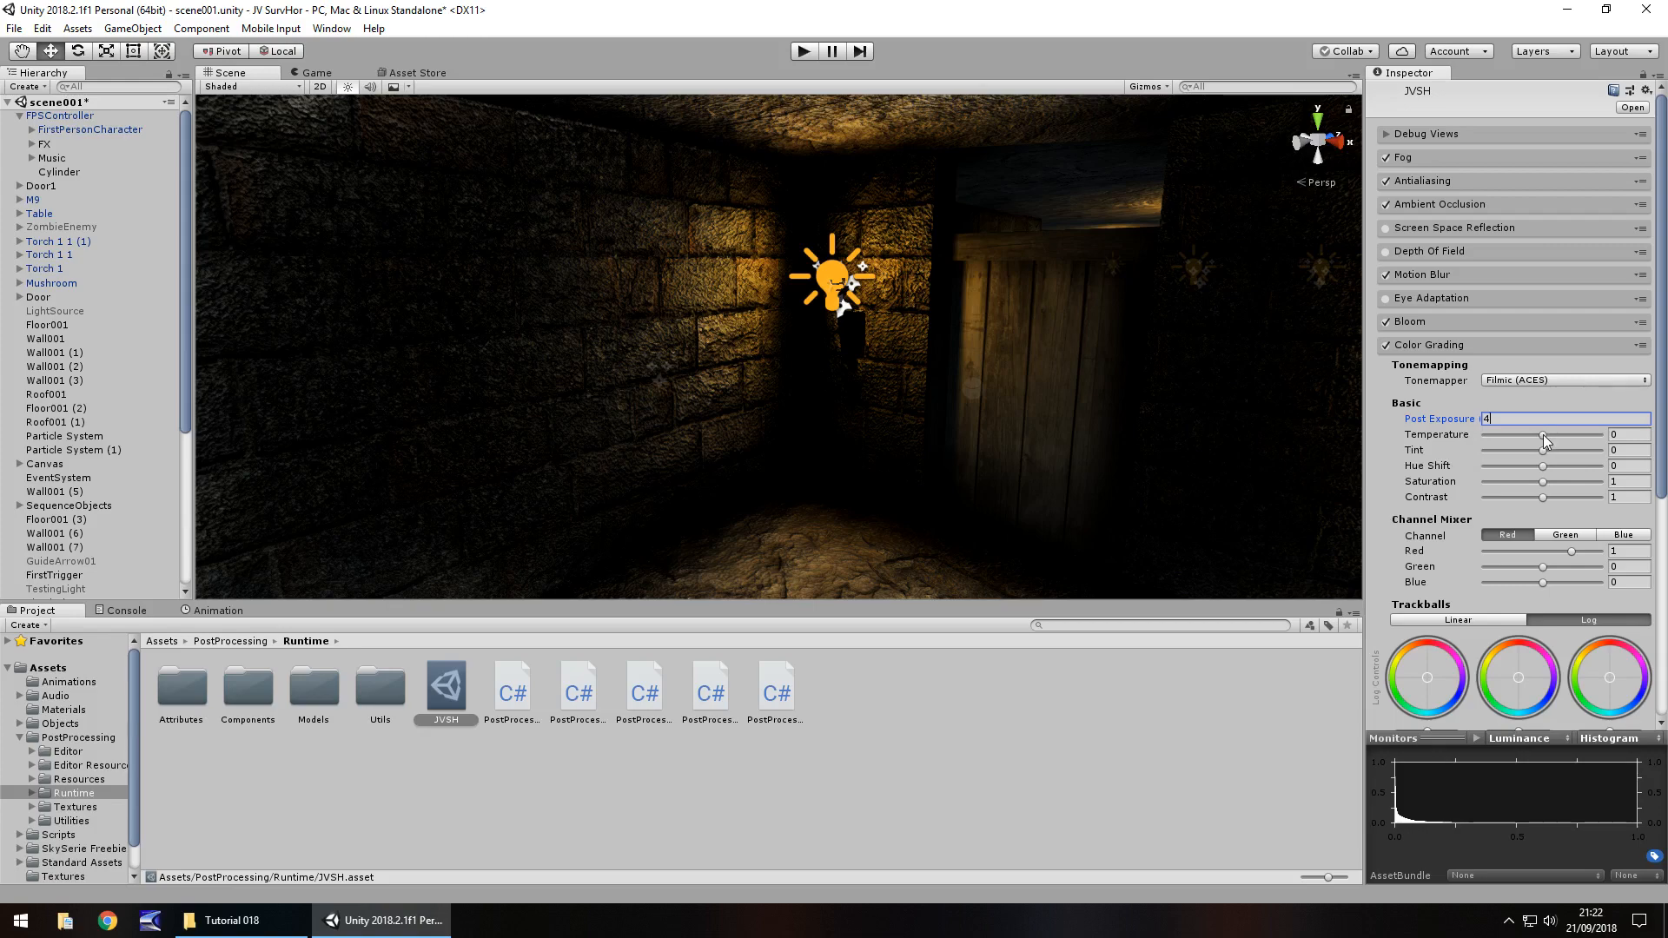
pyautogui.moveTo(1543, 434); pyautogui.dragTo(1613, 443)
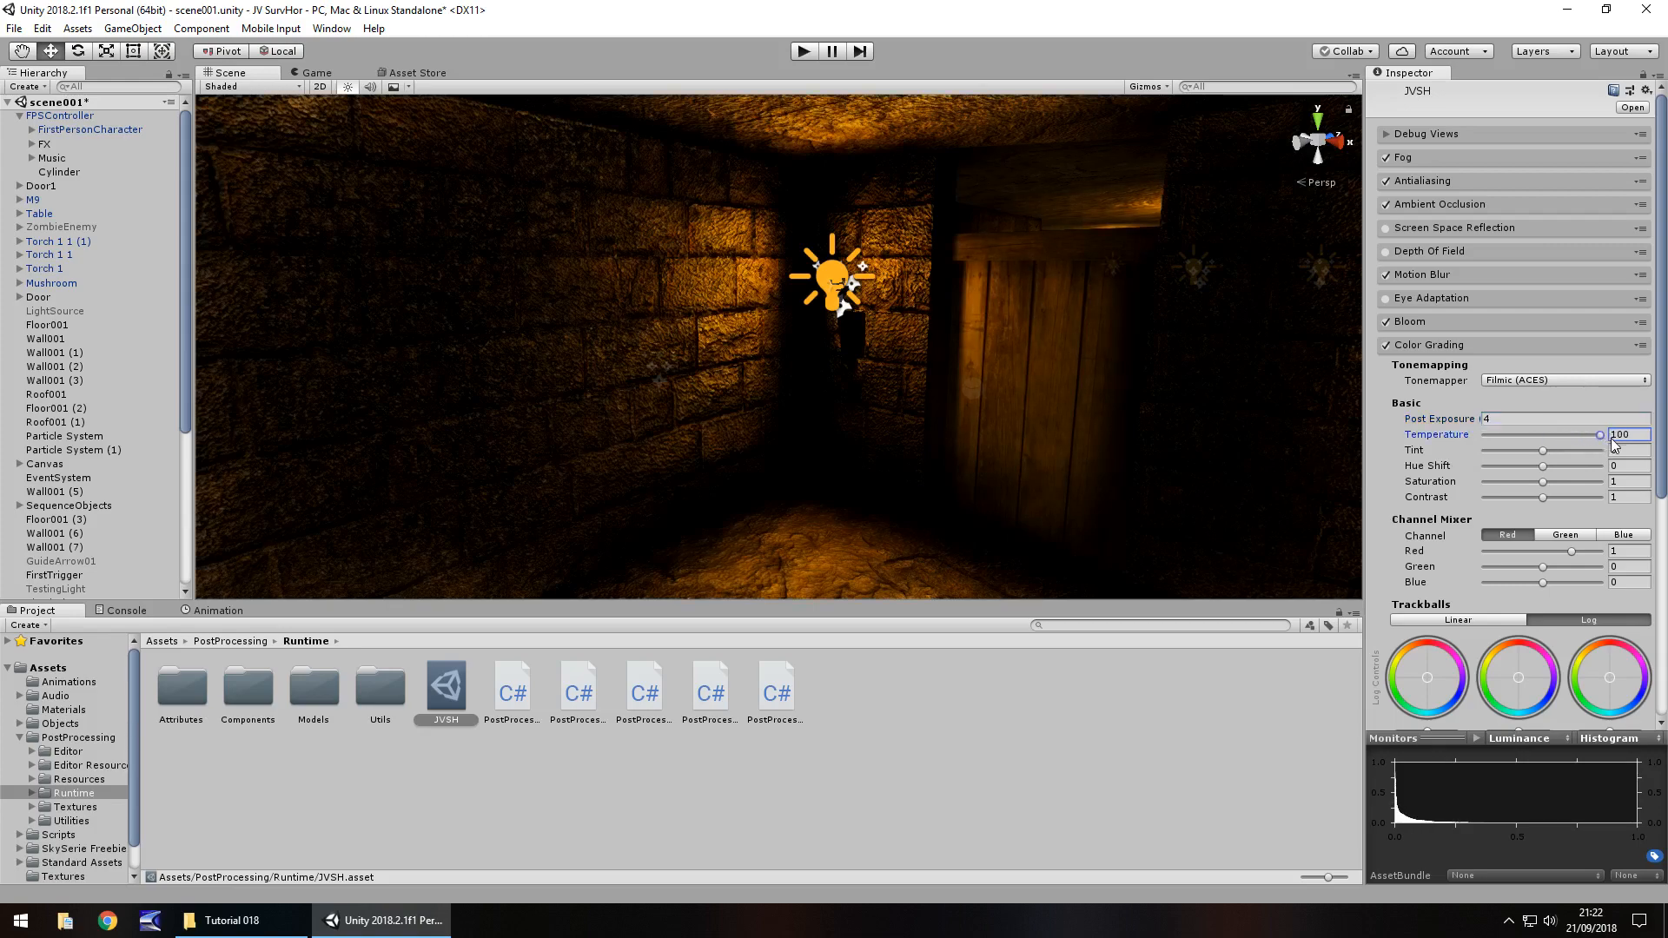
pyautogui.moveTo(1613, 443); pyautogui.dragTo(1549, 453)
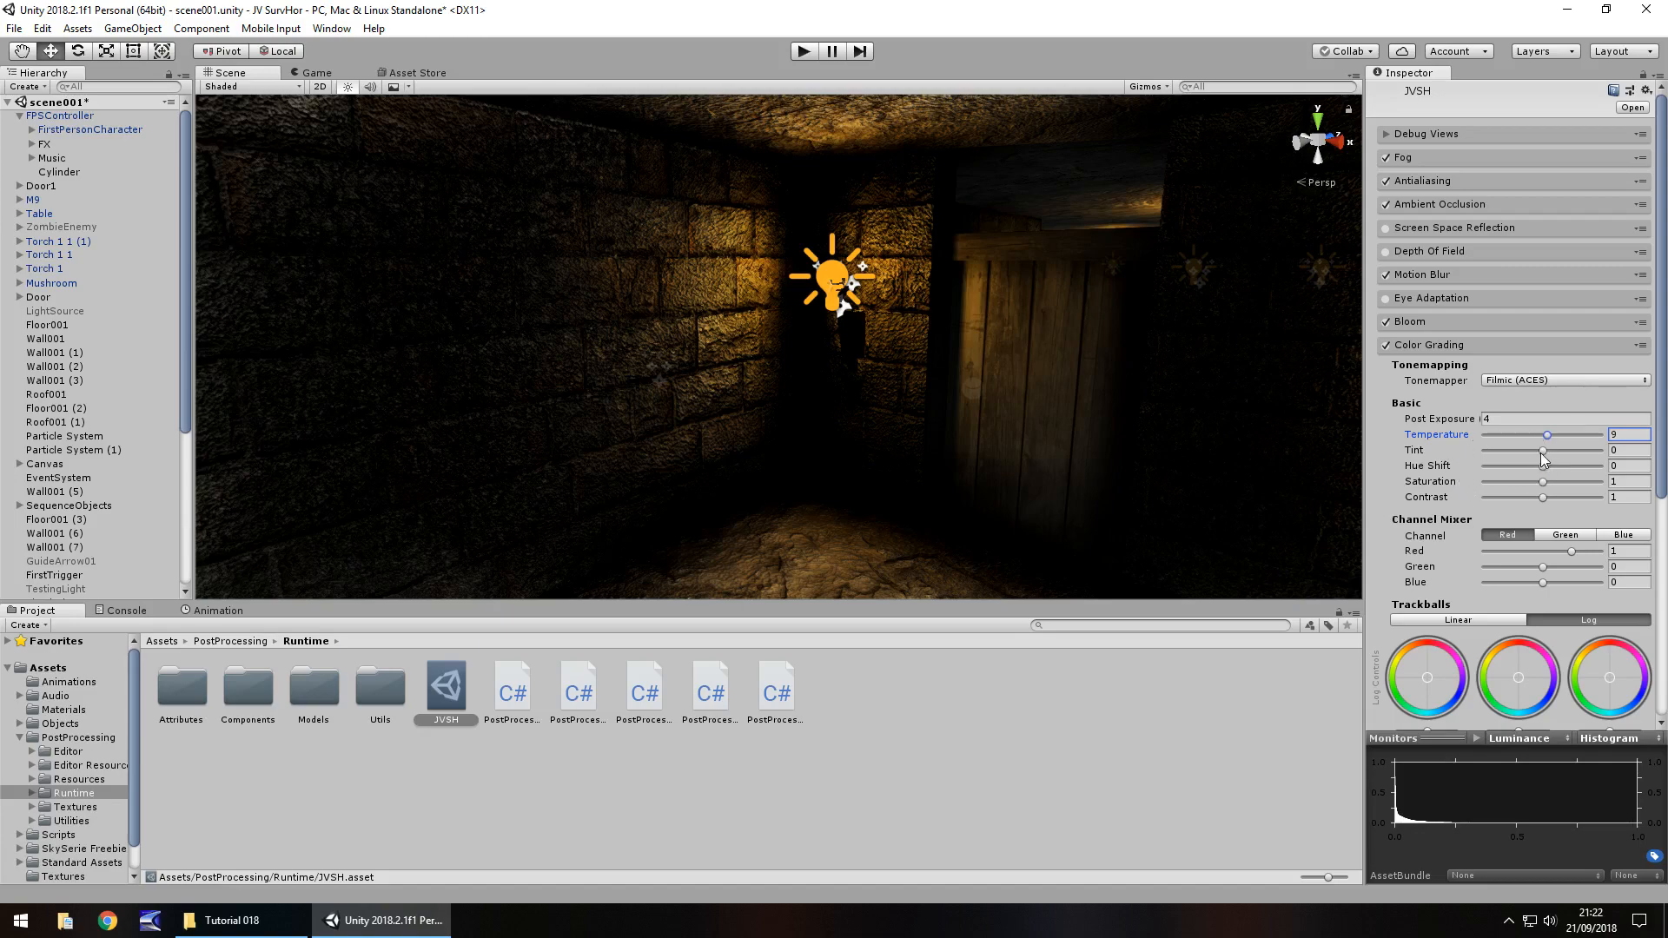
# Try a higher tint and a hue shift of 180 in Color Grading, and reset both to 0.
pyautogui.moveTo(1544, 459); pyautogui.dragTo(1640, 488)
pyautogui.click(1630, 450)
pyautogui.write('0')
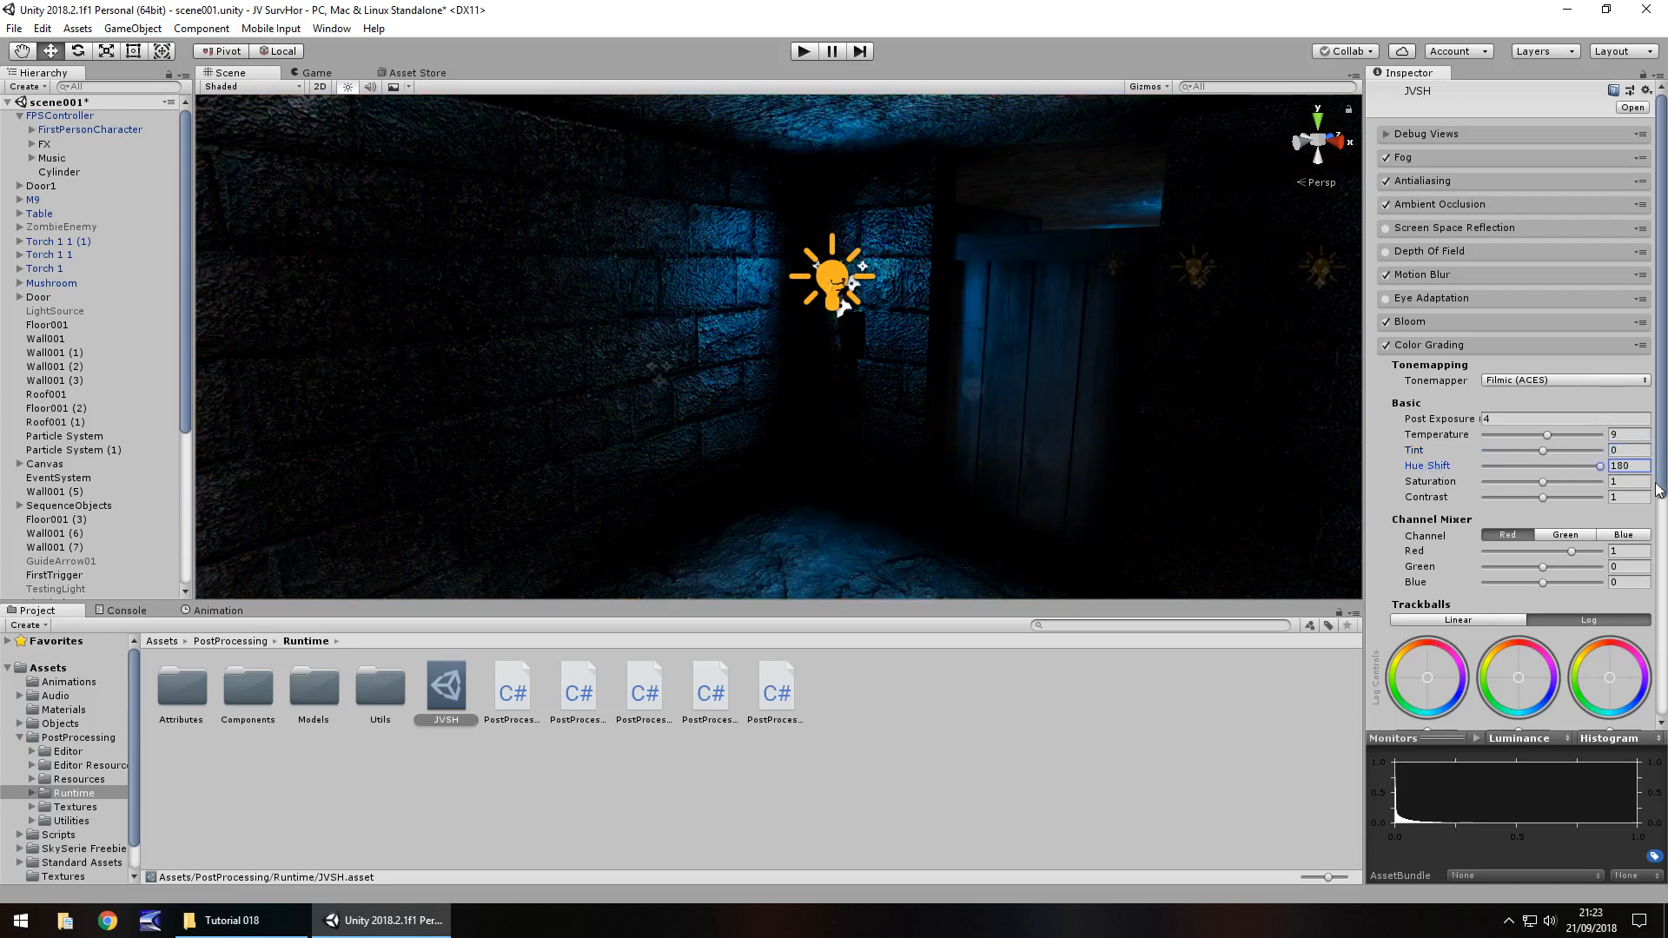
pyautogui.write('0')
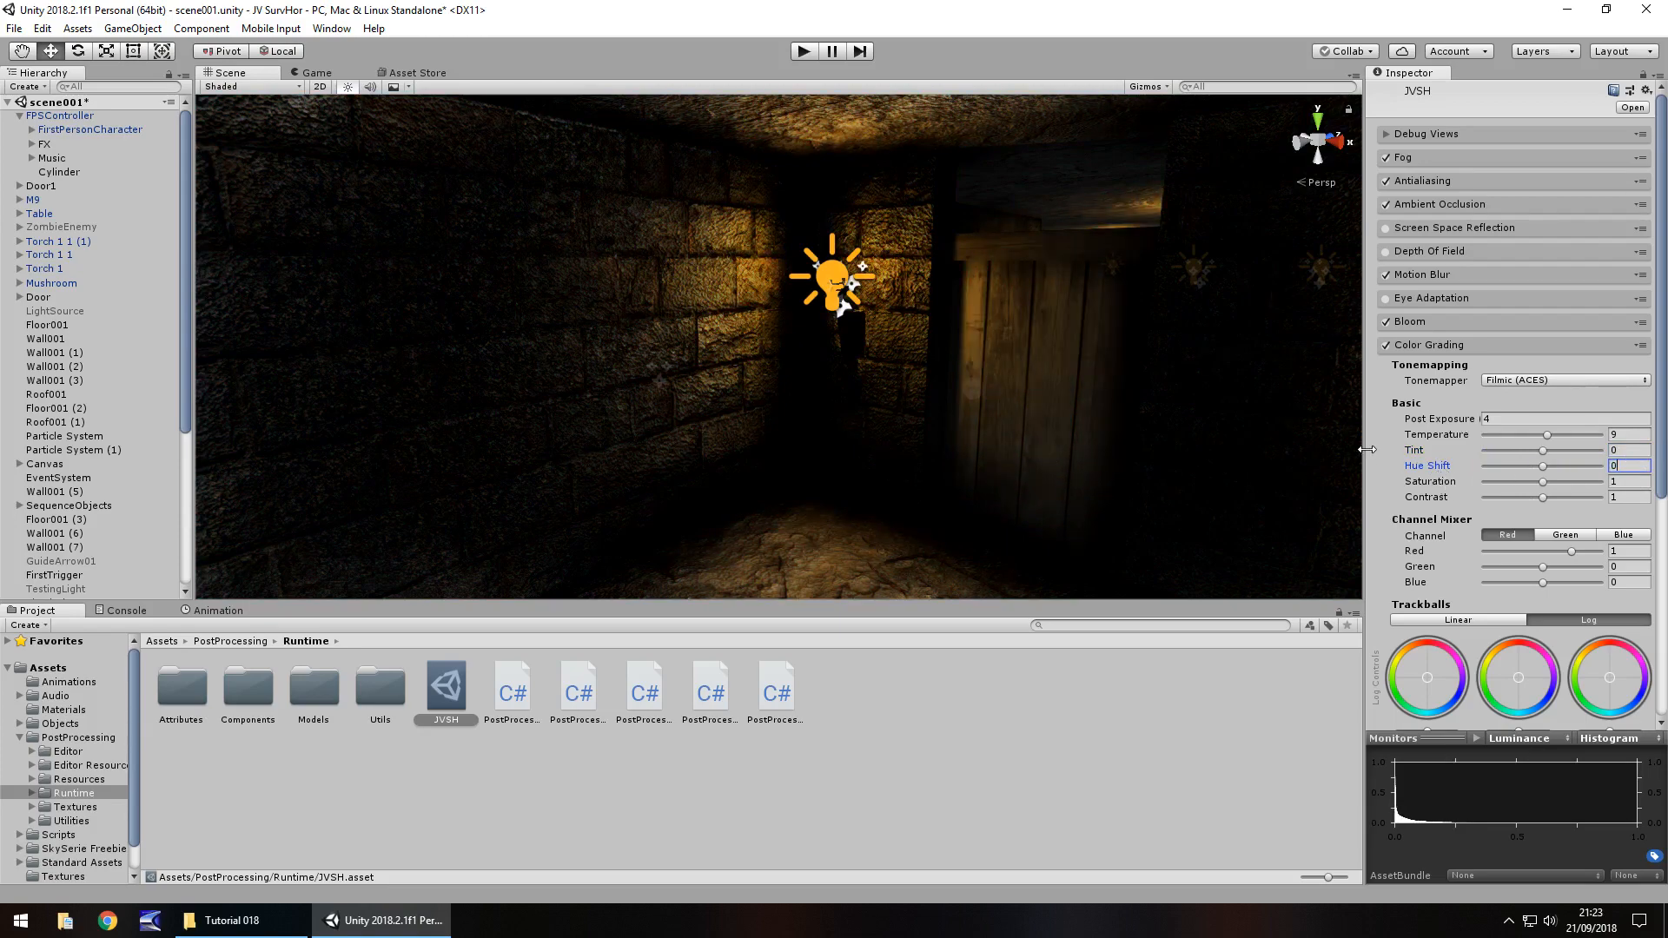
# Try the Color Grading saturation at 2 and 0, and set it to 1.2.
pyautogui.click(1544, 483)
pyautogui.moveTo(1545, 483); pyautogui.dragTo(1558, 484)
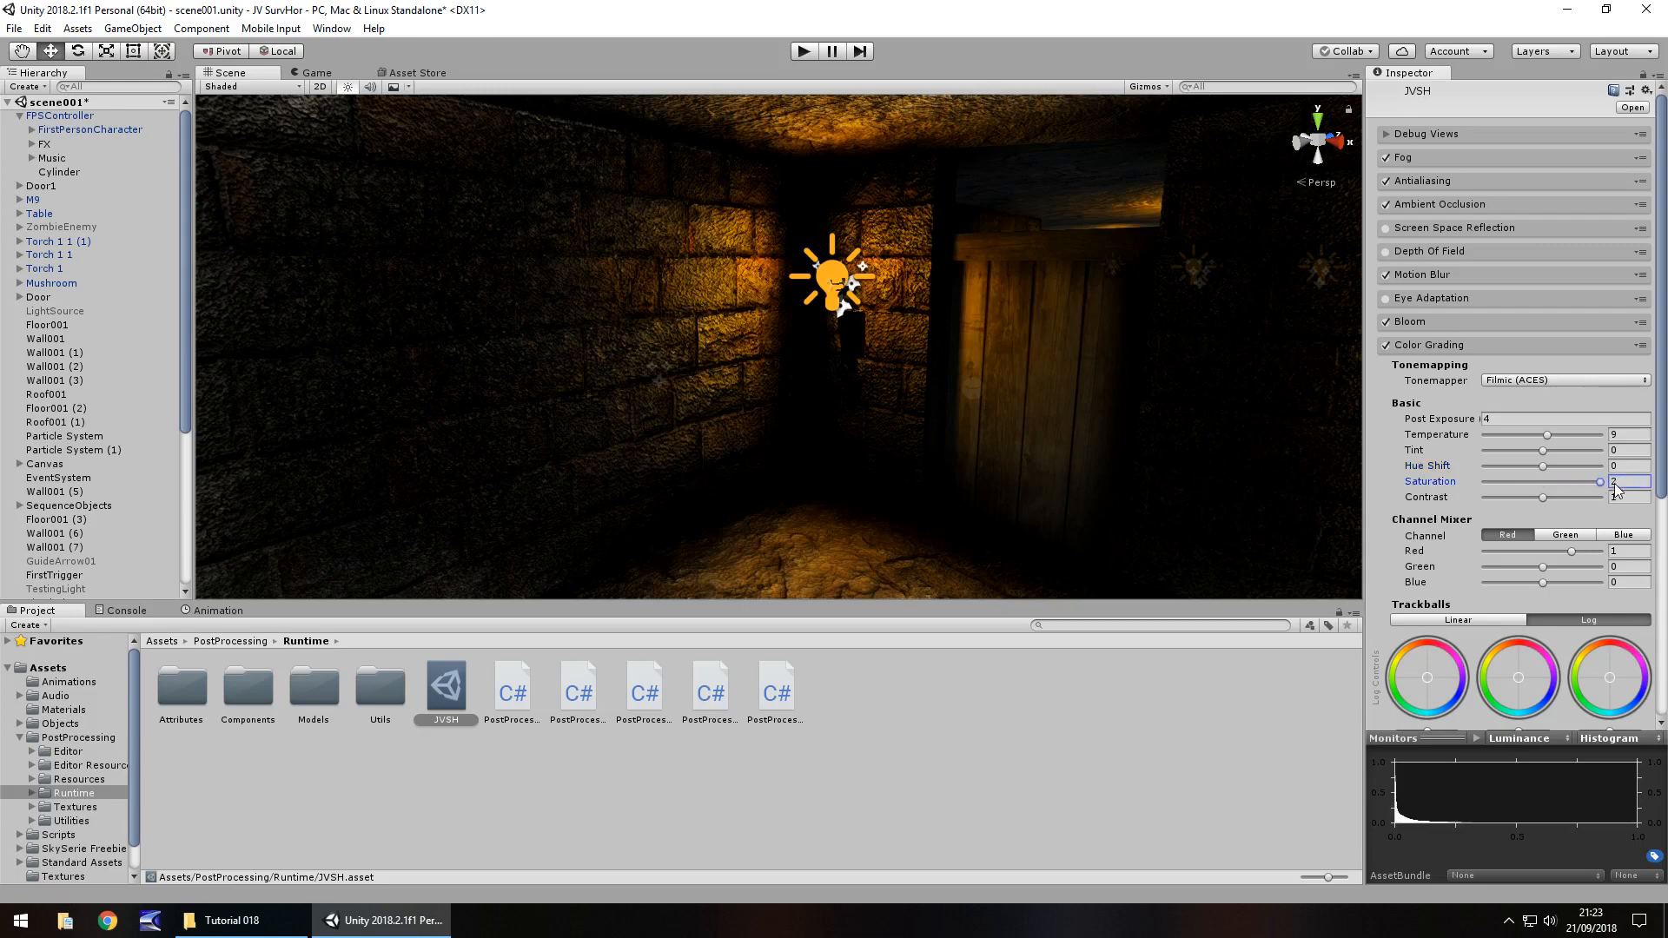
pyautogui.moveTo(1615, 484); pyautogui.dragTo(1368, 479)
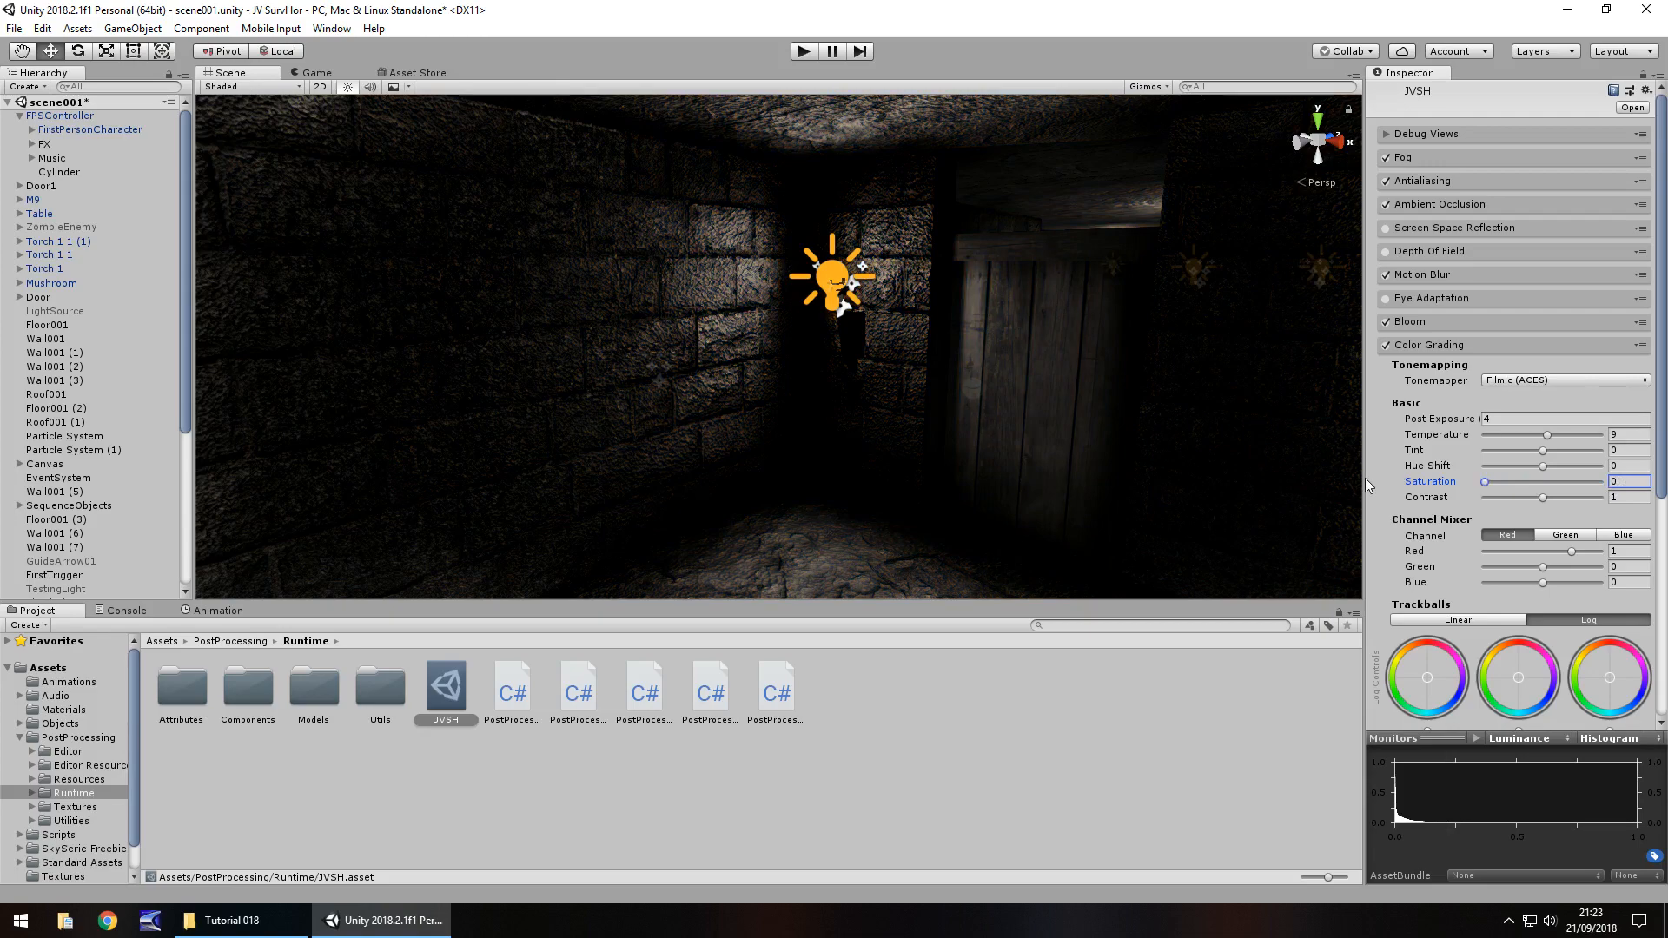
pyautogui.moveTo(1409, 485); pyautogui.dragTo(1558, 502)
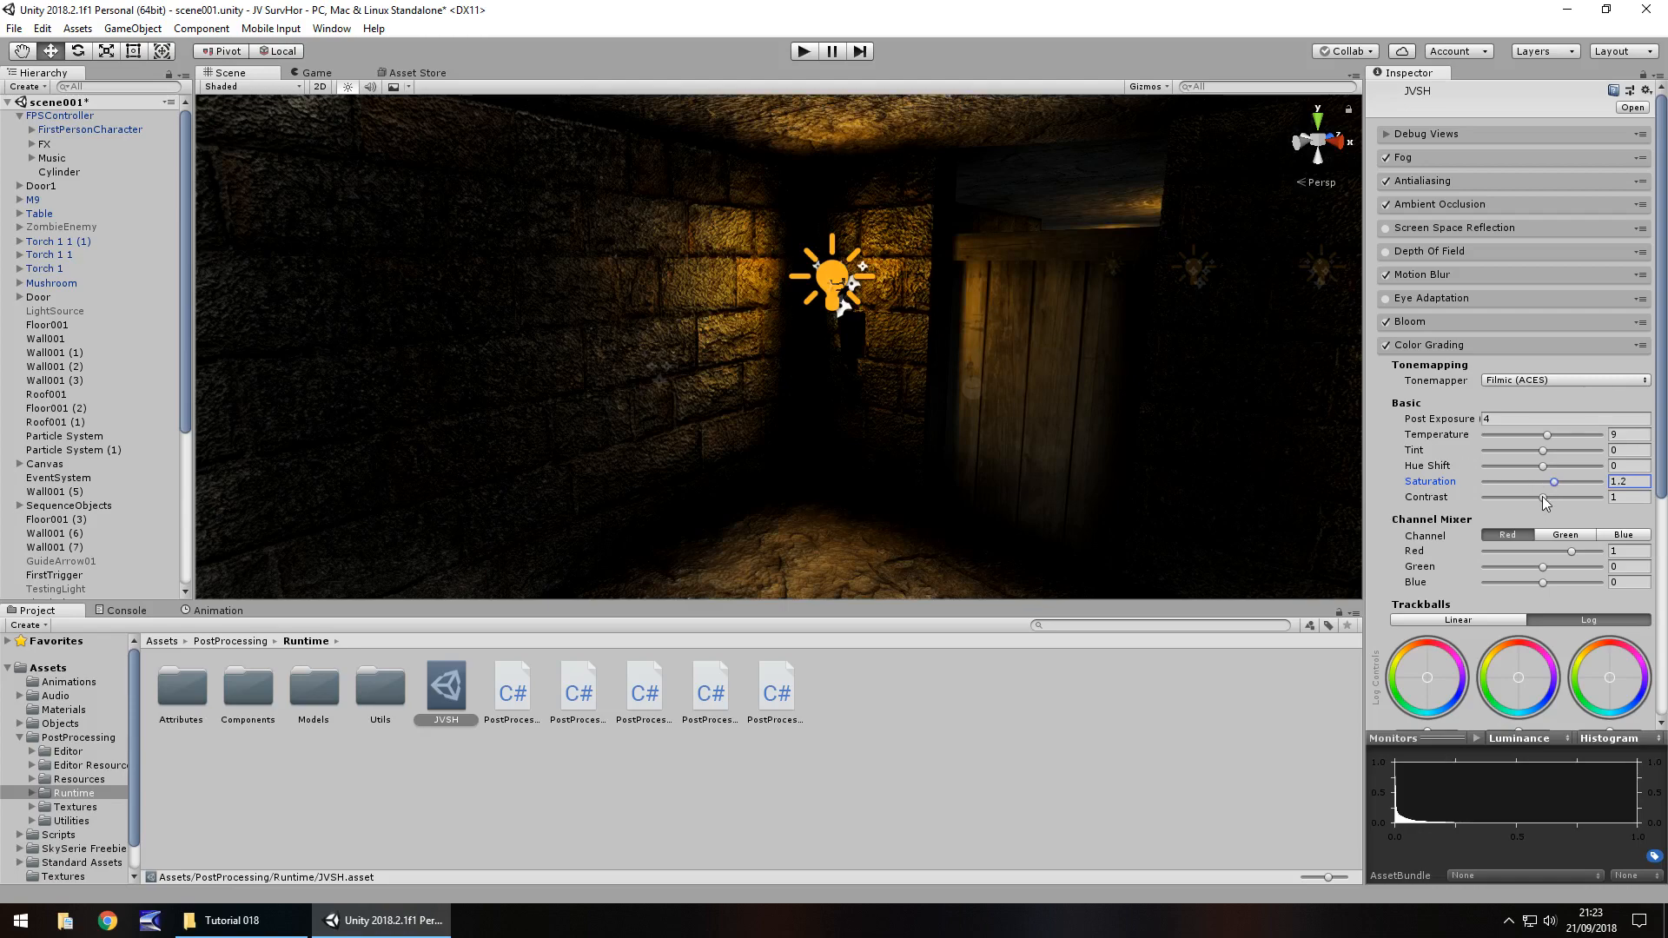
# Try the Color Grading contrast at 2, 0, 0.31 and 1.06, and set it to 1.5.
pyautogui.moveTo(1541, 497); pyautogui.dragTo(1587, 502)
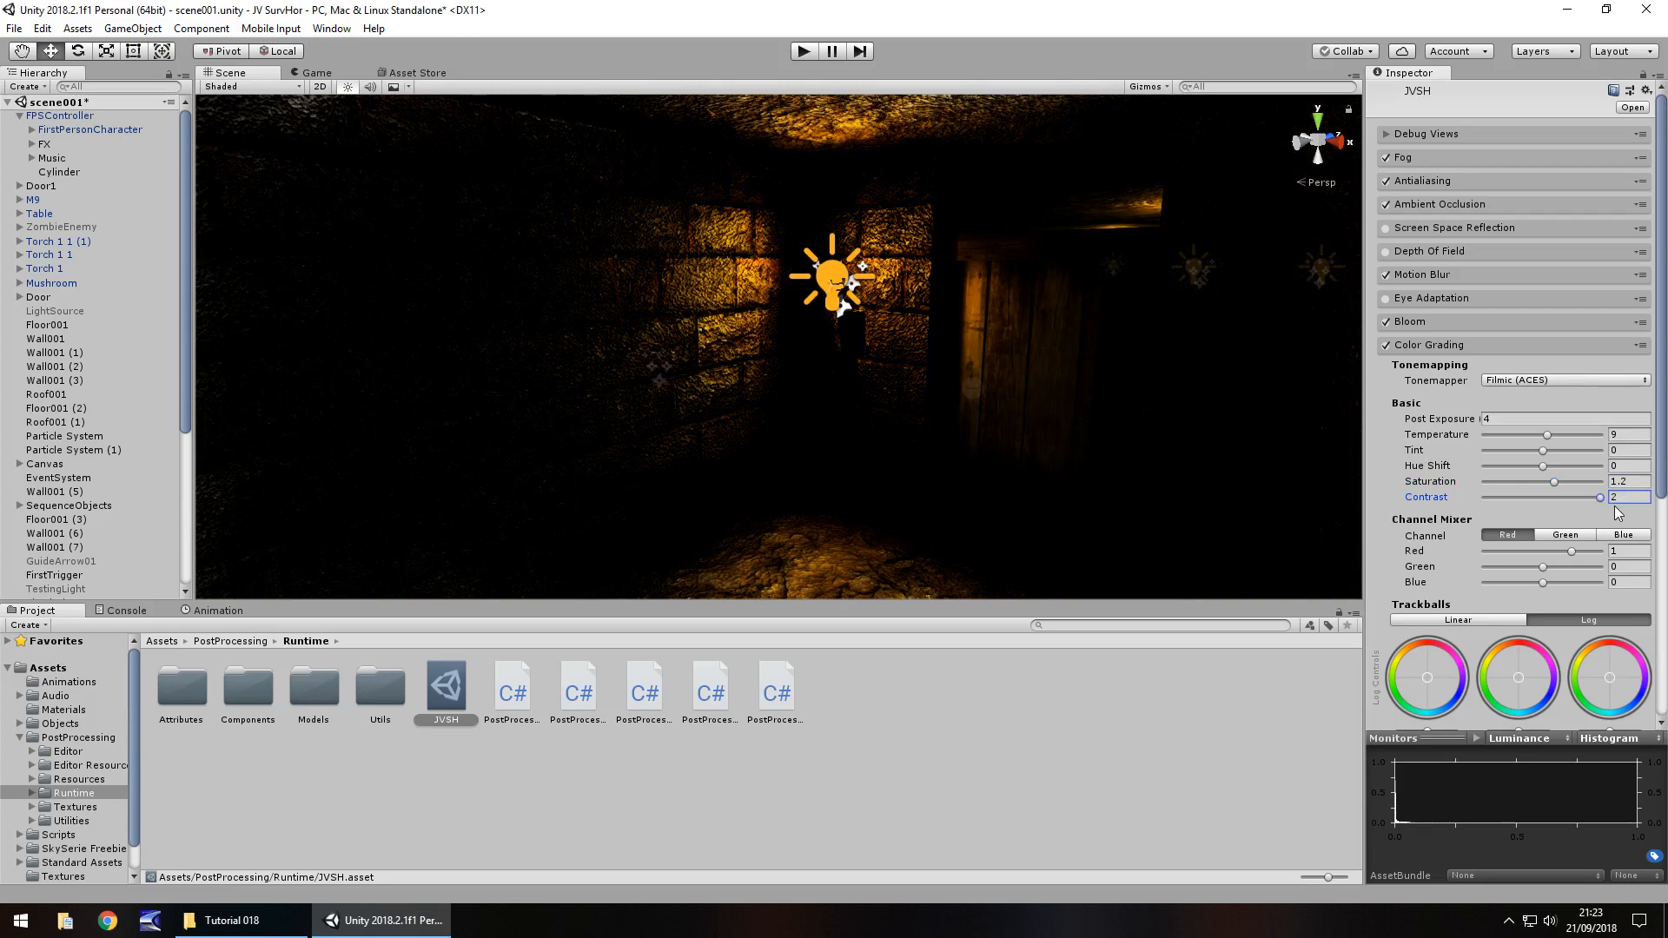
pyautogui.press('BackSpace')
pyautogui.write('0')
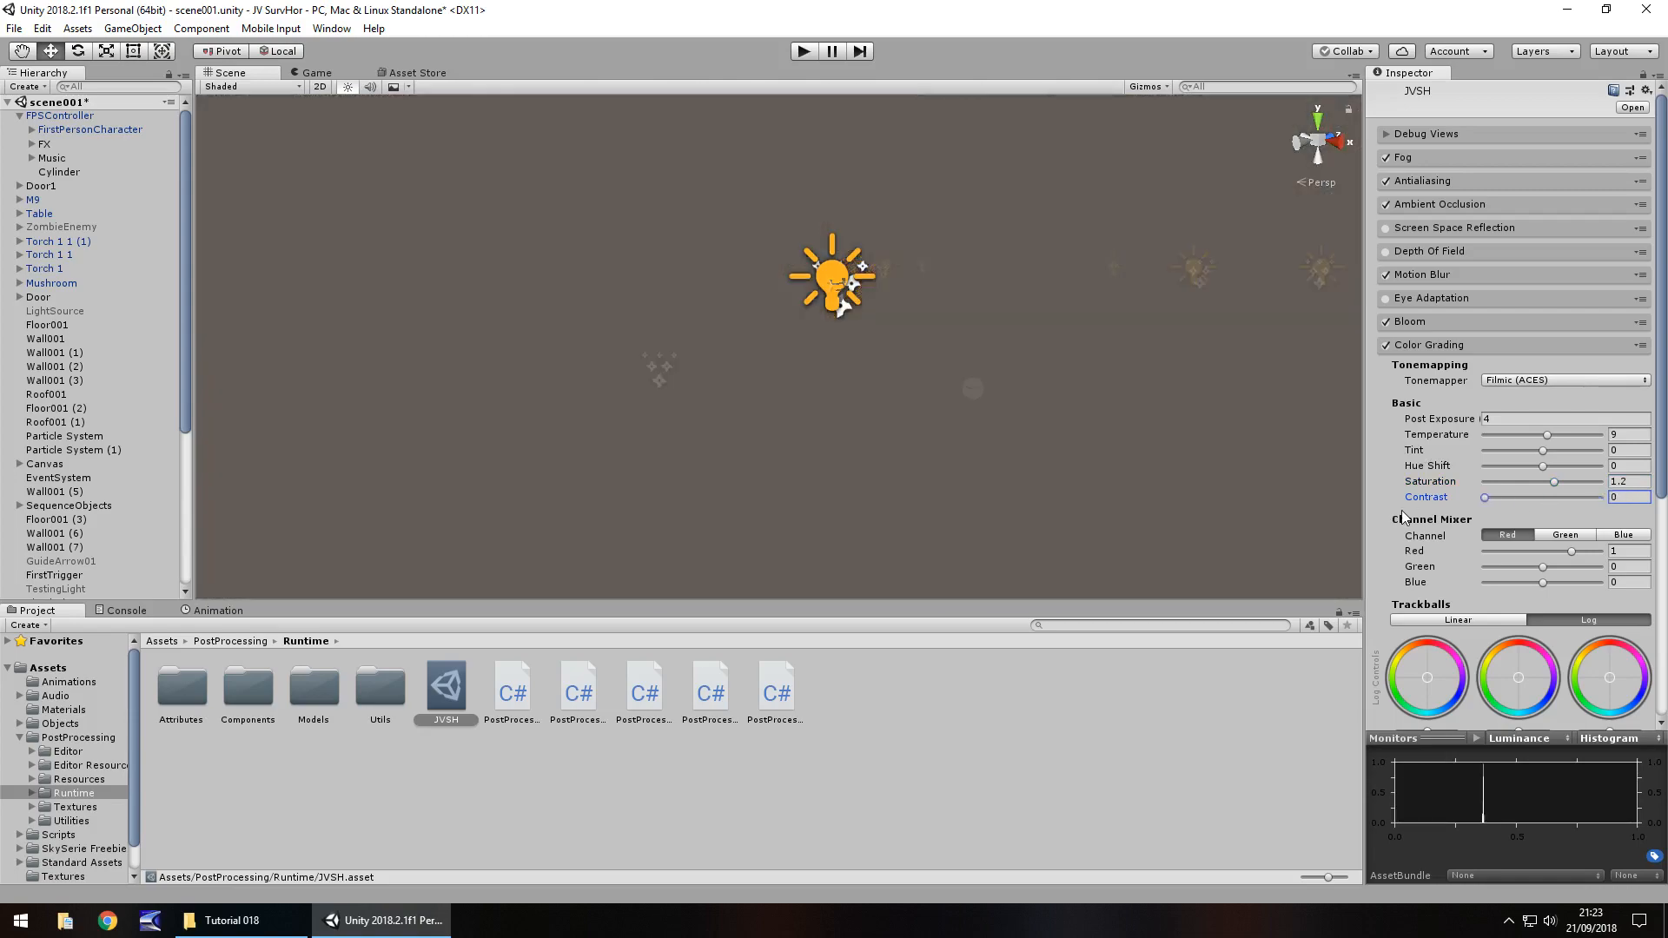
pyautogui.write('.31')
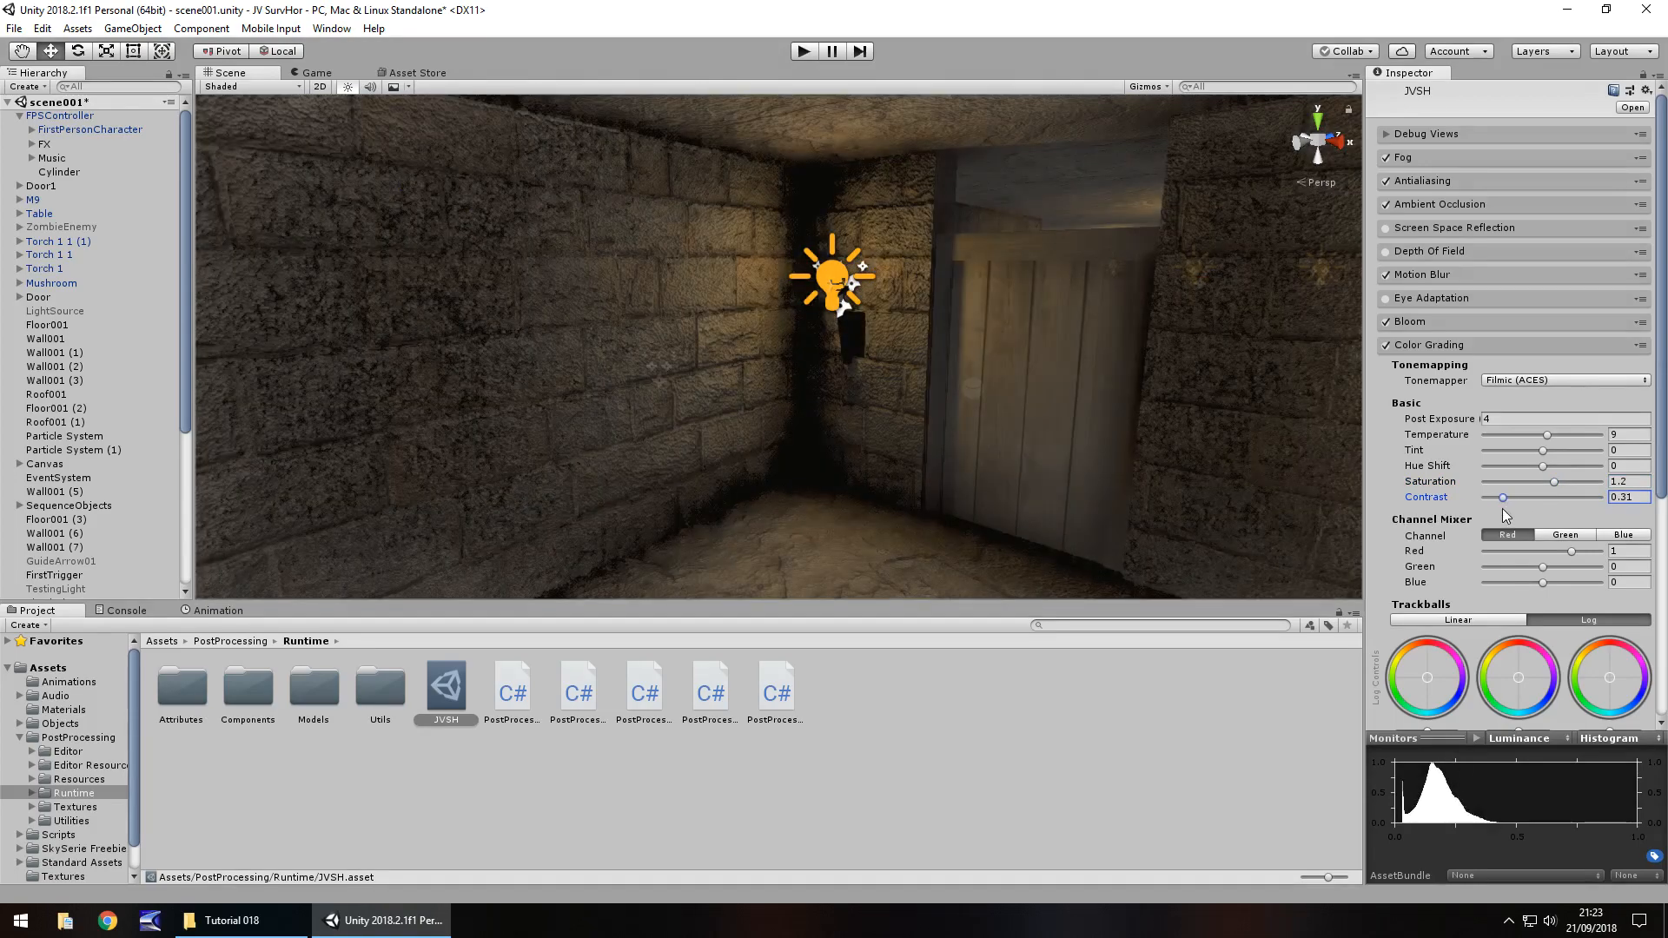
pyautogui.moveTo(1504, 509); pyautogui.dragTo(1545, 513)
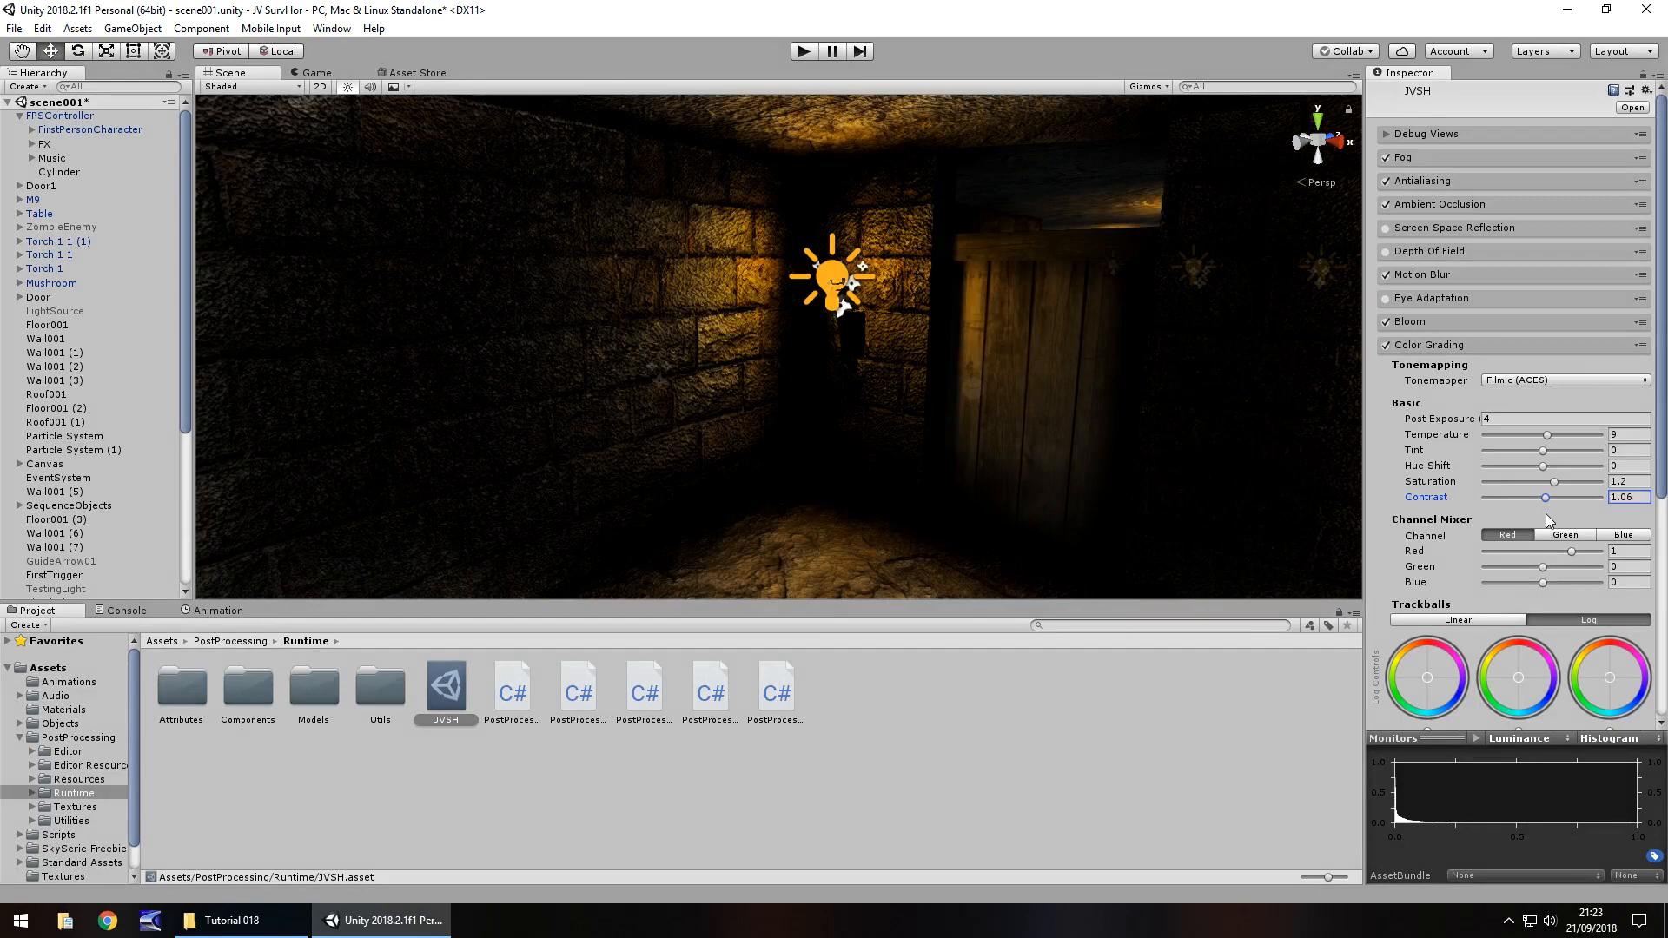
pyautogui.moveTo(1547, 515); pyautogui.dragTo(1584, 496)
pyautogui.write('1.5')
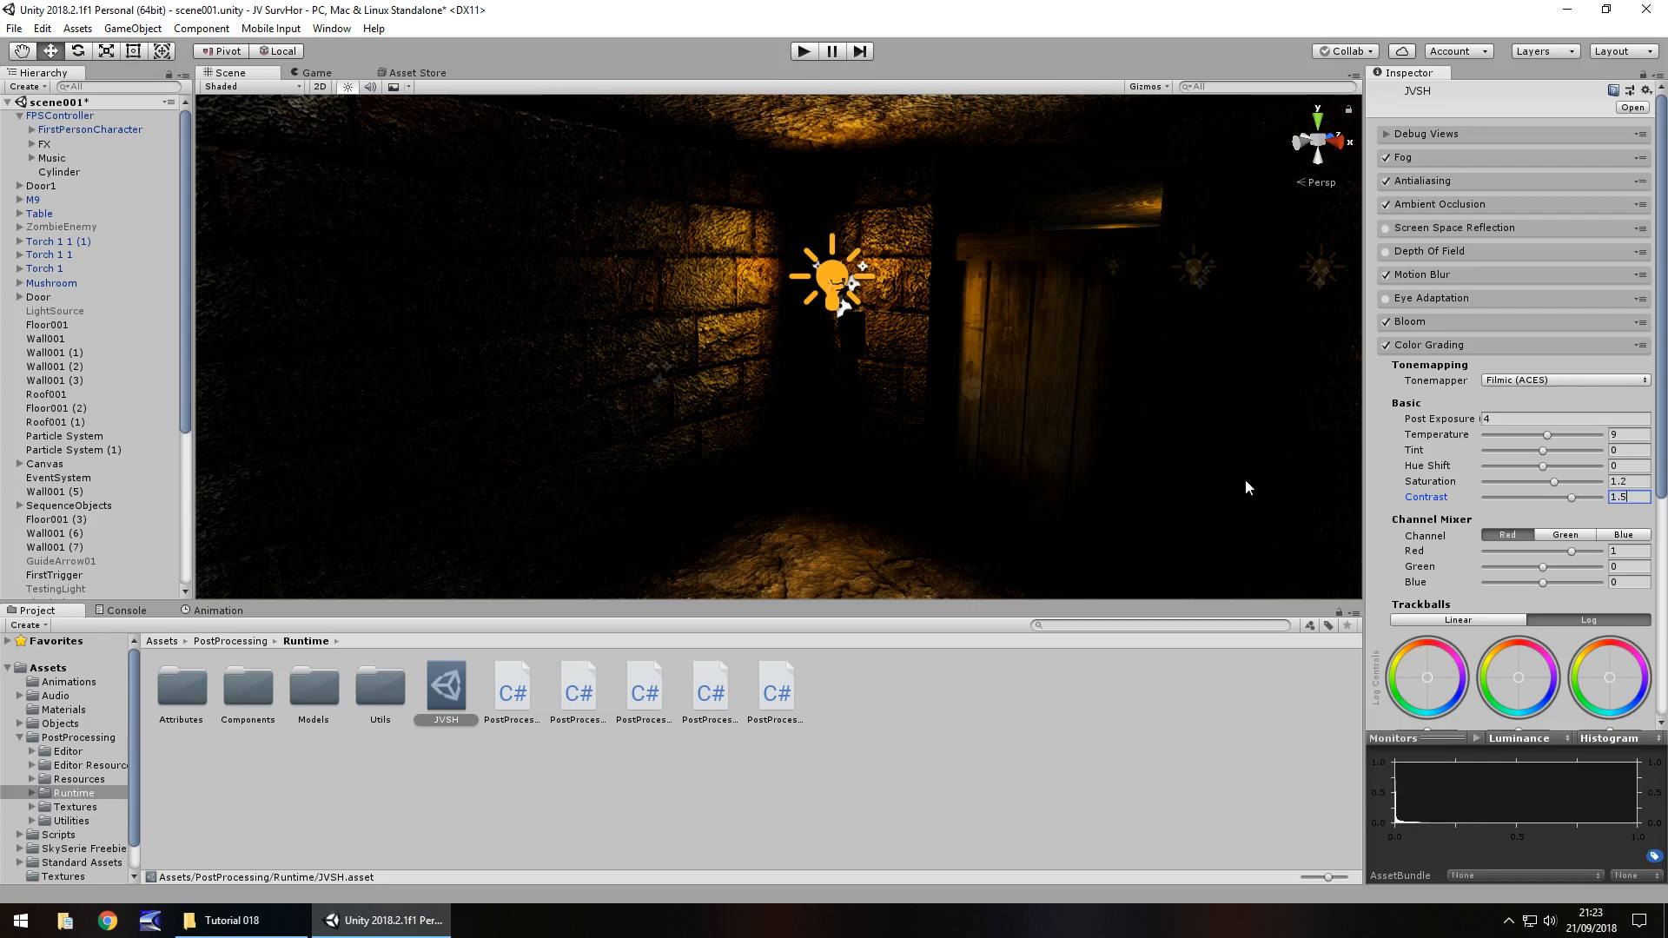
# Review the remaining Color Grading controls, collapse the section, and look briefly at the User Lut settings.
pyautogui.scroll(-3, 1510, 500)
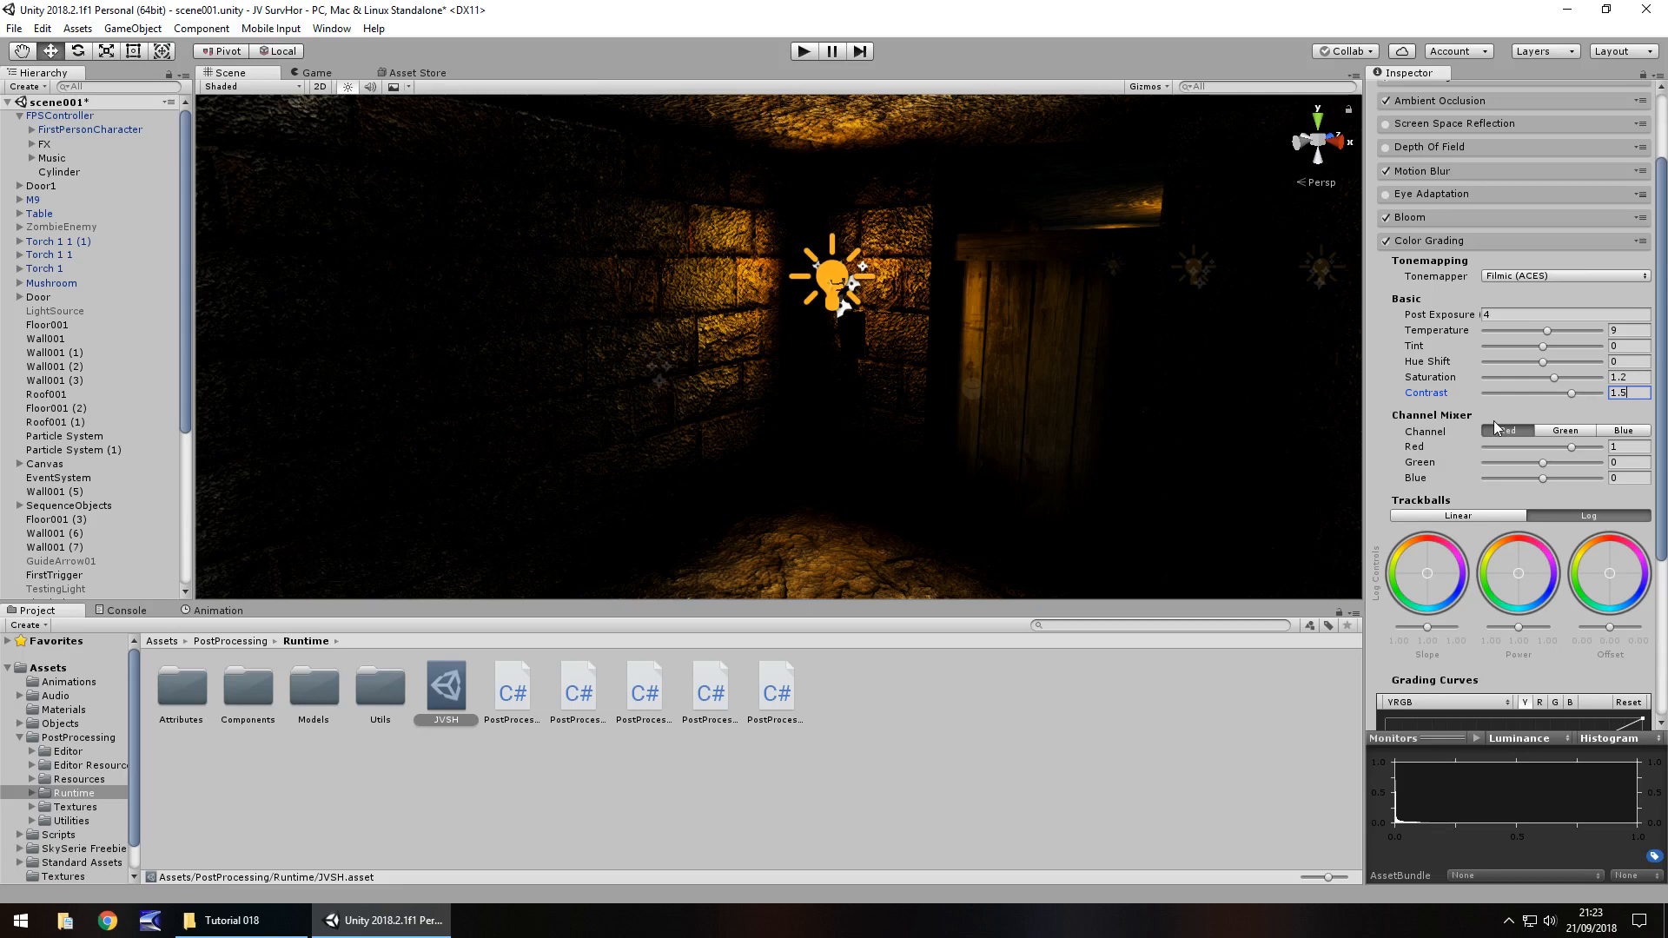
pyautogui.scroll(-4, 1494, 420)
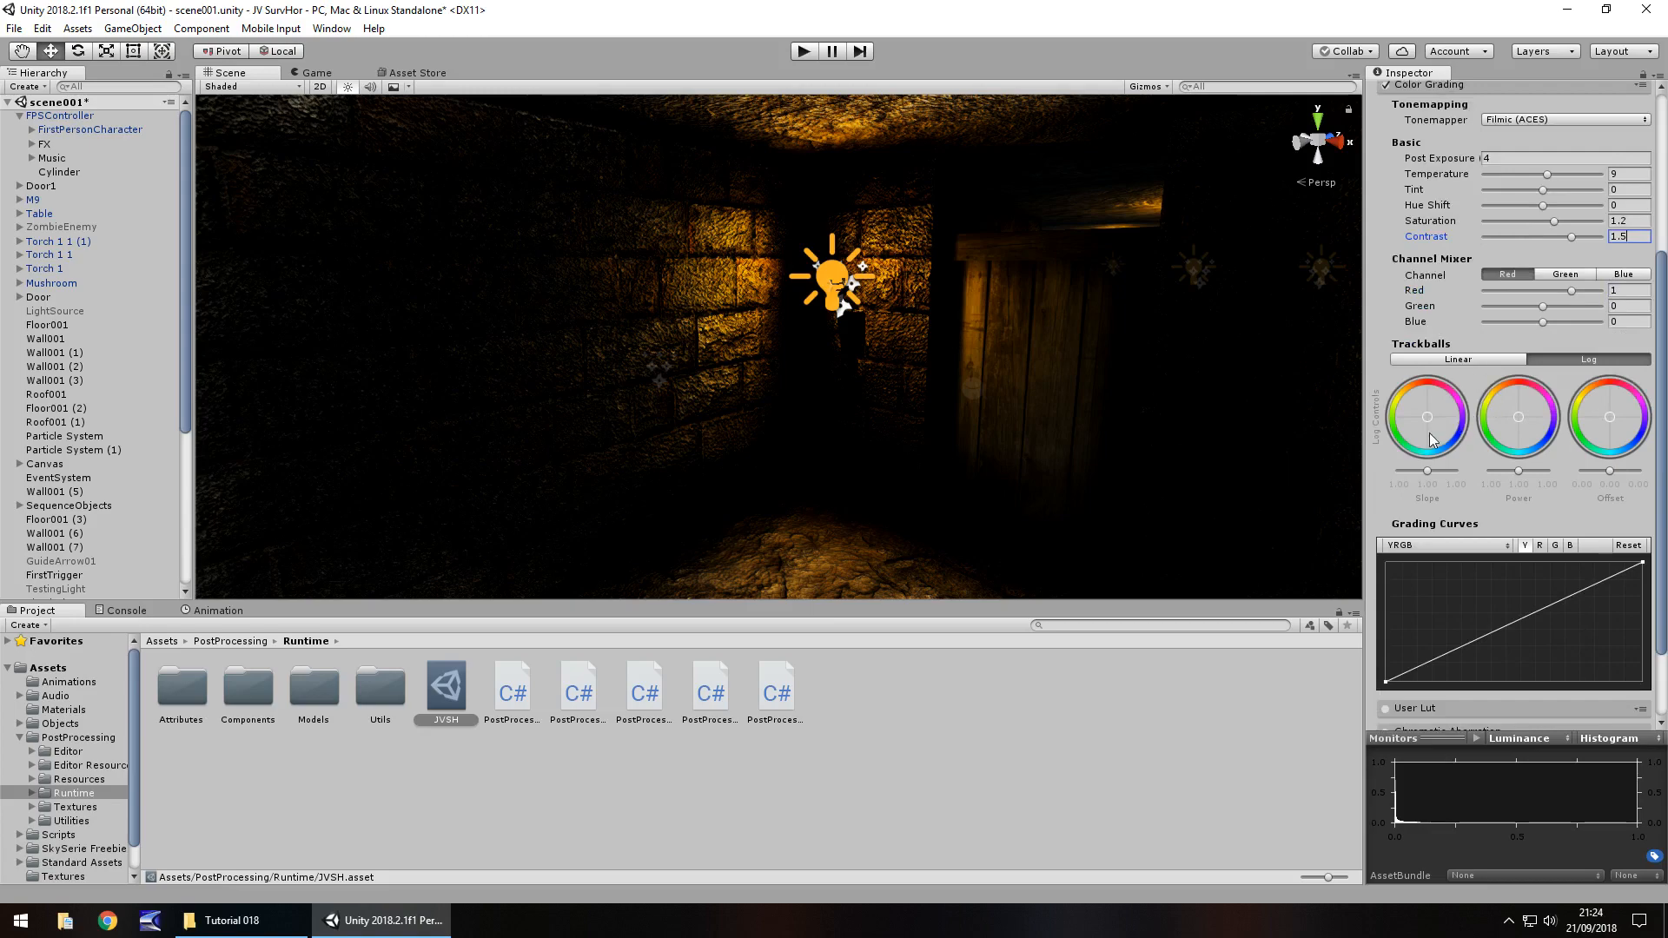
pyautogui.scroll(3, 1498, 379)
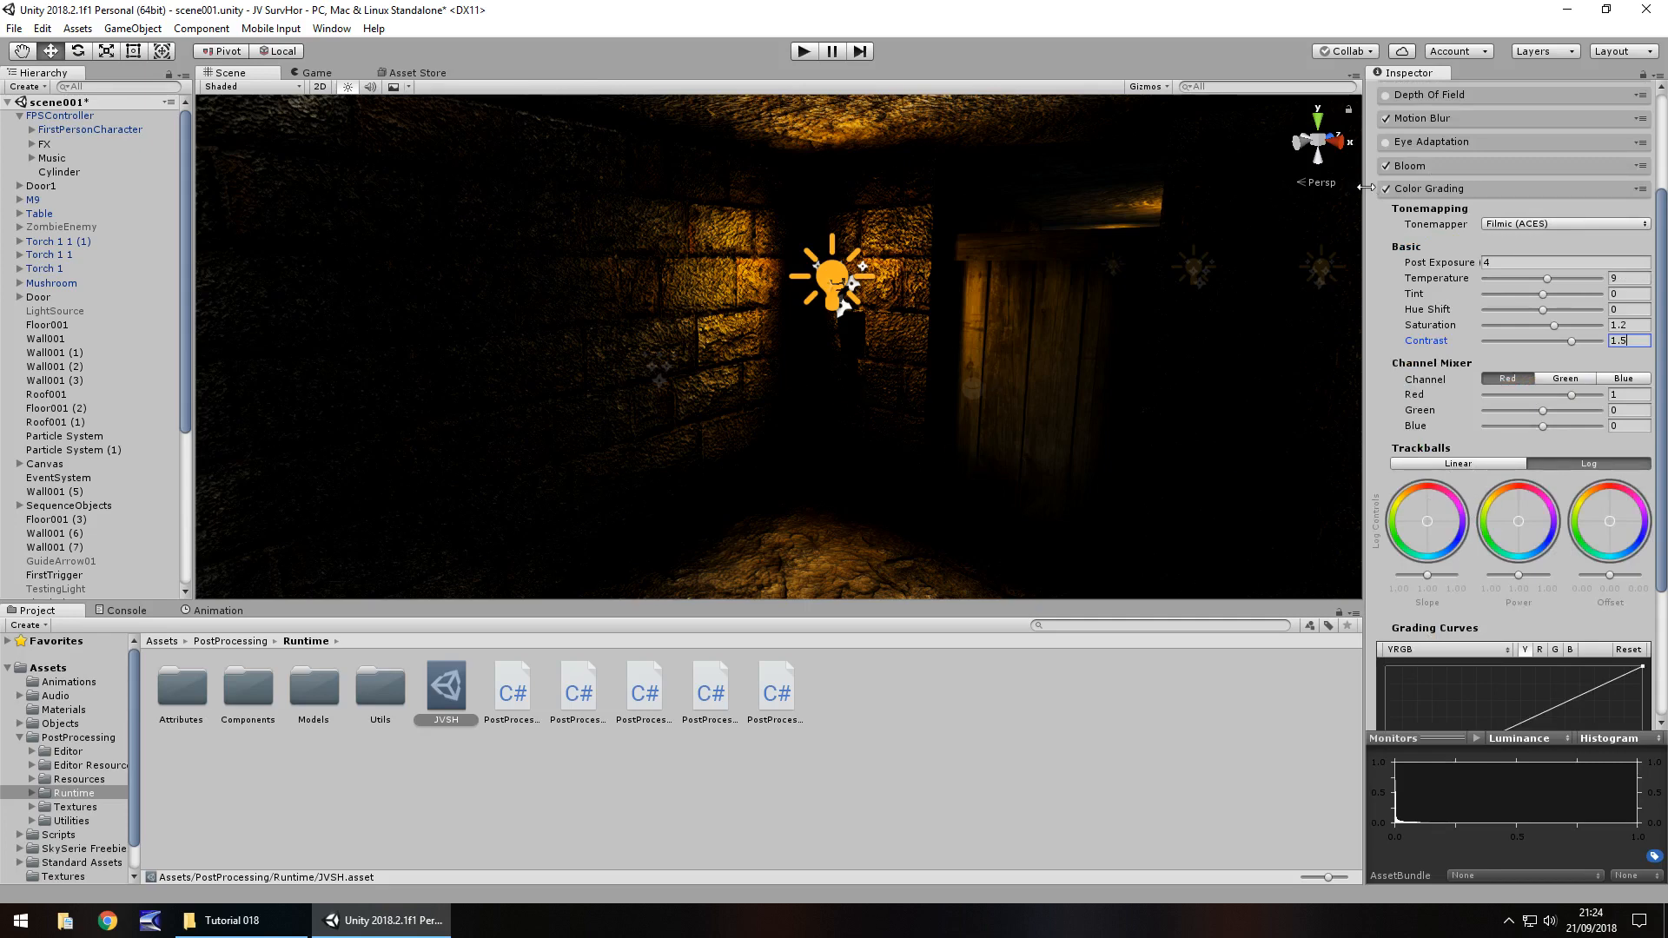
pyautogui.click(1461, 191)
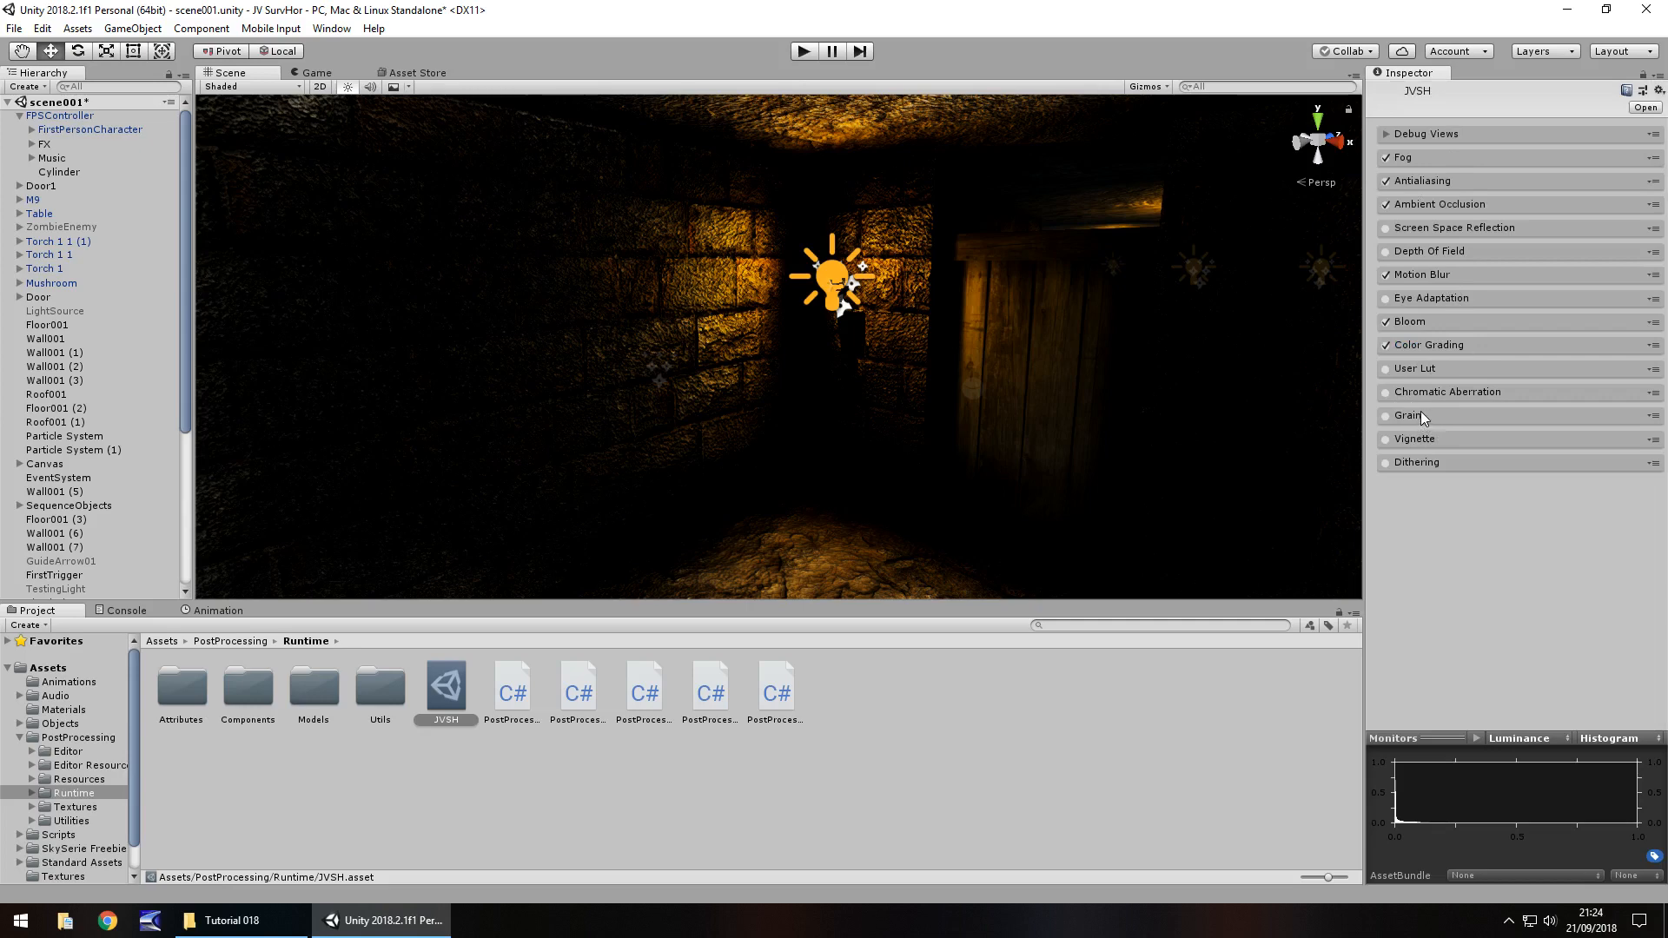
pyautogui.click(1421, 370)
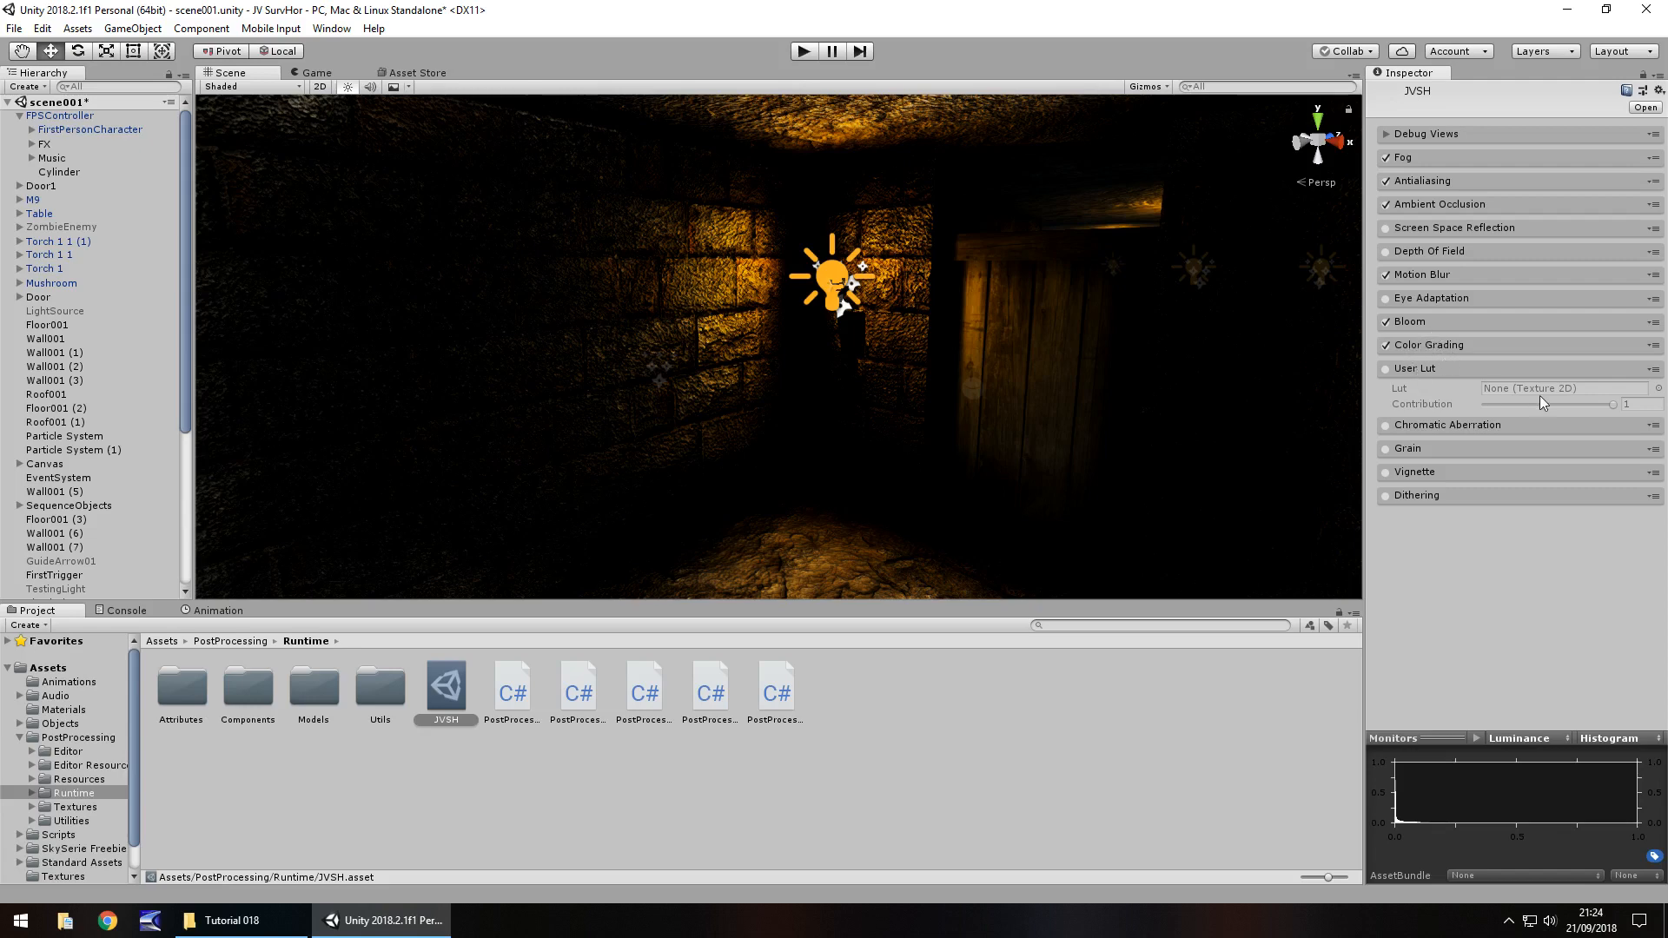
pyautogui.click(1430, 368)
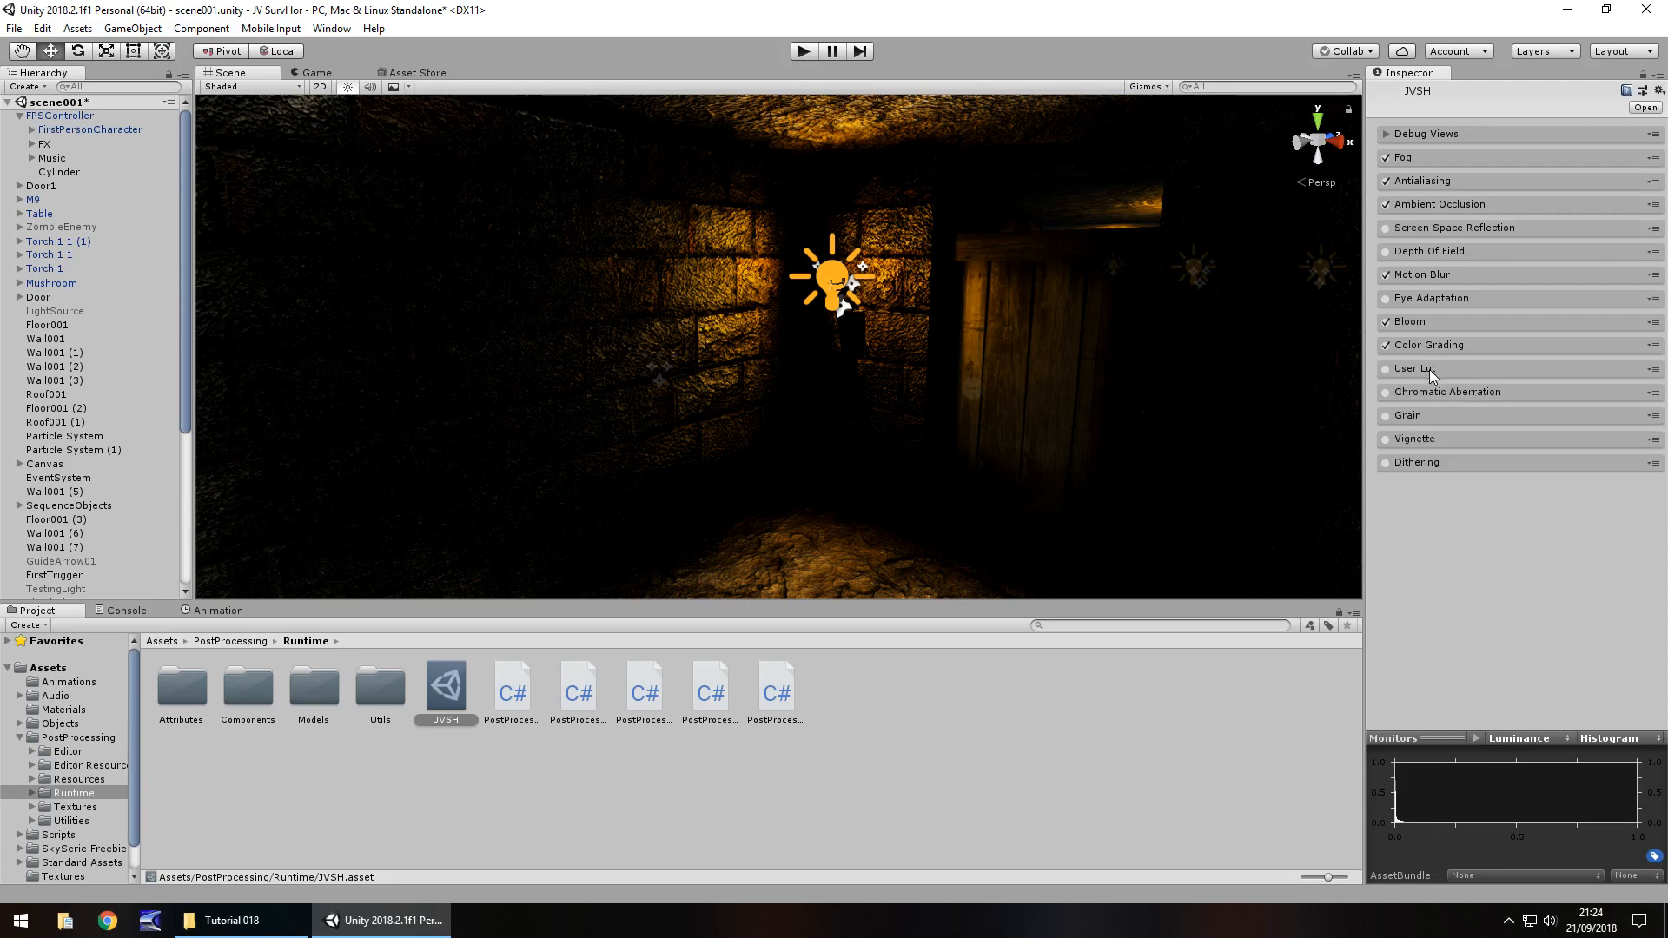
# Try Chromatic Aberration at an intensity of 1 and disable the effect again.
pyautogui.click(1460, 393)
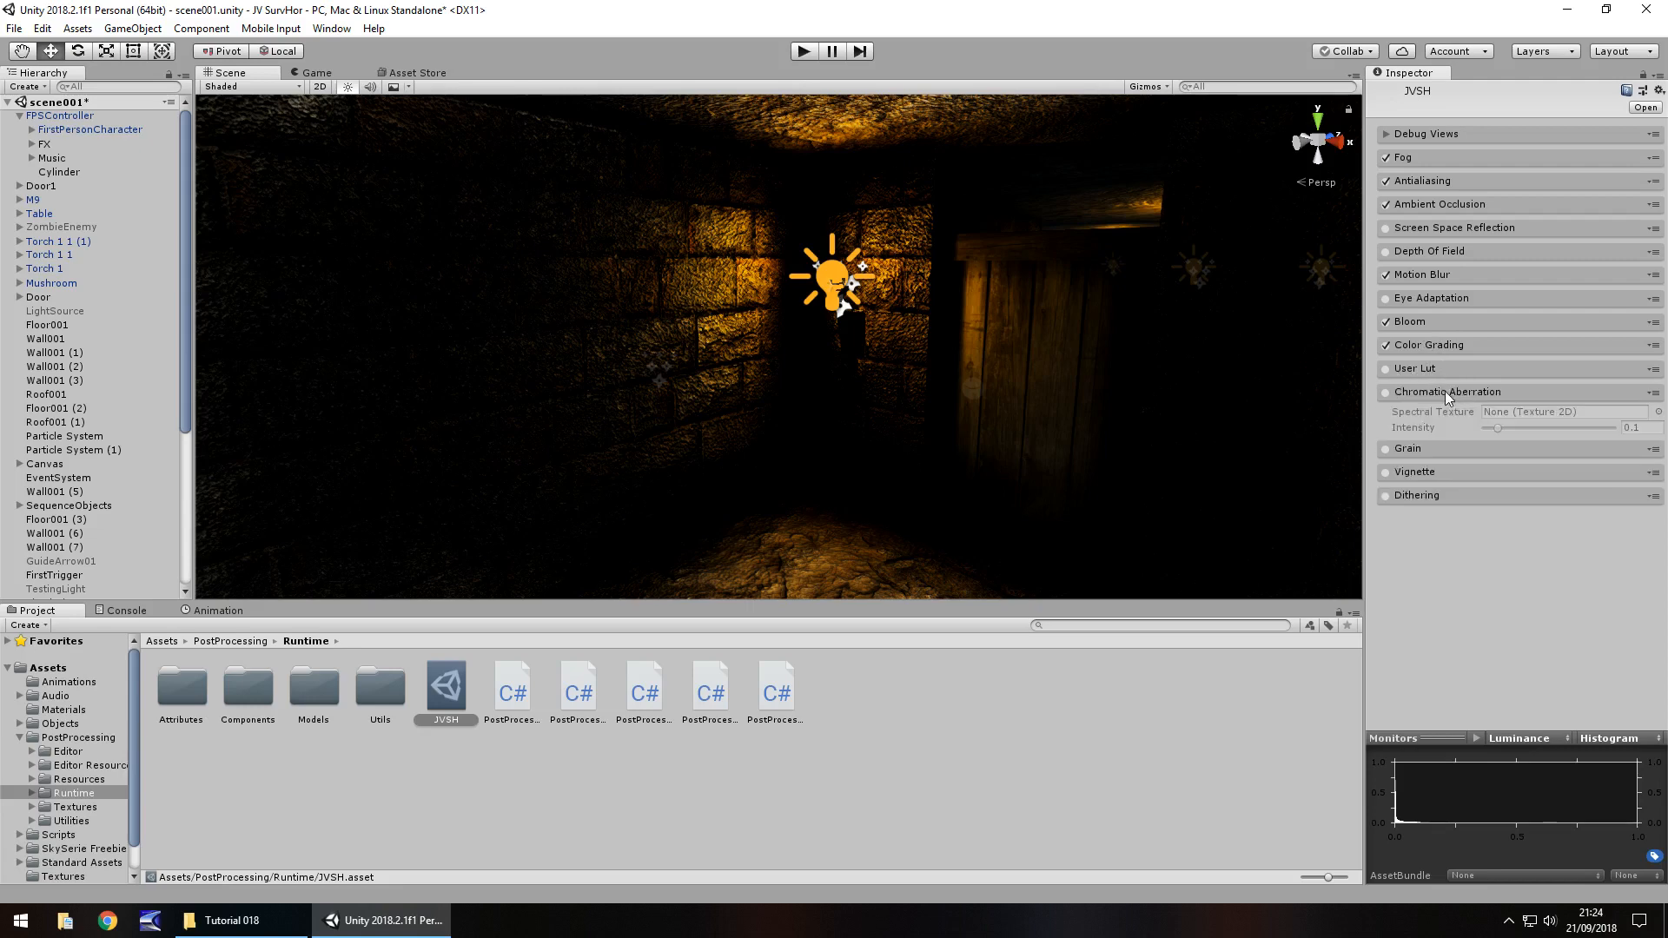
pyautogui.click(1386, 393)
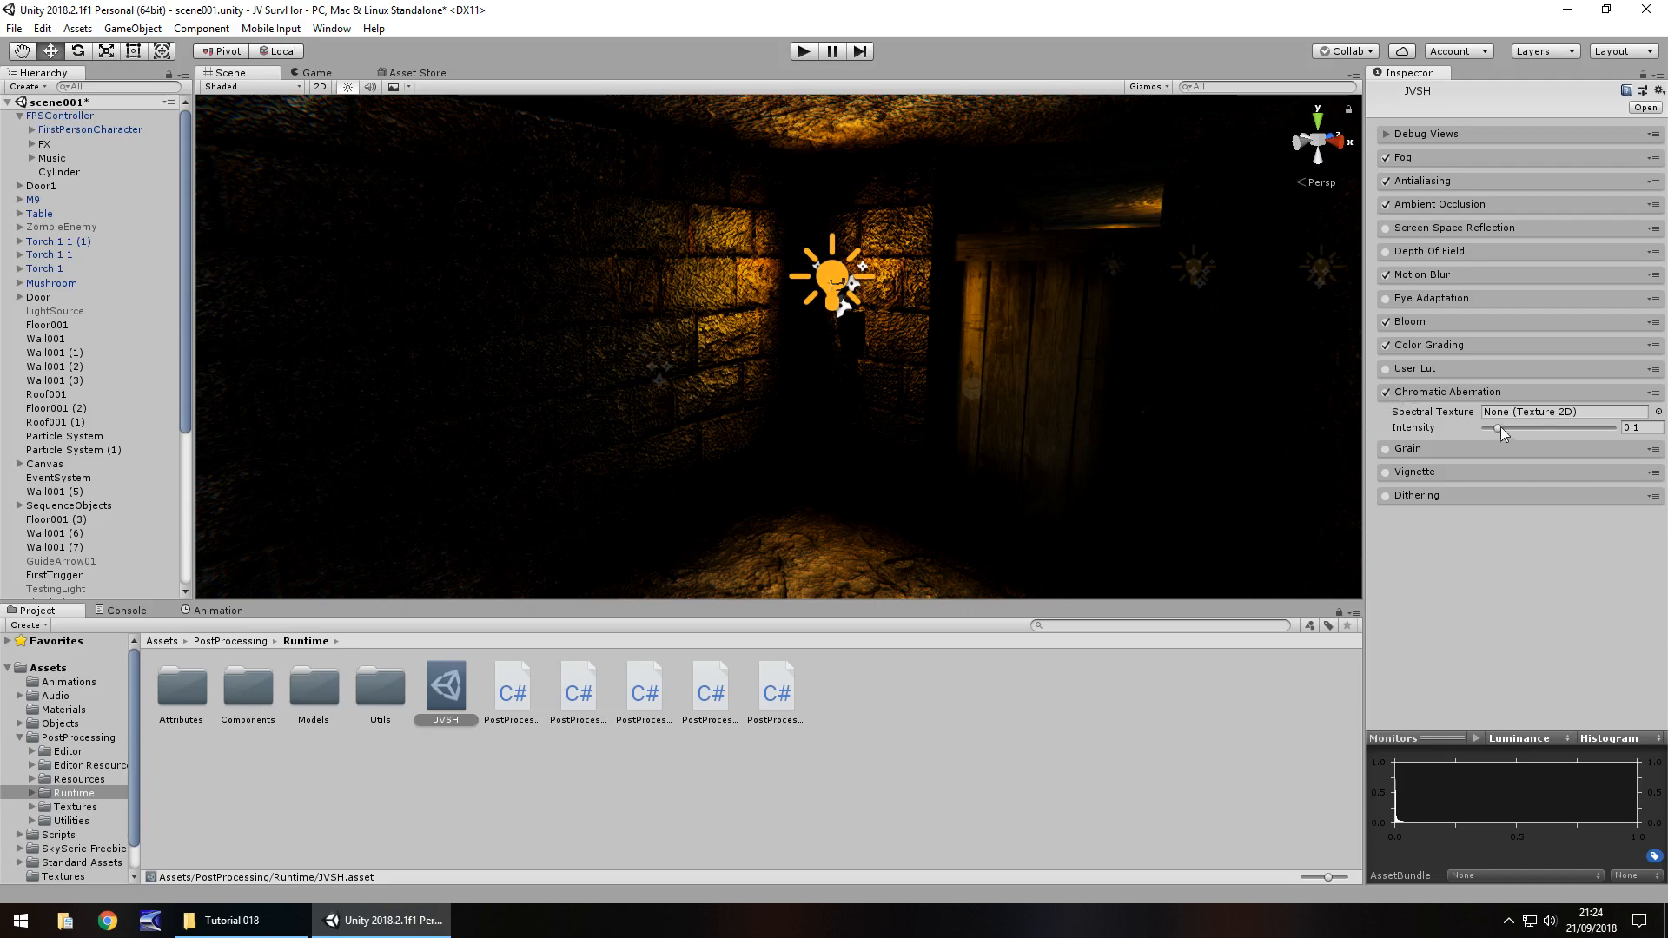
pyautogui.moveTo(1500, 429); pyautogui.dragTo(1666, 432)
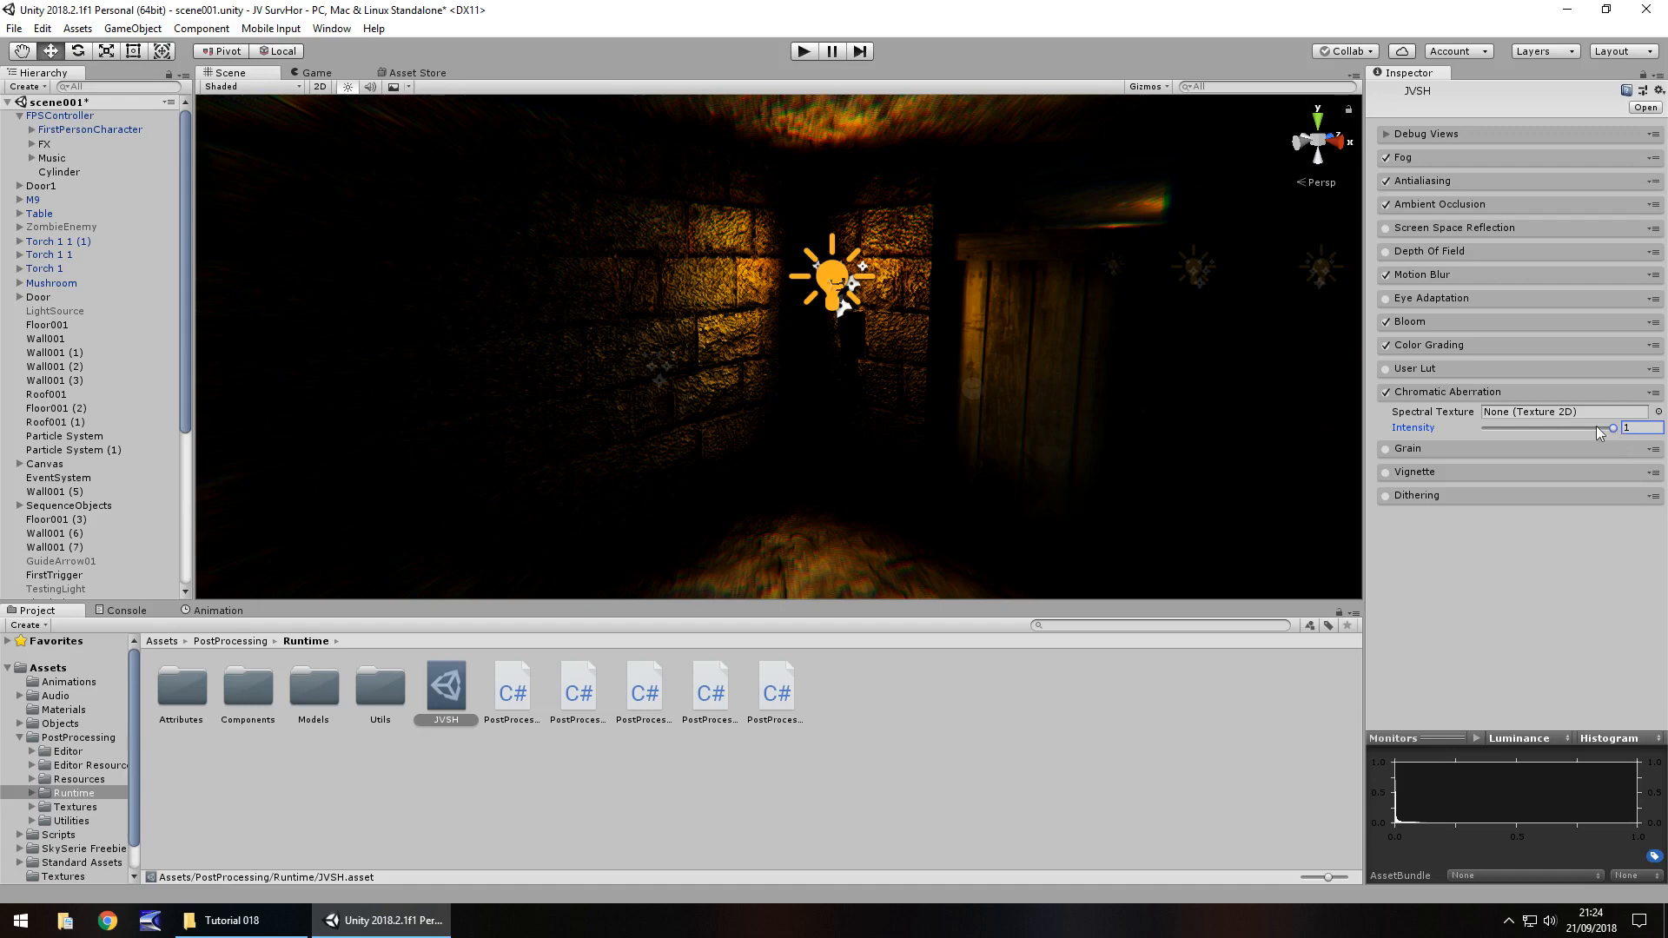
pyautogui.click(1384, 393)
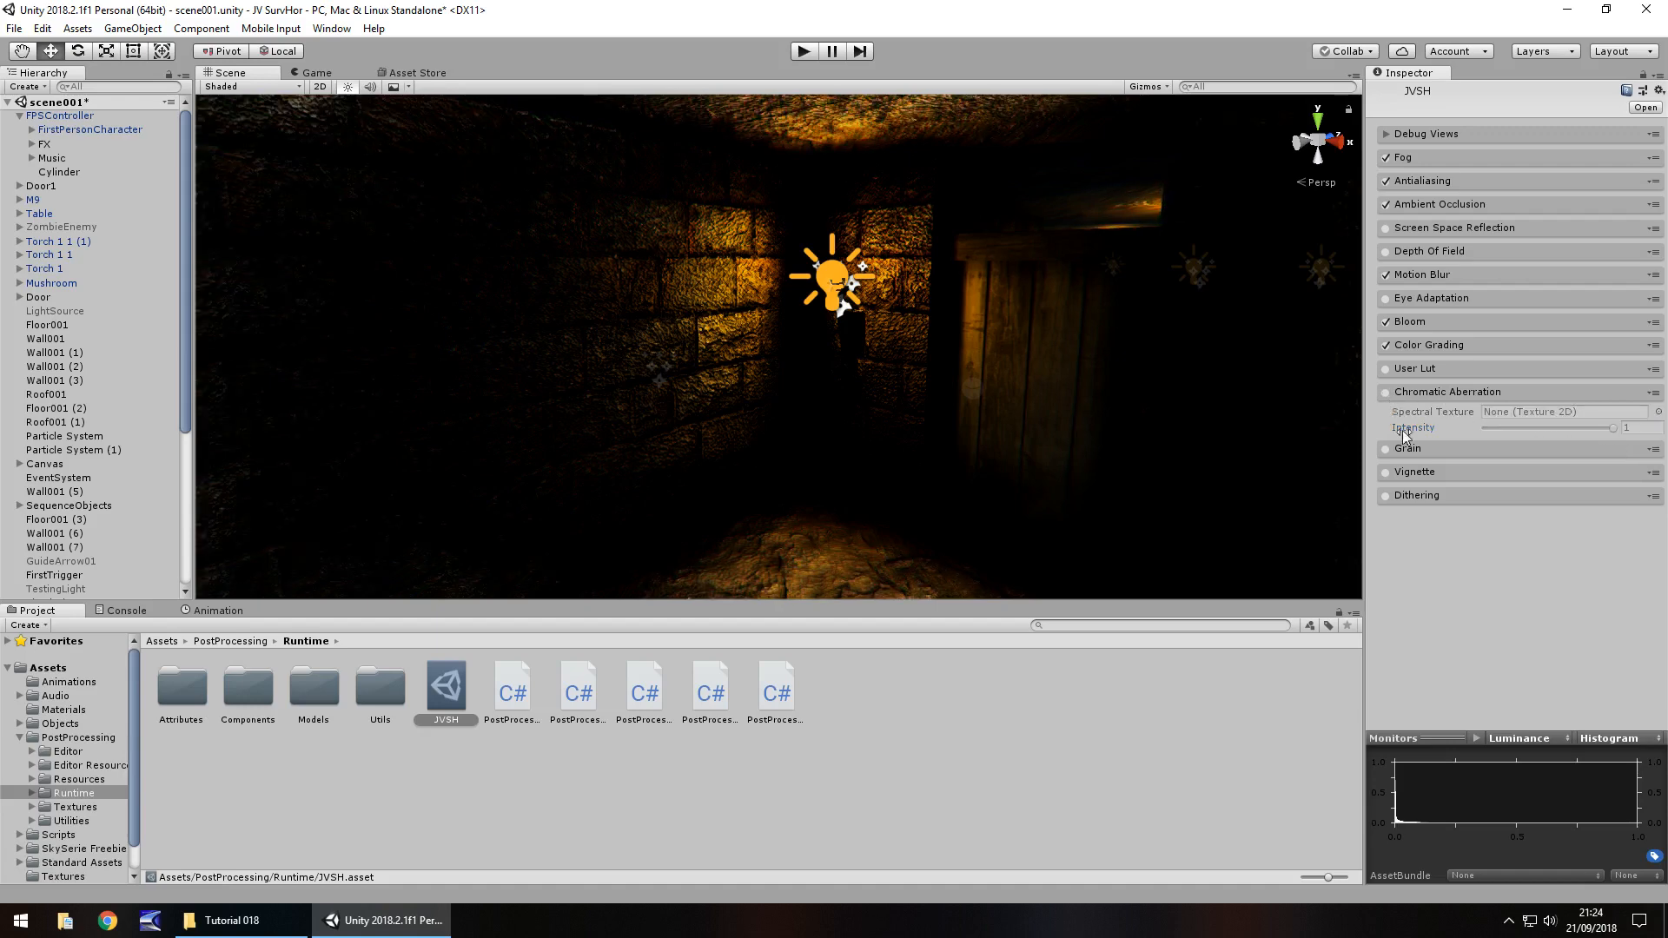
# Expand and enable Grain, try a larger grain size and undo it, and turn off Colored.
pyautogui.click(1414, 449)
pyautogui.click(1386, 449)
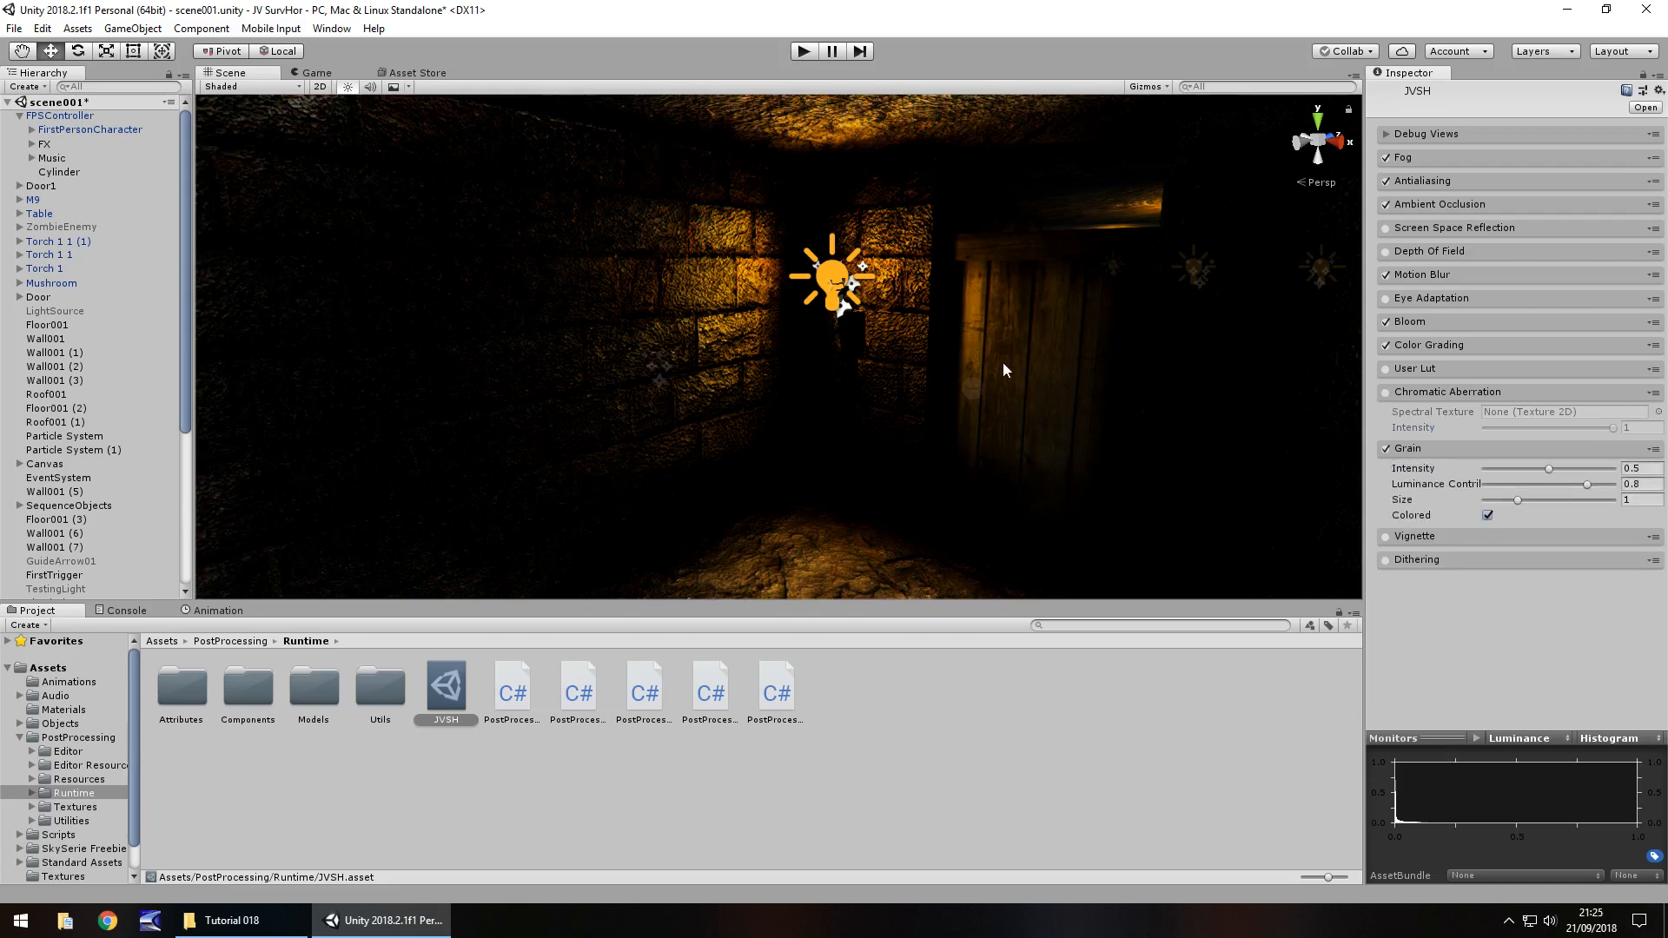
pyautogui.moveTo(1550, 467); pyautogui.dragTo(1552, 476)
pyautogui.moveTo(1517, 501); pyautogui.dragTo(1610, 506)
pyautogui.hotkey('ctrl', 'z')
pyautogui.click(1486, 515)
# Enable Vignette, run the game to compare the view with and without it, and expand its settings.
pyautogui.click(1388, 536)
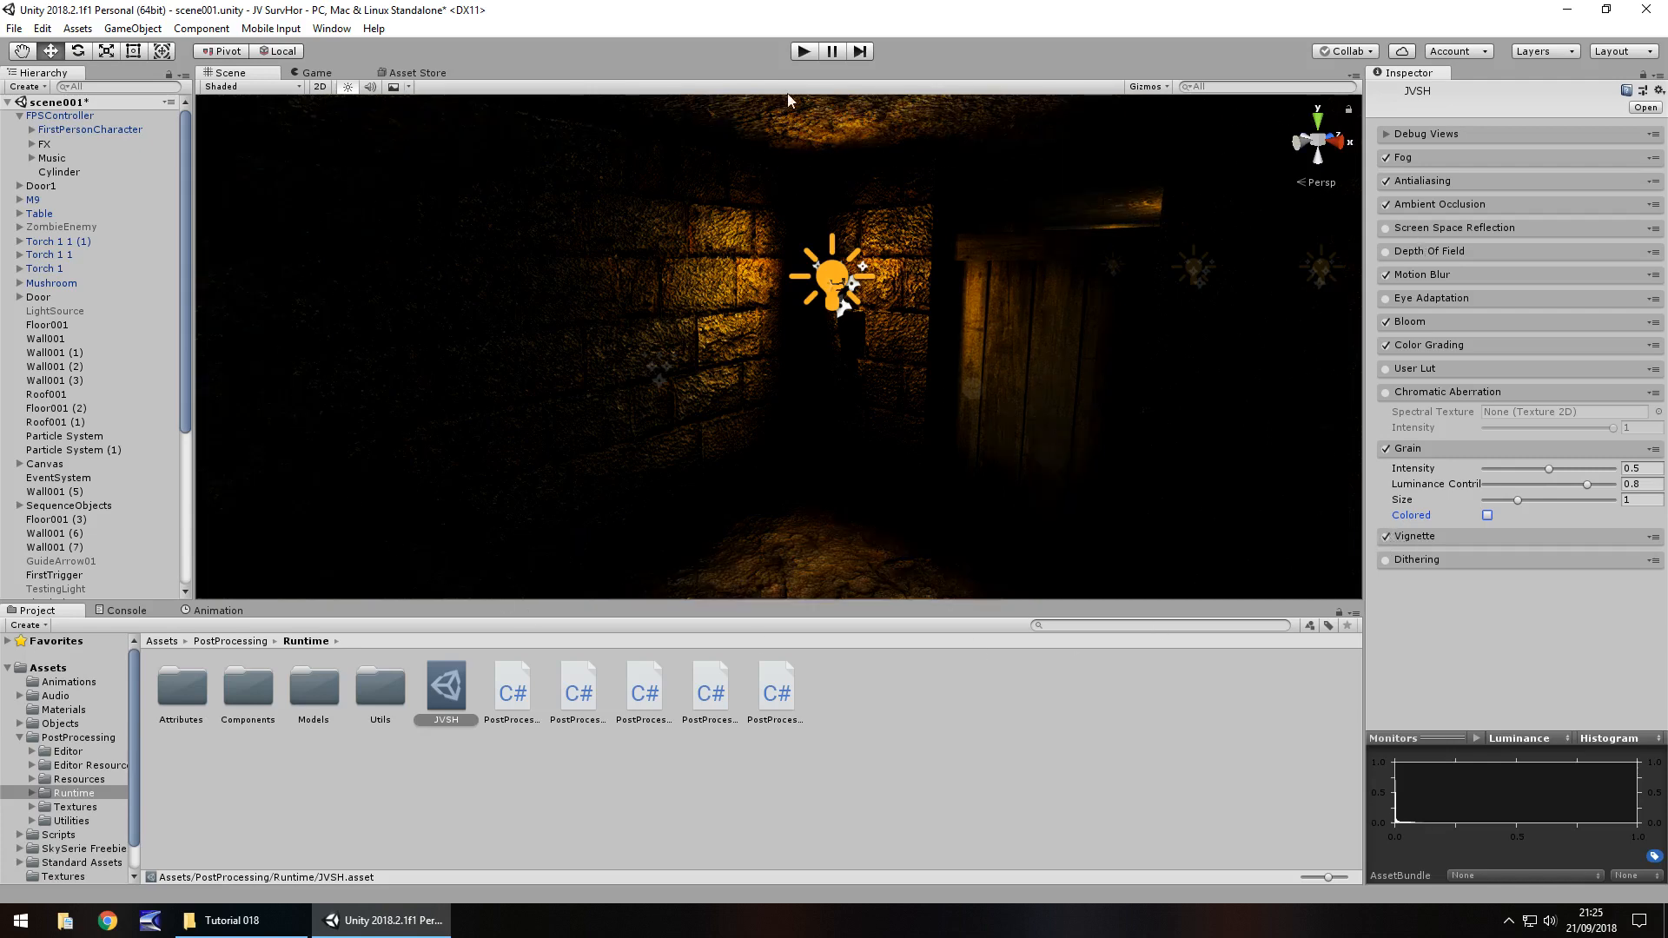
pyautogui.click(804, 51)
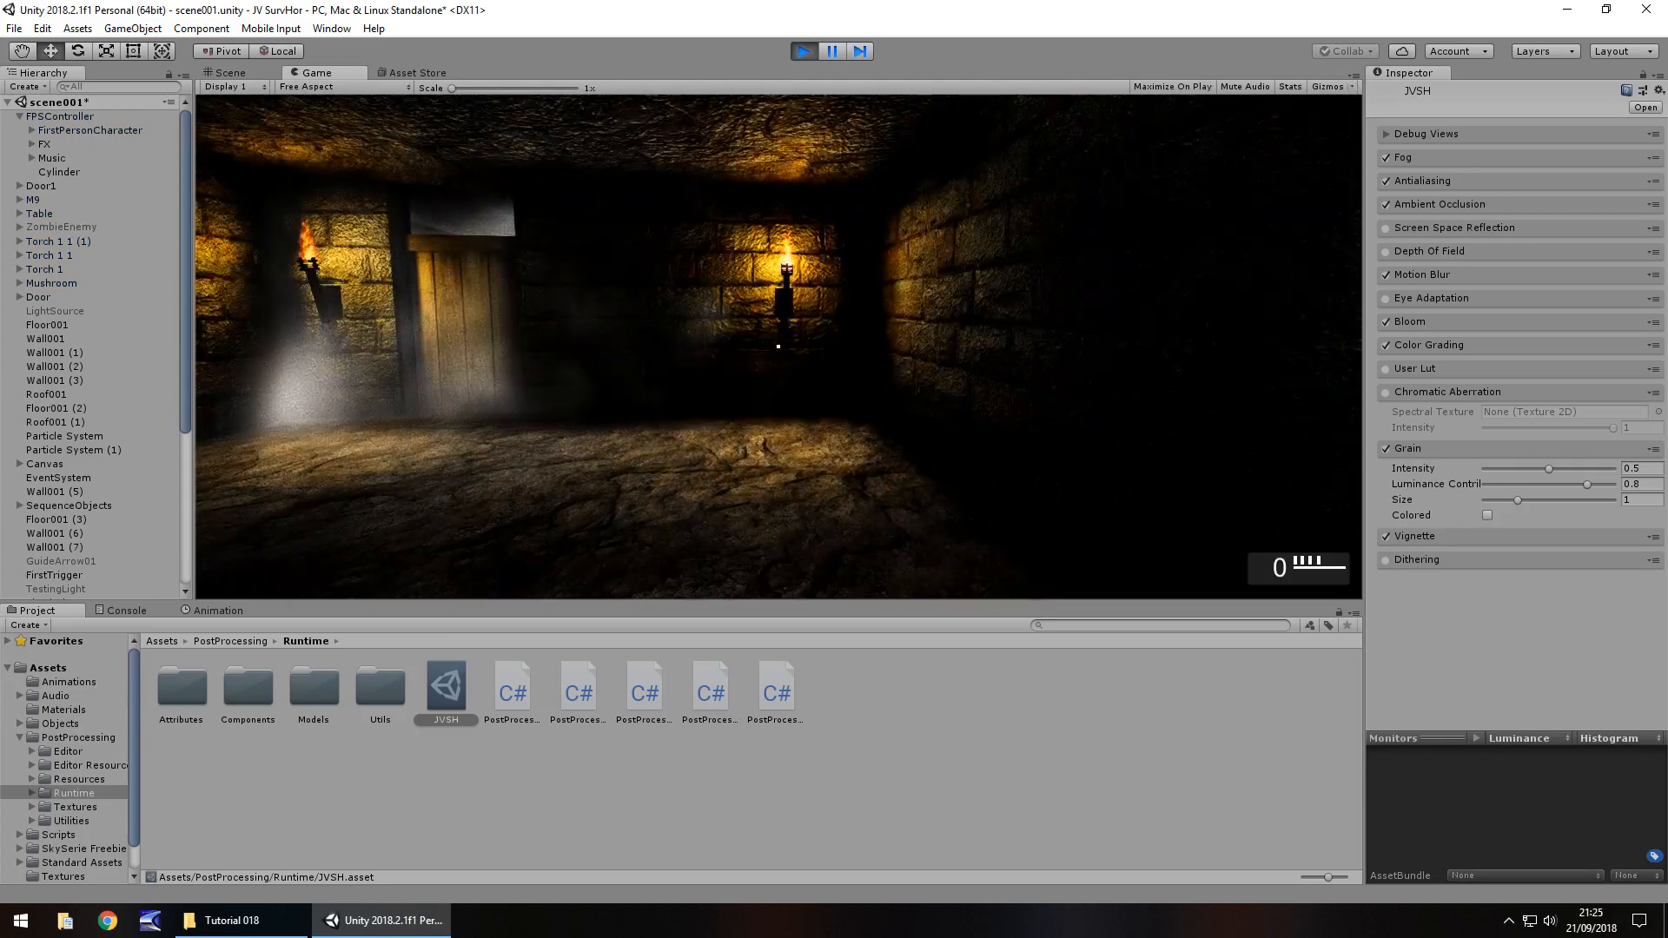
pyautogui.press('Escape')
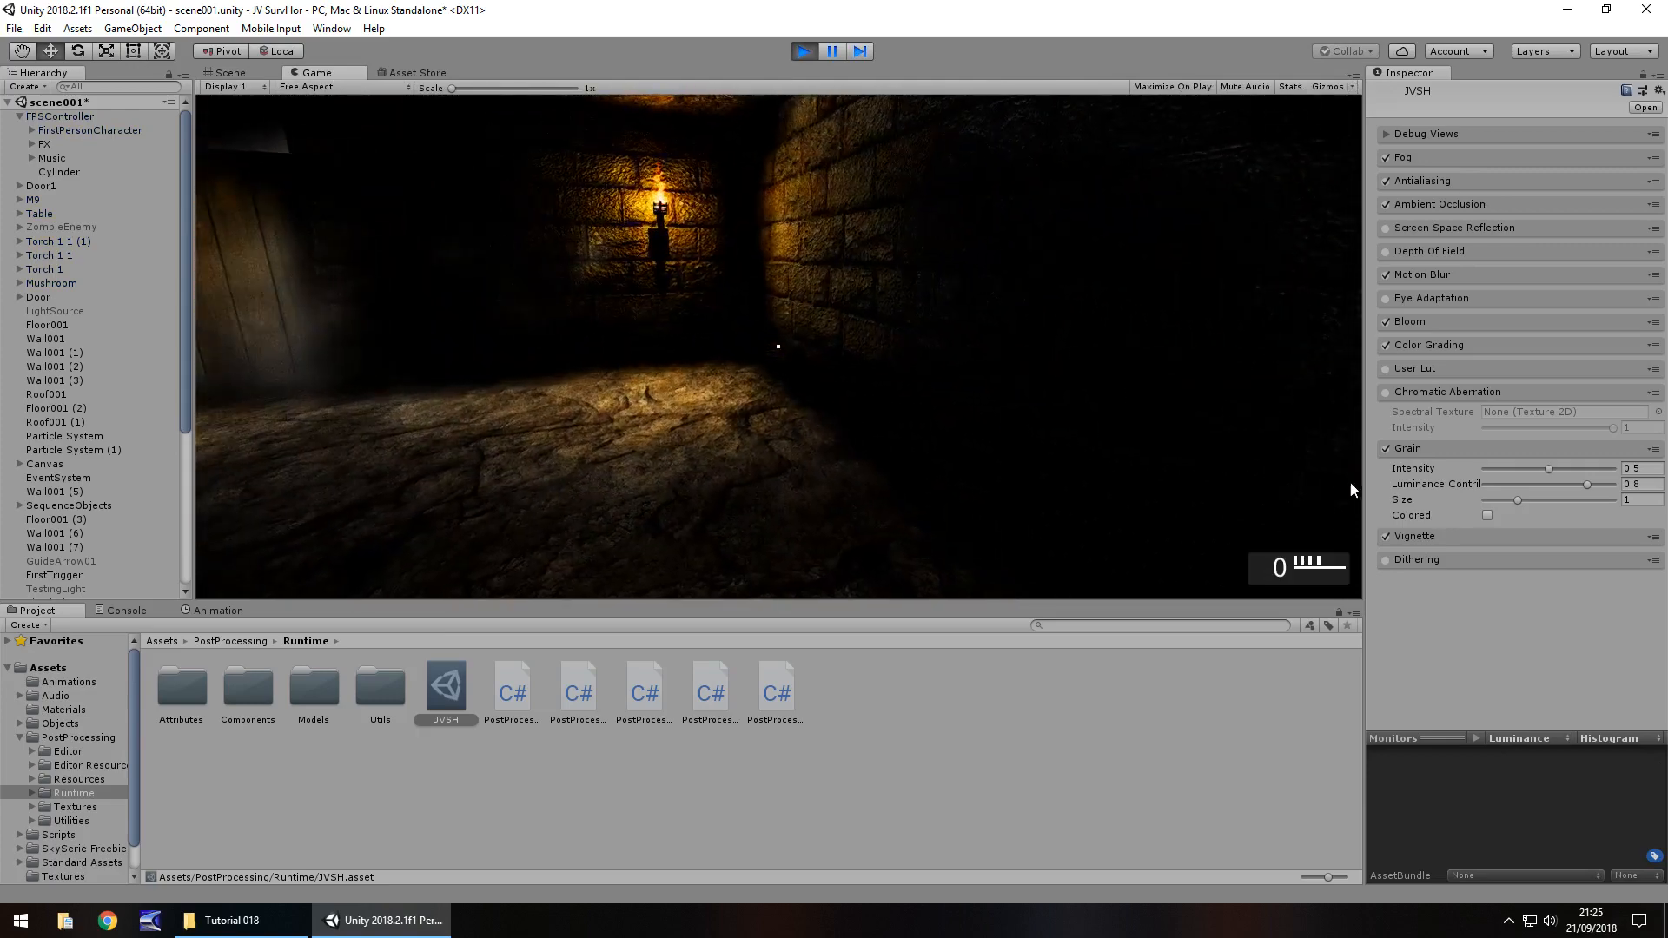
pyautogui.click(1386, 537)
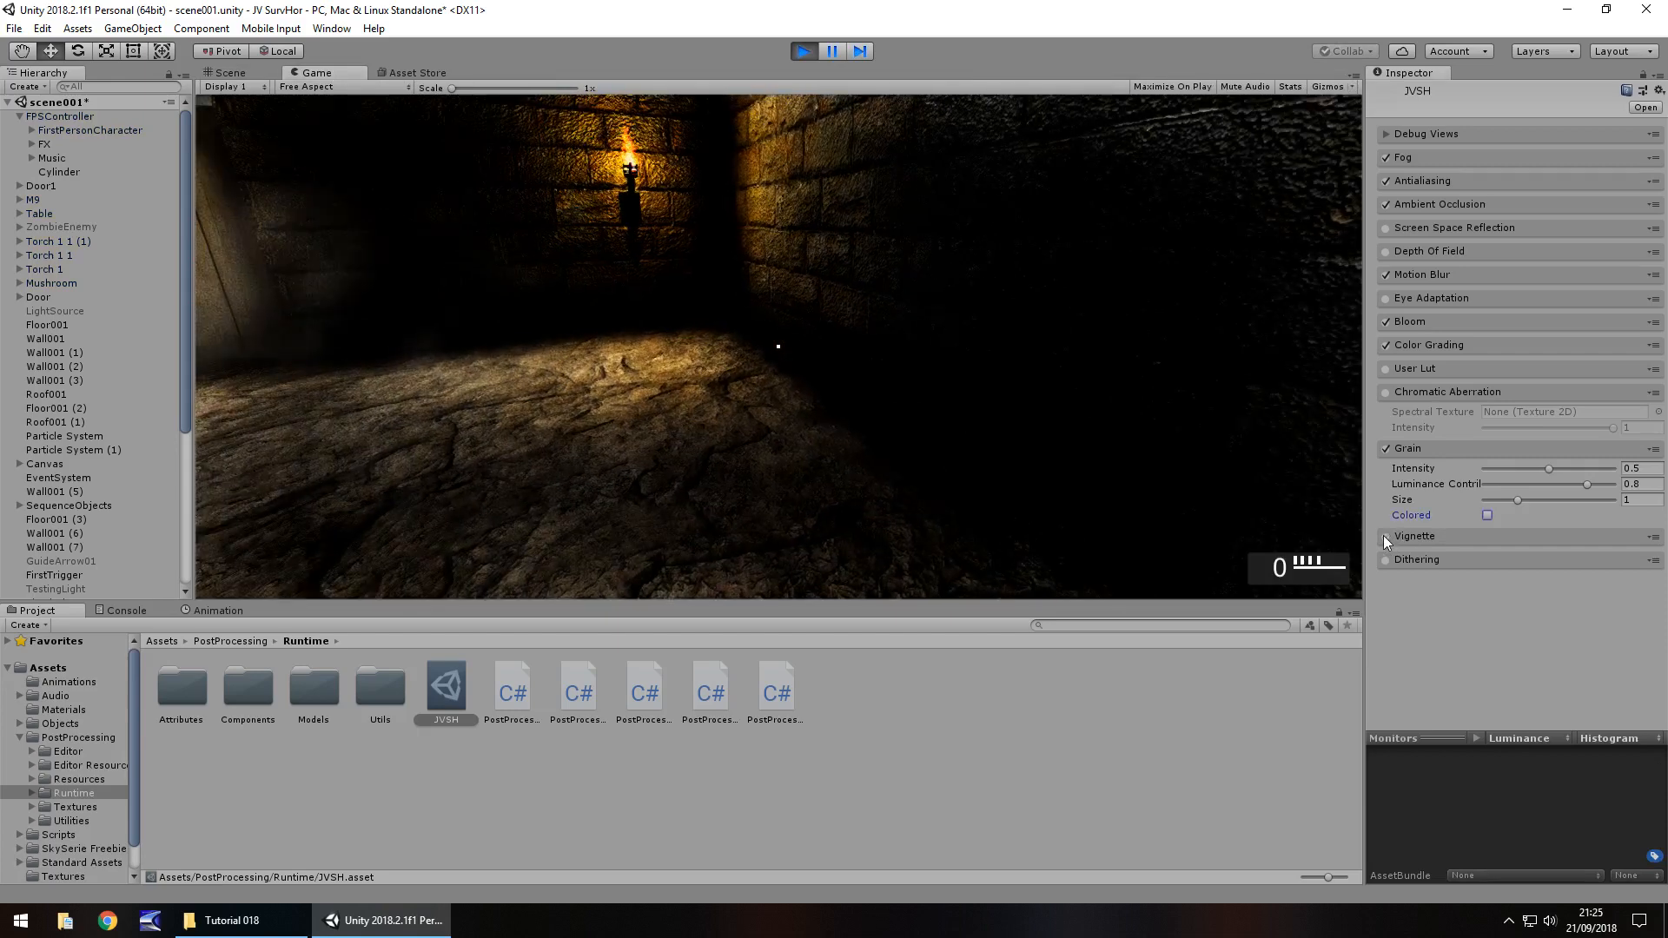
pyautogui.click(1385, 537)
pyautogui.click(1417, 536)
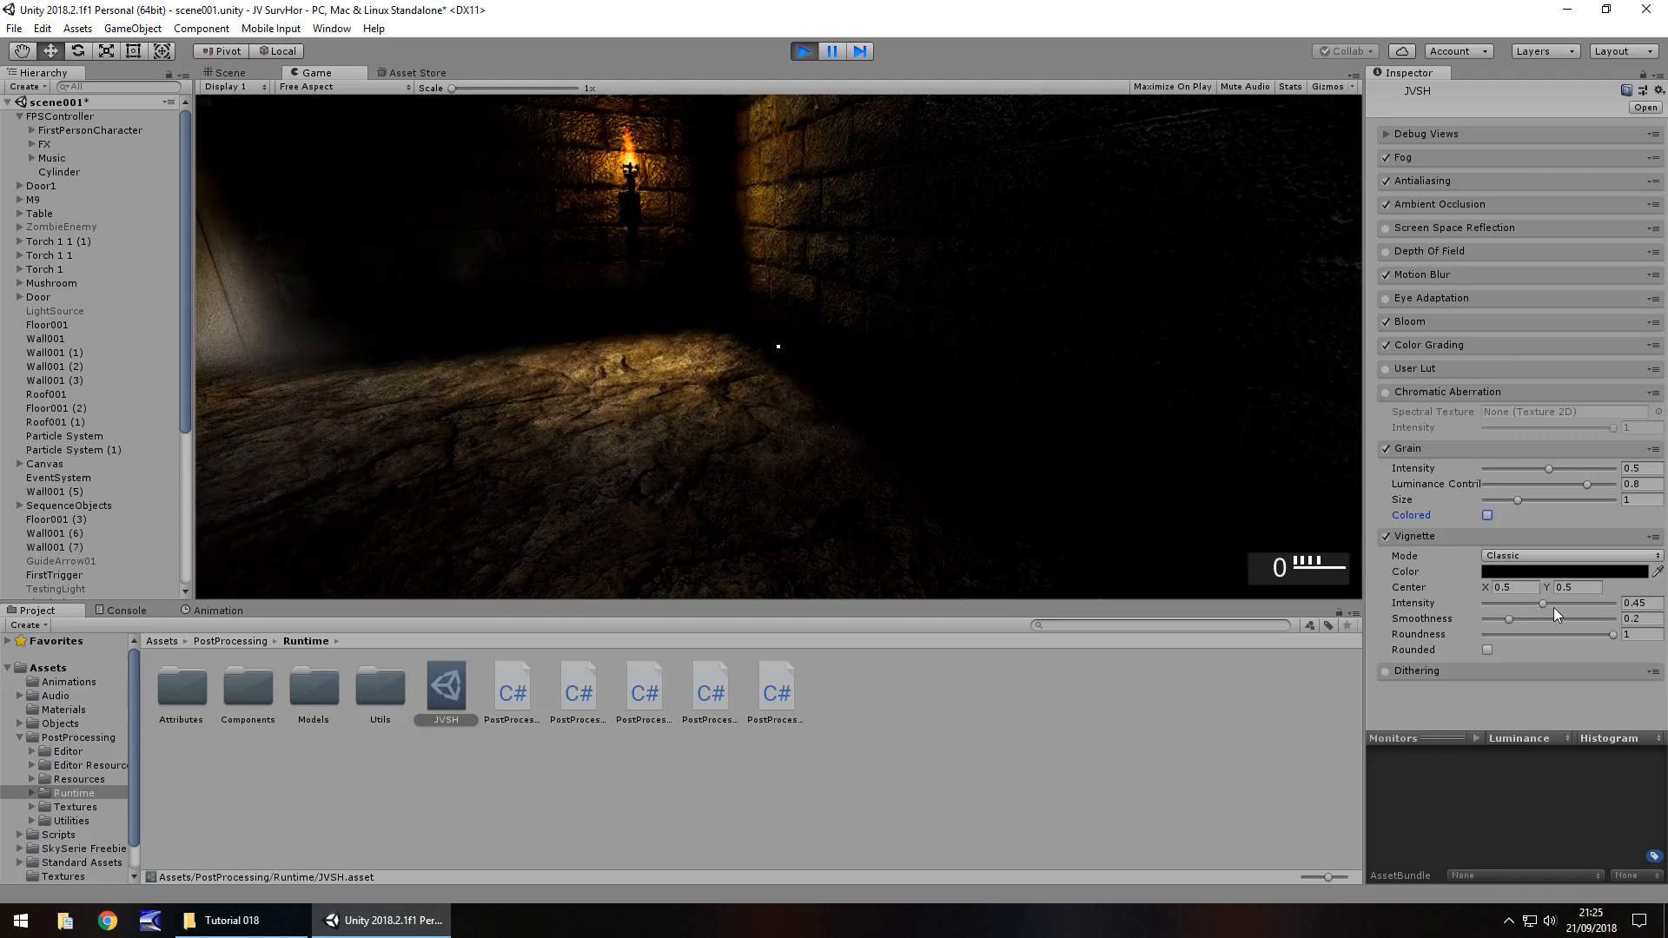
# Try a Vignette intensity of 1, set it back to 0.45, and look around in the running game.
pyautogui.moveTo(1543, 604); pyautogui.dragTo(1634, 611)
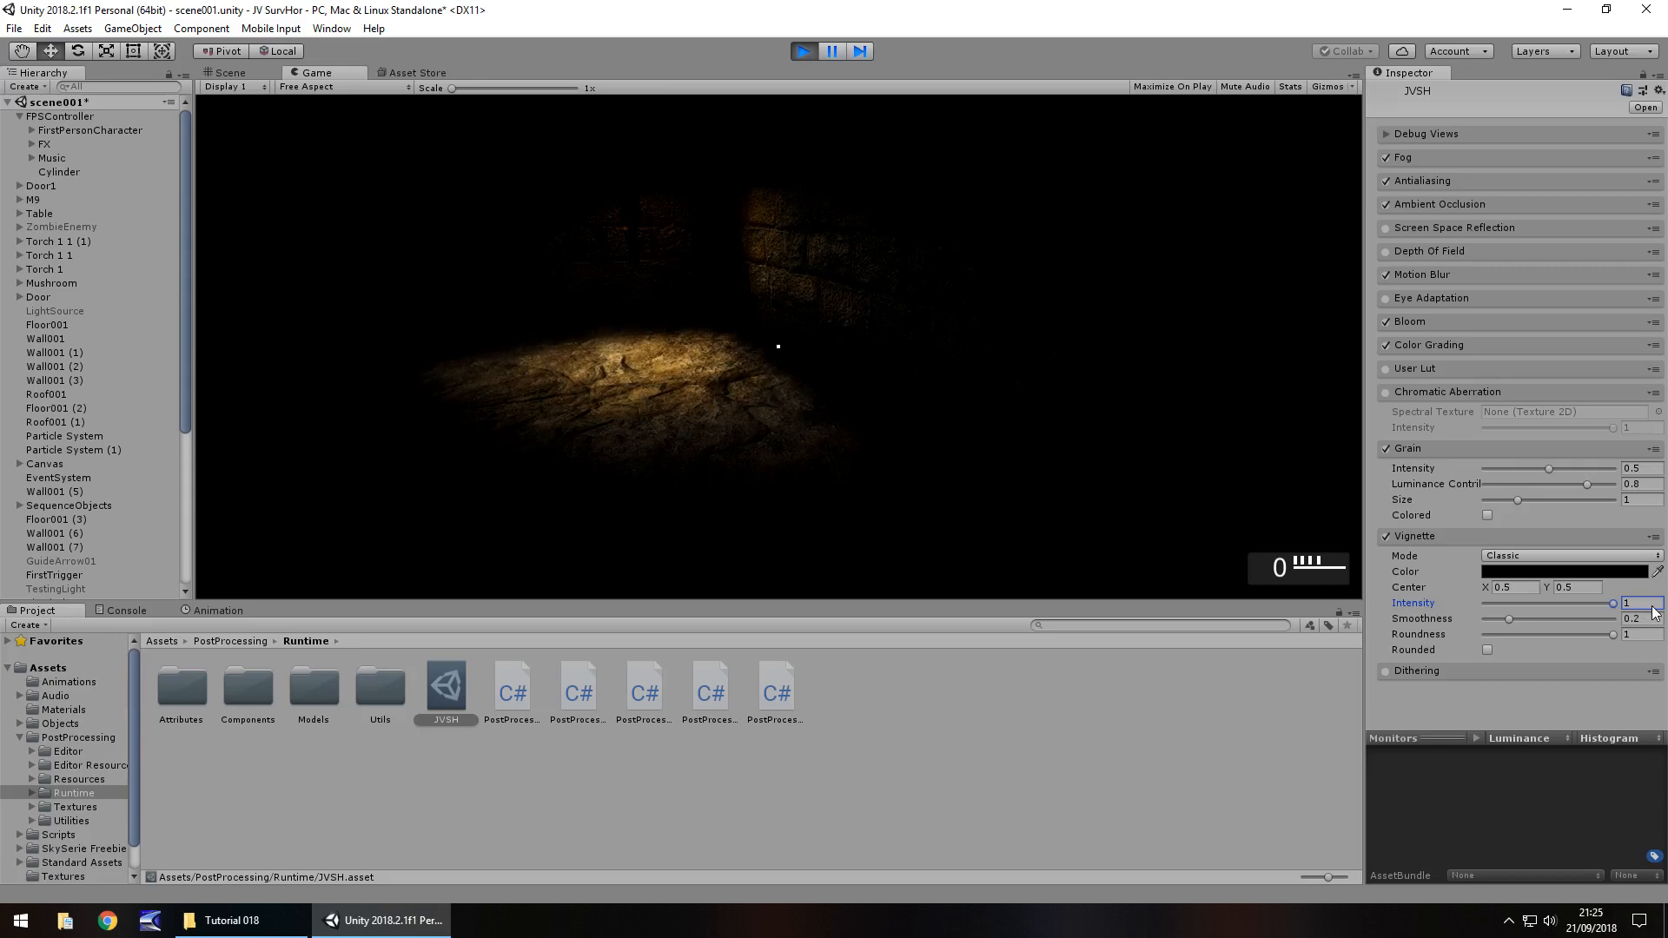
pyautogui.click(1652, 604)
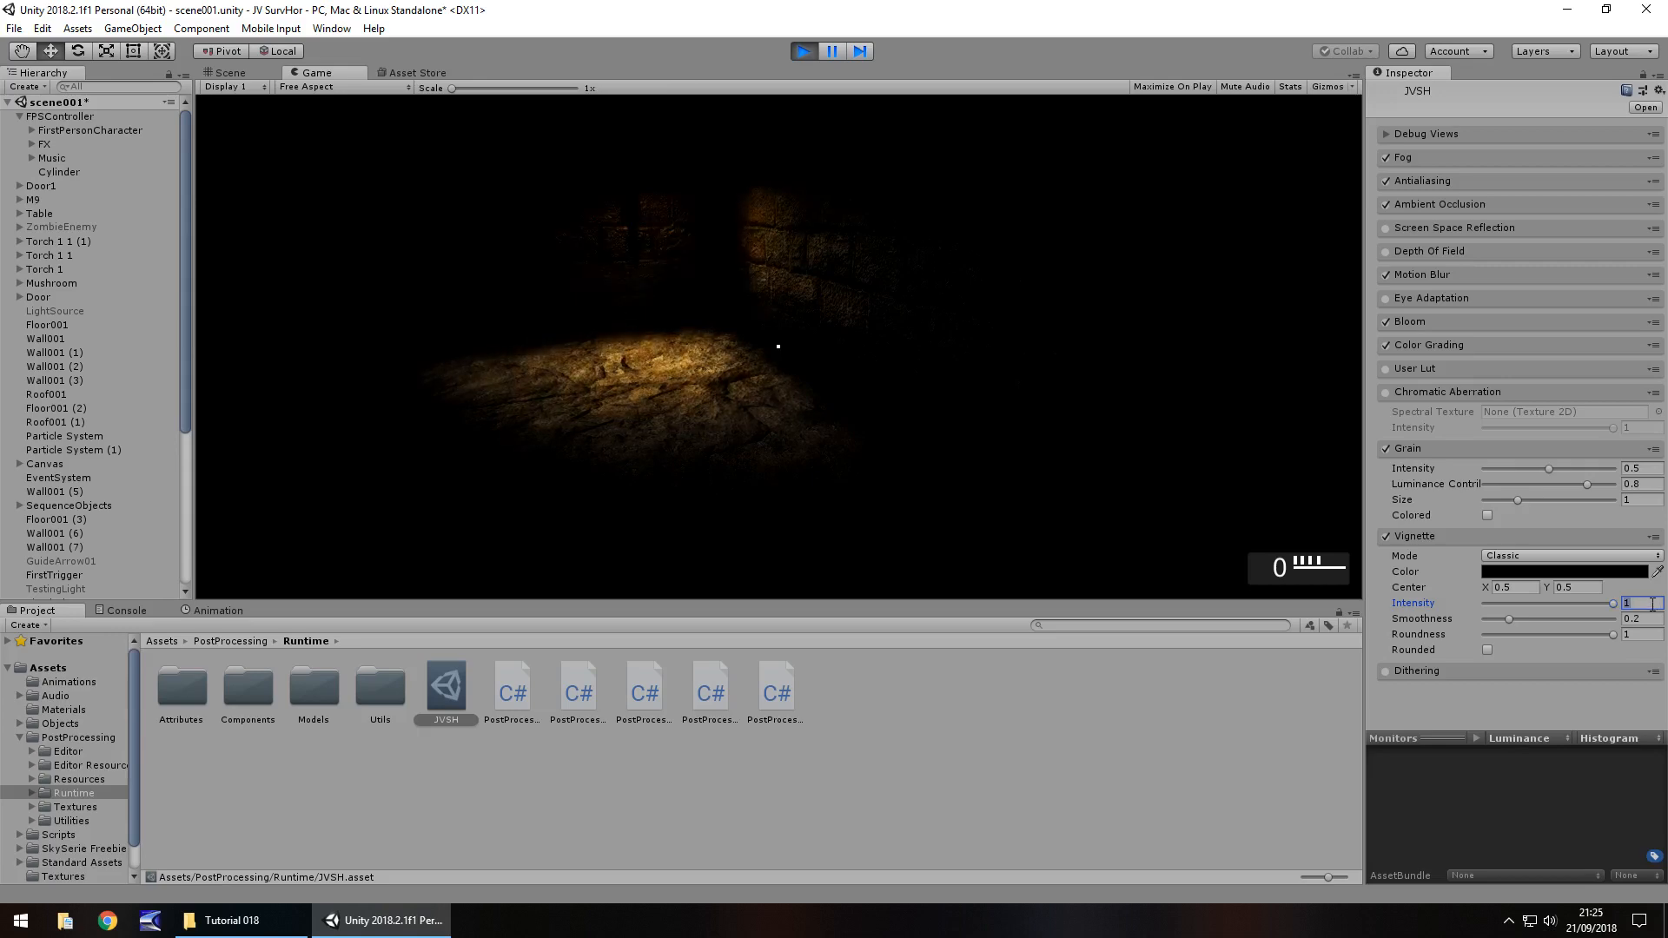
pyautogui.write('.45')
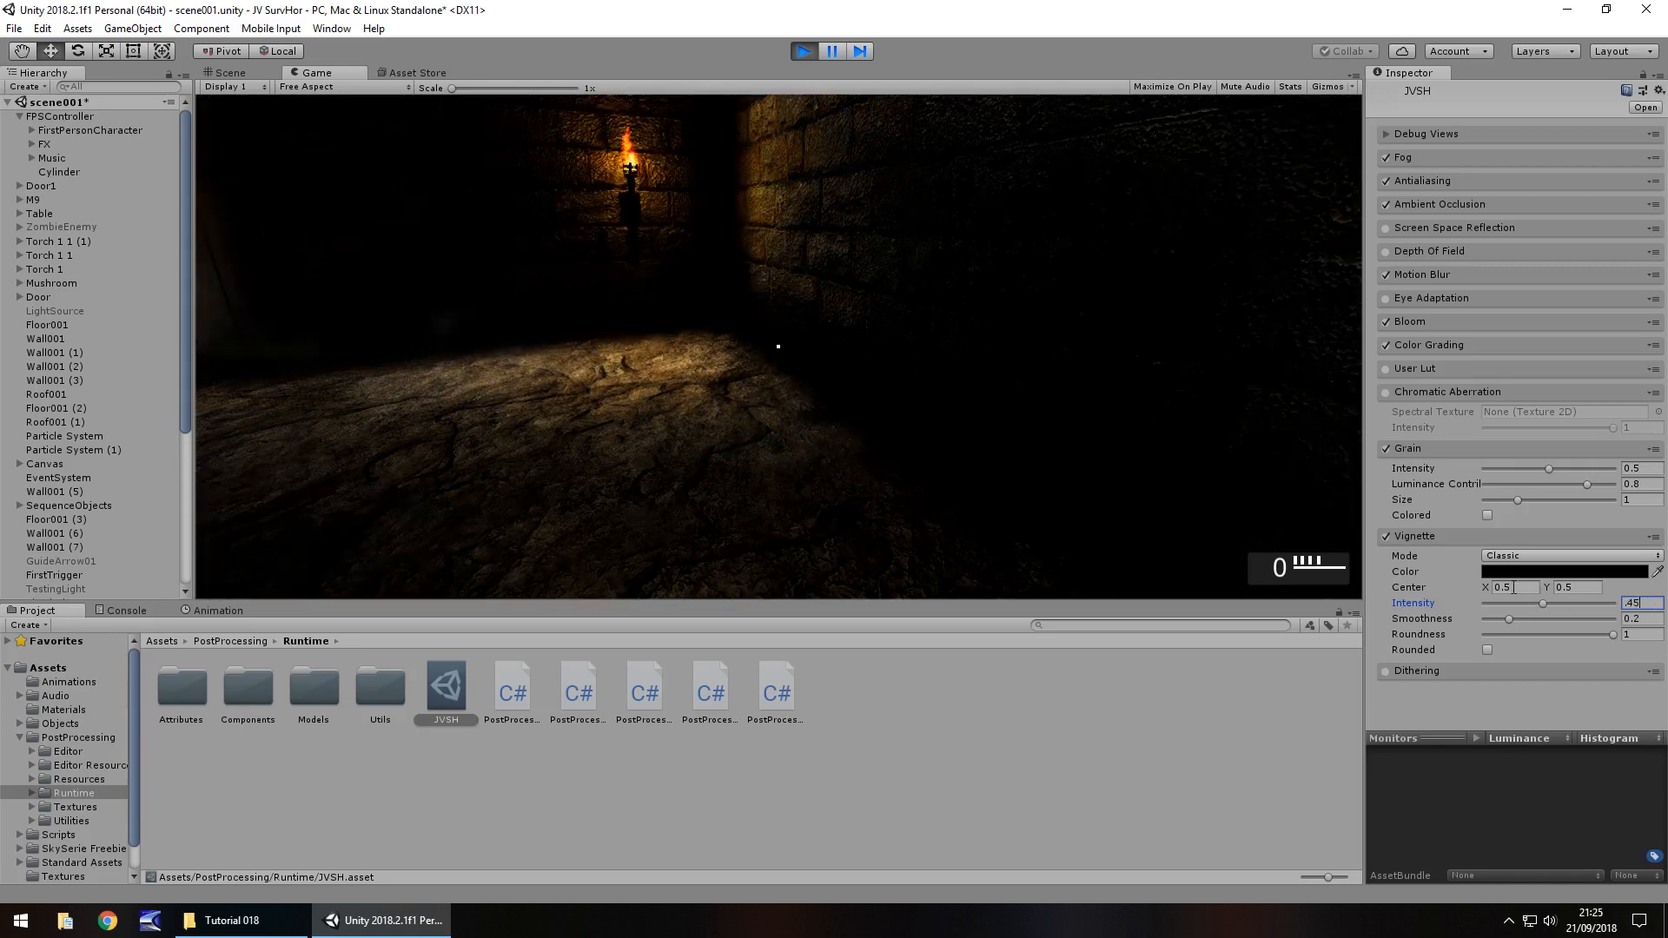
pyautogui.click(967, 374)
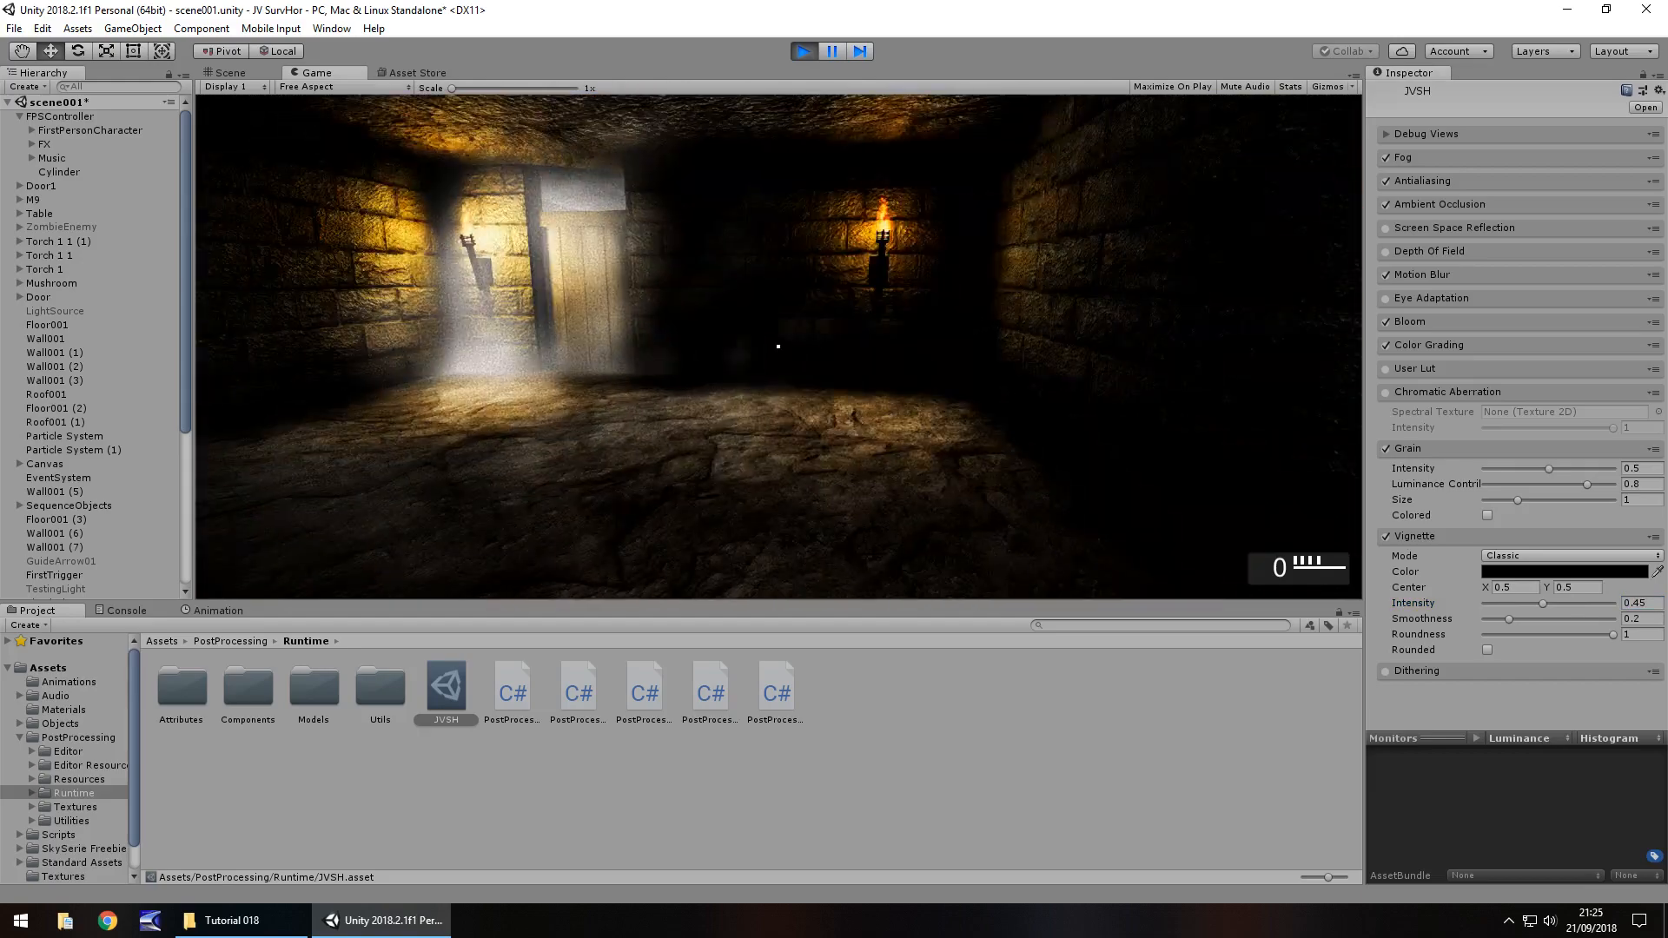
# Lower the JVSH profile's Grain intensity to about 0.223 and return to the running game.
pyautogui.press('Escape')
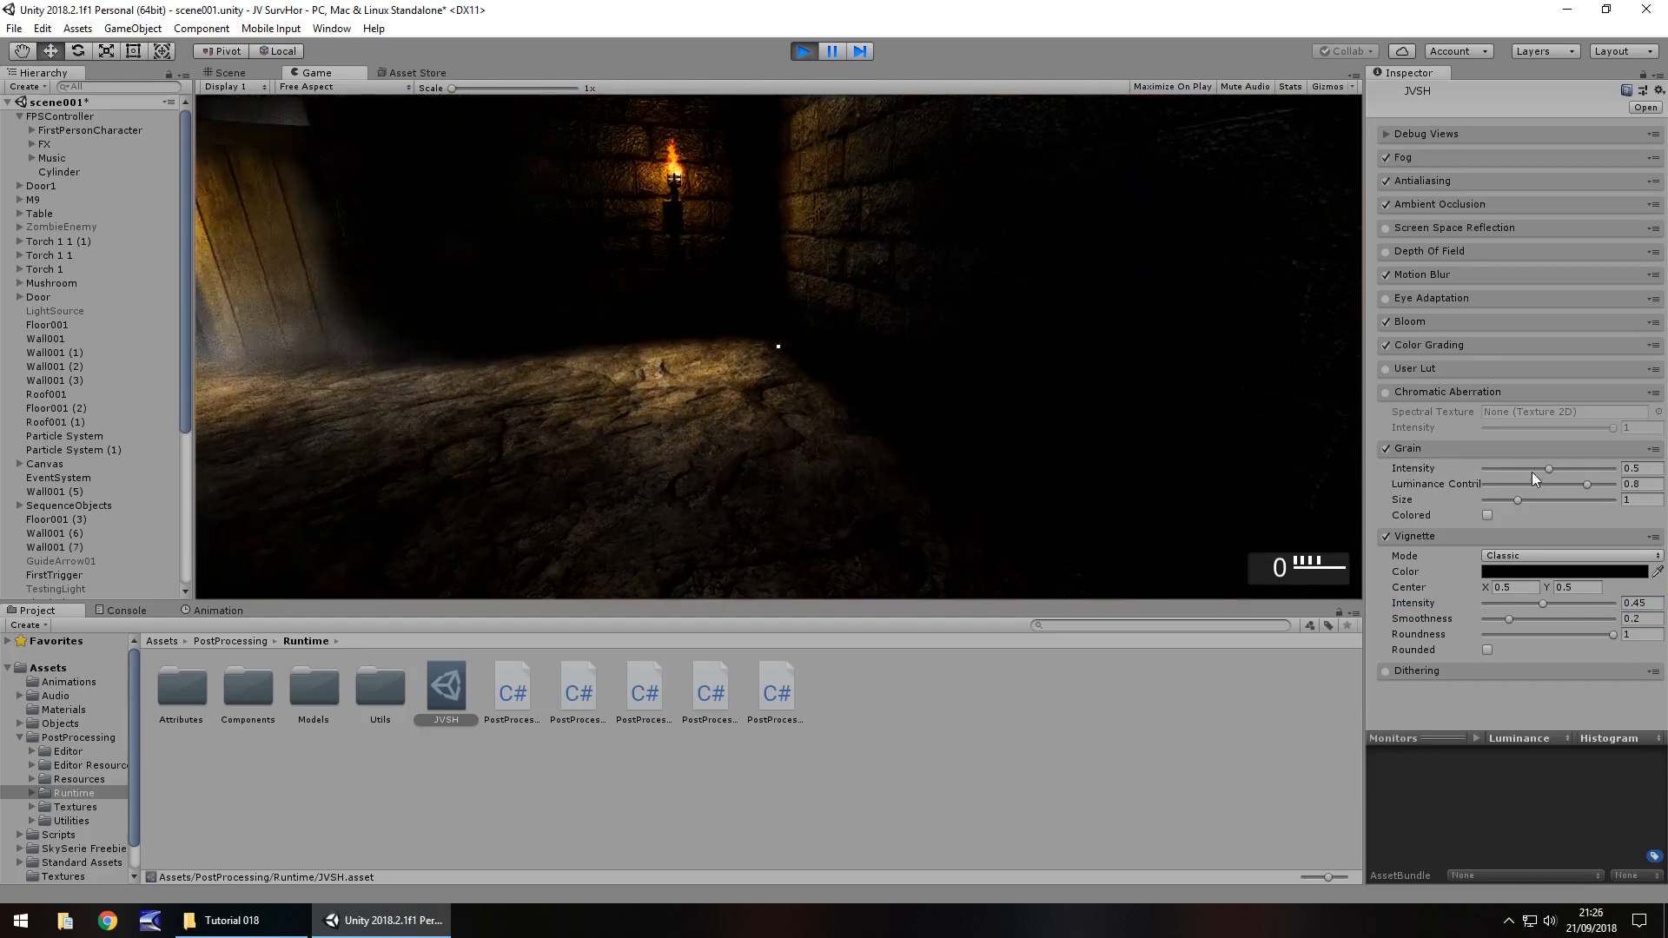
pyautogui.moveTo(1550, 467); pyautogui.dragTo(1516, 474)
pyautogui.click(1208, 447)
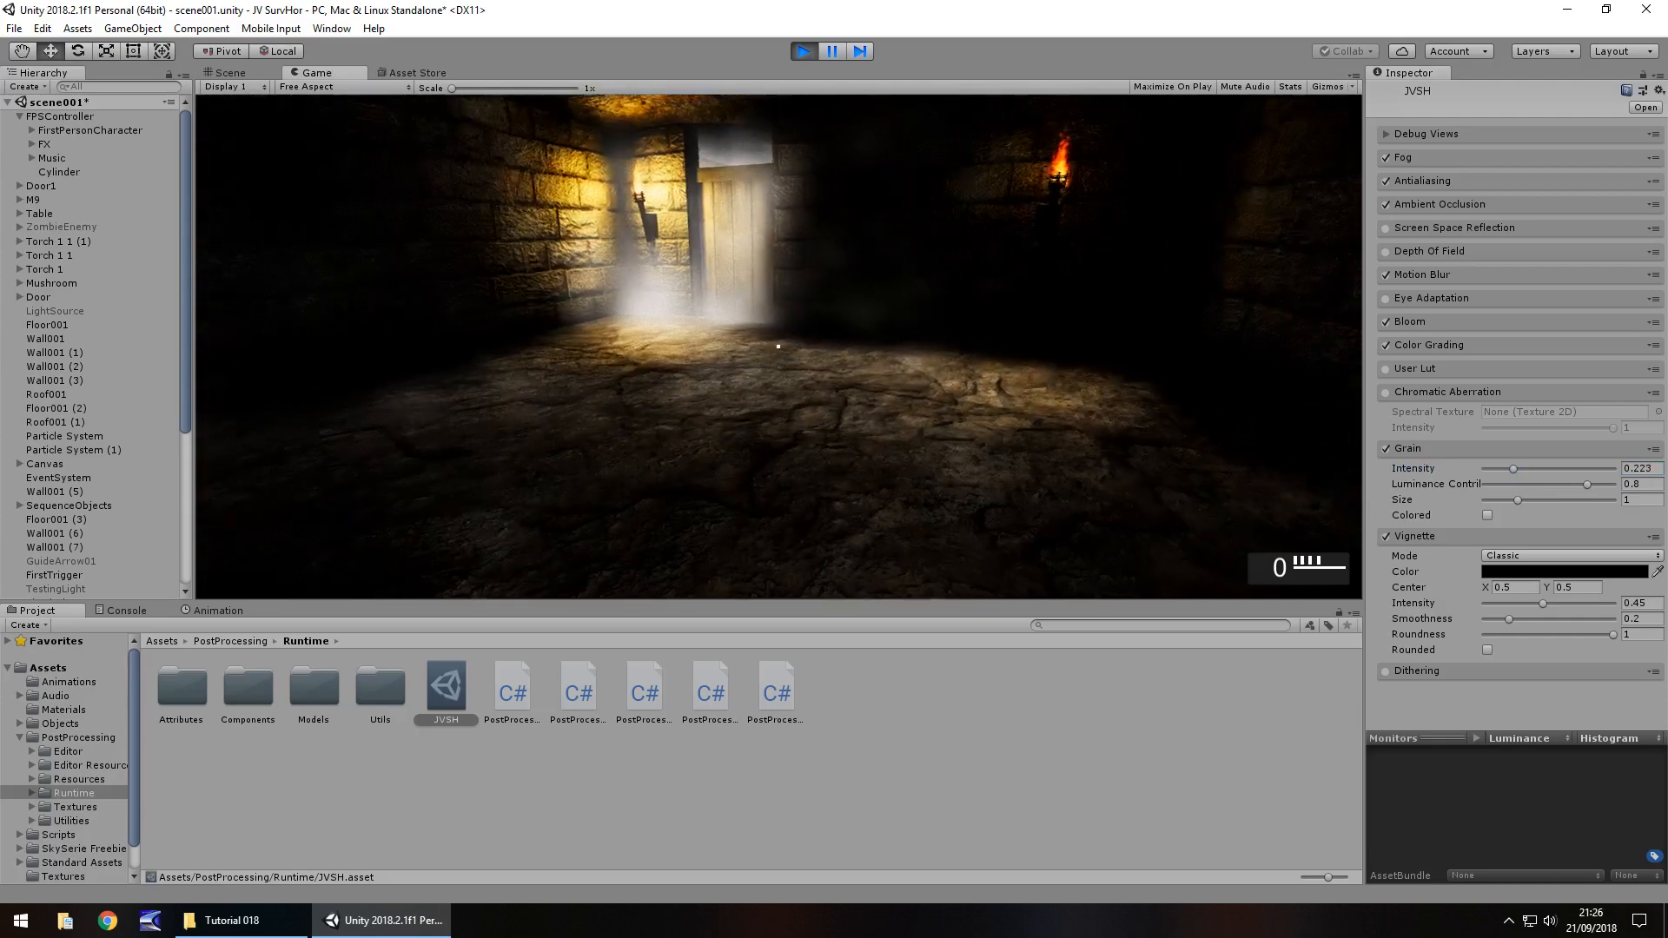
# Walk through the running game to the weapon on the table, pick it up and continue towards the corridor to check the effects.
pyautogui.press('w')
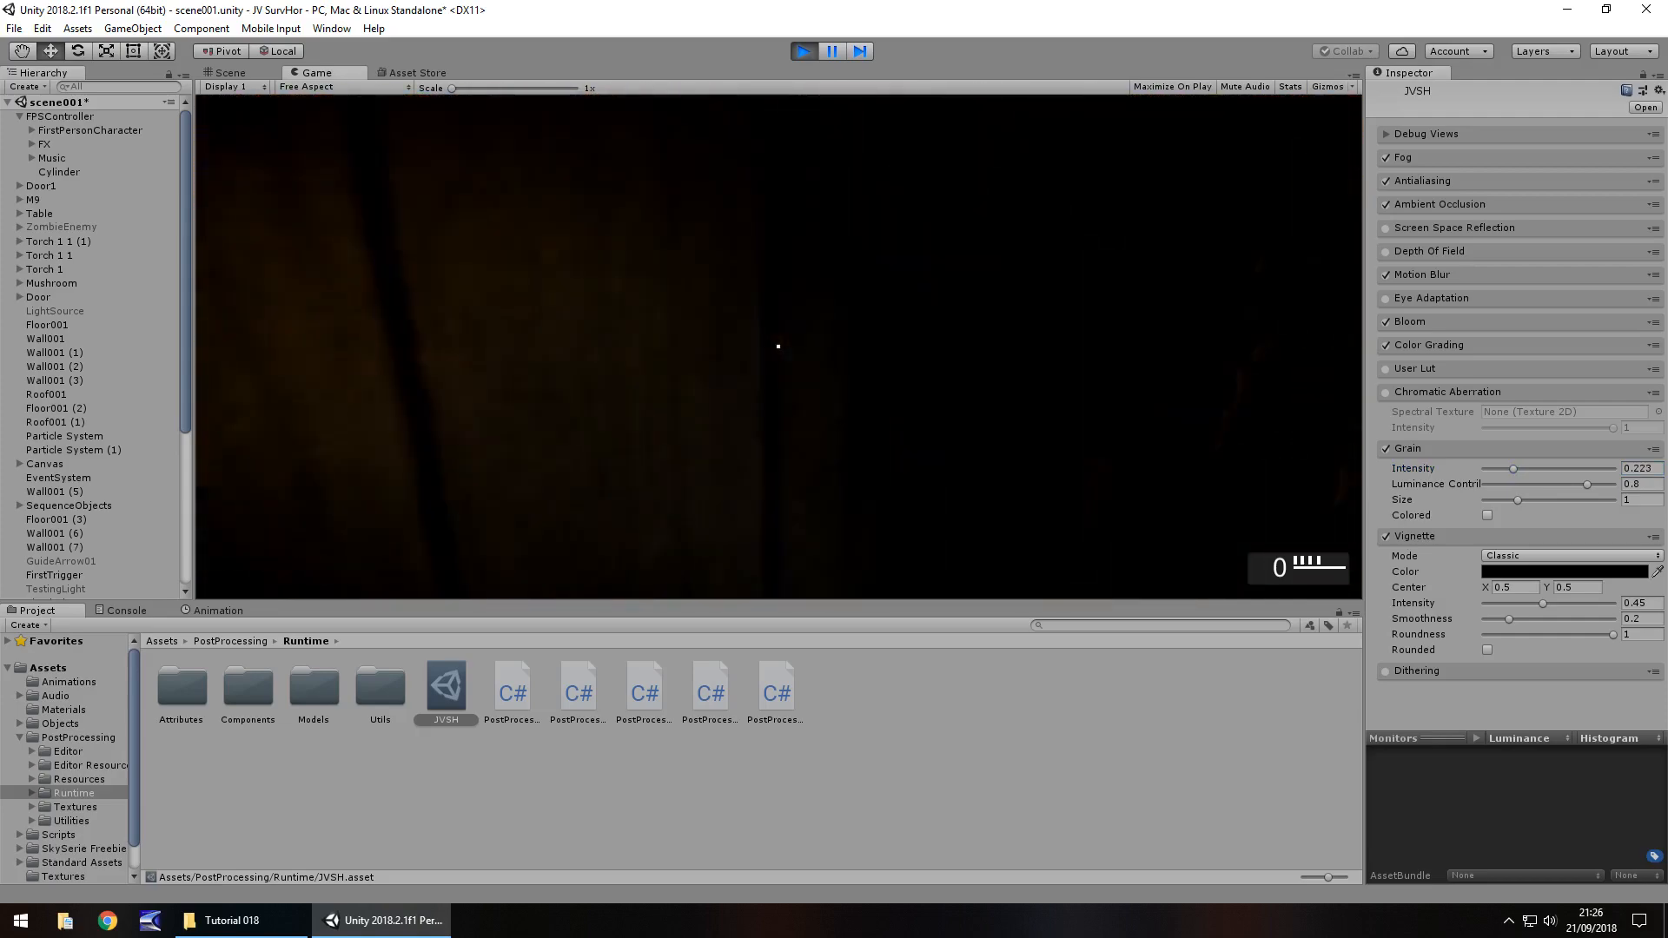
pyautogui.press('w')
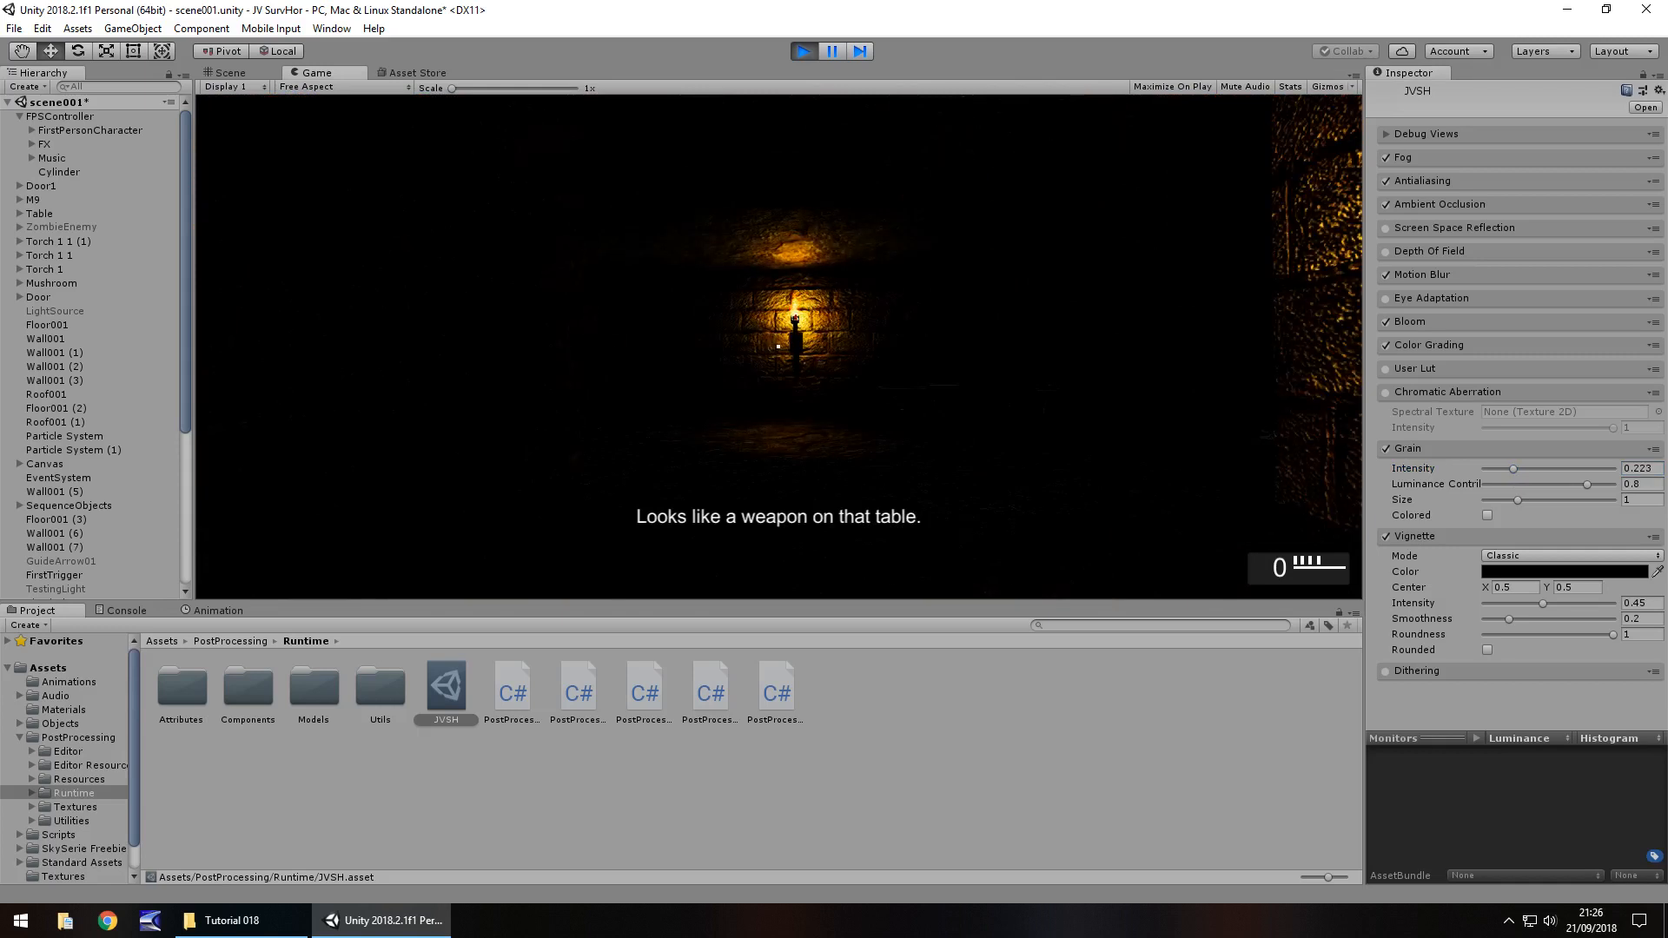
pyautogui.press('w')
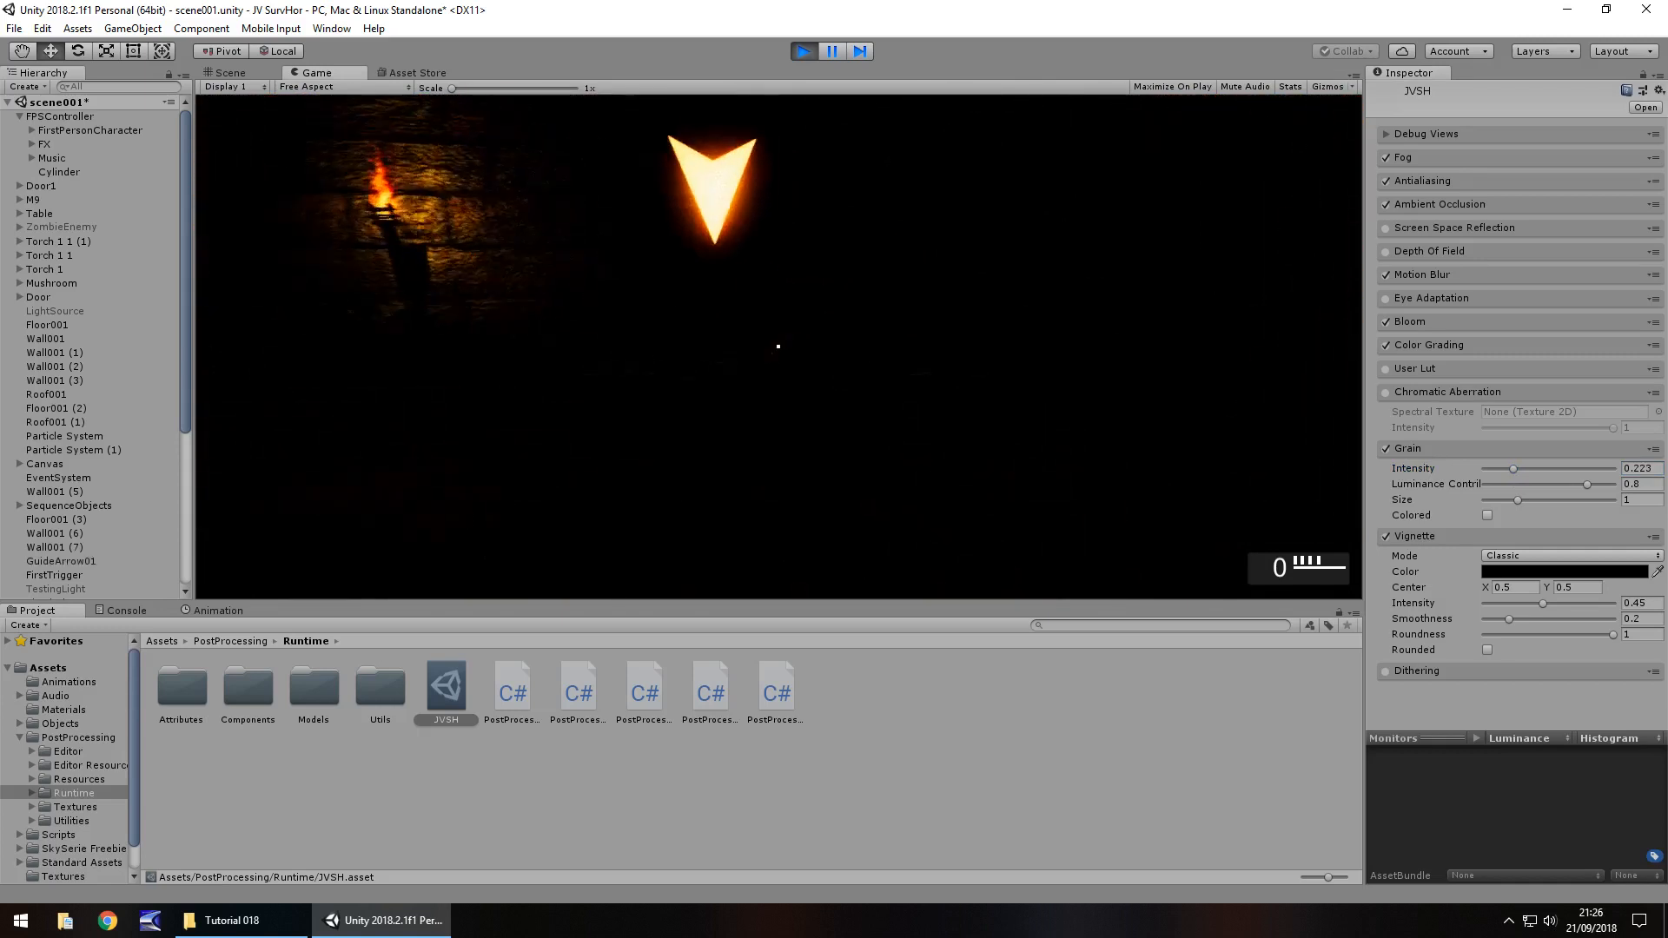
pyautogui.press('e')
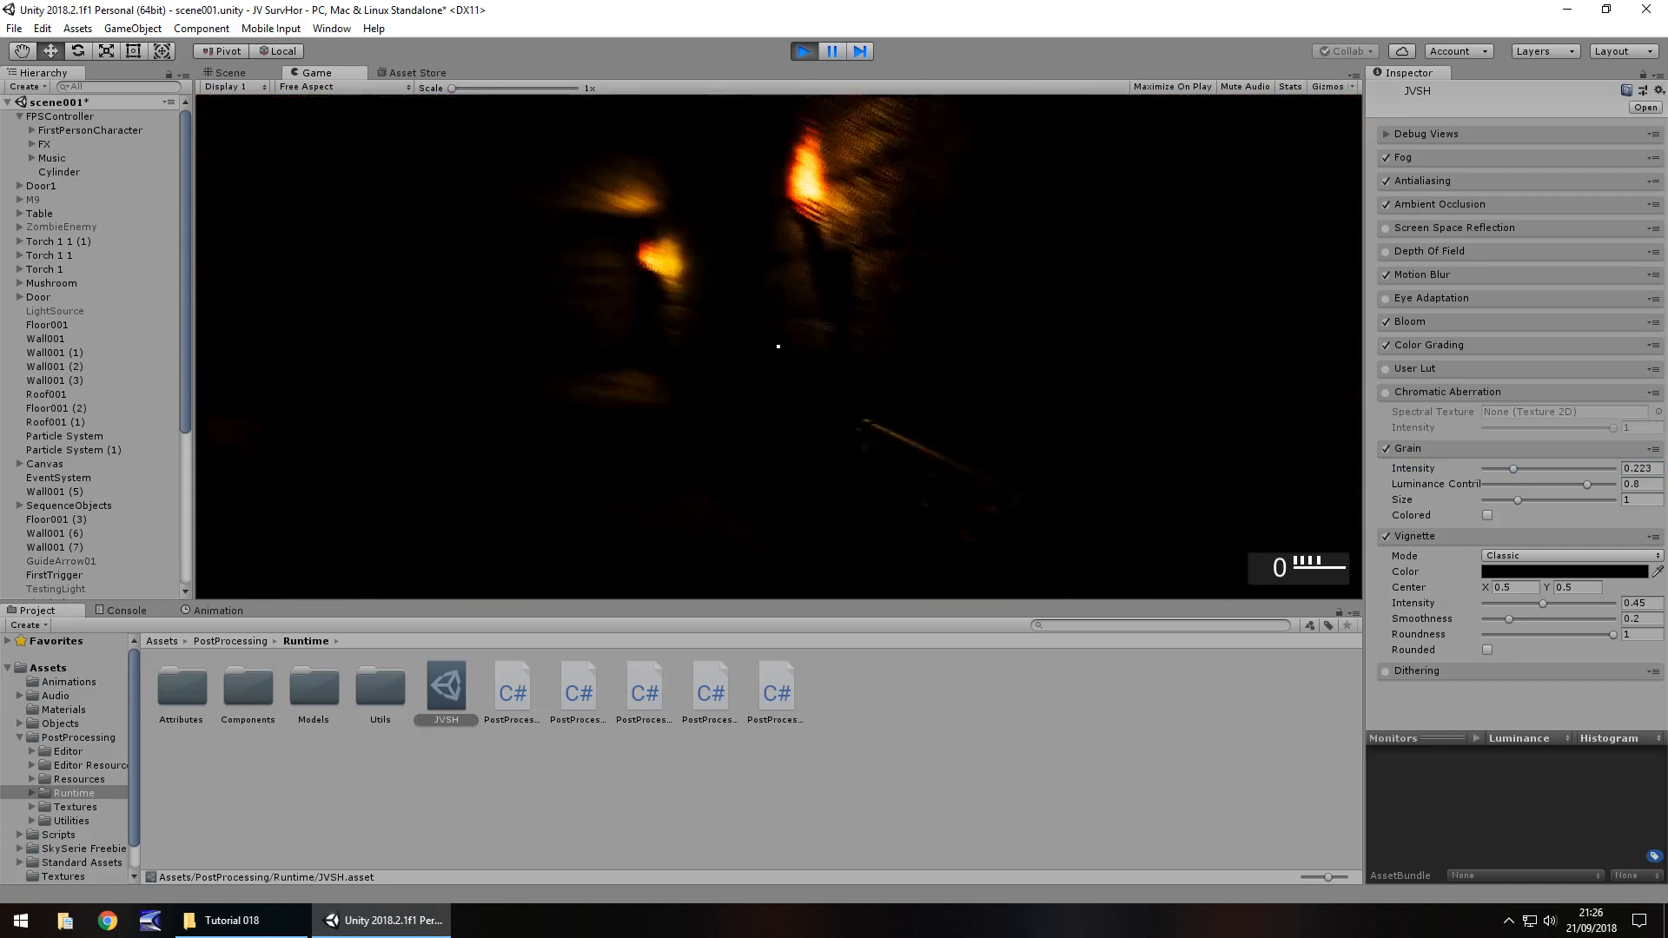
pyautogui.press('r')
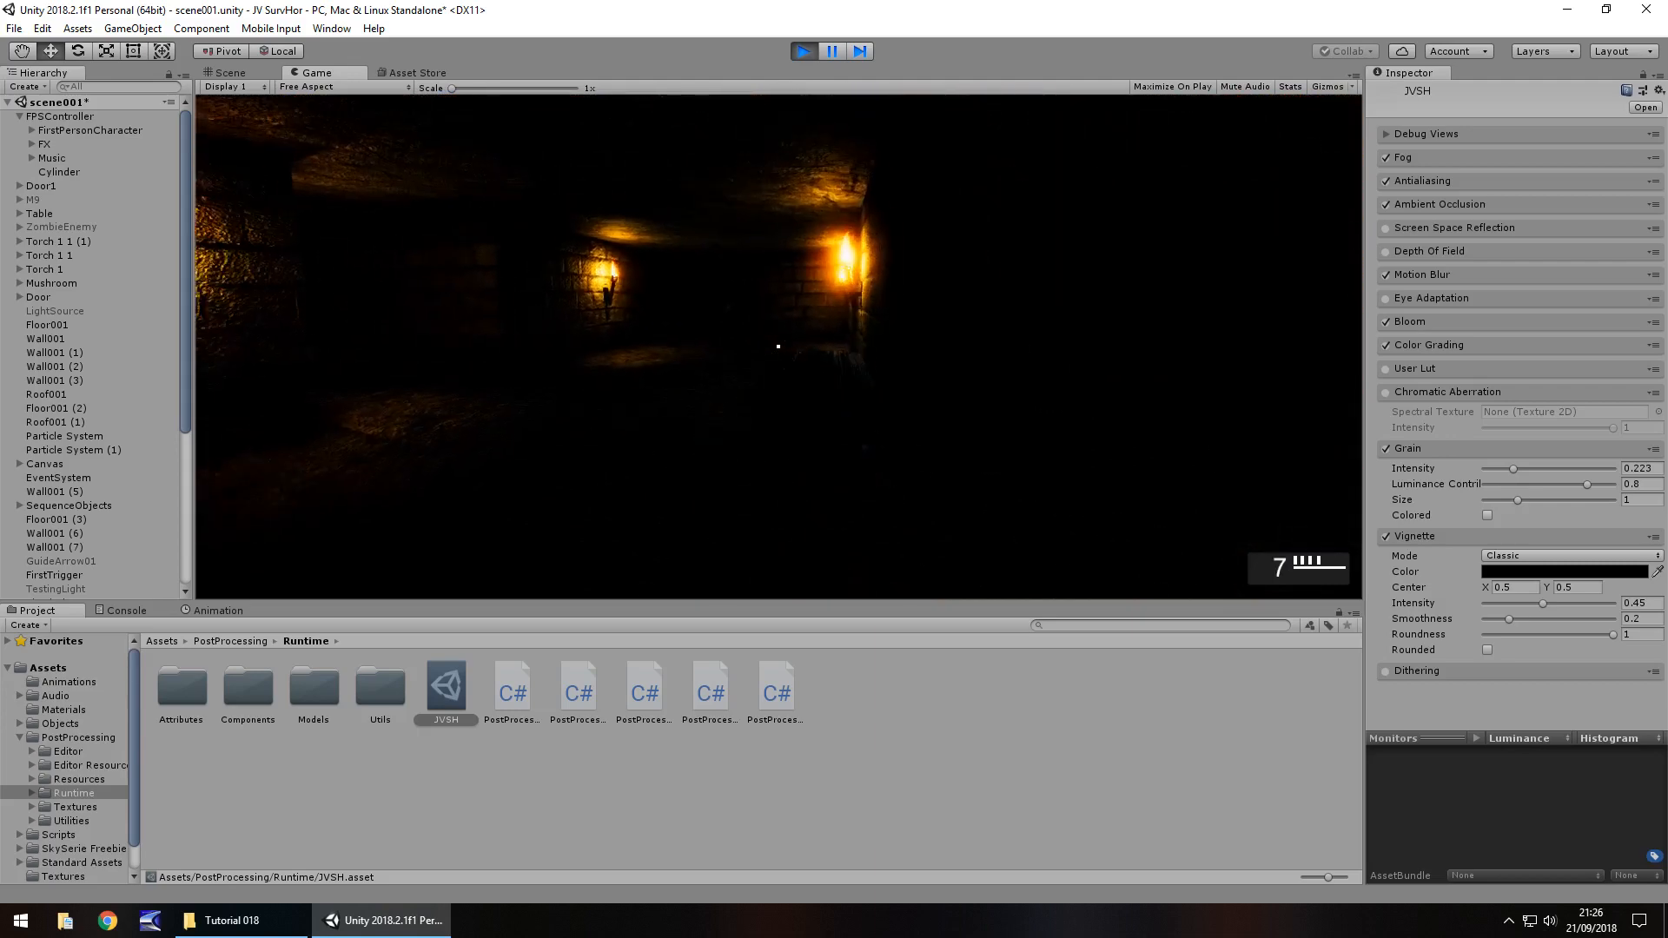
pyautogui.press('w')
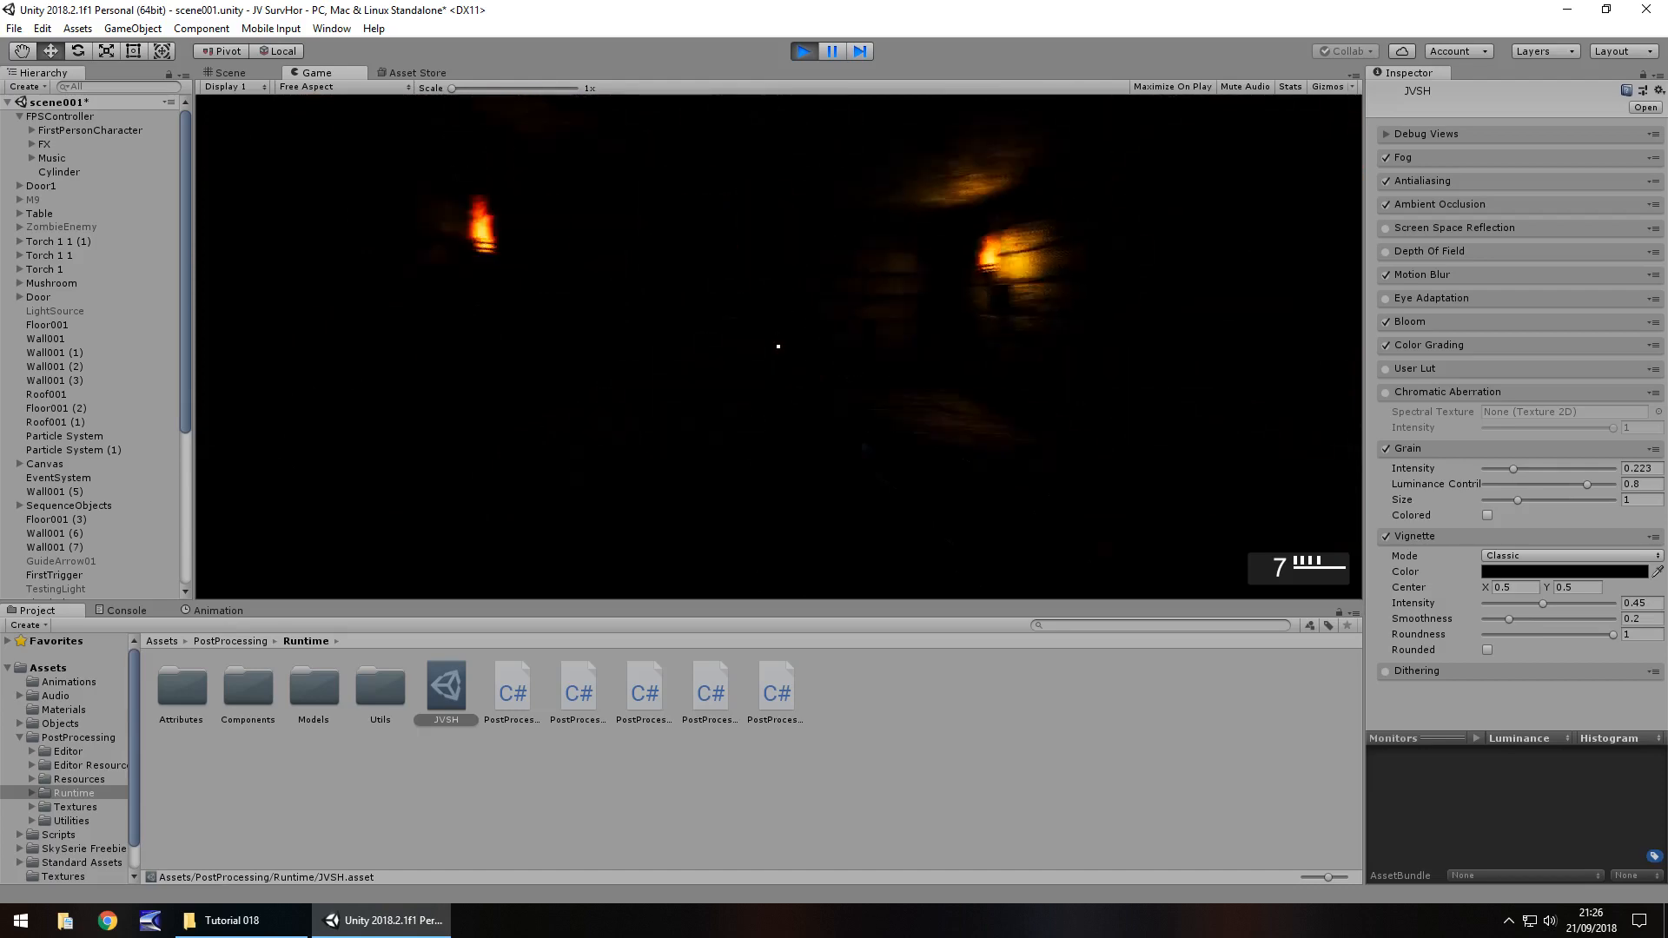
pyautogui.press('w')
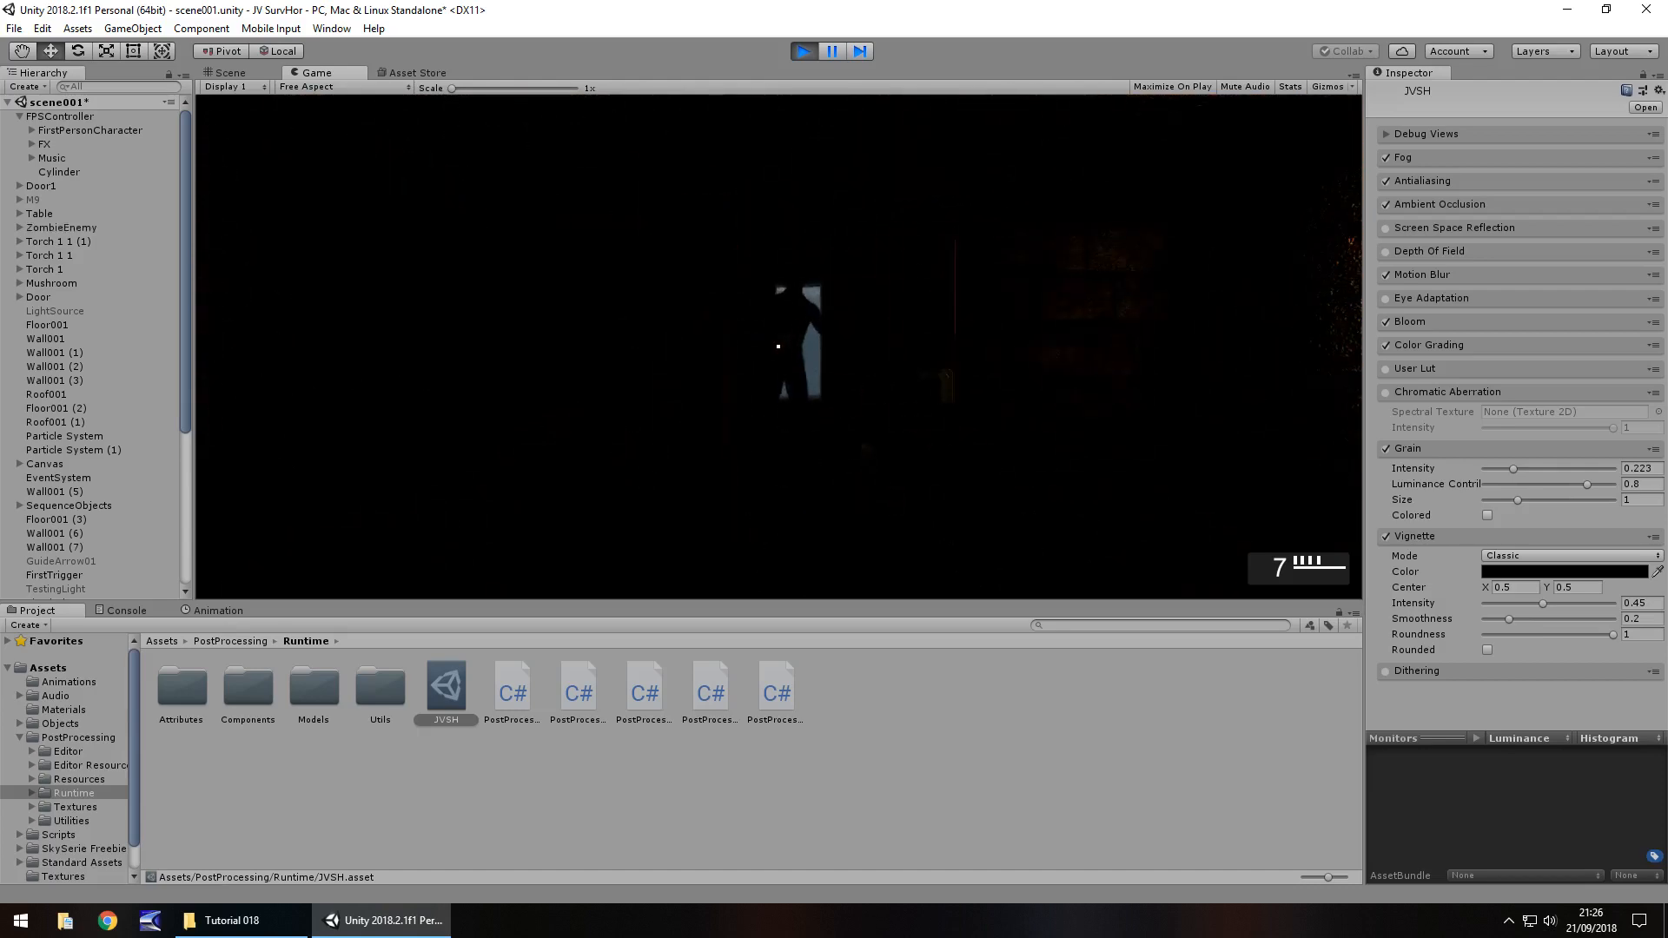
# Shoot the zombie in the doorway, walk on to view the effects in the corridor, and stop the game.
pyautogui.click(778, 346)
pyautogui.press('w')
pyautogui.click(777, 346)
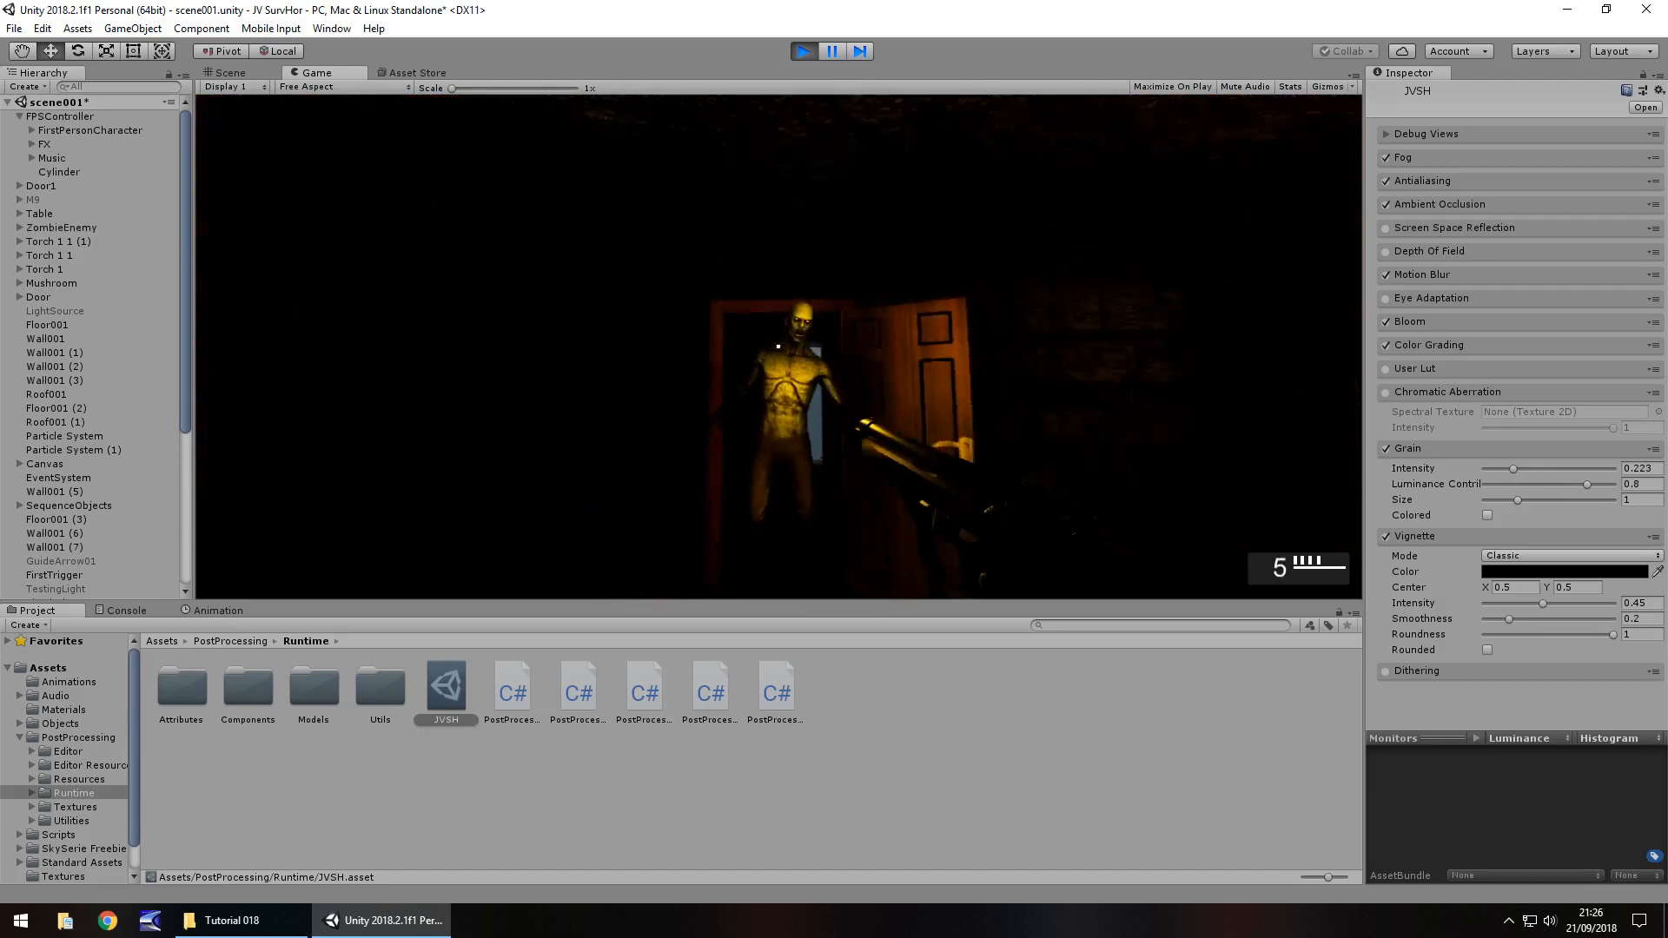
pyautogui.click(777, 345)
pyautogui.click(778, 345)
pyautogui.click(777, 346)
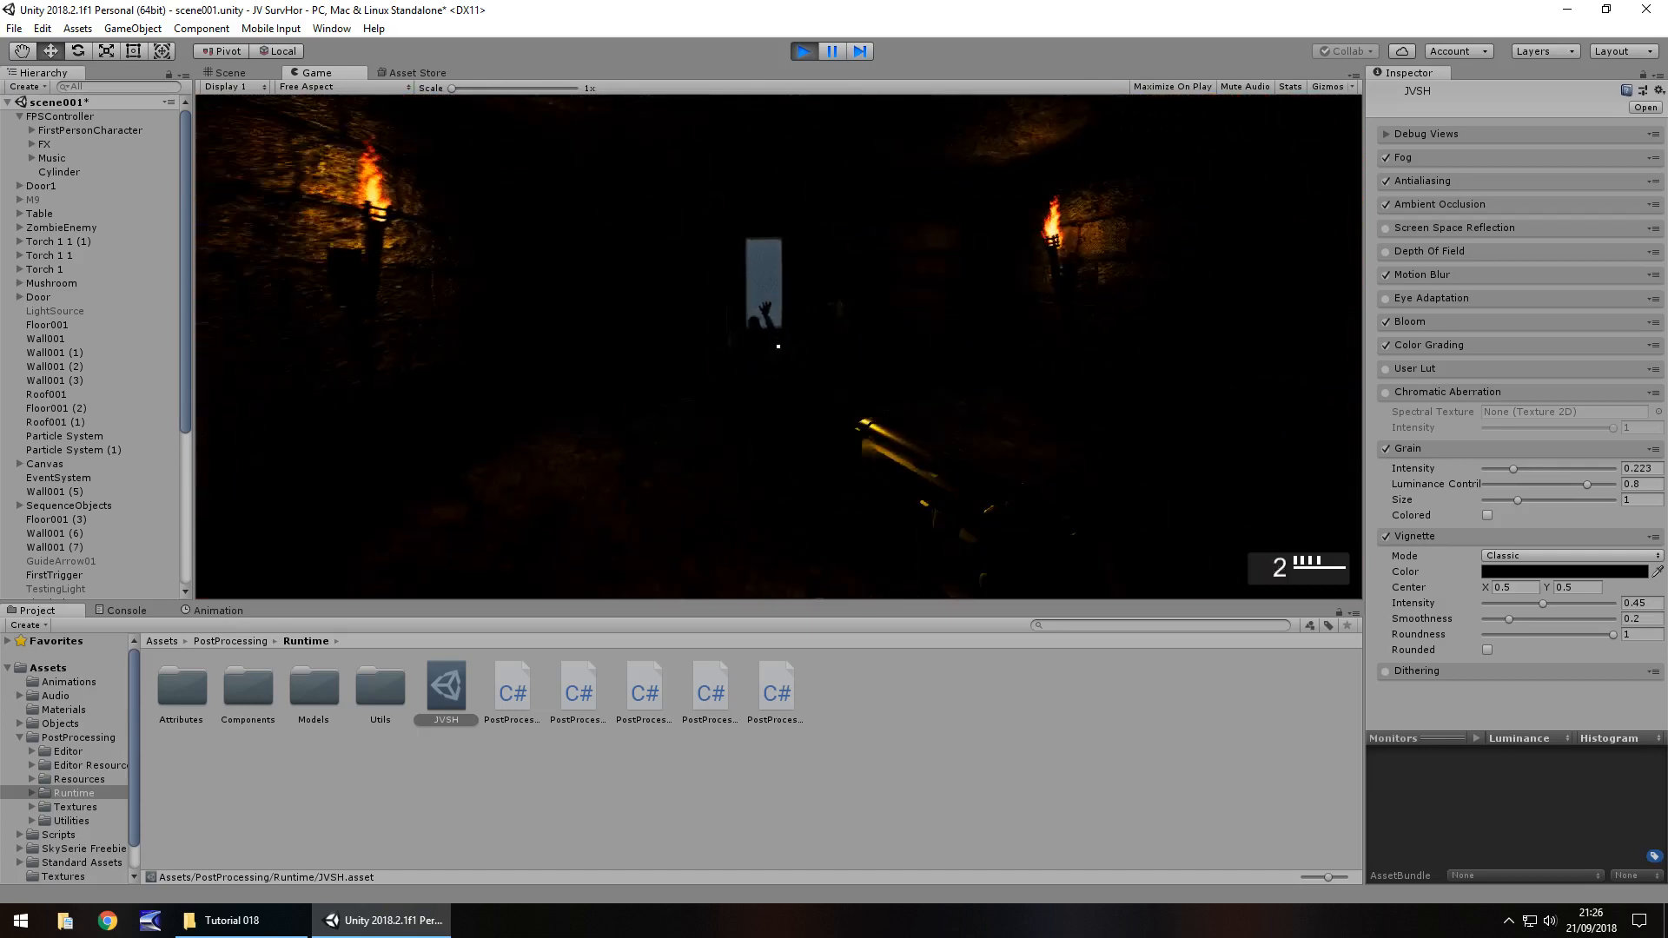
pyautogui.press('w')
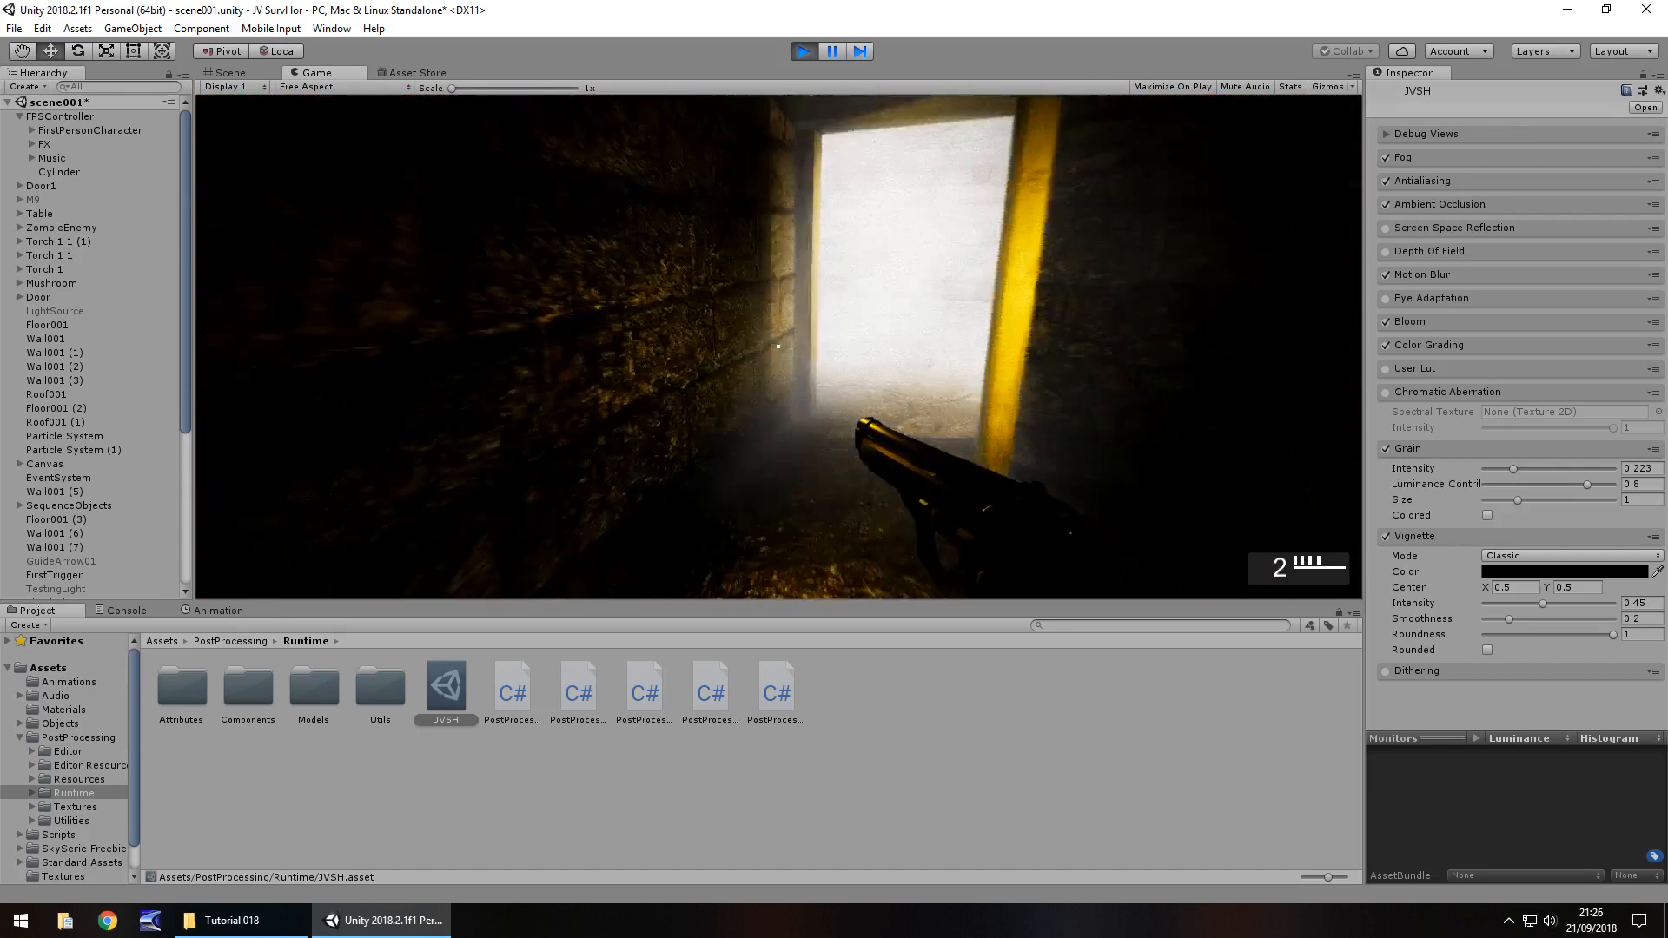
pyautogui.press('w')
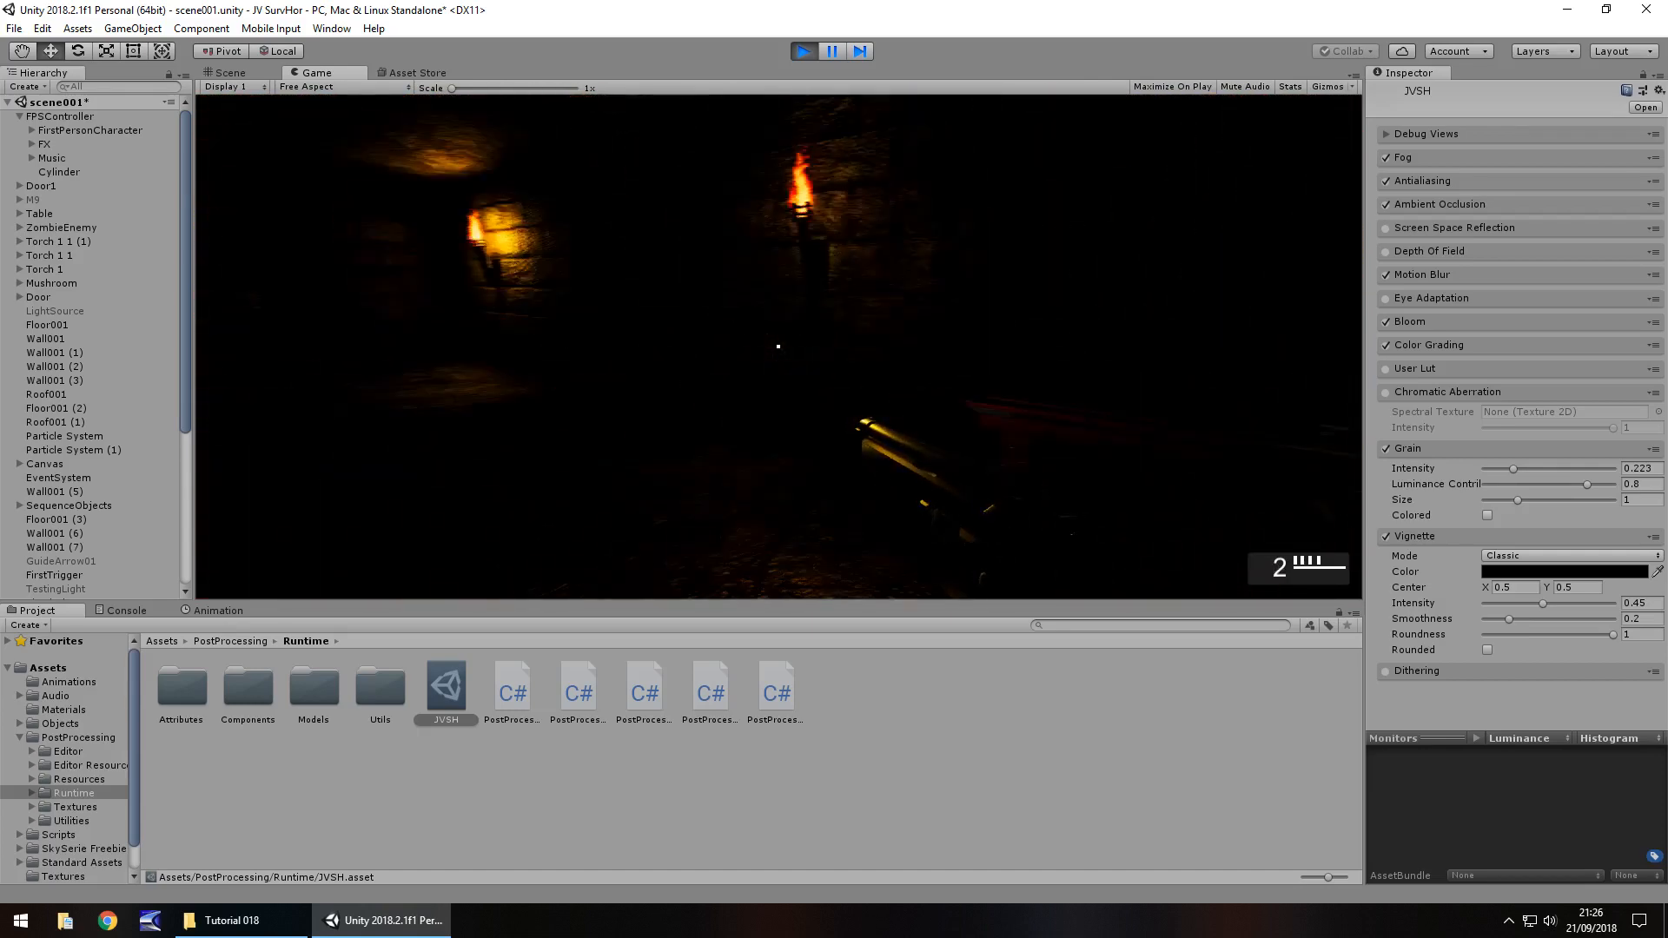
pyautogui.click(779, 347)
pyautogui.hotkey('ctrl', 'p')
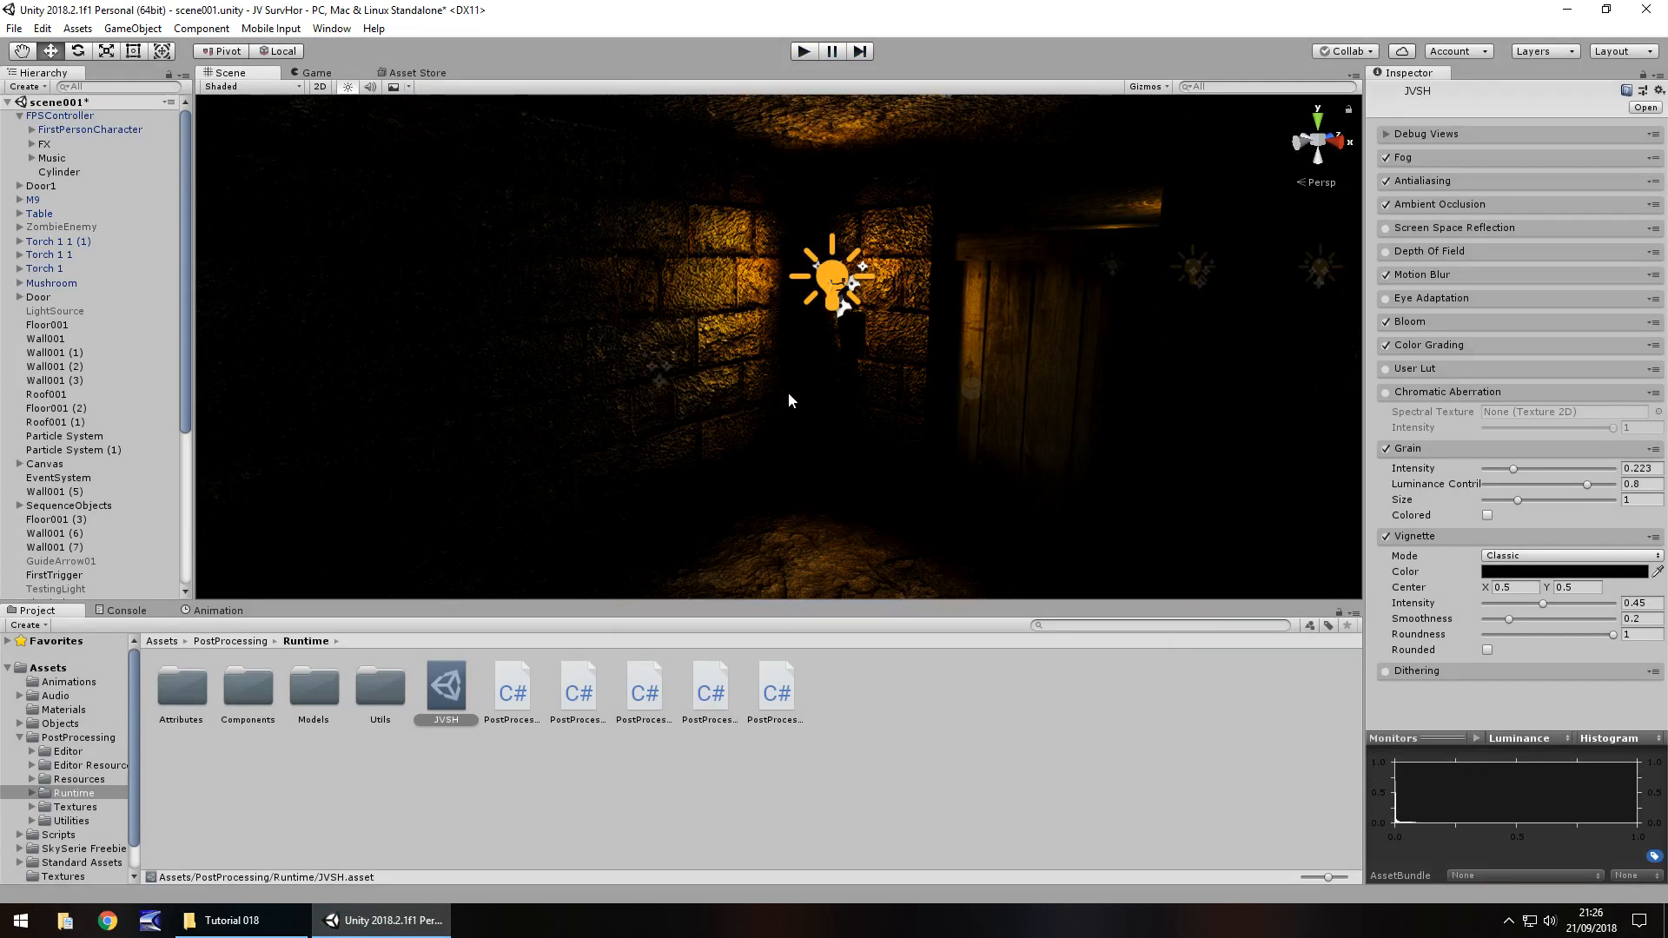
# Try Color Grading temperature -32 and saturation 0.6 with Bloom intensity 12.44 and threshold 0.54, and undo these changes.
pyautogui.click(1432, 347)
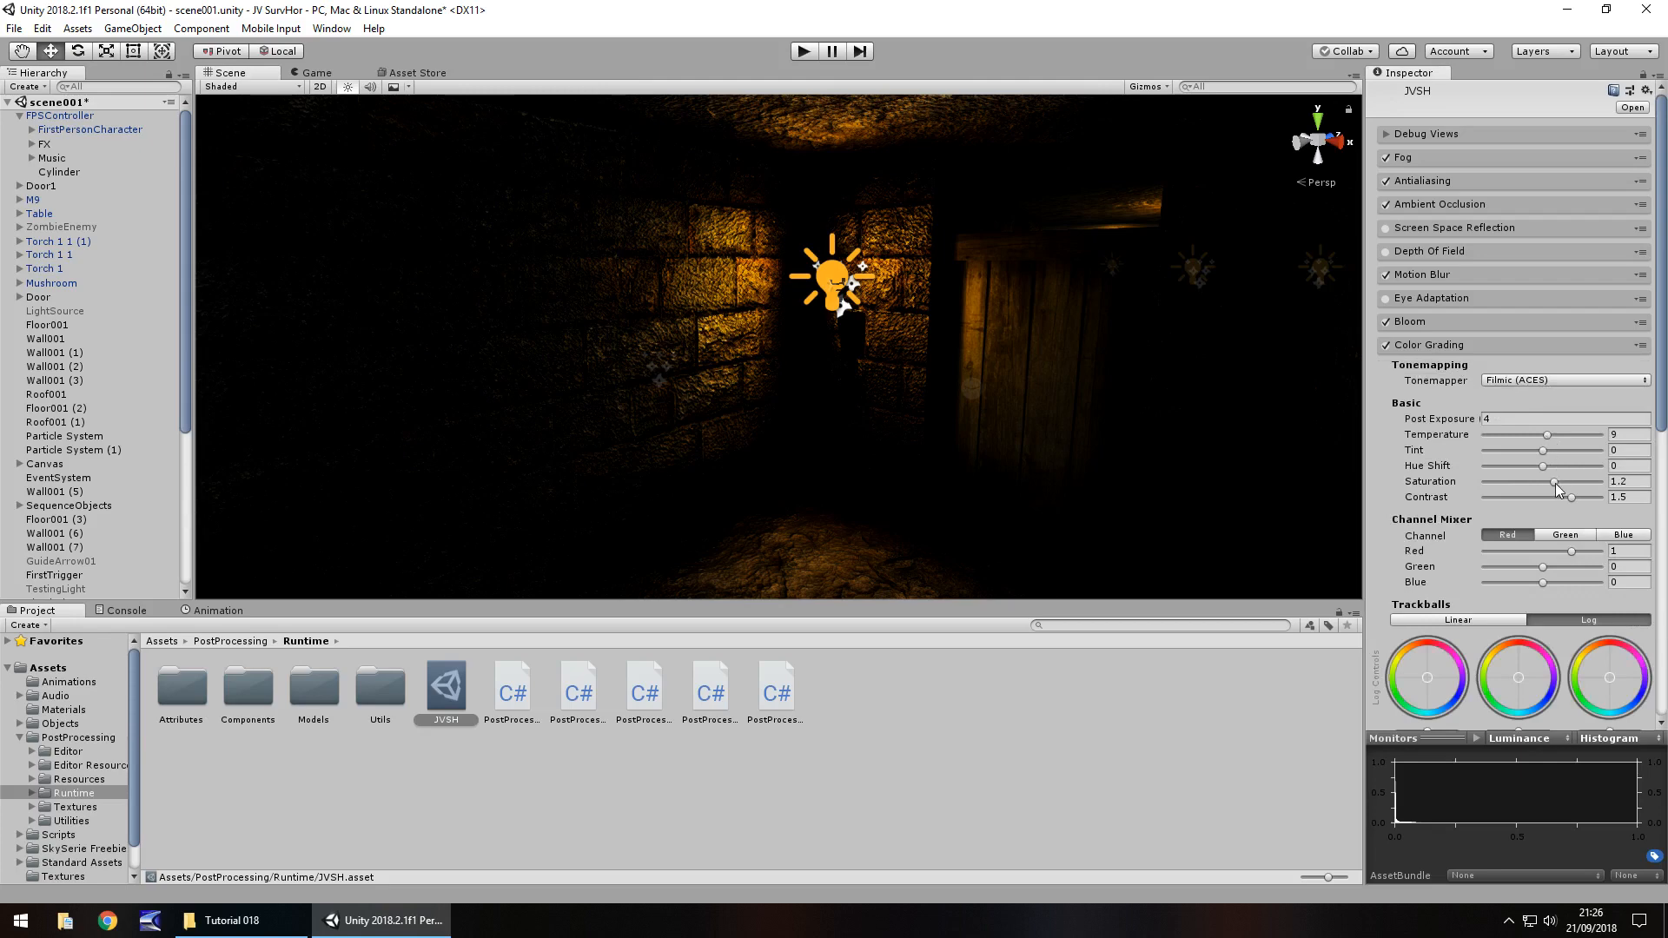
pyautogui.click(1550, 437)
pyautogui.click(1416, 320)
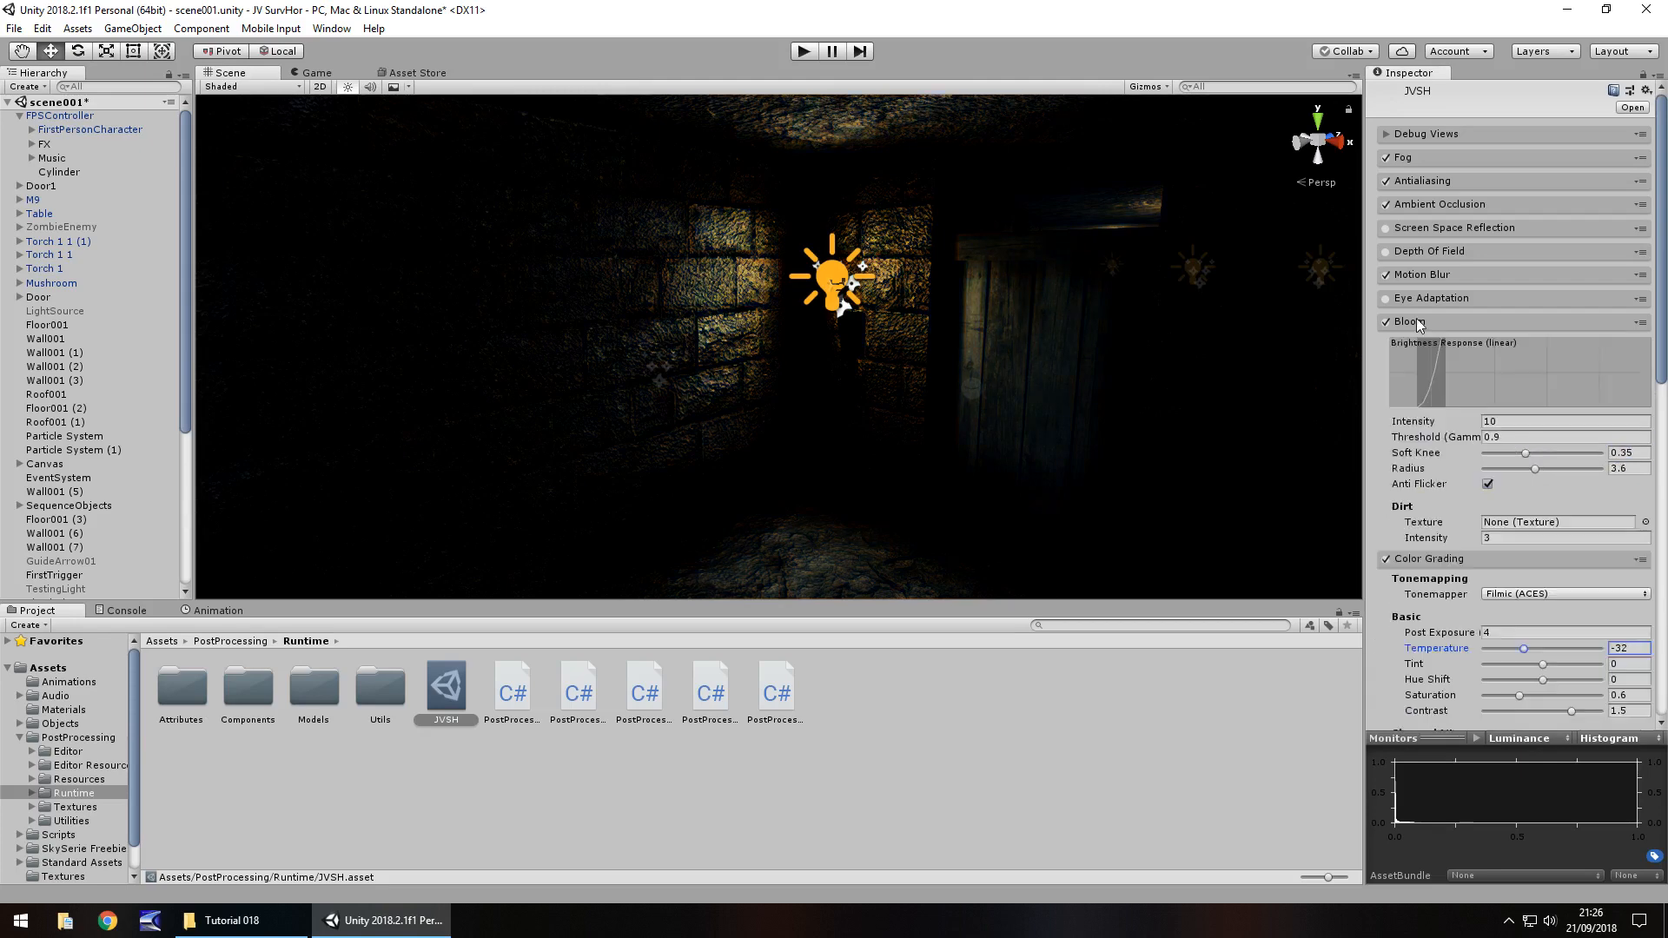
pyautogui.click(1436, 423)
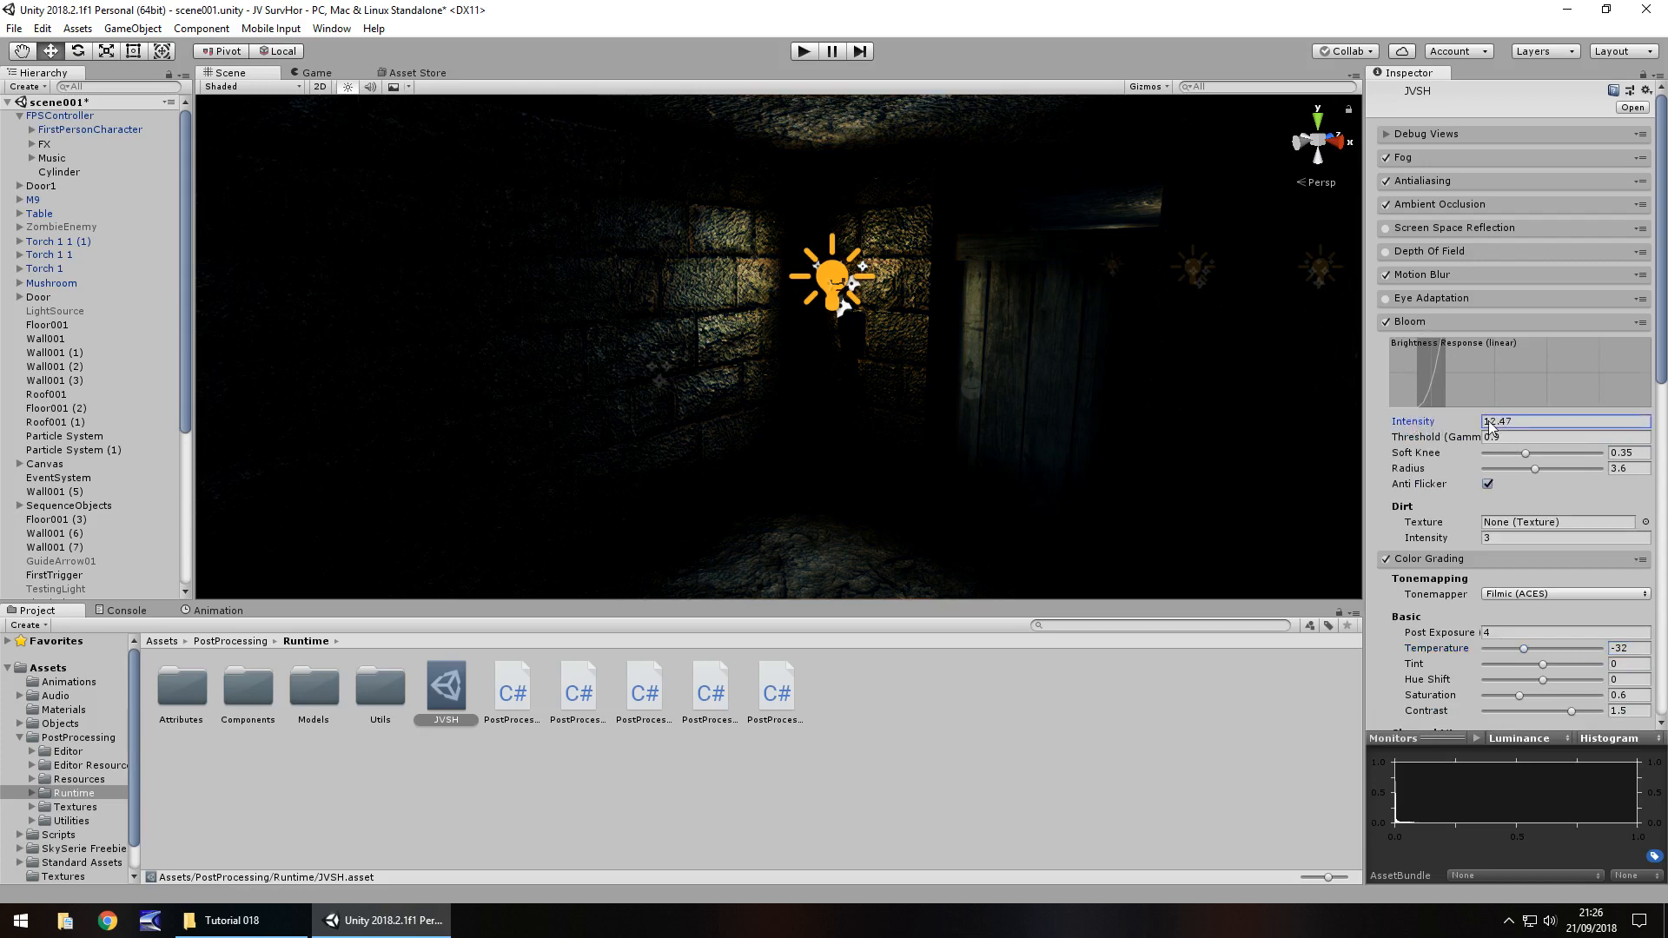
pyautogui.moveTo(1438, 441); pyautogui.dragTo(1430, 441)
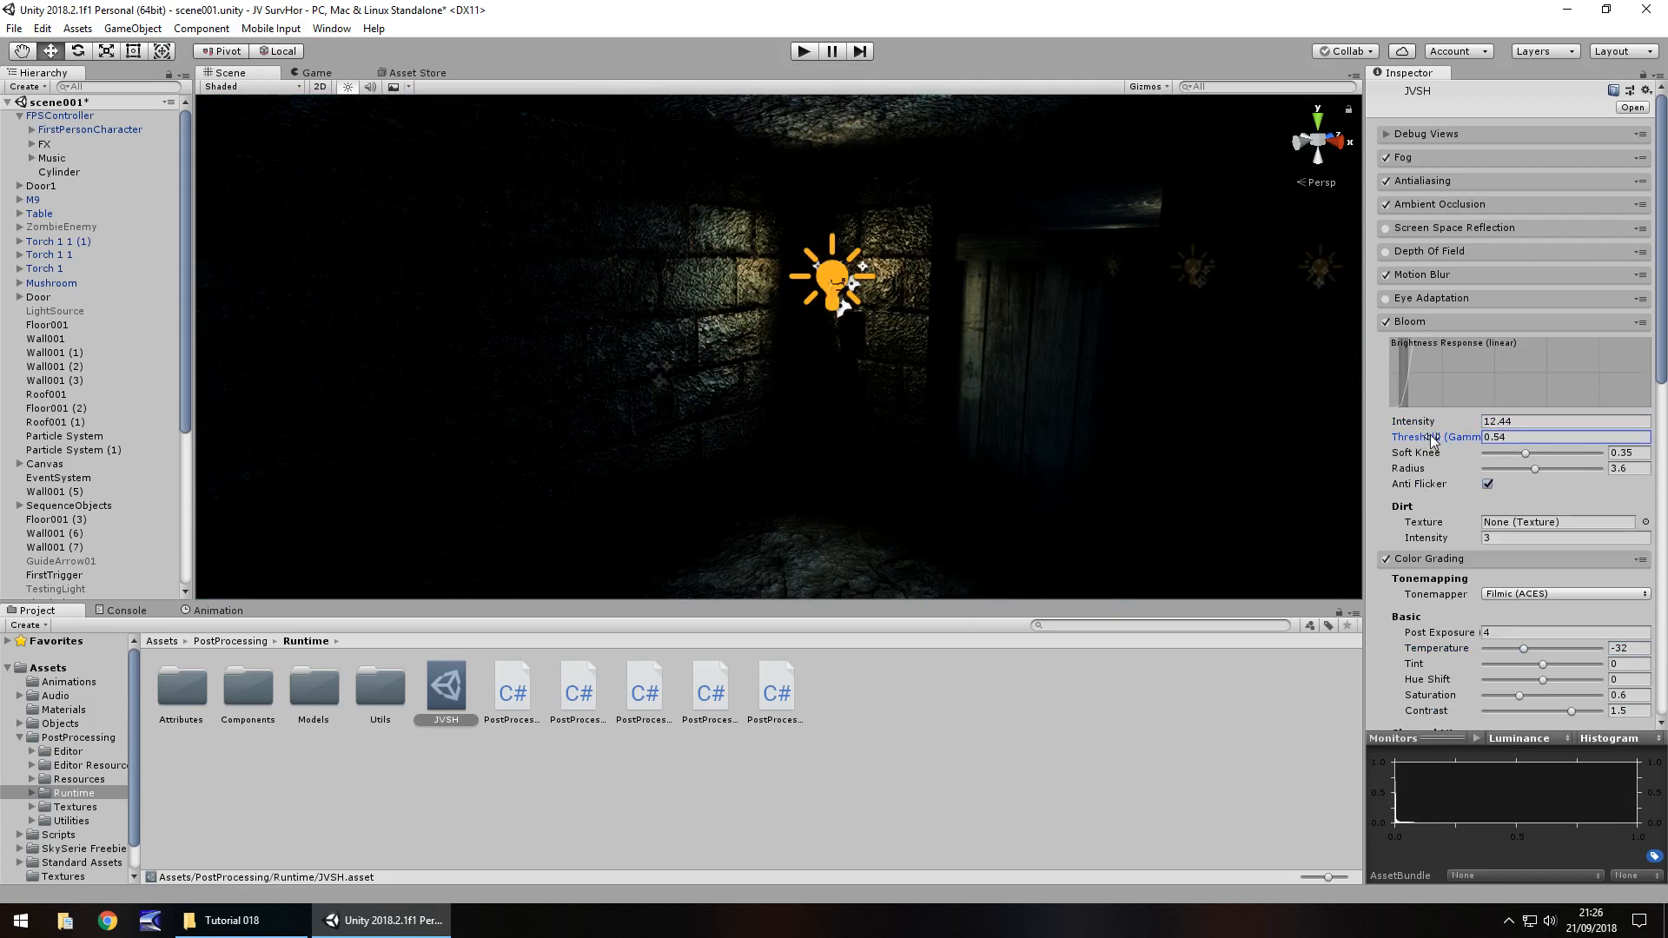
pyautogui.hotkey('ctrl', 'z')
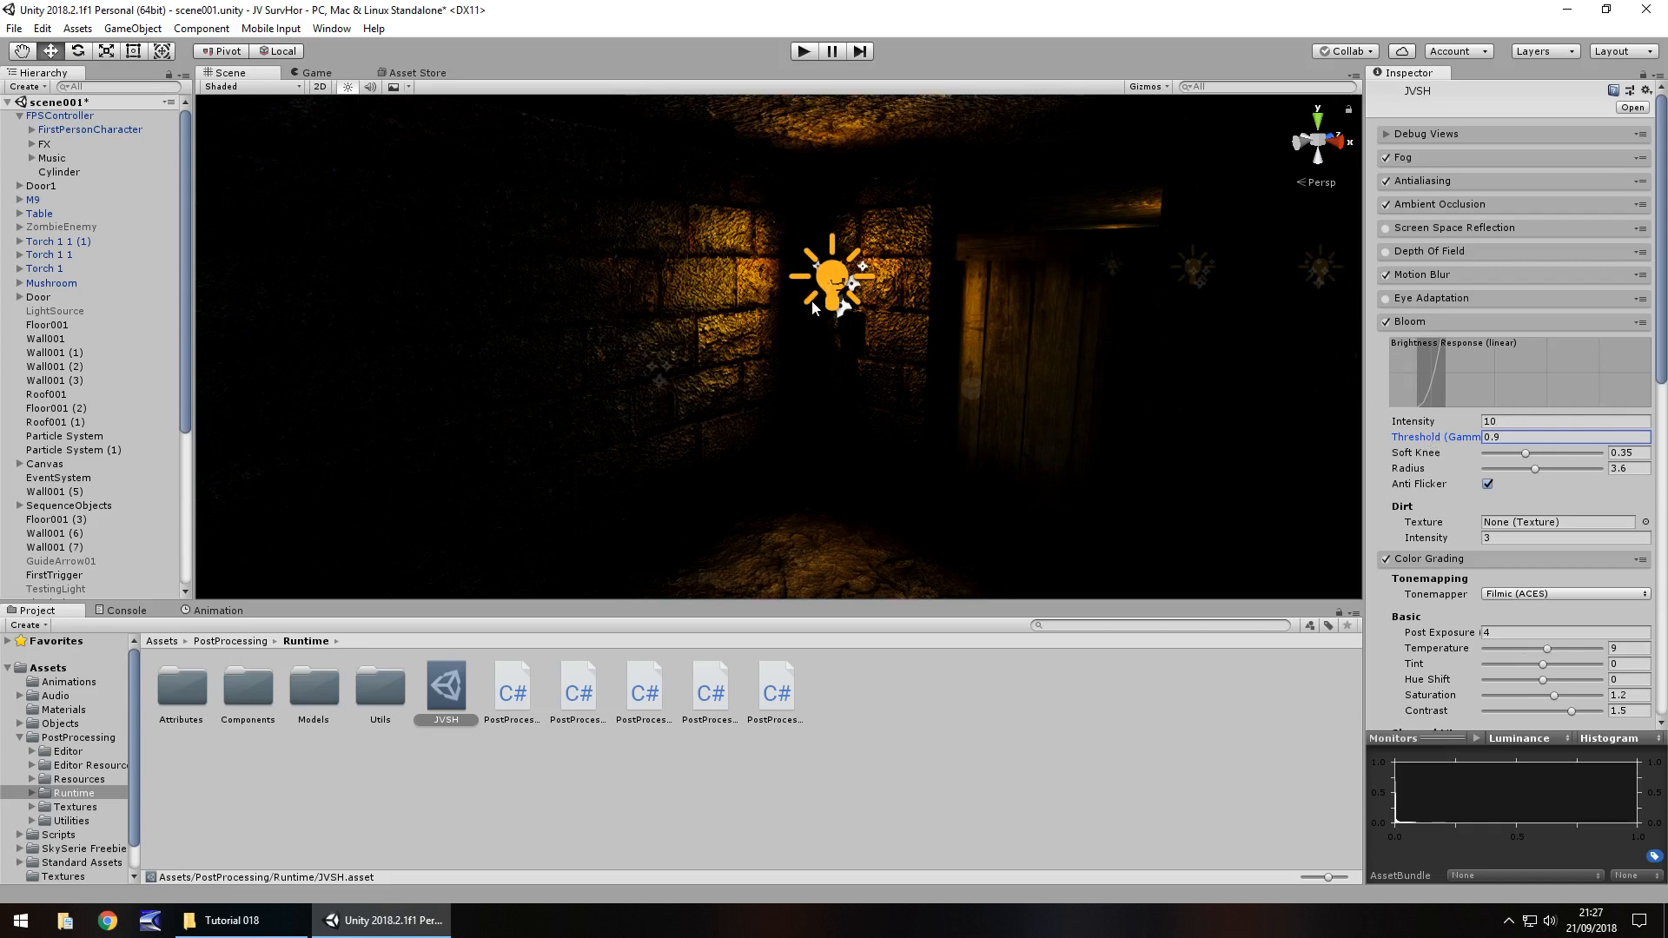
# Try activating the LightSource directional light with an intensity of 47.25, and undo both the intensity change and the activation.
pyautogui.moveTo(898, 434); pyautogui.dragTo(795, 426, button='right')
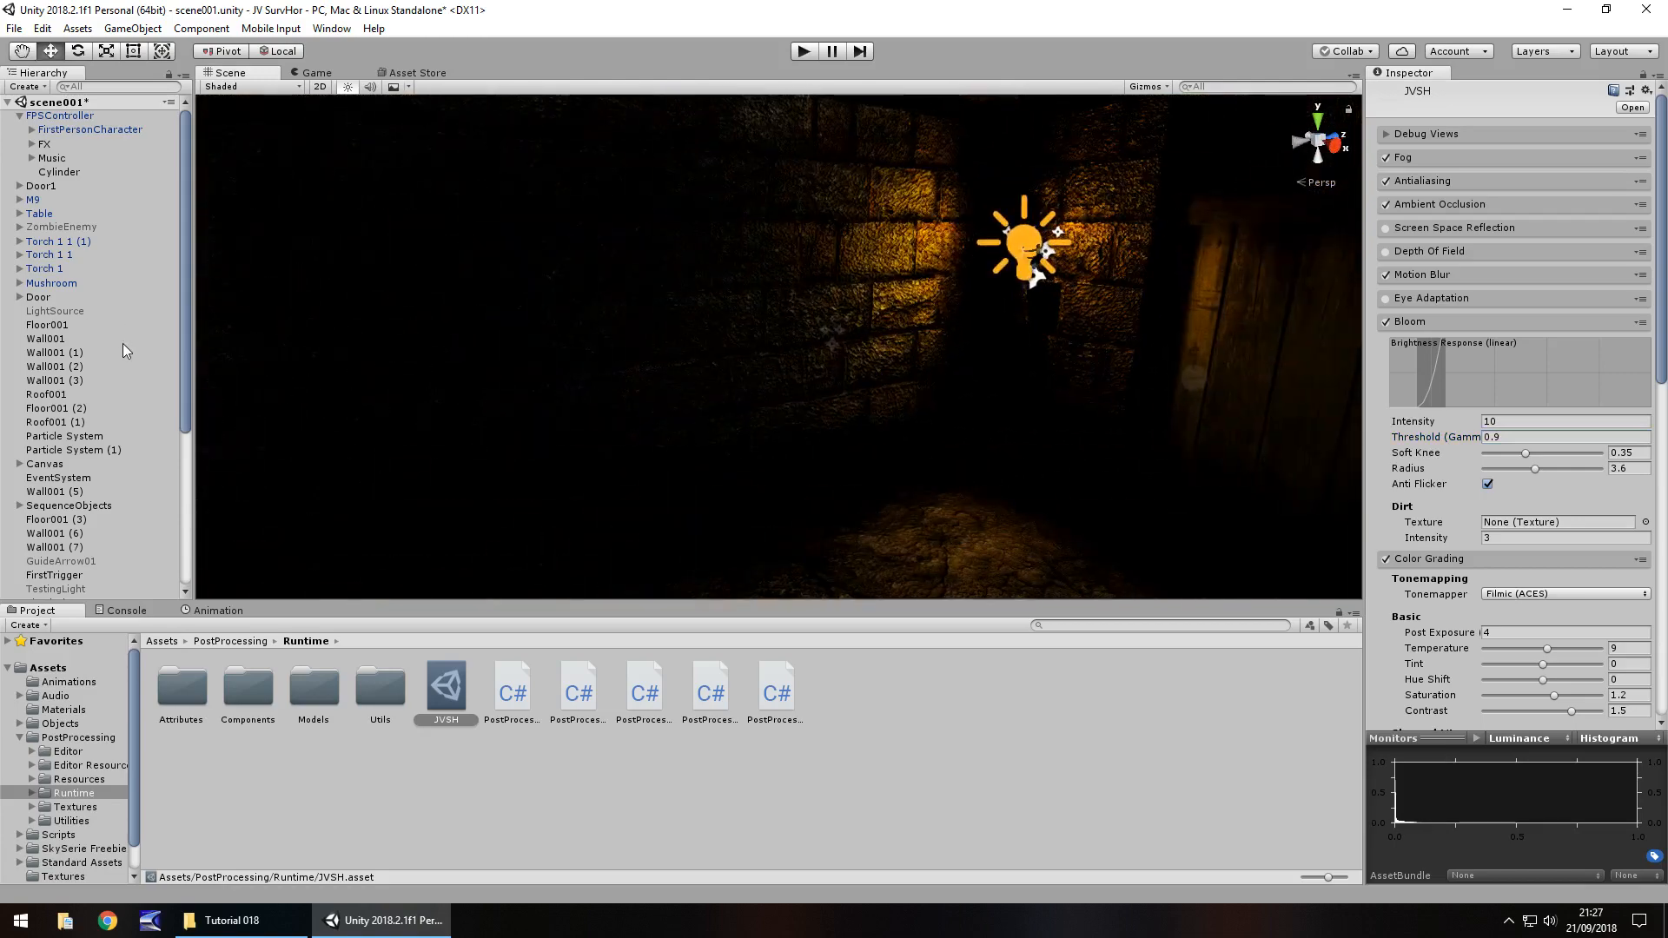
pyautogui.click(48, 313)
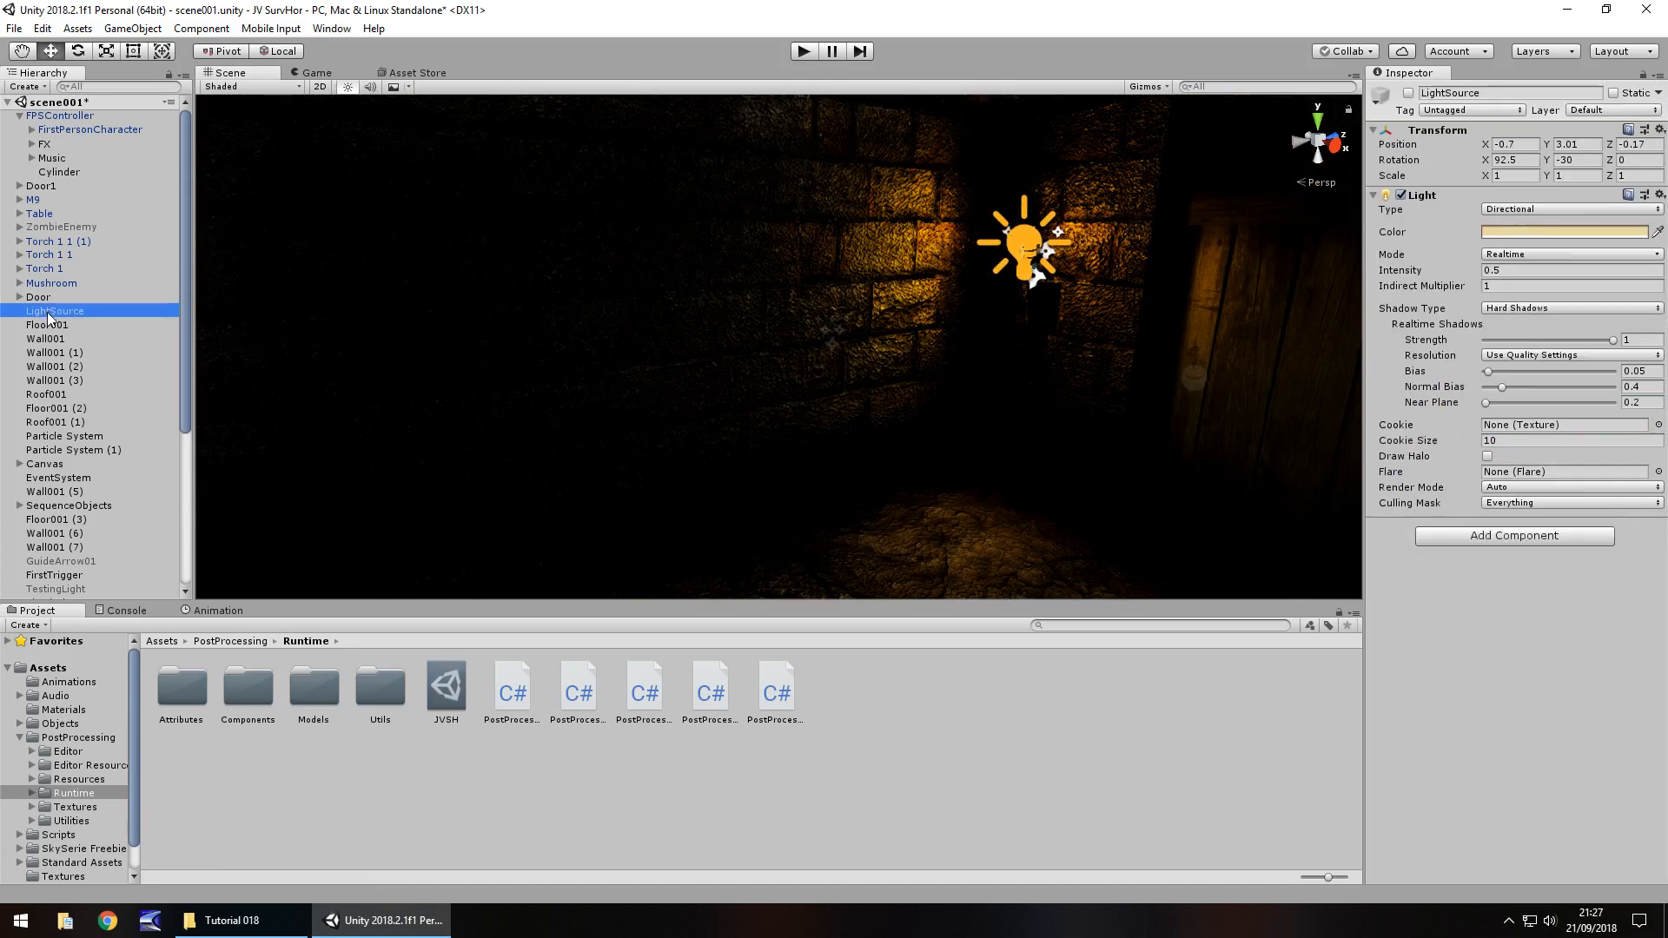
pyautogui.click(1410, 93)
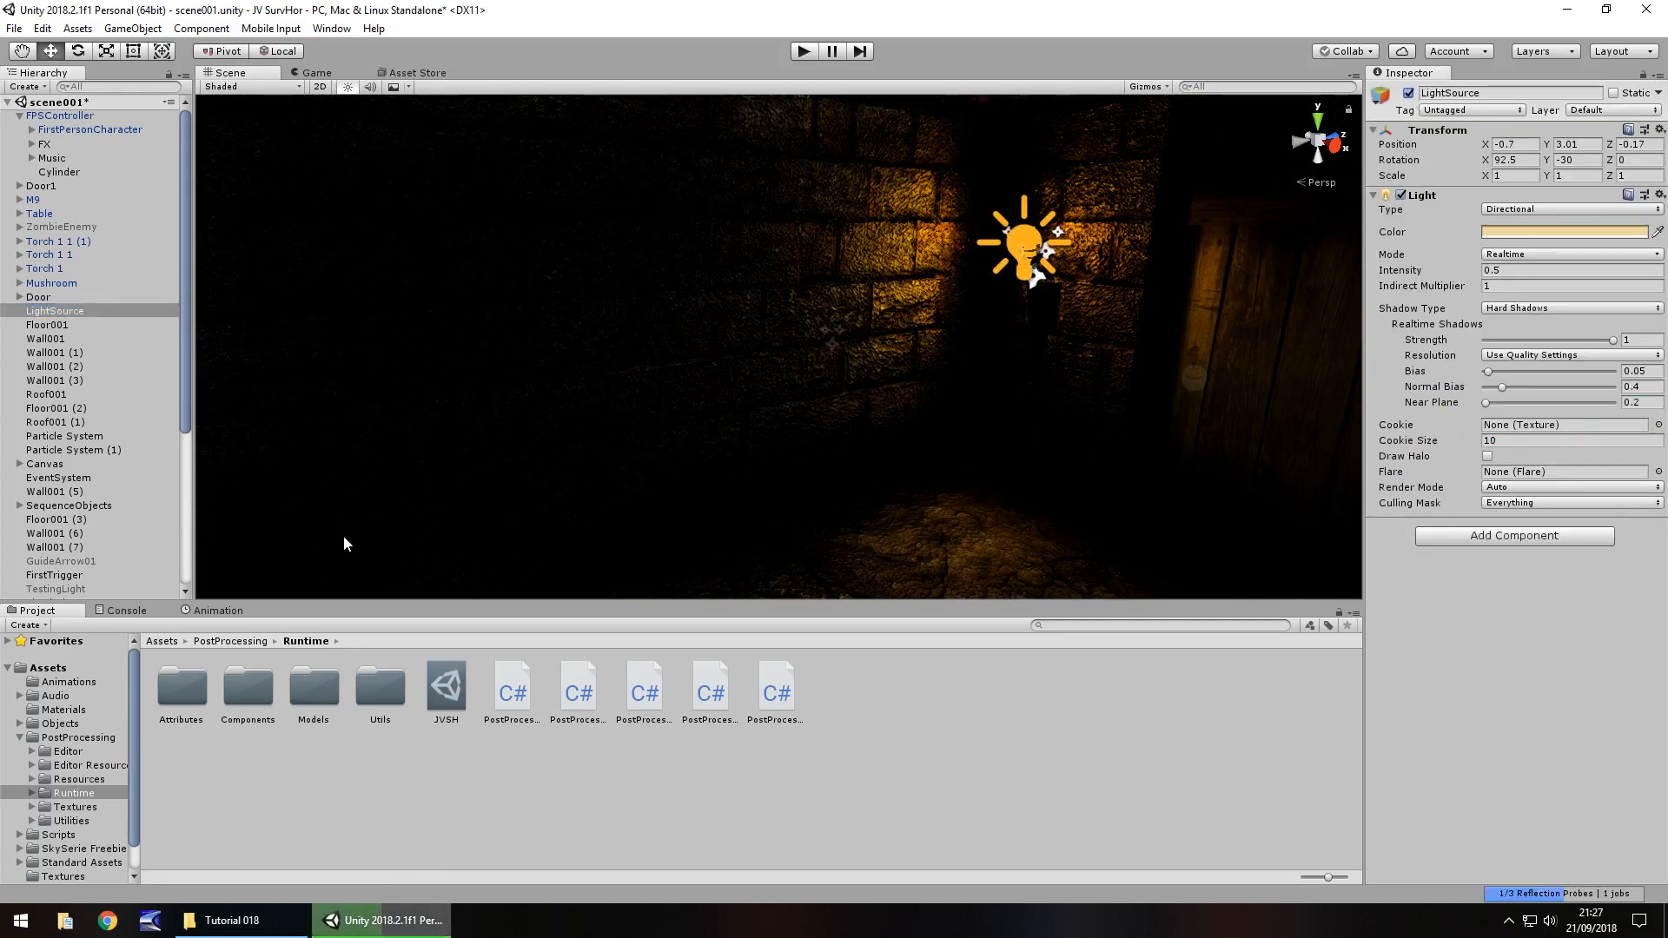
pyautogui.moveTo(900, 283)
pyautogui.mouseDown(button='right')
pyautogui.moveTo(1054, 327)
pyautogui.moveTo(888, 295)
pyautogui.mouseUp(button='right')
pyautogui.scroll(-3, 888, 291)
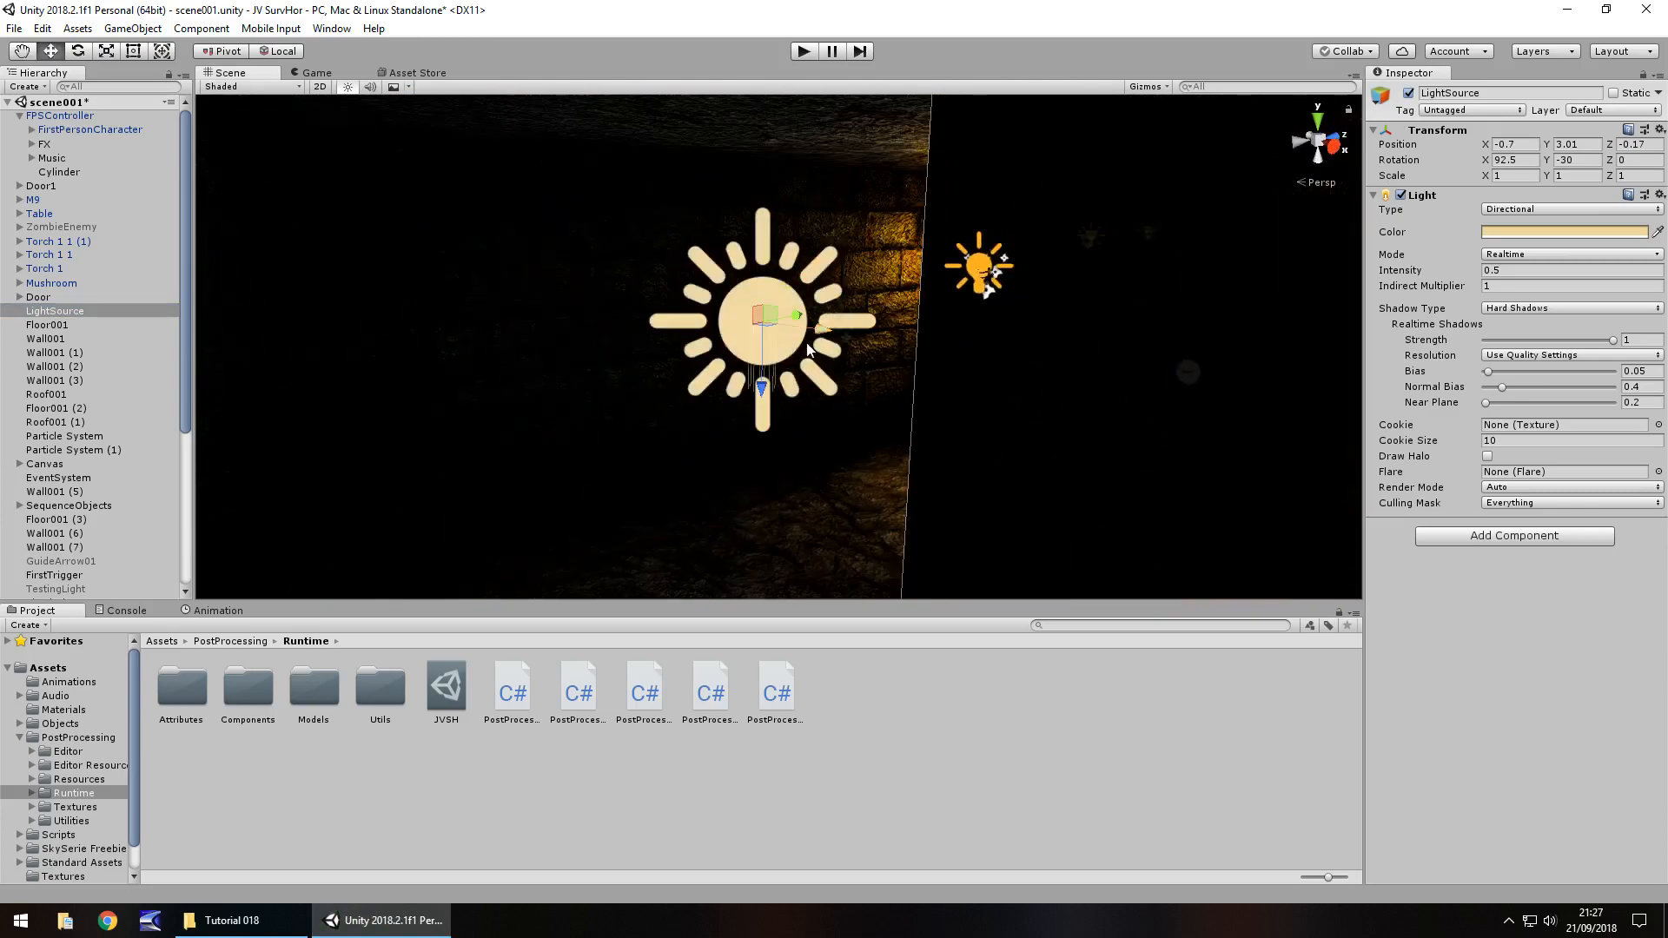
pyautogui.moveTo(652, 378); pyautogui.dragTo(899, 243, button='middle')
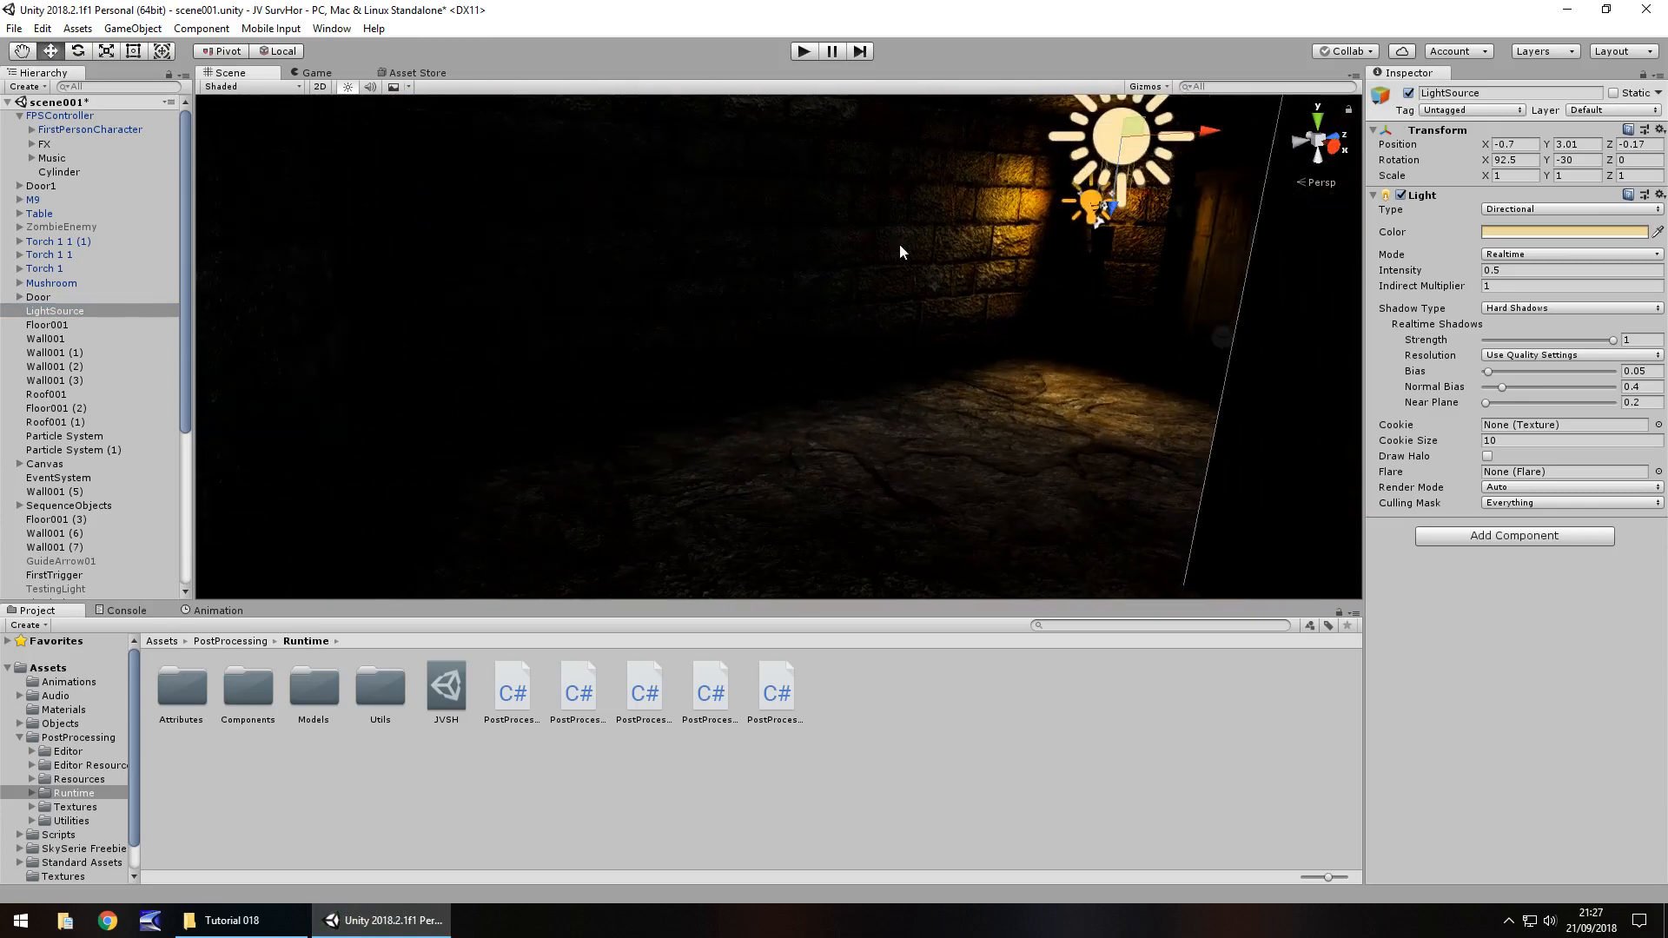
pyautogui.moveTo(1404, 274); pyautogui.dragTo(1073, 285)
pyautogui.moveTo(791, 330); pyautogui.dragTo(942, 355, button='right')
pyautogui.scroll(-5, 942, 350)
pyautogui.moveTo(855, 299); pyautogui.dragTo(987, 626, button='middle')
pyautogui.moveTo(934, 410); pyautogui.dragTo(732, 251, button='middle')
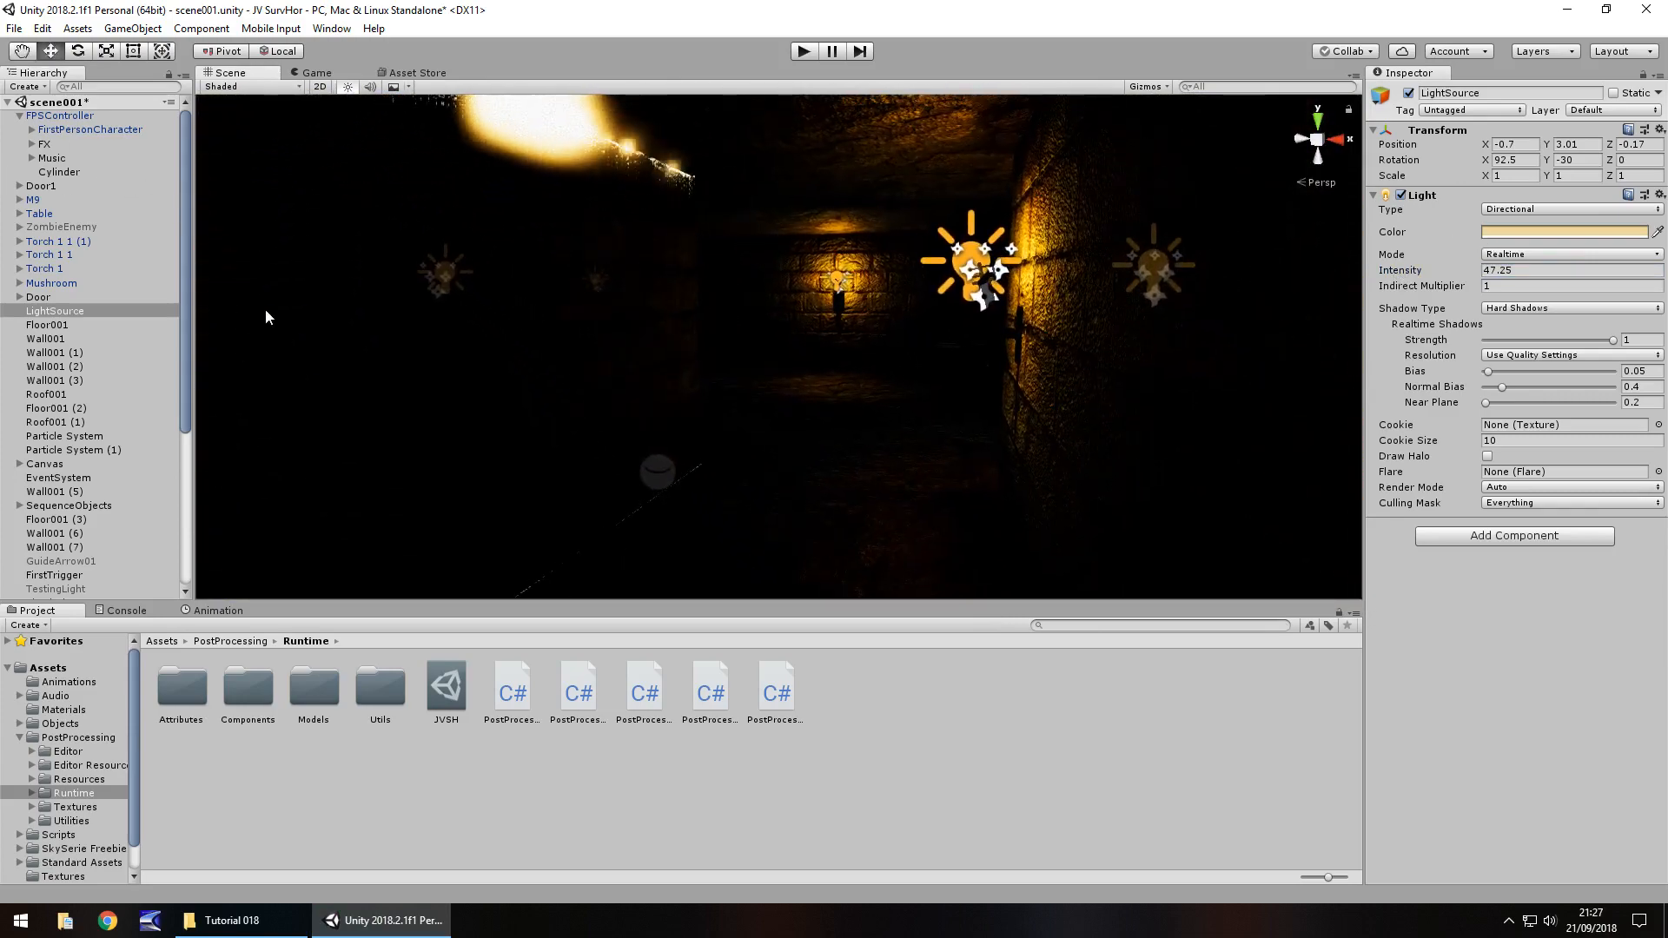
pyautogui.hotkey('ctrl', 'z')
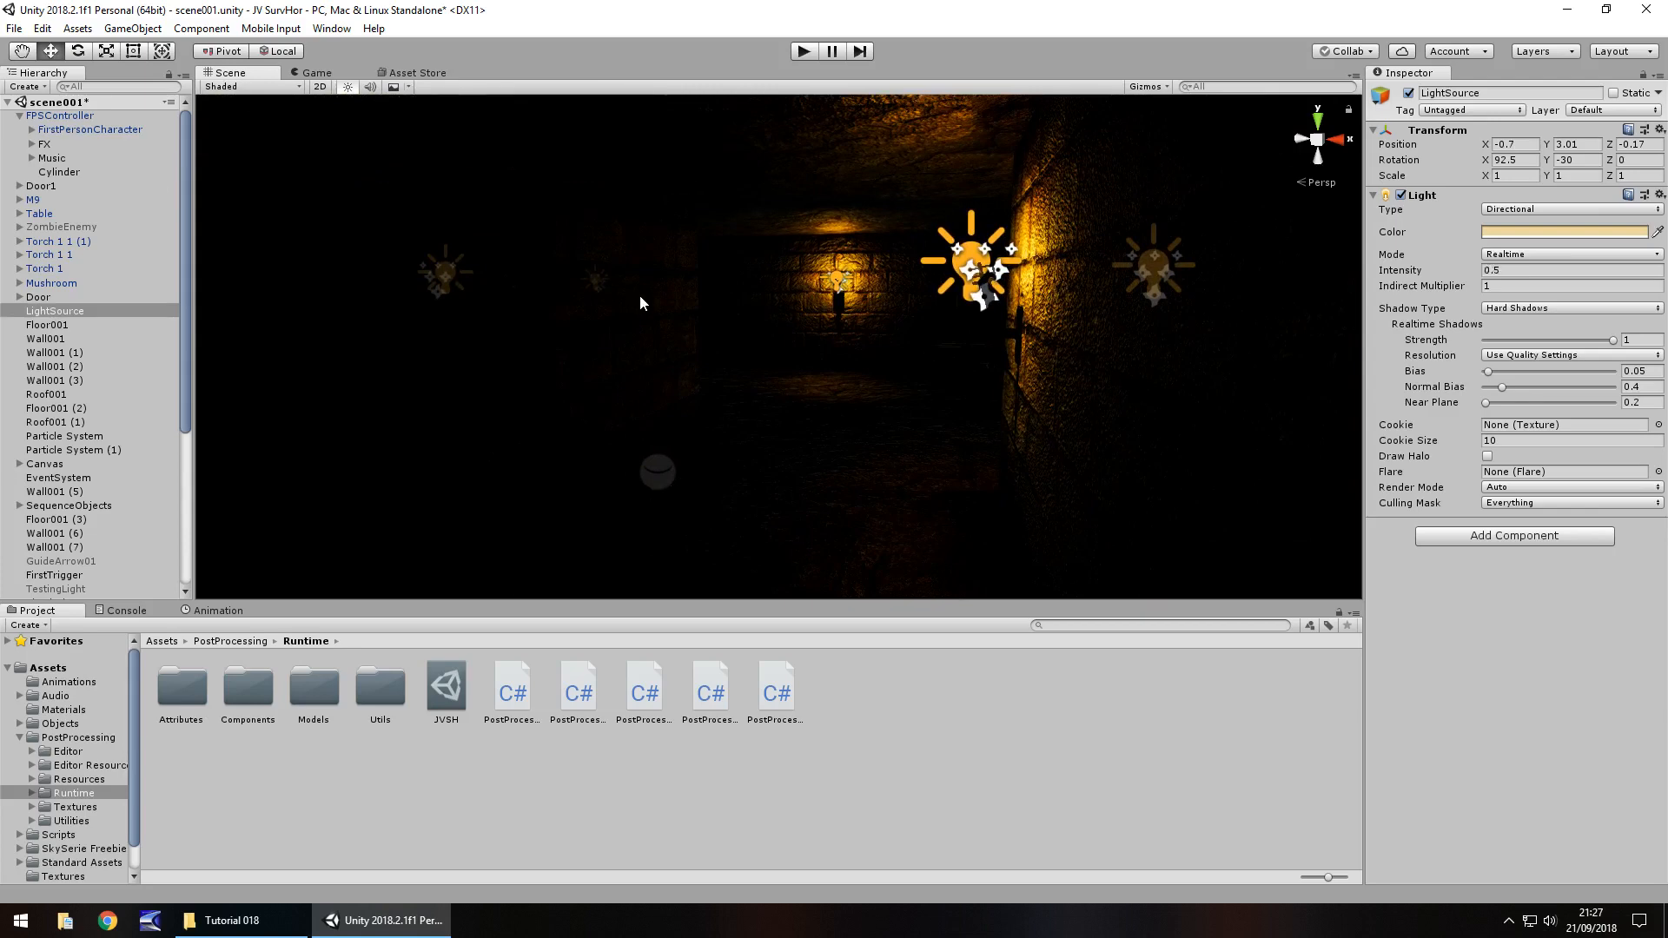
pyautogui.hotkey('ctrl', 'z')
# Filter the scene objects by "light", select all the TorchIllumination lights together, and clear the filter.
pyautogui.write('light')
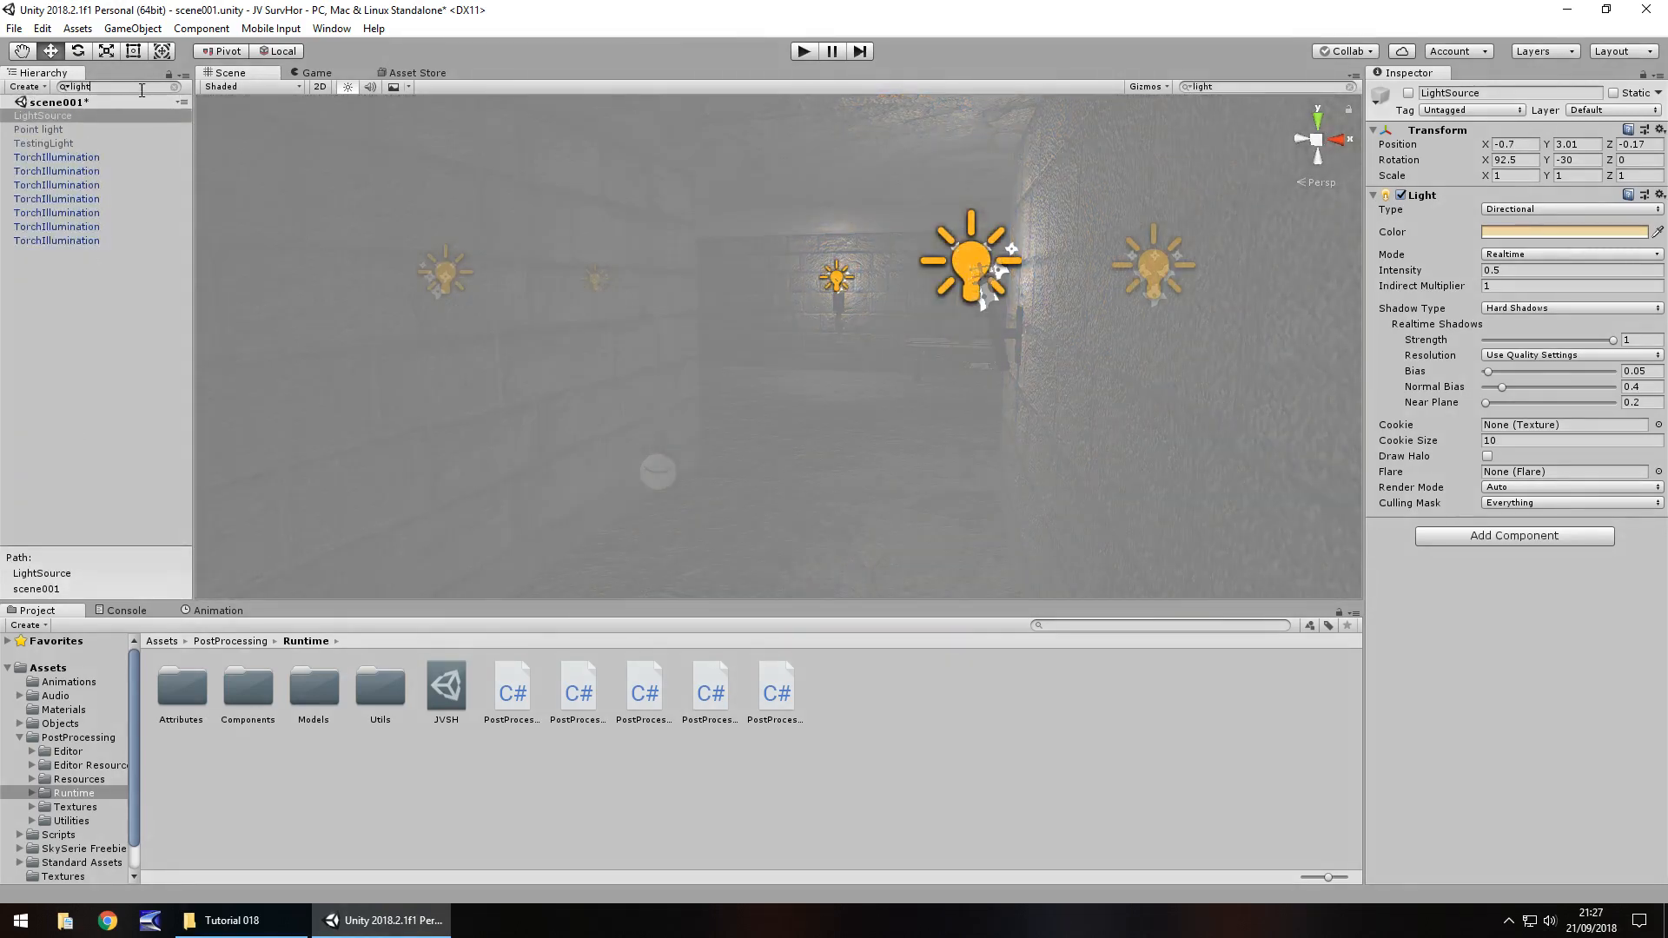
pyautogui.click(81, 158)
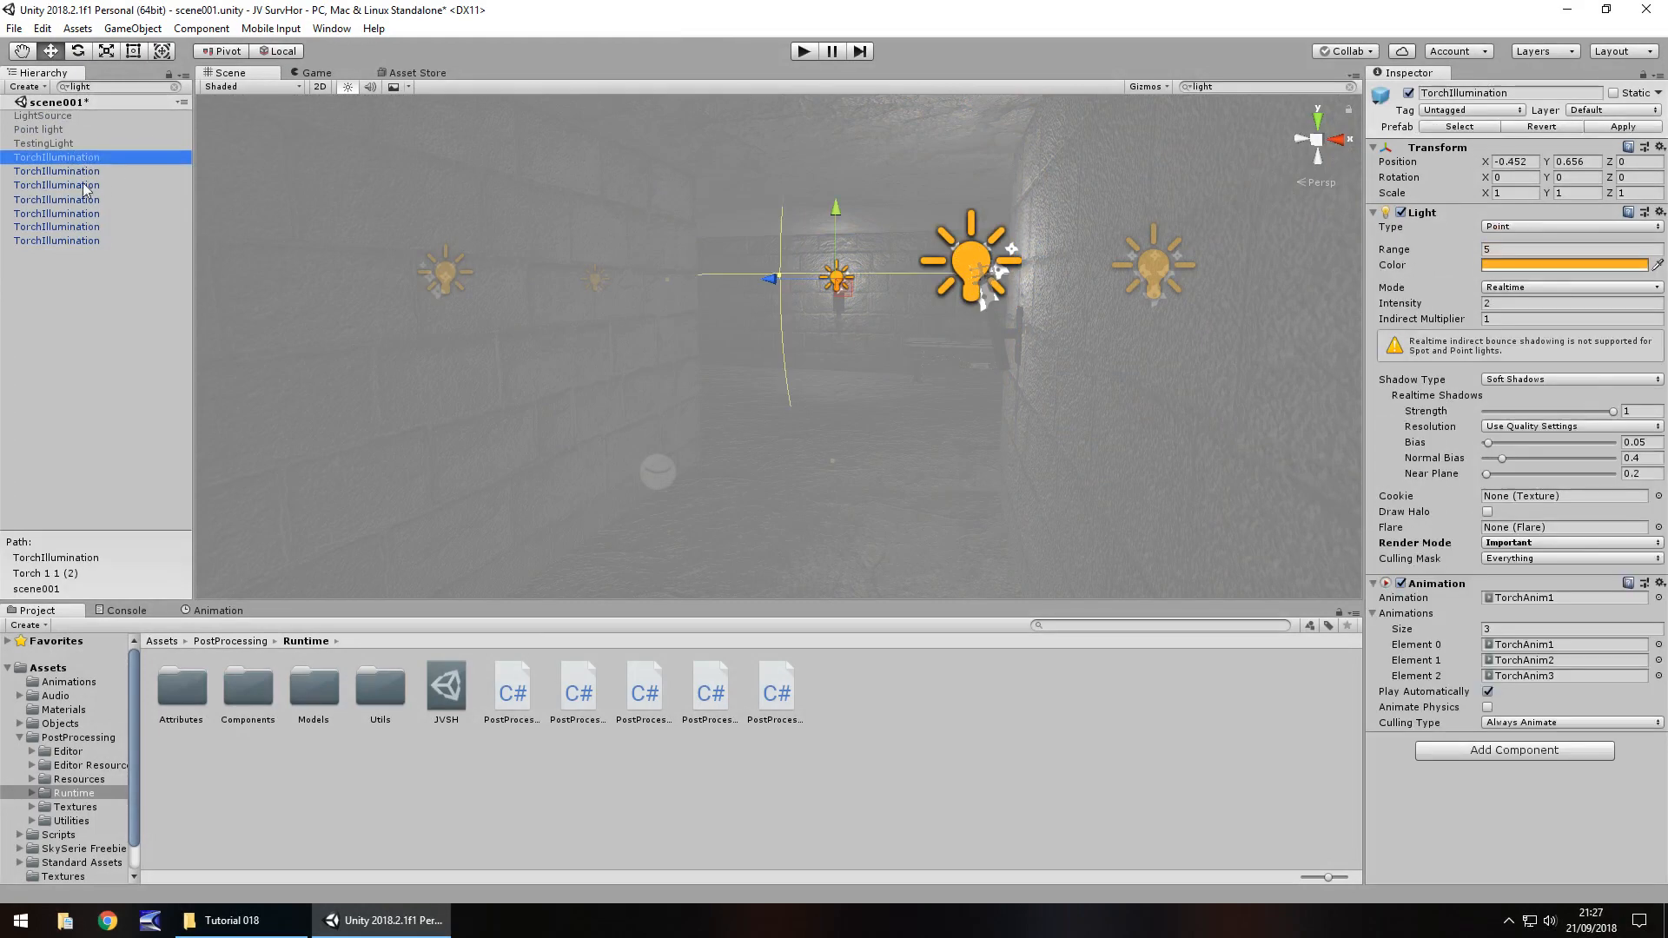
pyautogui.keyDown('shift'); pyautogui.click(66, 242); pyautogui.keyUp('shift')
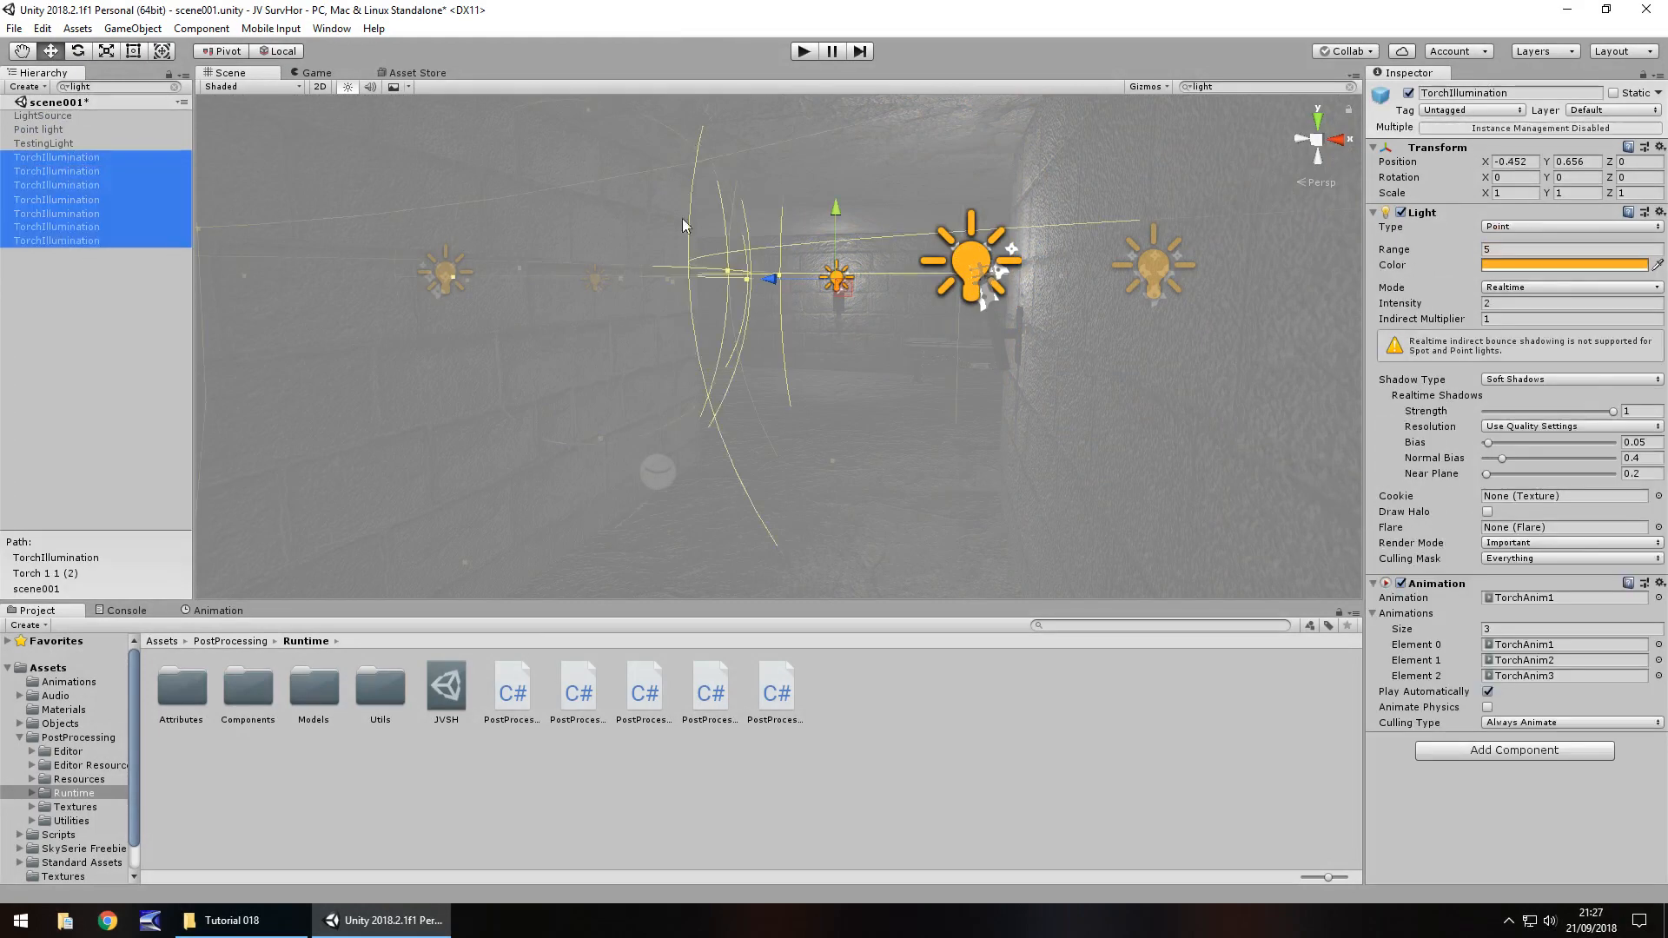
pyautogui.click(176, 89)
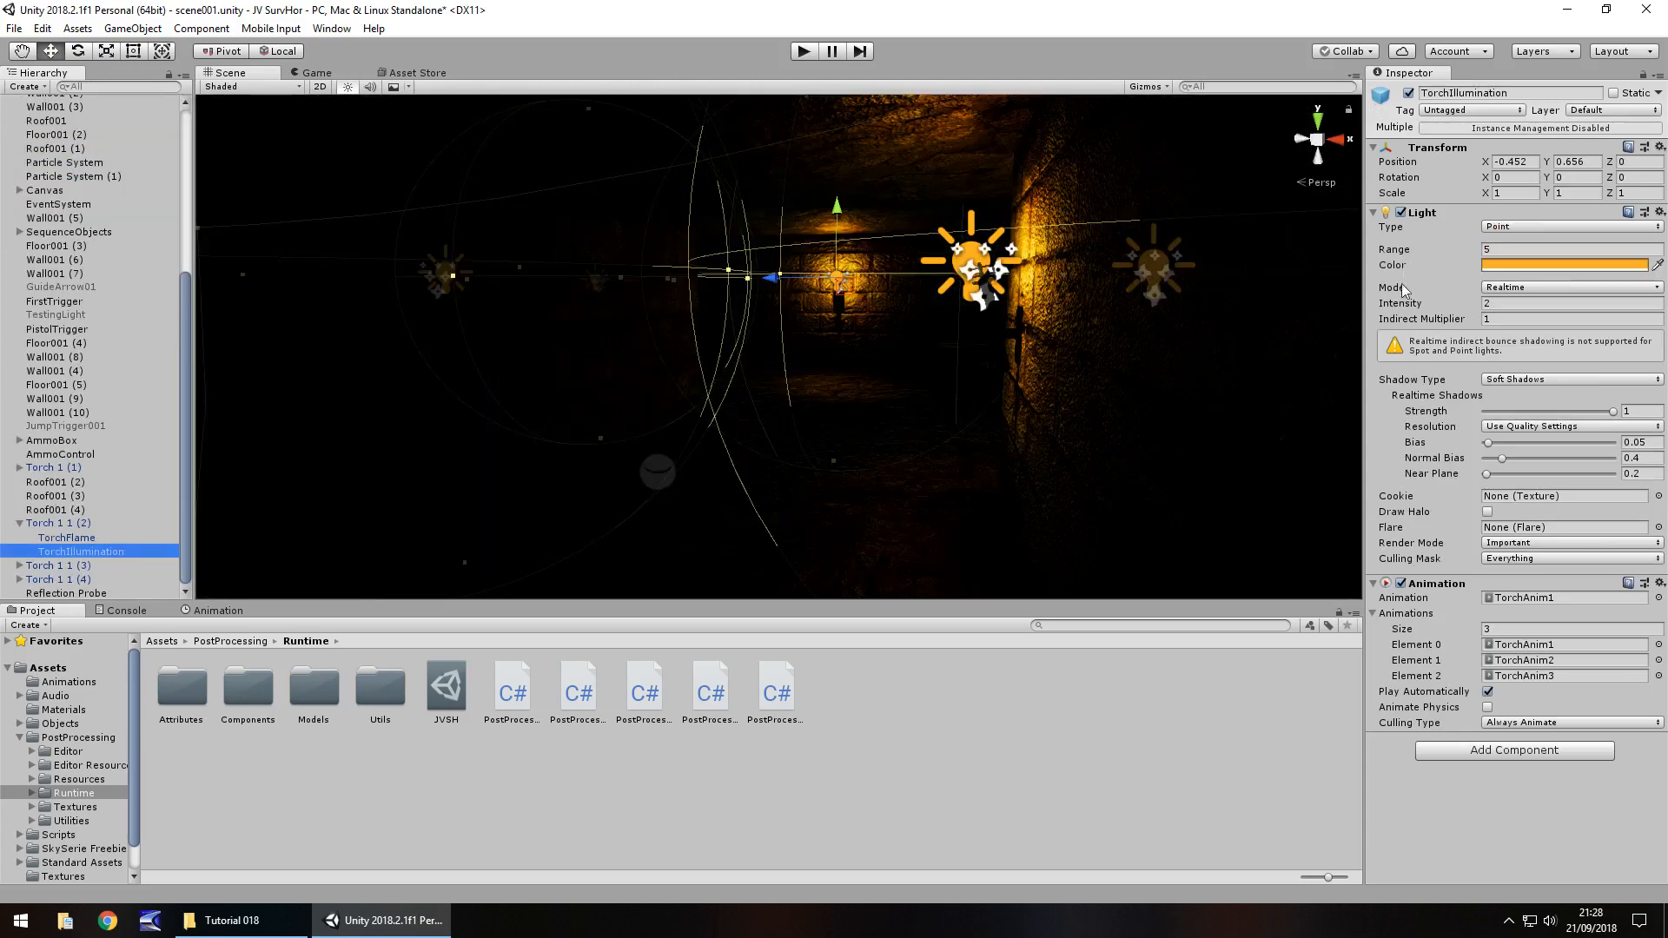
# Set the selected TorchIllumination lights to intensity 5 and range 7, and run the game.
pyautogui.moveTo(1400, 303); pyautogui.dragTo(1656, 320)
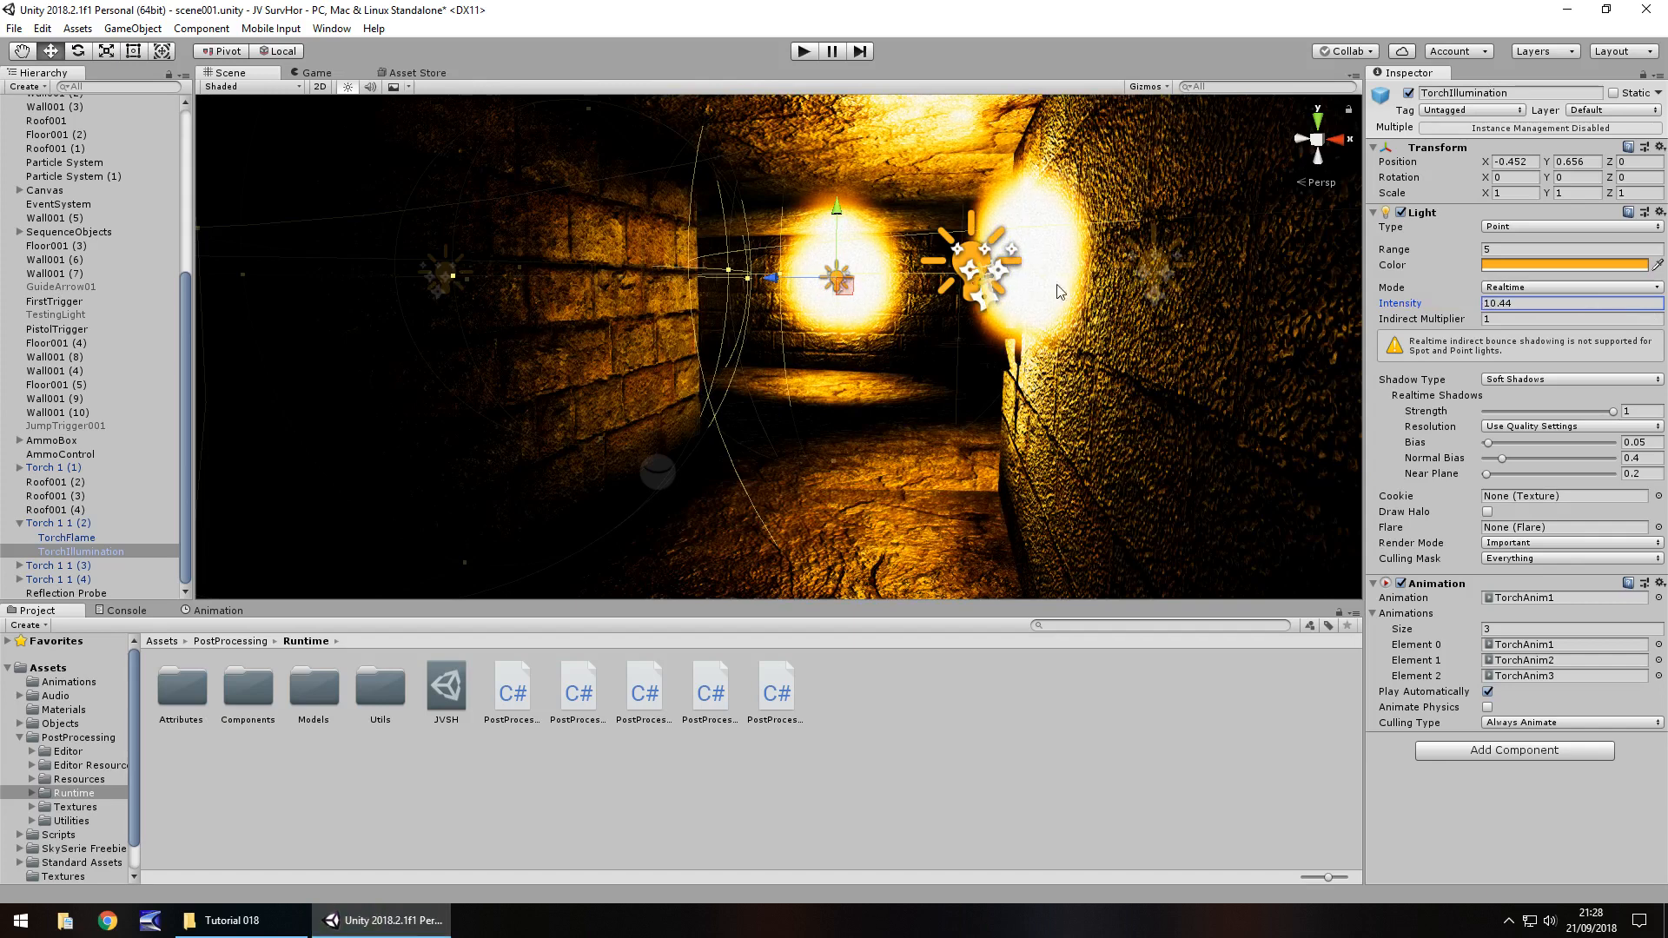
pyautogui.hotkey('ctrl', 'z')
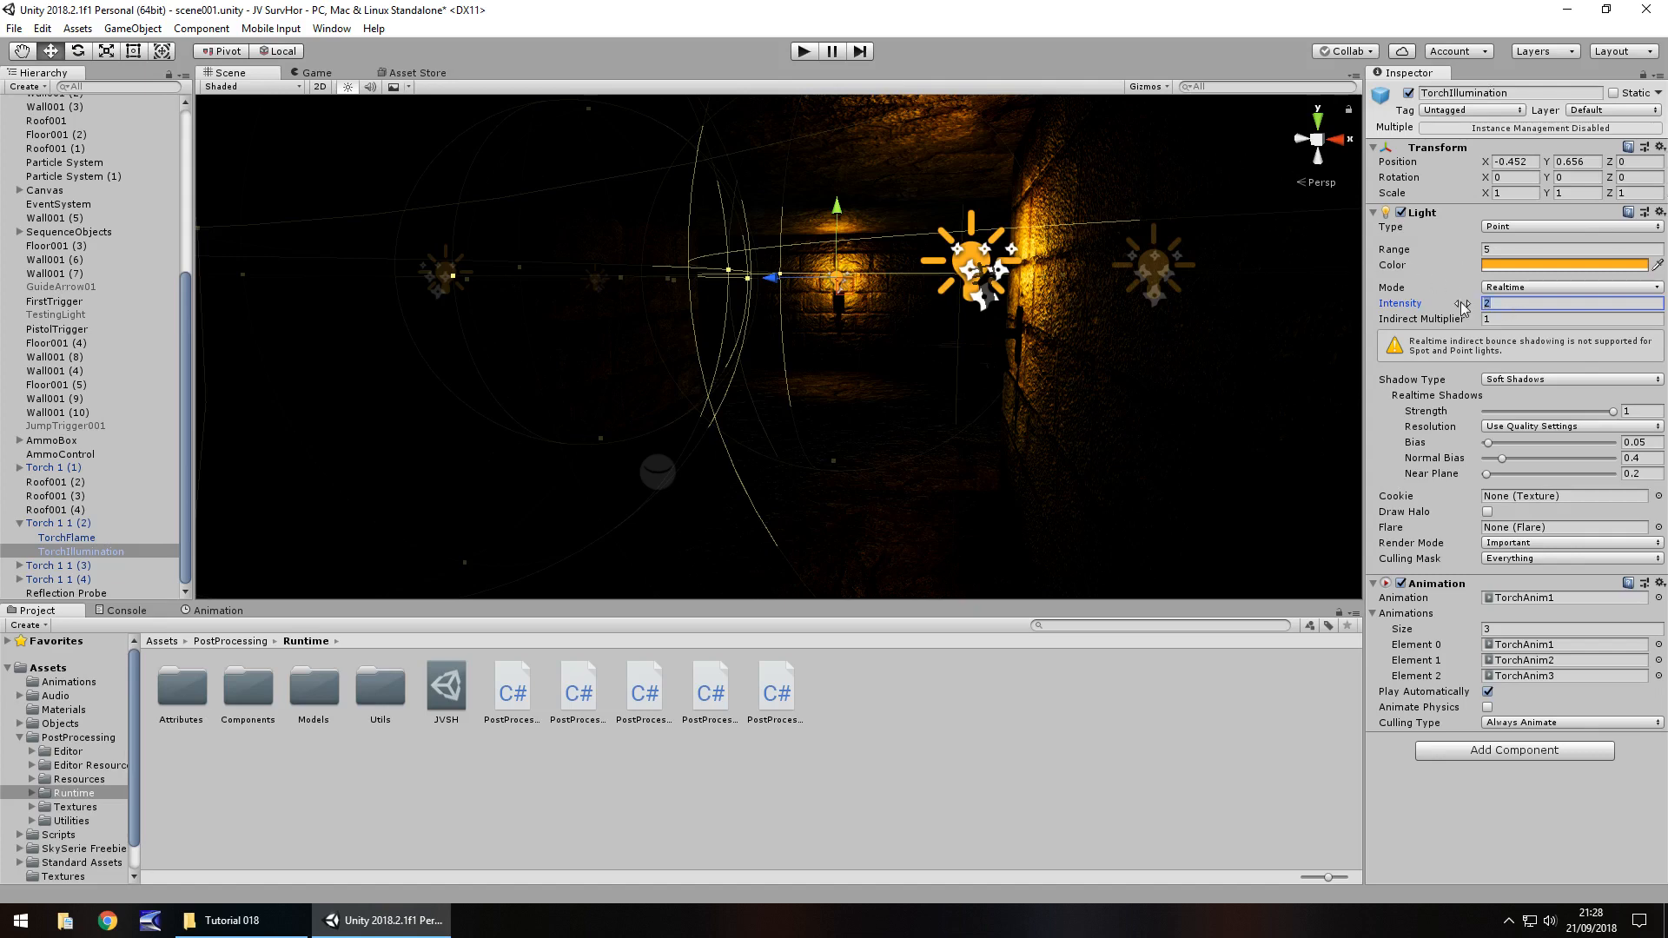
pyautogui.write('5')
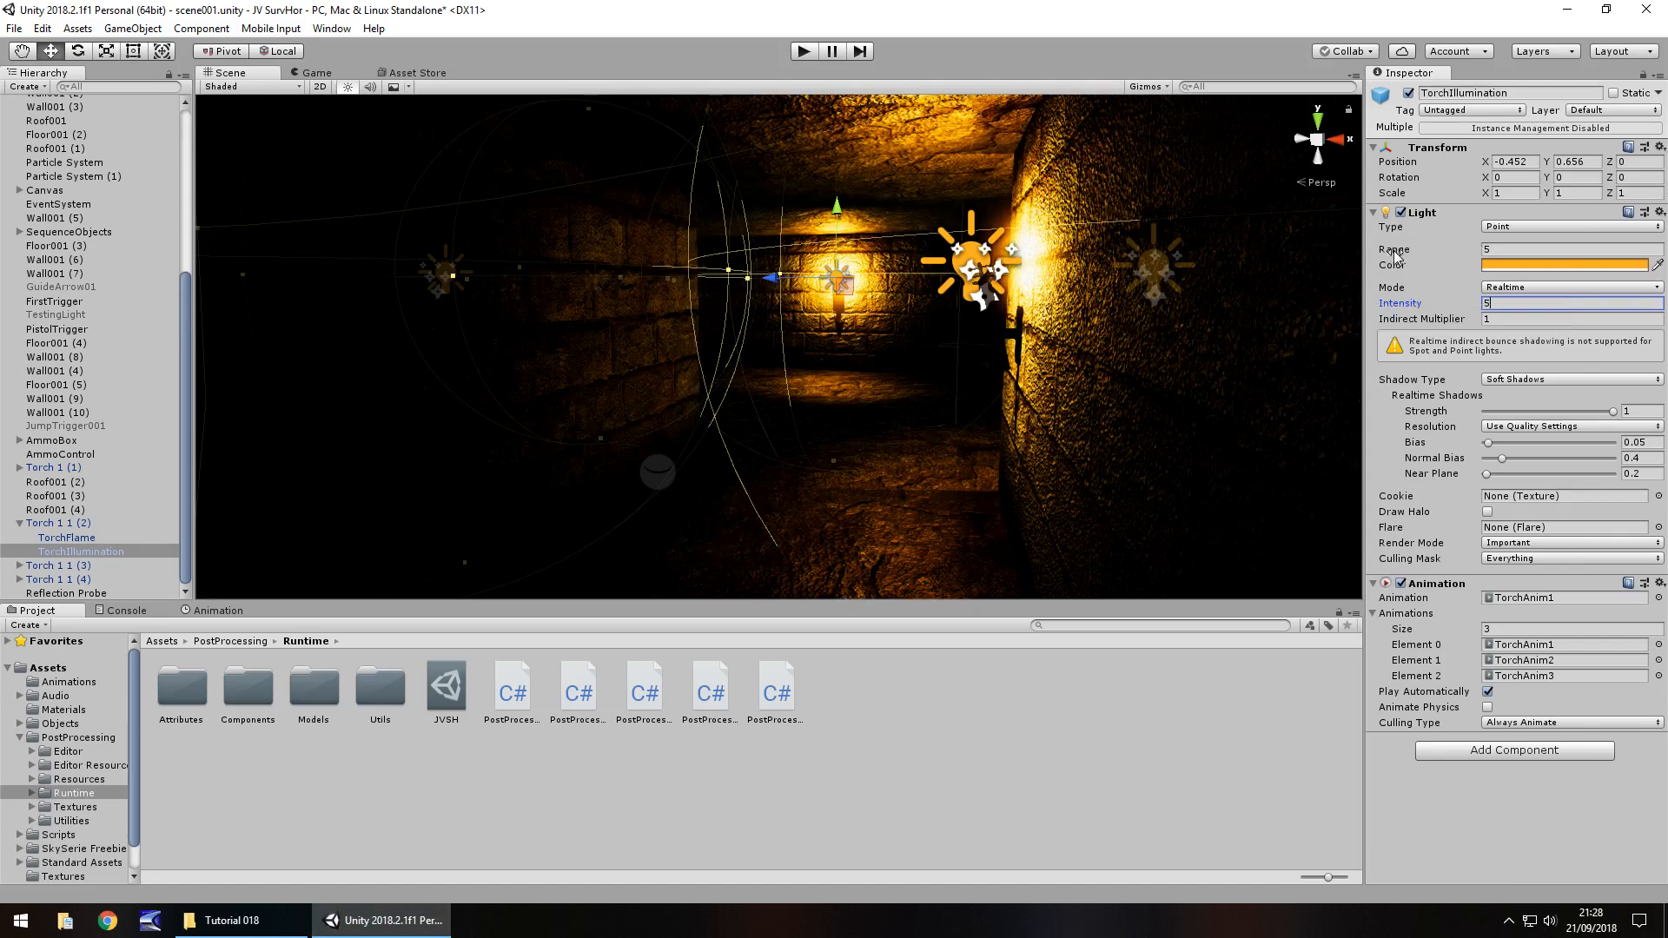
pyautogui.click(1495, 248)
pyautogui.write('10')
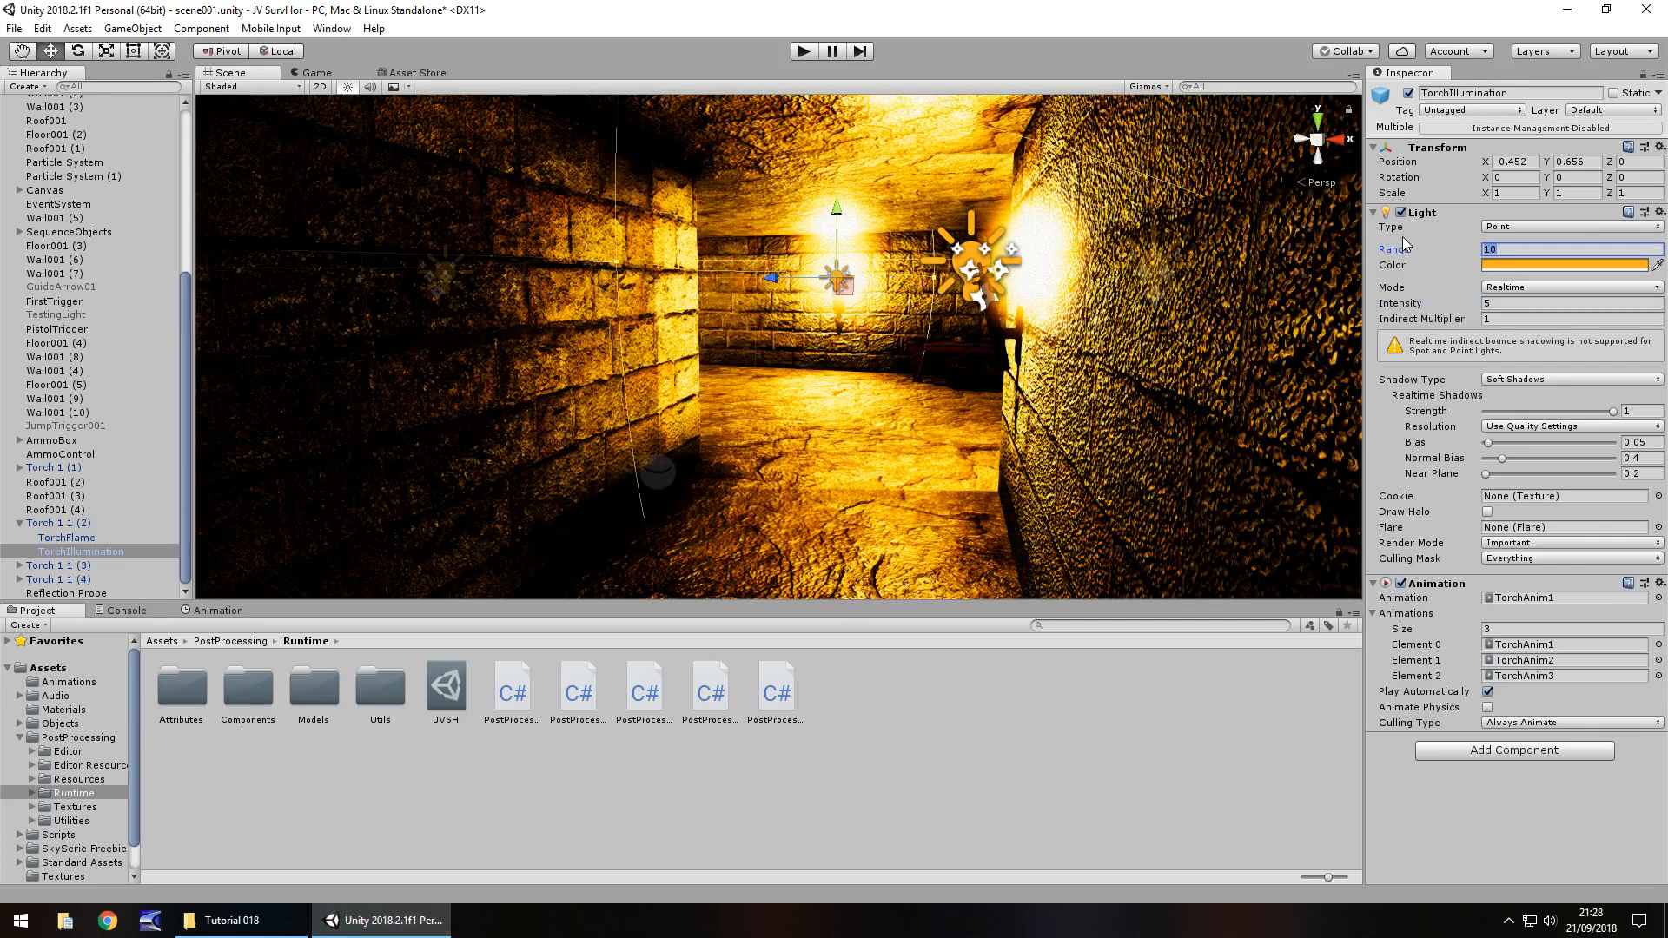
pyautogui.write('7')
pyautogui.click(804, 52)
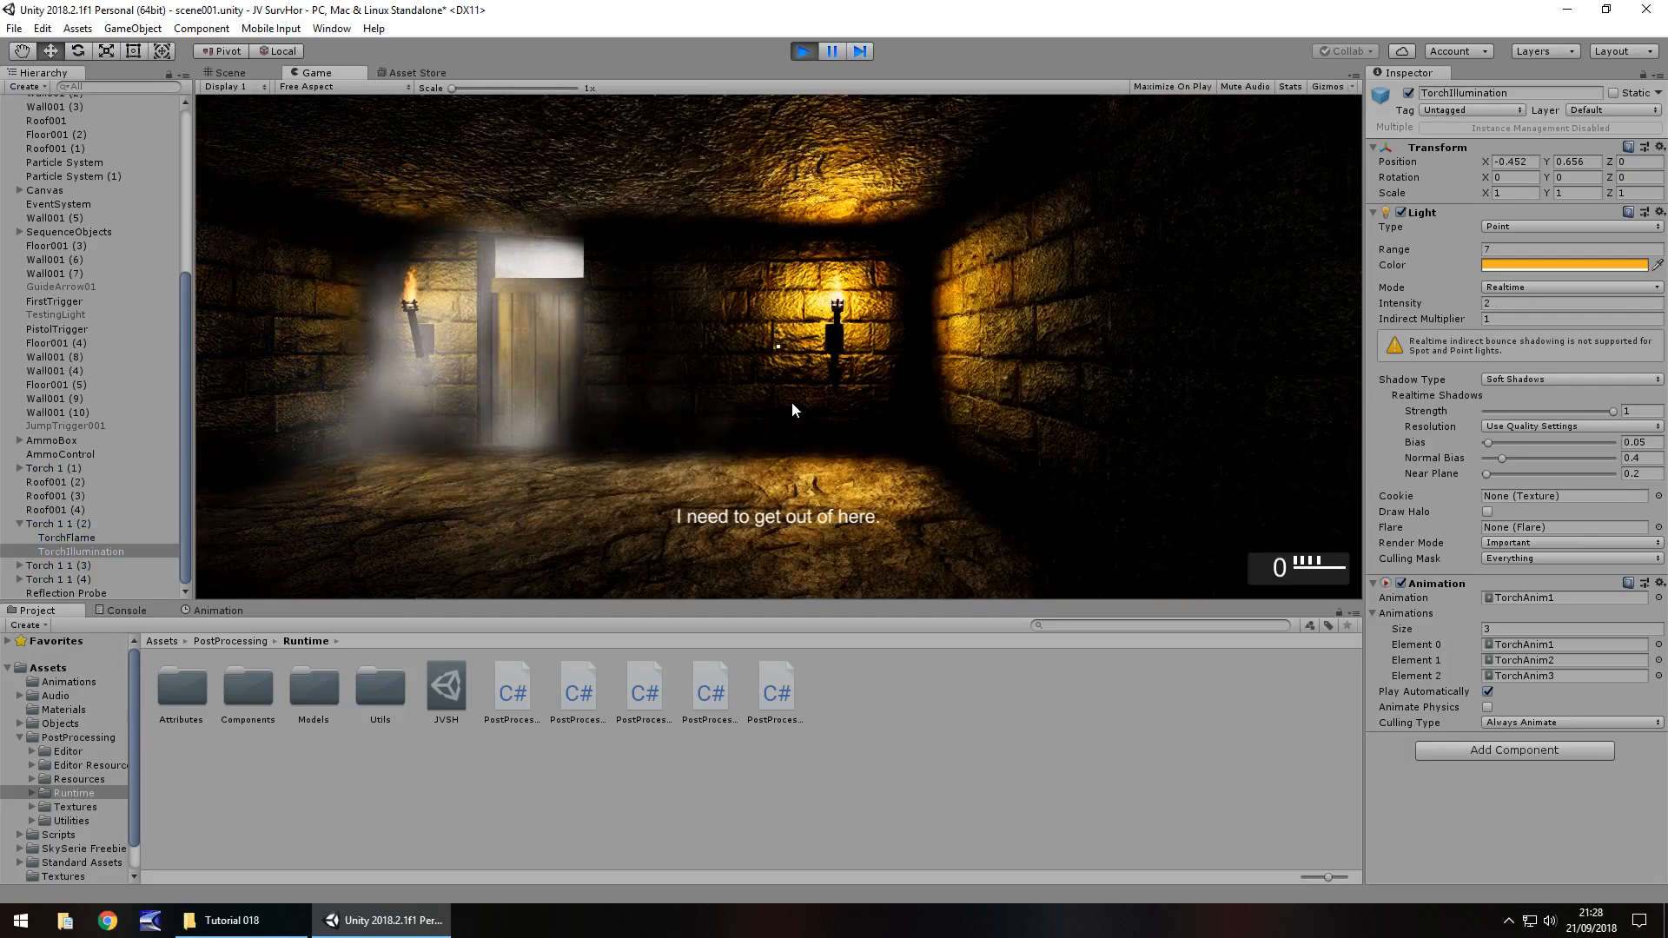
# Play-test the scene by walking through the dungeon, collecting the pistol and shooting the zombie at the door to examine the lighting.
pyautogui.press('w')
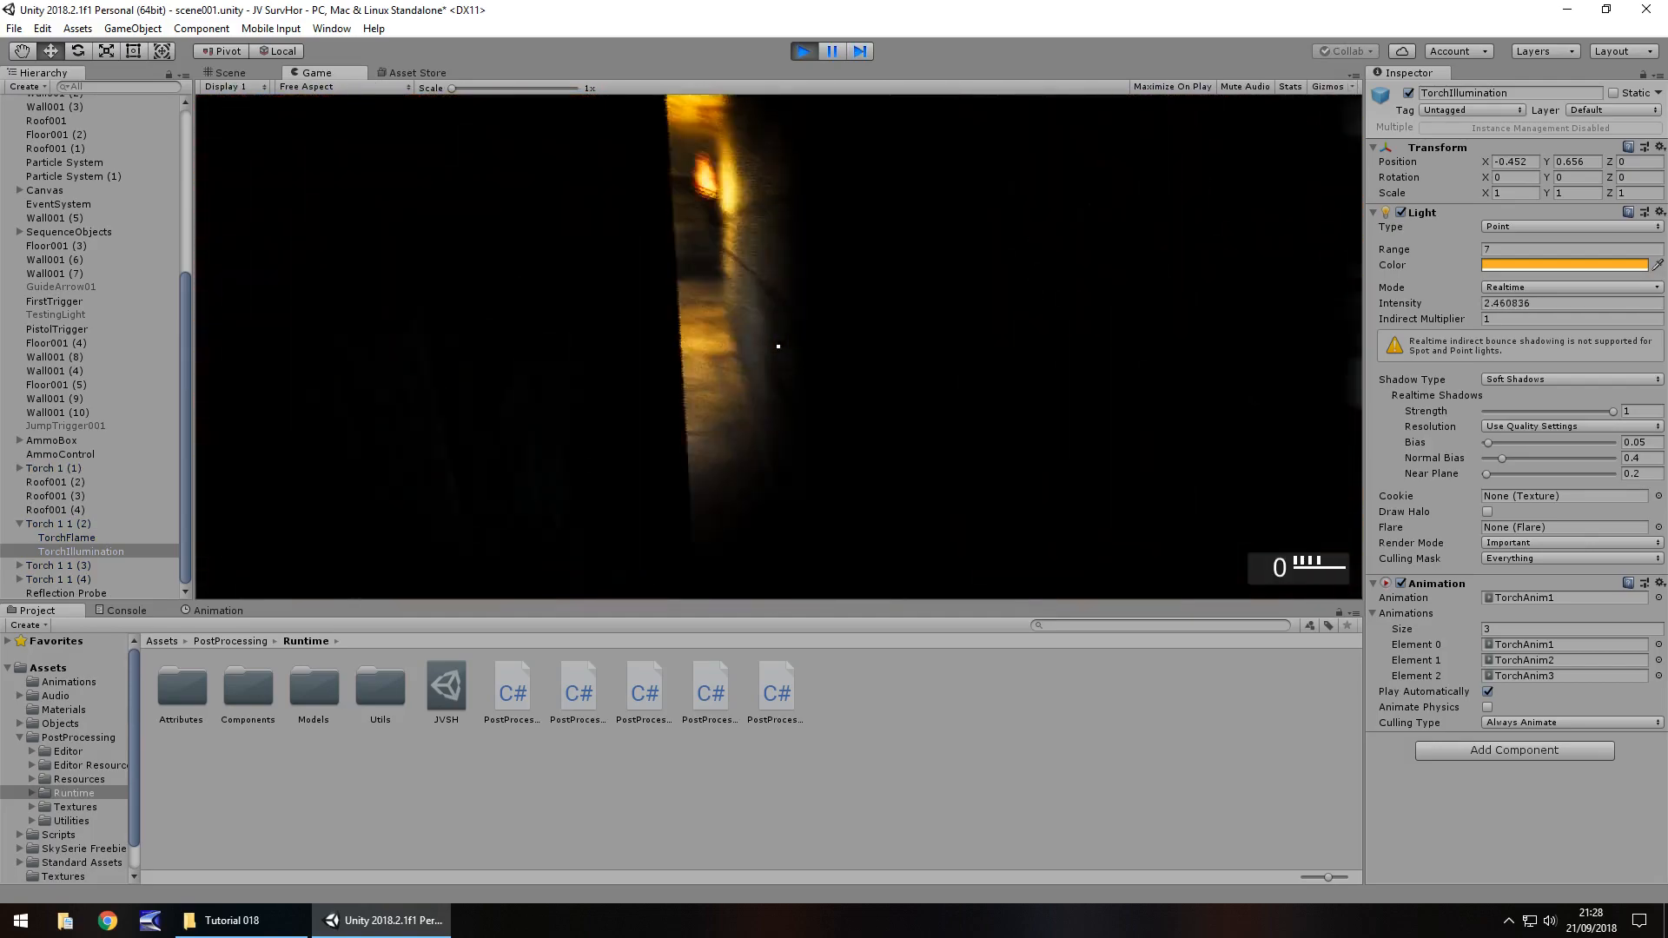
pyautogui.press('w')
pyautogui.press('w')
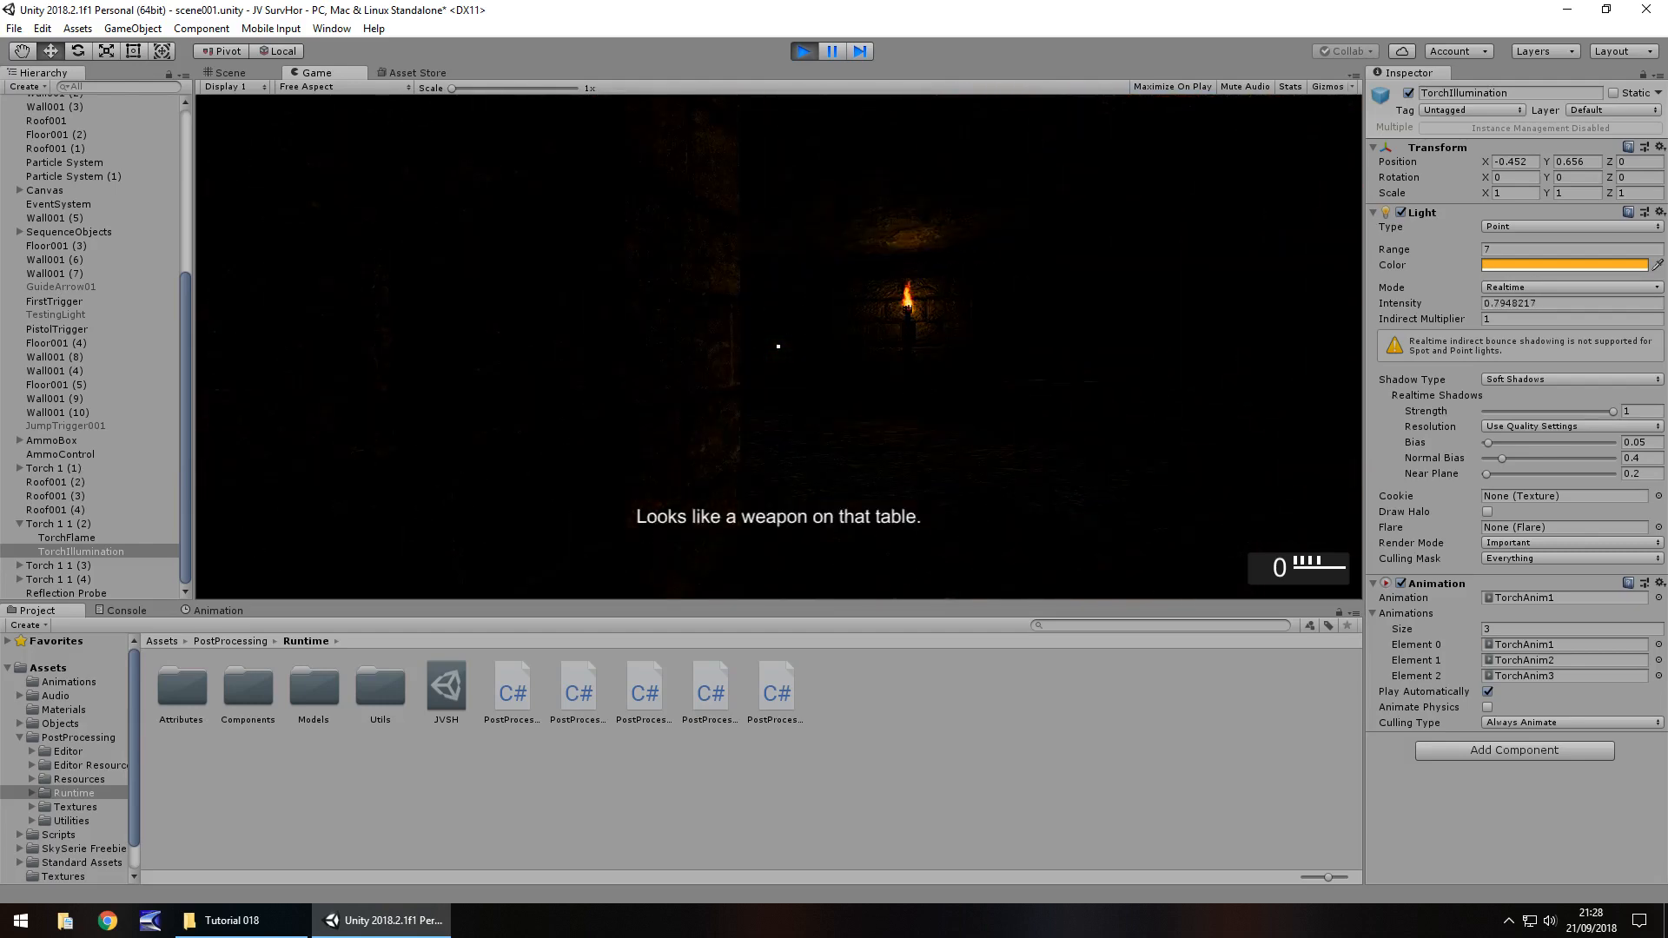
pyautogui.press('w')
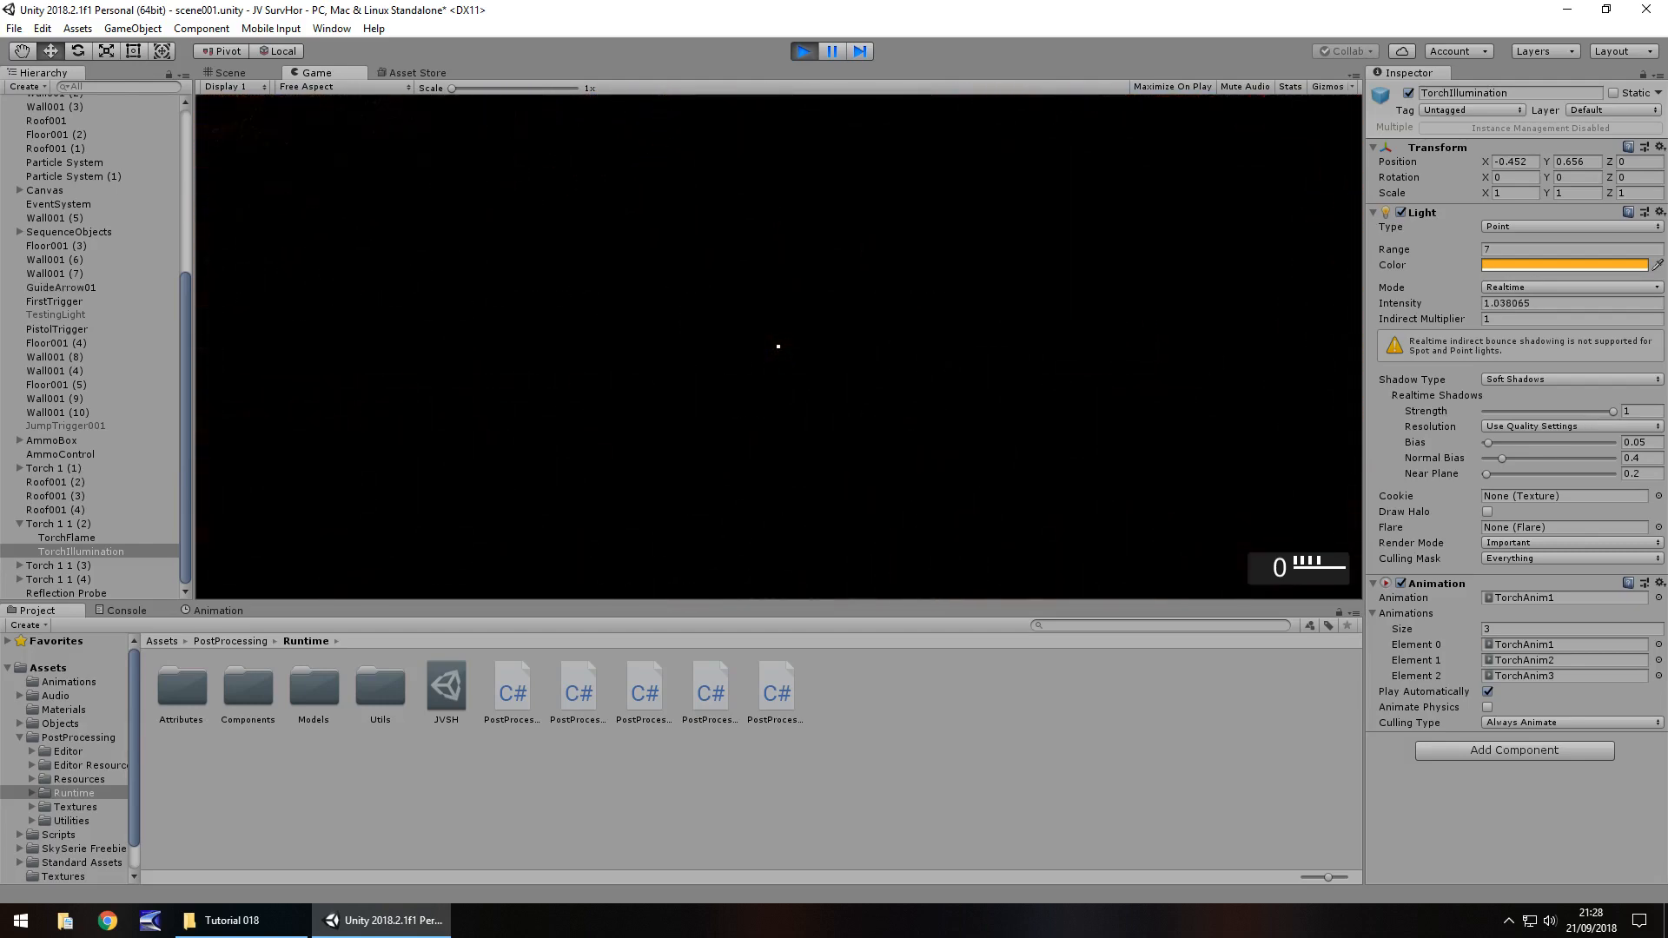
pyautogui.press('e')
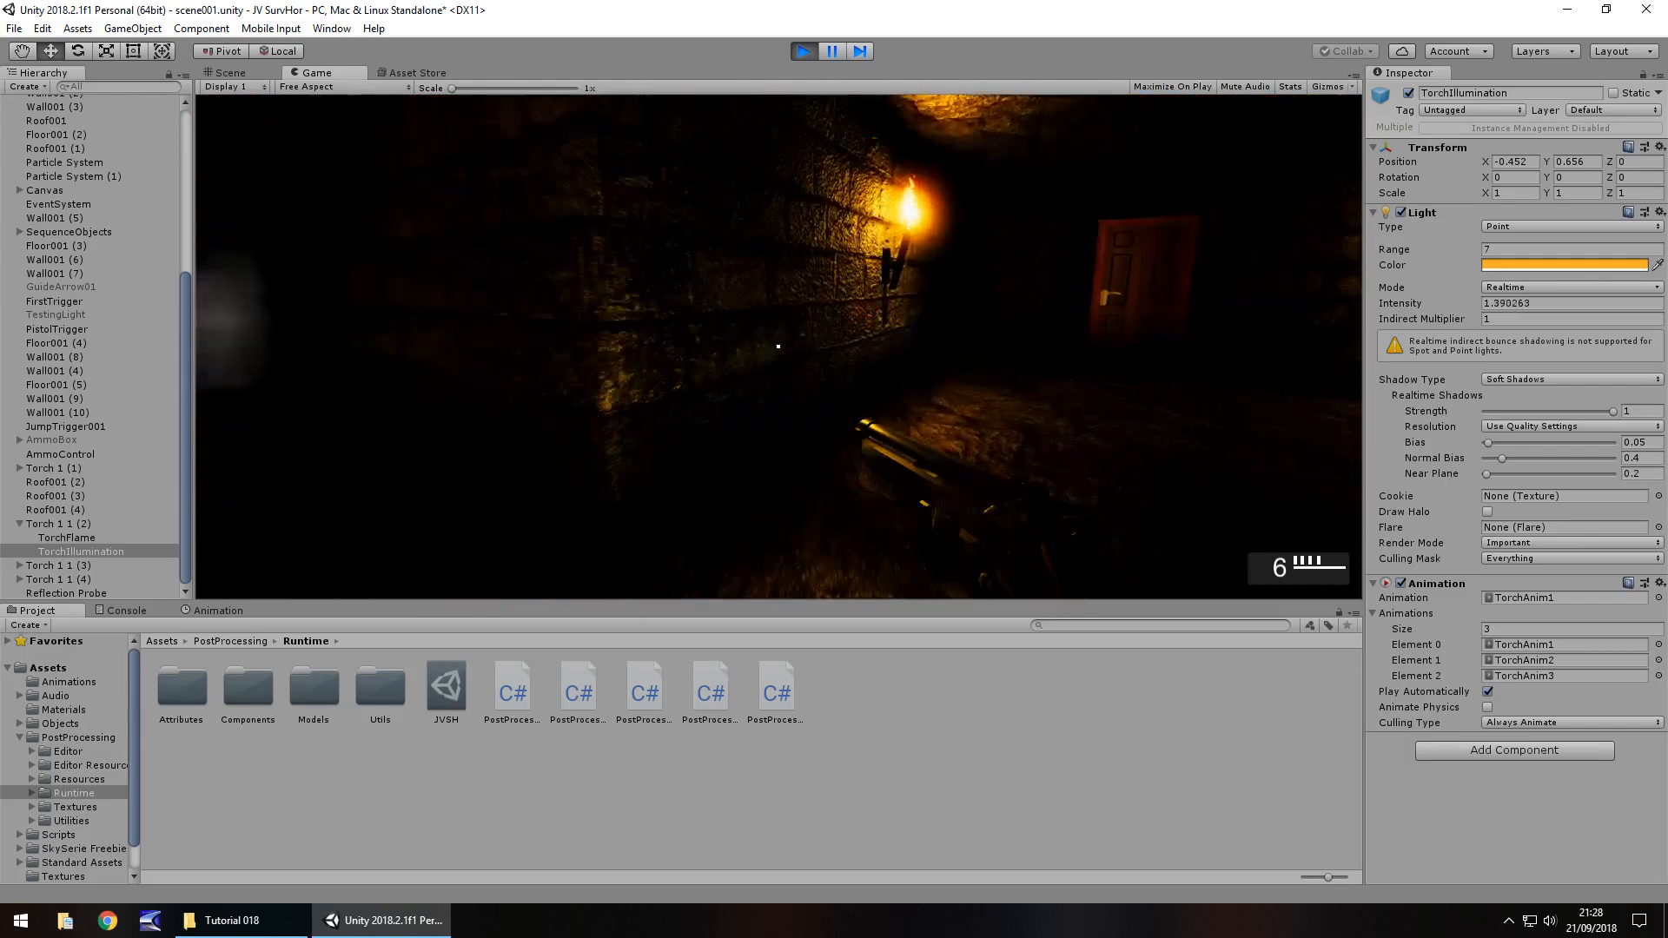
pyautogui.press('w')
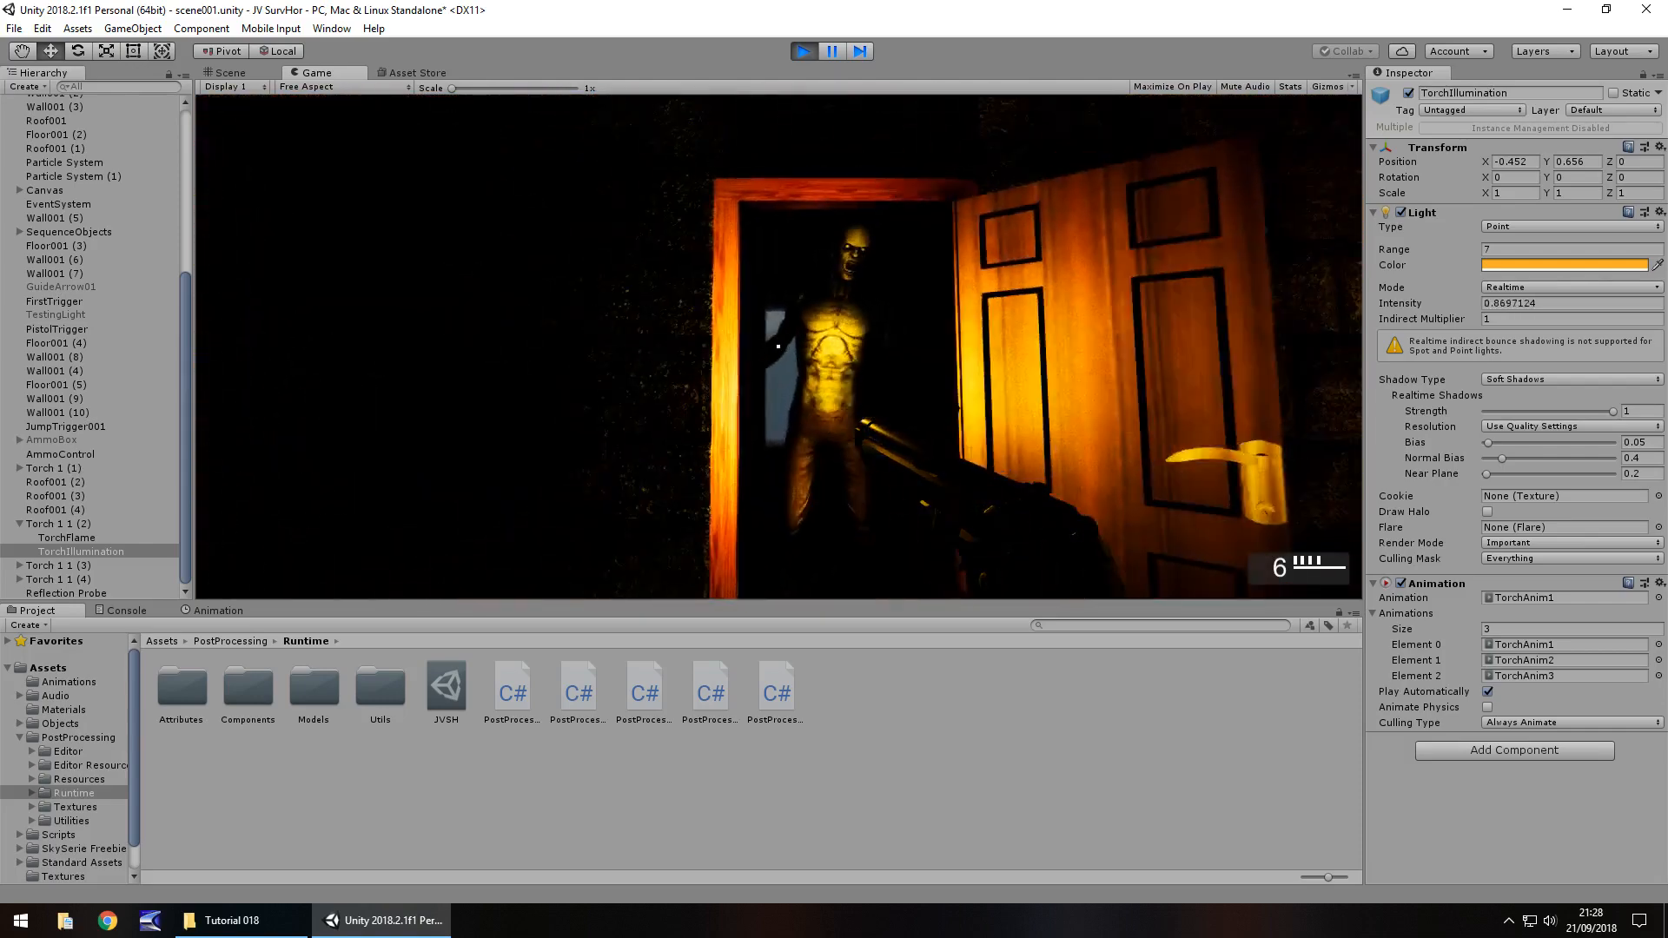
pyautogui.press('s')
pyautogui.click(779, 347)
pyautogui.click(779, 347)
pyautogui.click(779, 347)
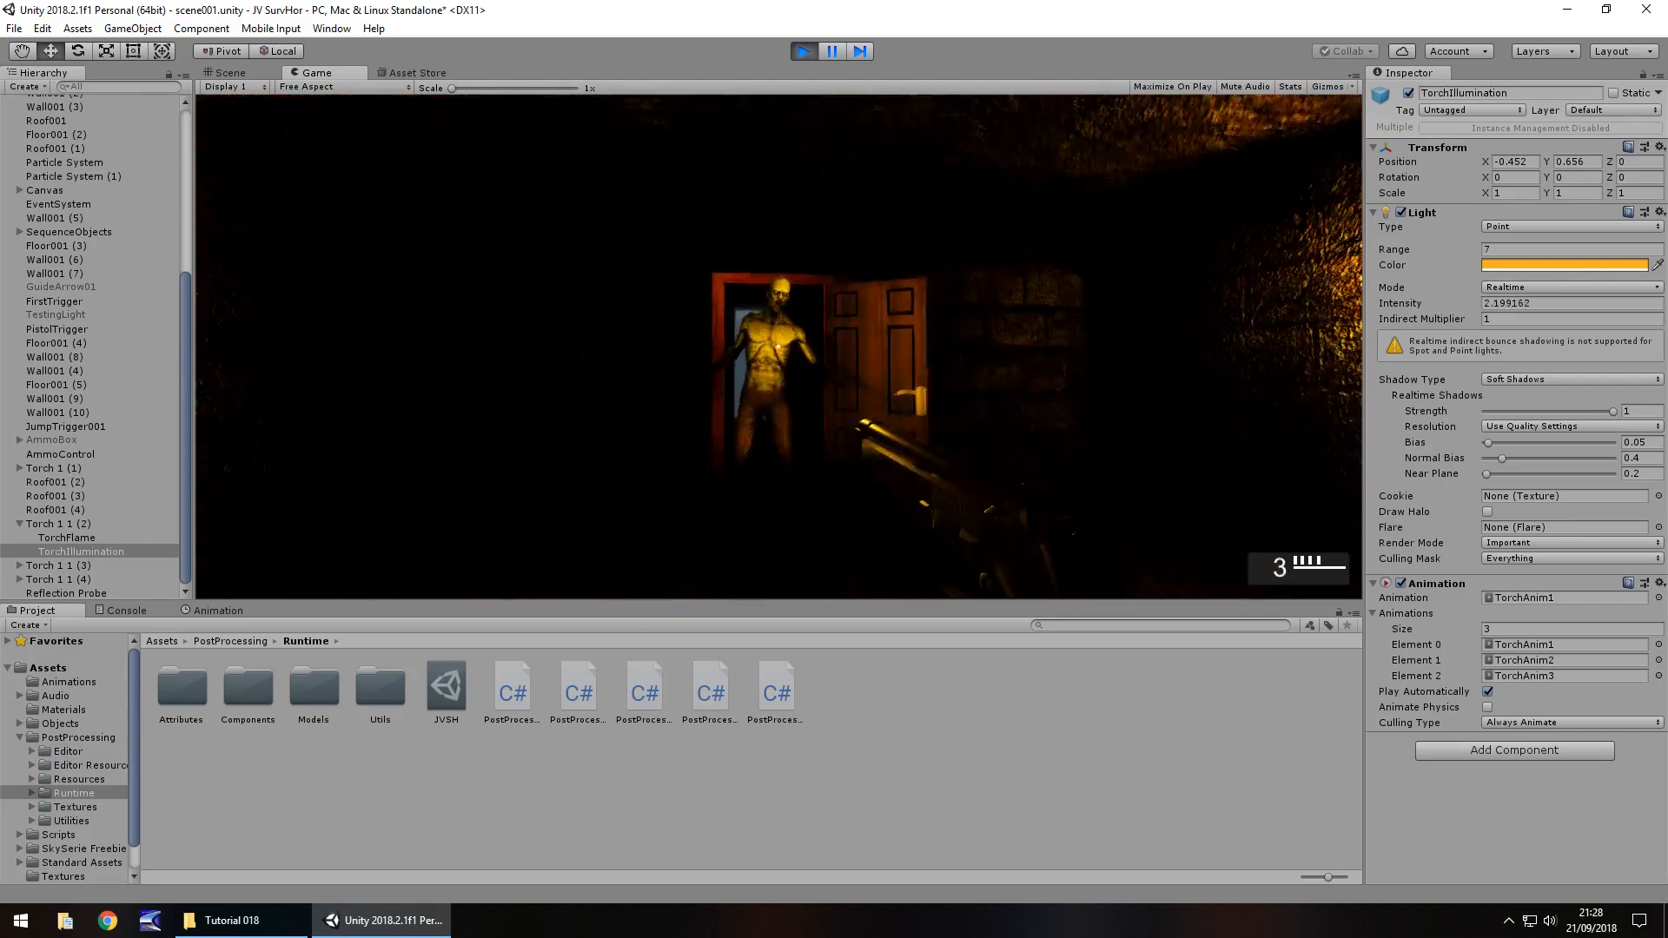
pyautogui.click(779, 347)
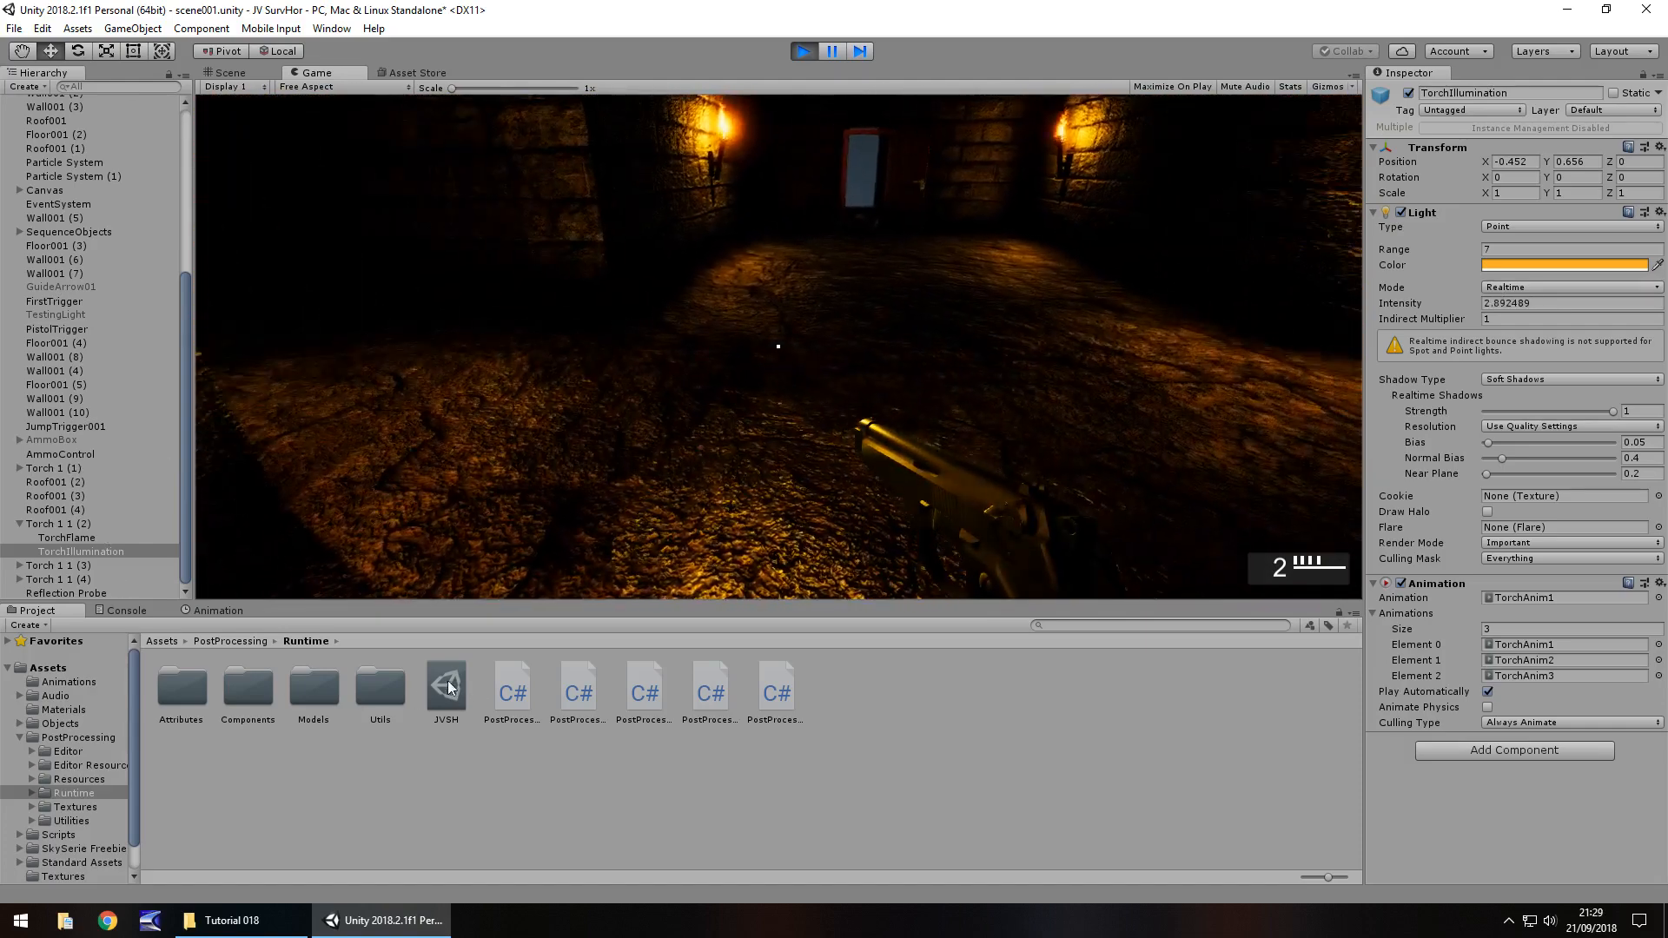
# Open the JVSH profile, try a Bloom intensity of 24.25 against the torches, and restore it to 10.
pyautogui.click(460, 686)
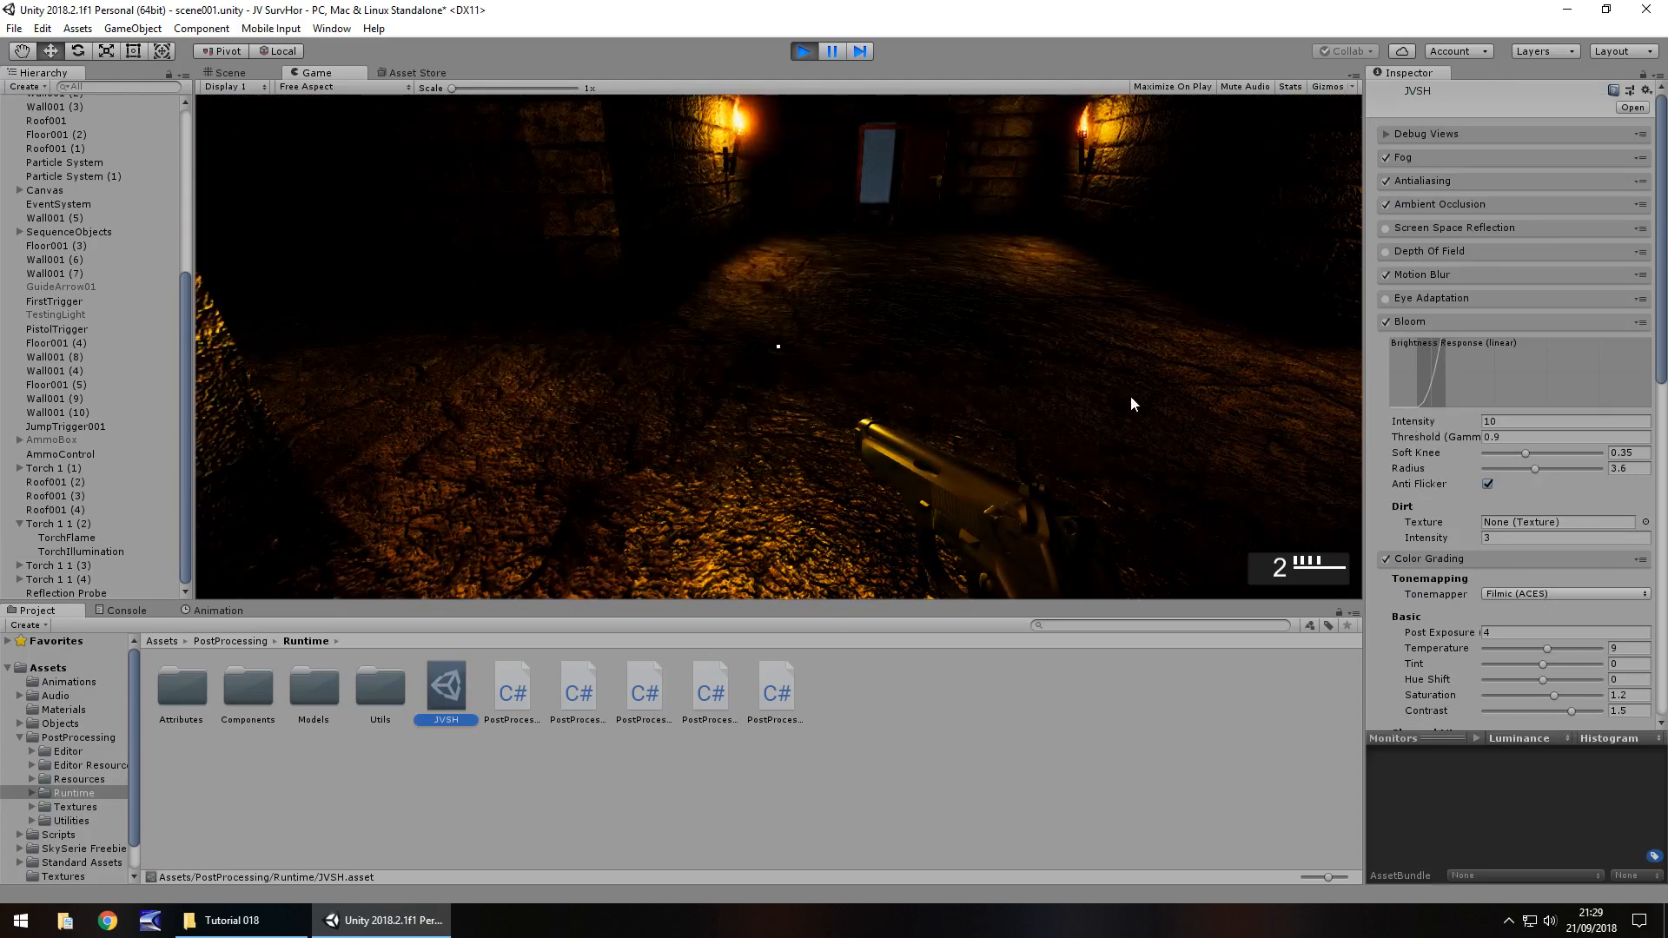
pyautogui.click(1132, 336)
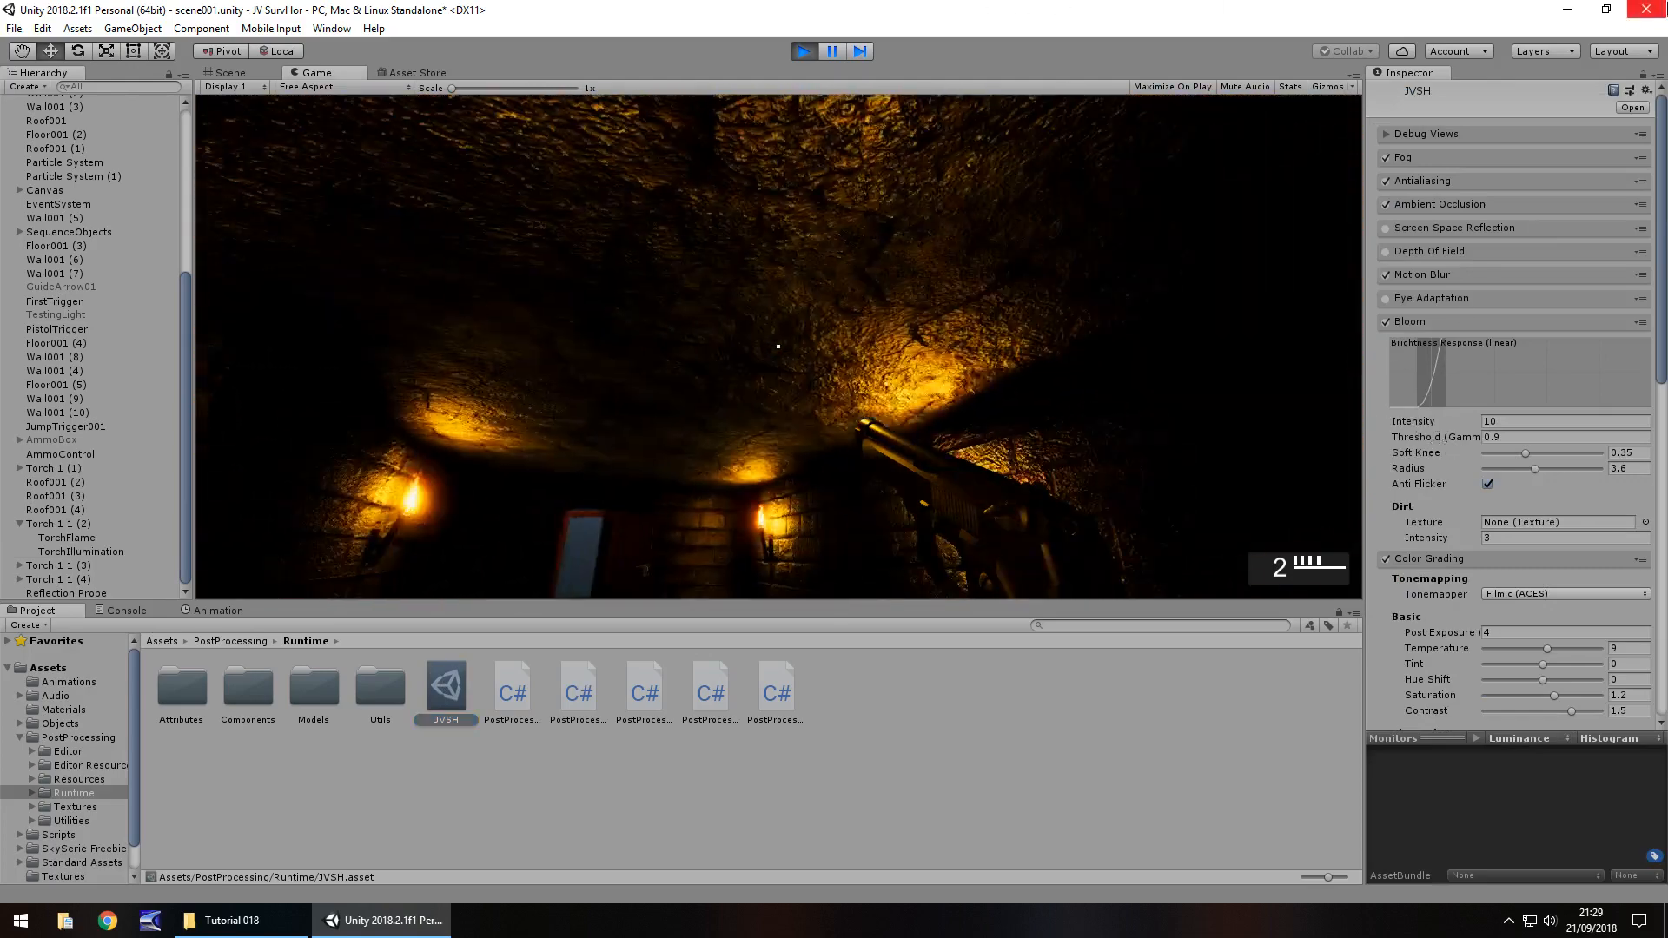
pyautogui.moveTo(1414, 423); pyautogui.dragTo(1600, 425)
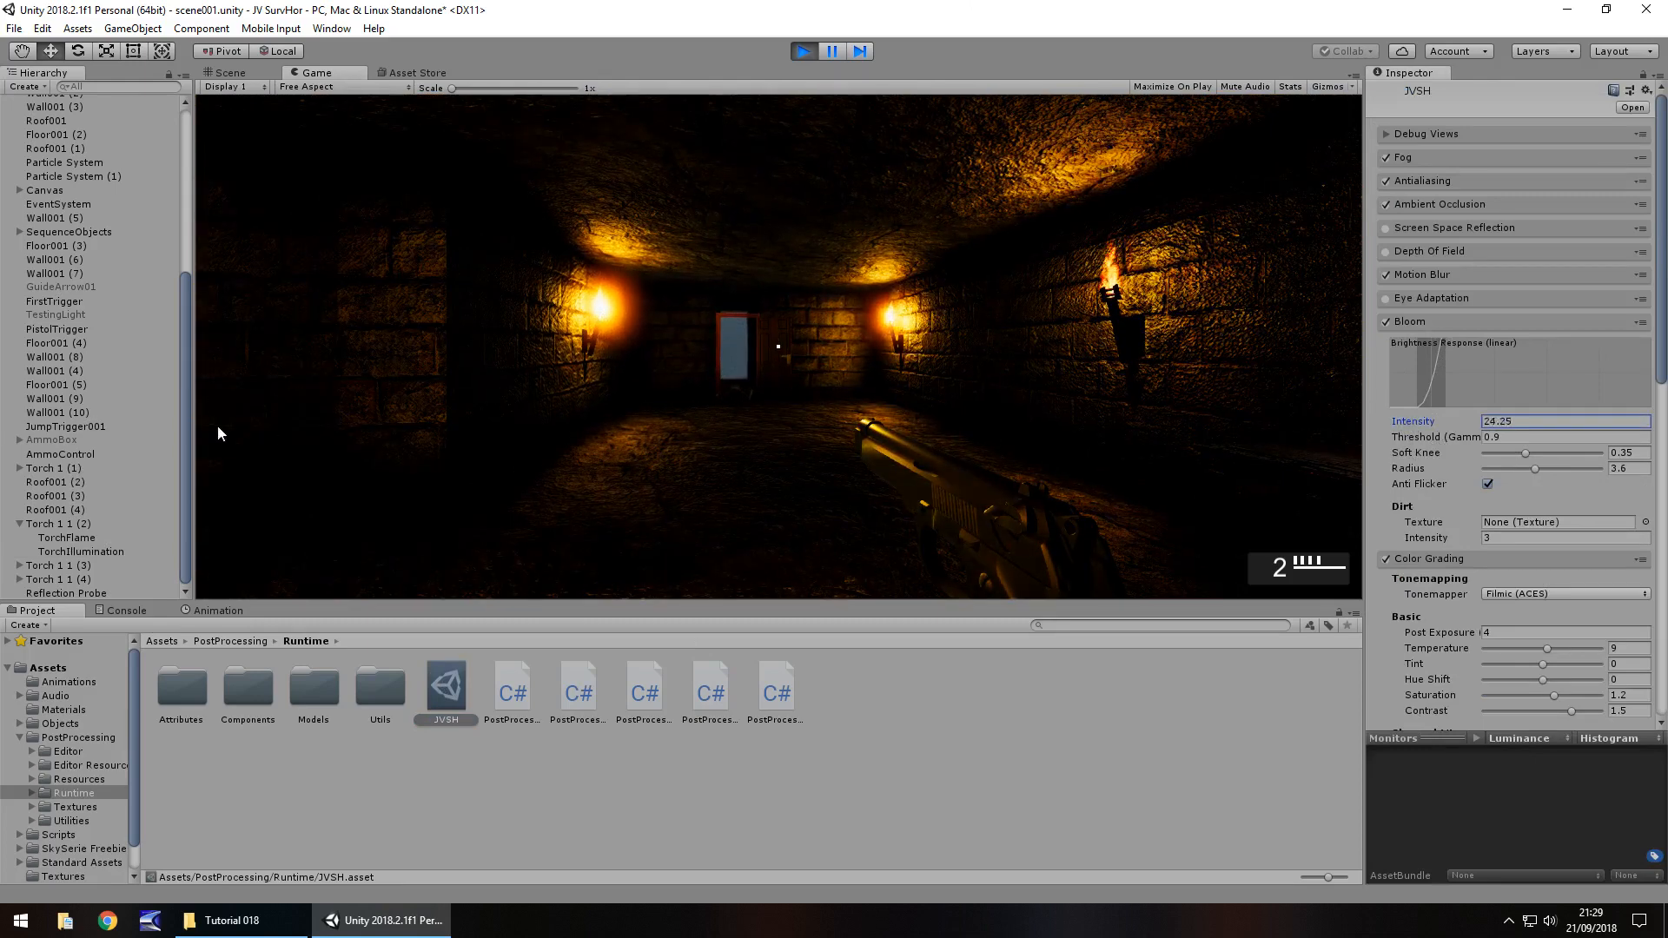
pyautogui.moveTo(219, 433); pyautogui.dragTo(1425, 413)
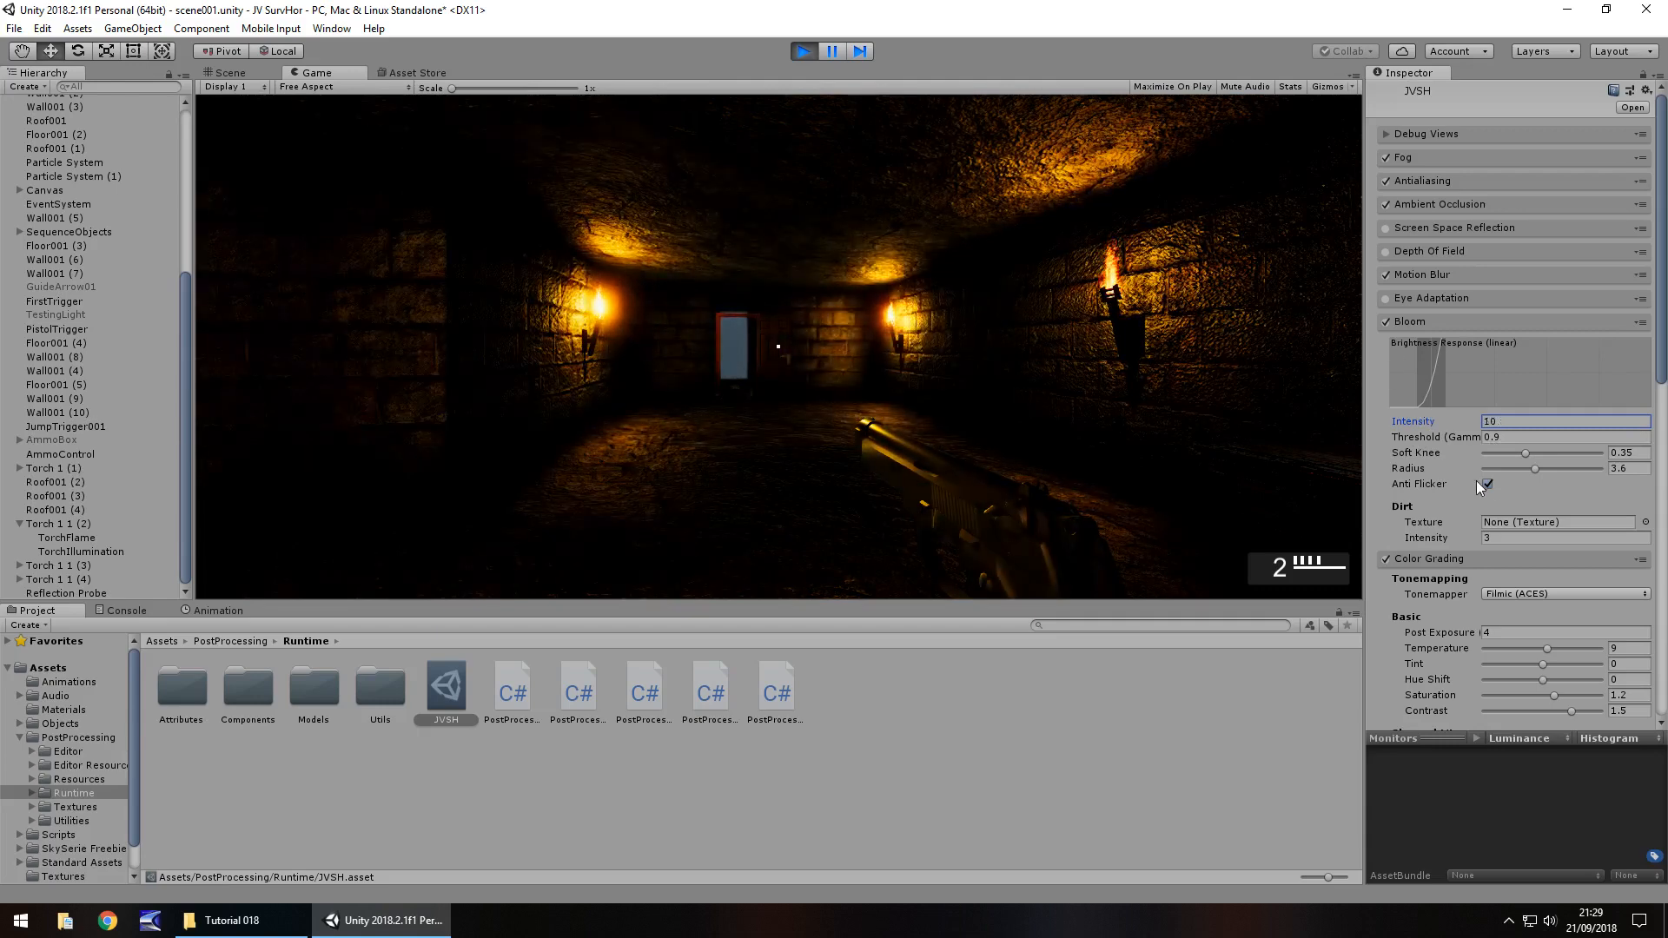
# Set the Bloom radius to 7 and its soft knee to 1.
pyautogui.moveTo(1535, 470); pyautogui.dragTo(1623, 471)
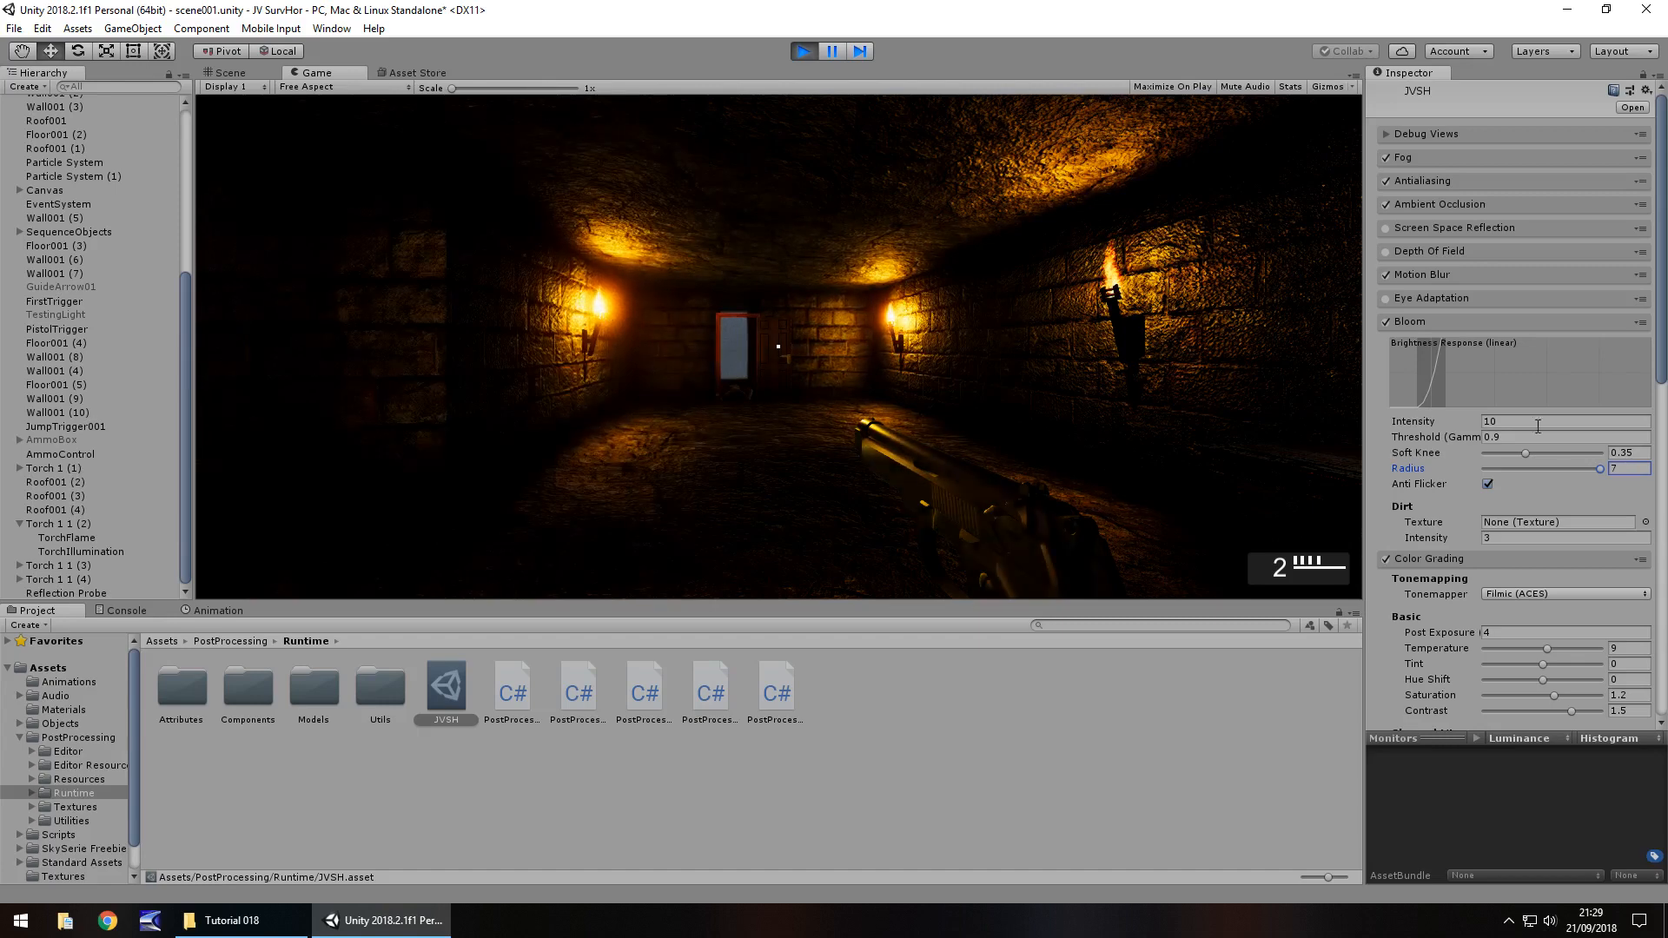
pyautogui.moveTo(1525, 451); pyautogui.dragTo(1619, 456)
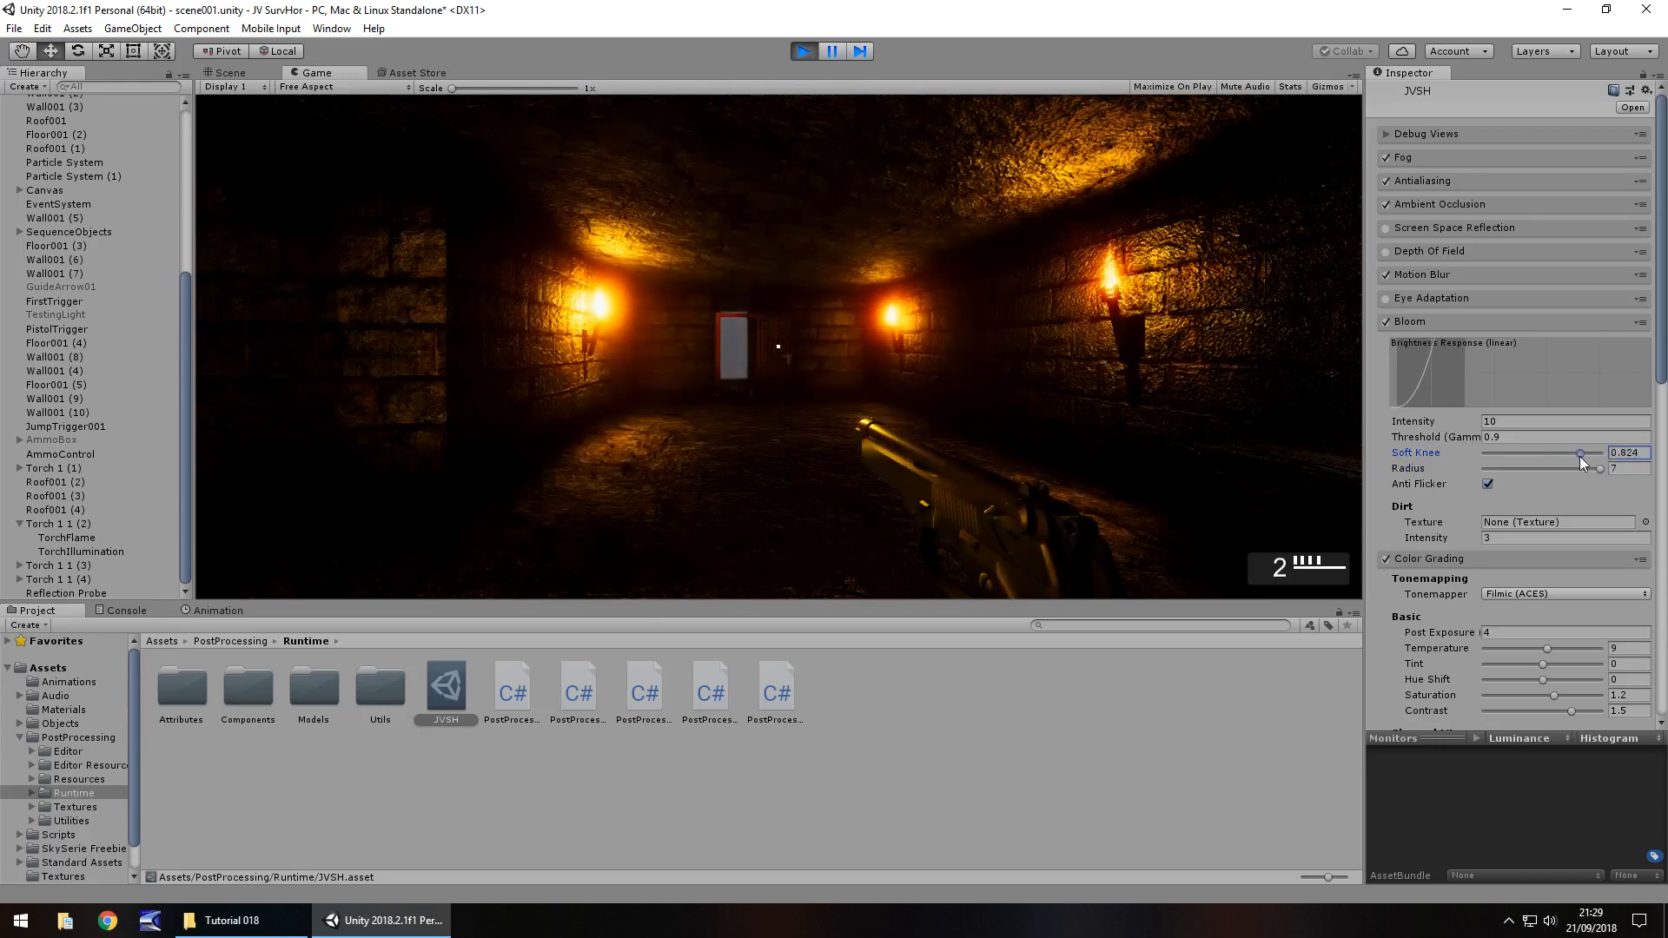
pyautogui.write('1')
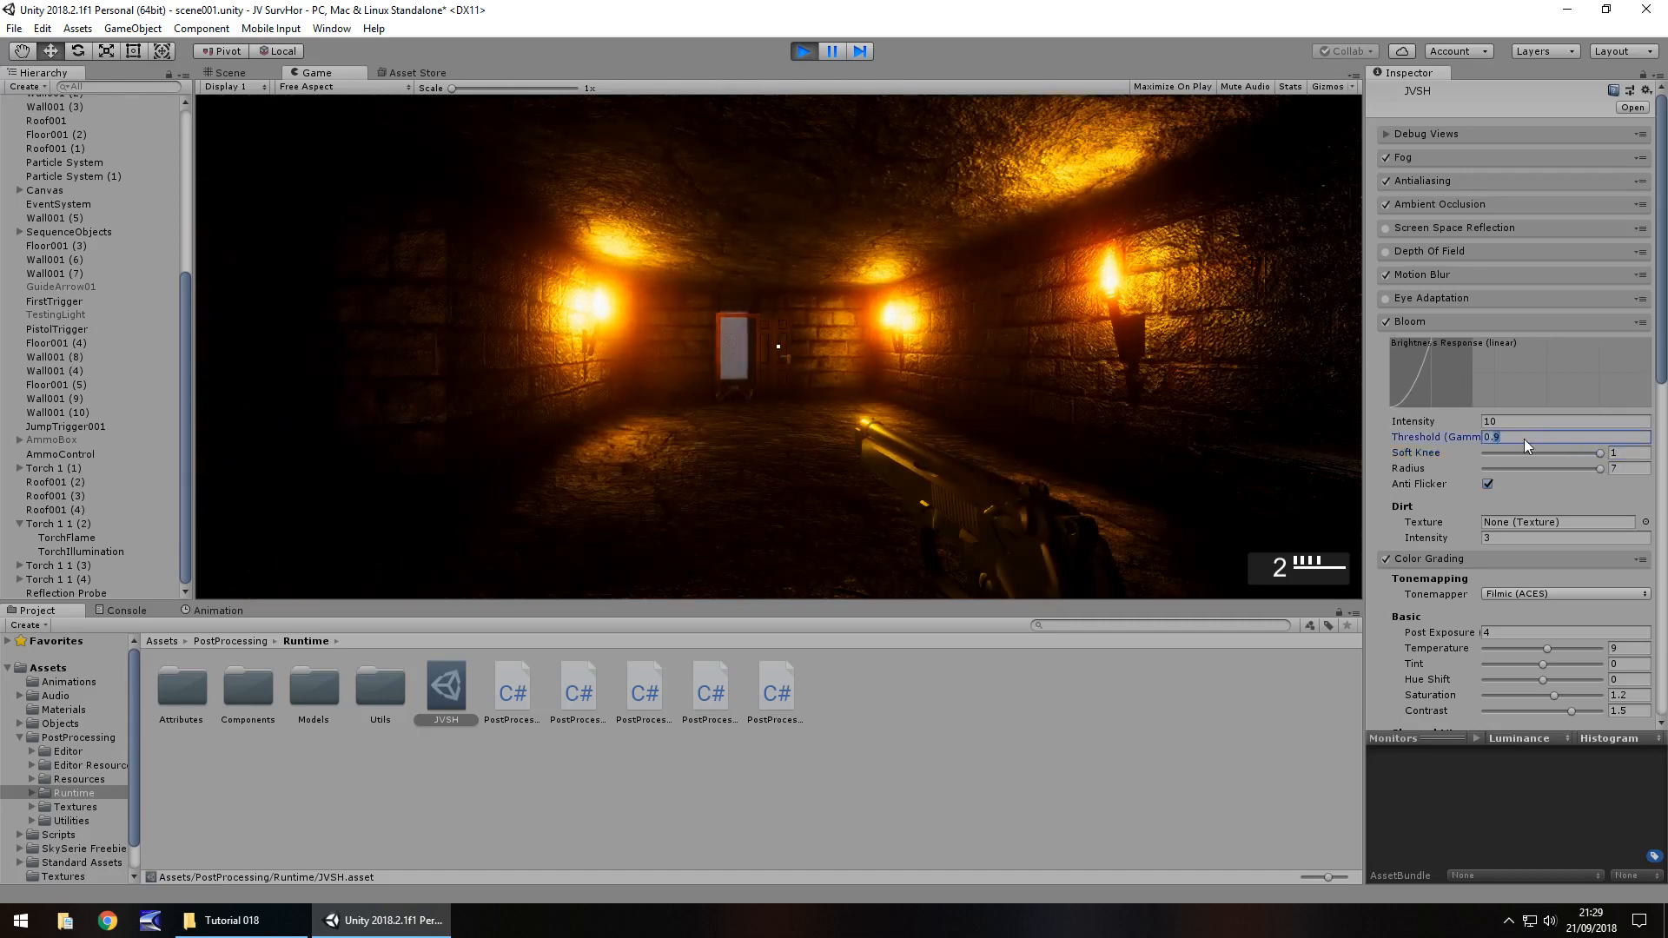
# Try Bloom thresholds of 0.8 and 0.5, and restore the threshold to 0.9.
pyautogui.write('0.8')
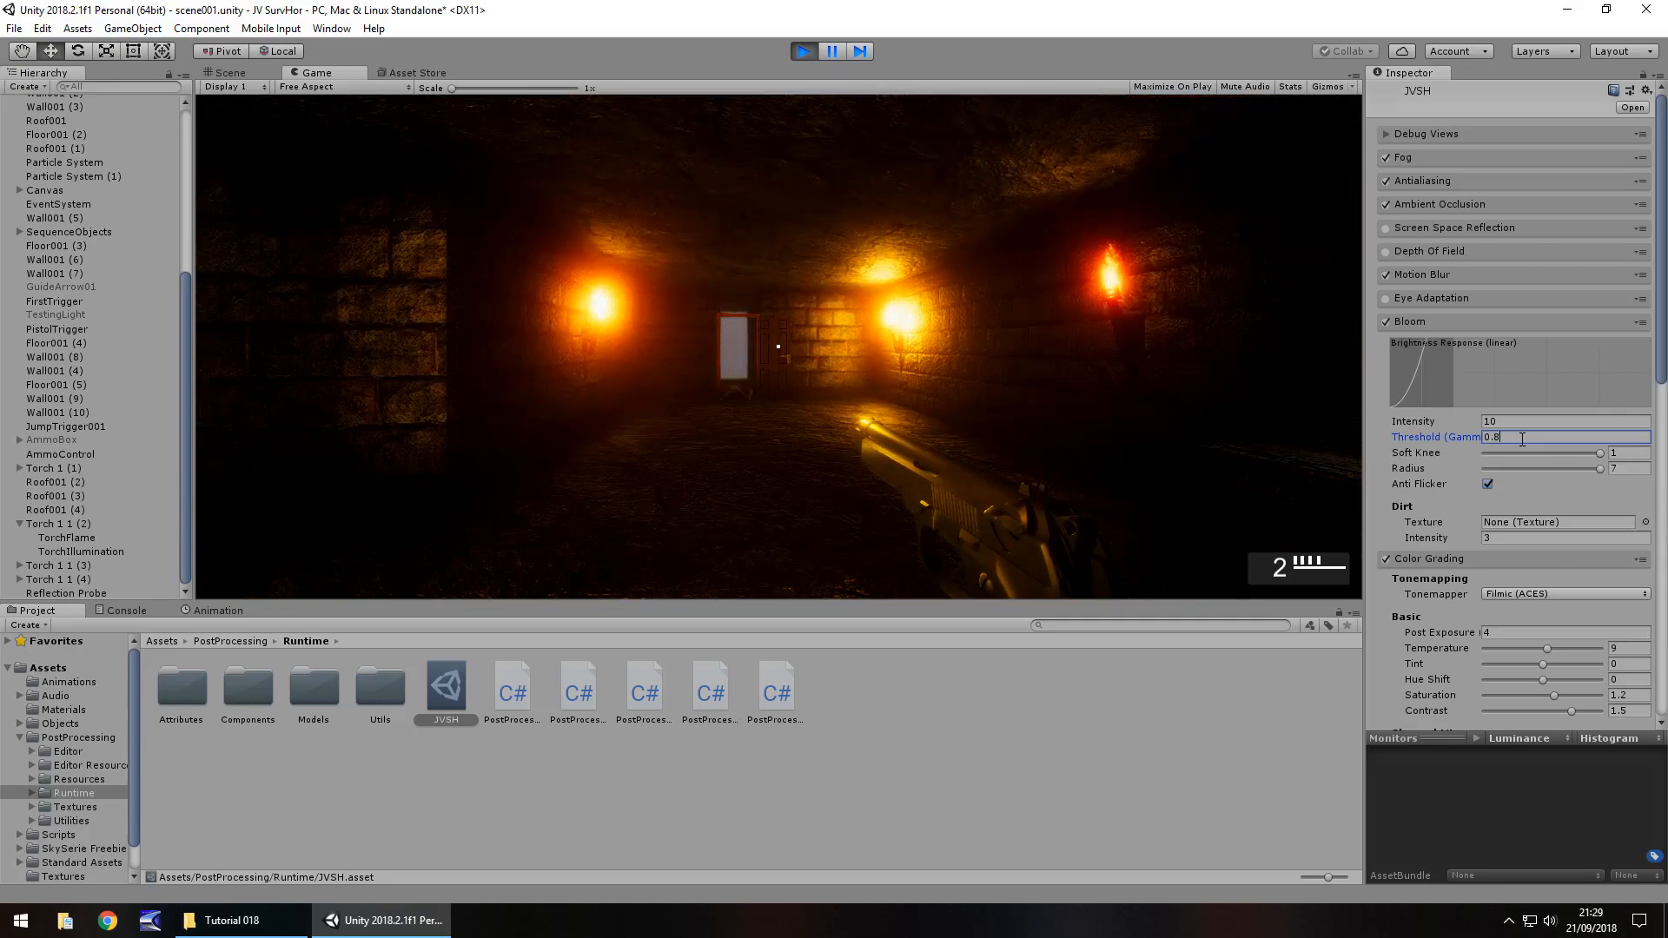
pyautogui.press('BackSpace')
pyautogui.write('5')
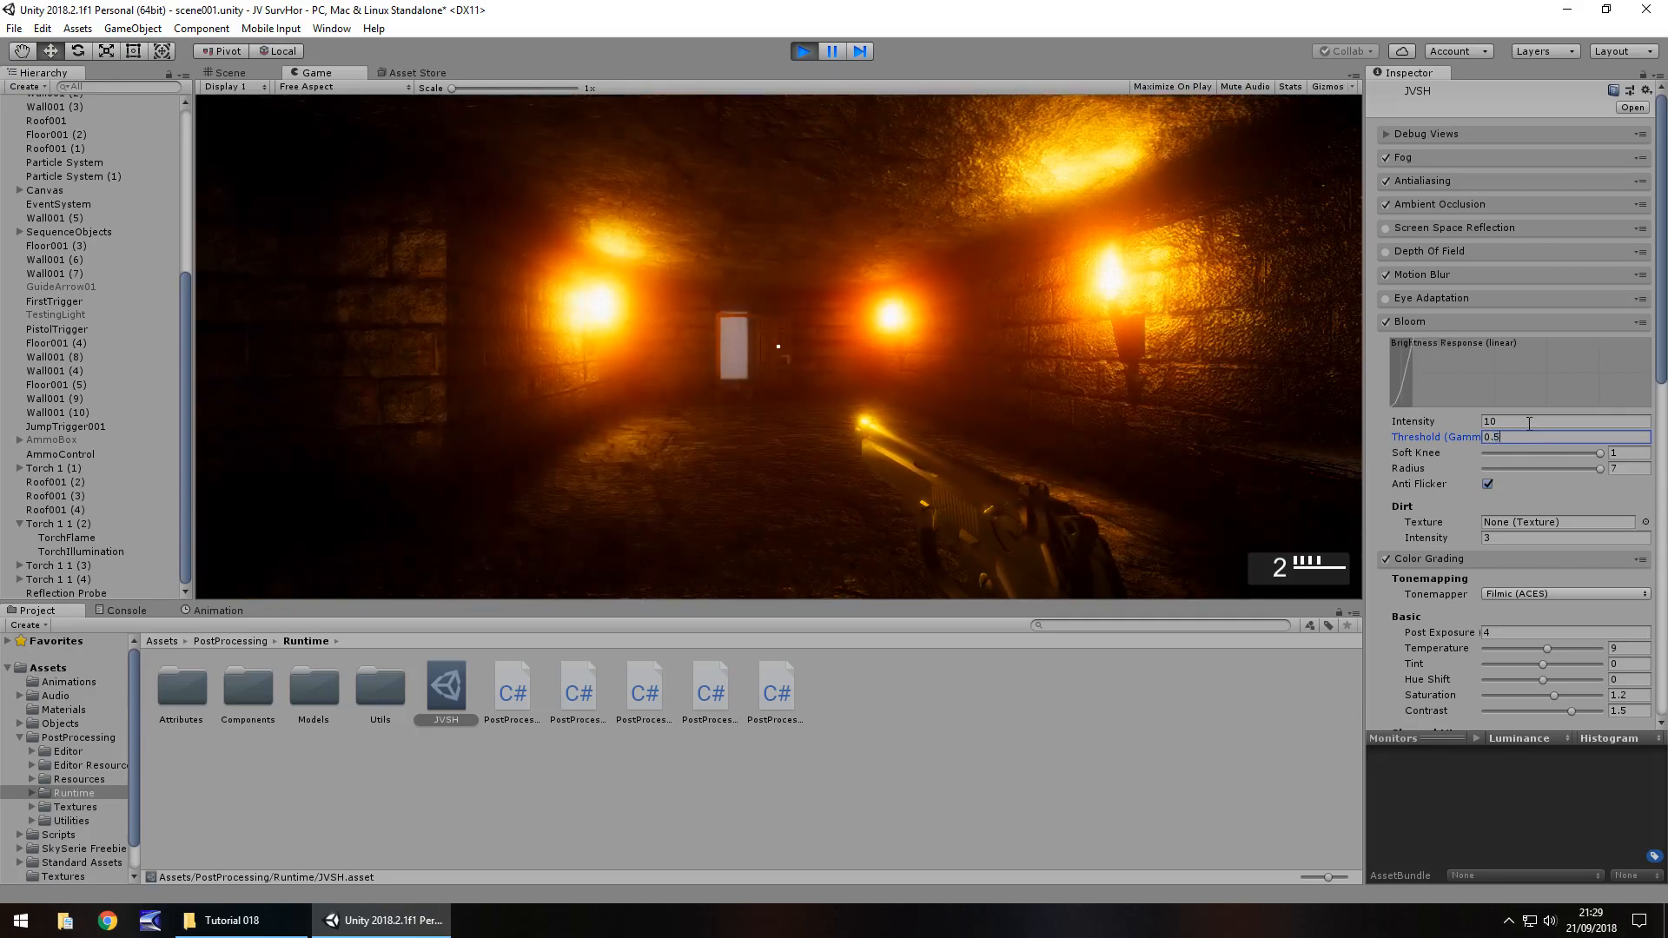
pyautogui.press('BackSpace')
pyautogui.write('9')
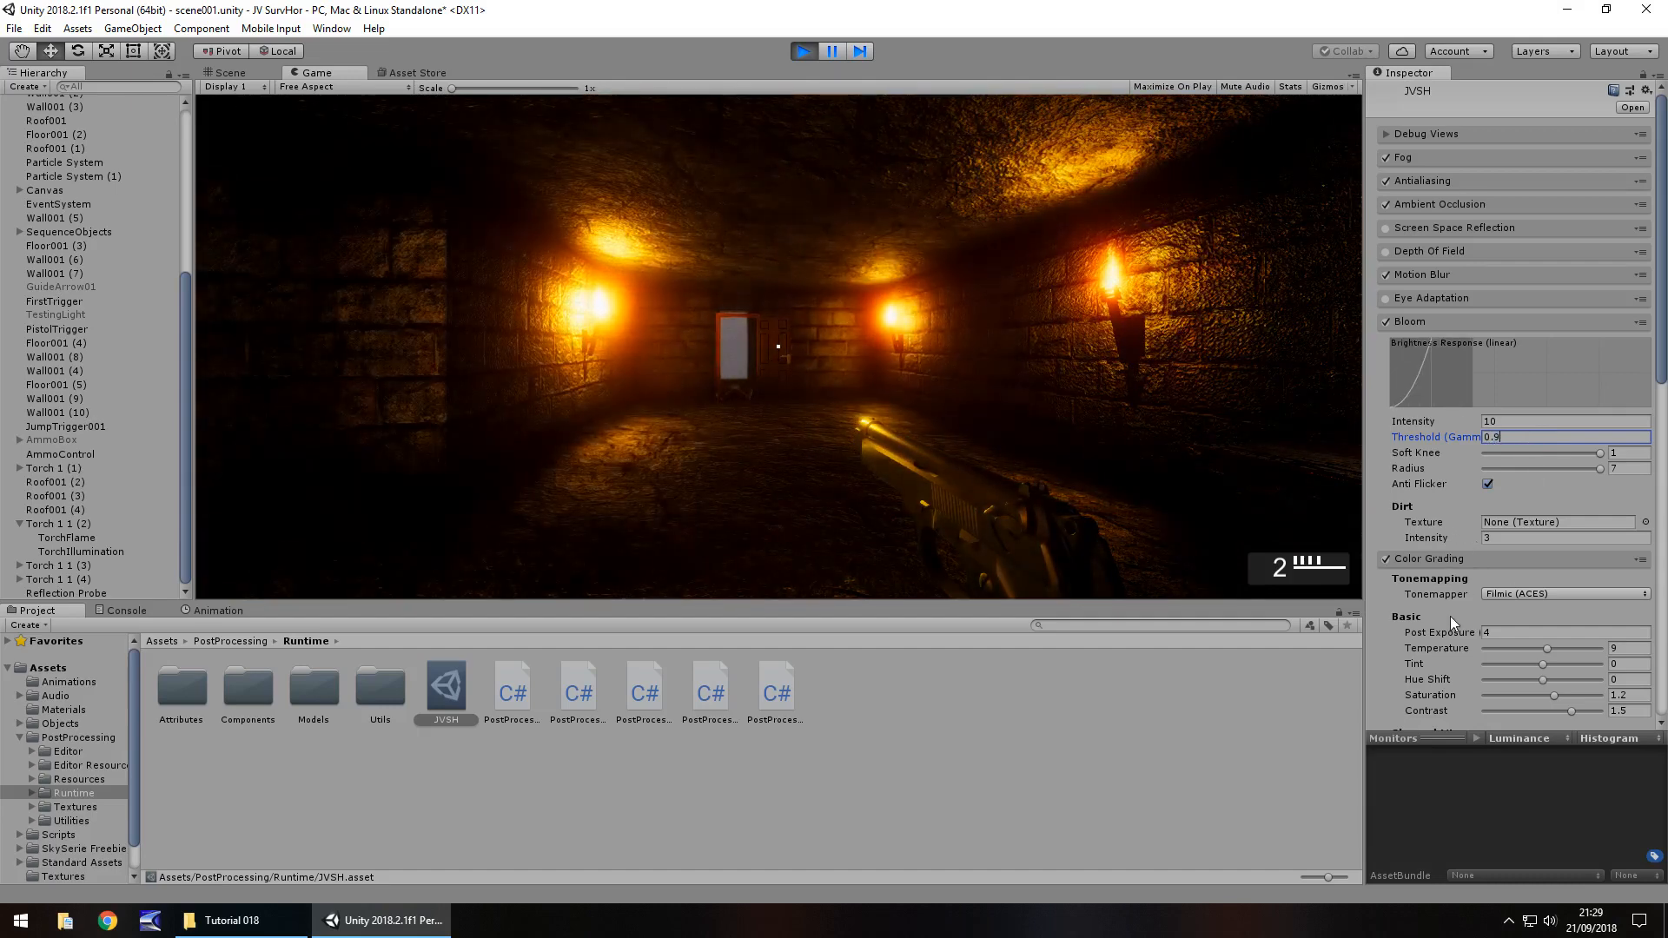
# Try Color Grading post exposure values of 6, 1 and 5, and restore the exposure to 4.
pyautogui.scroll(-3, 1449, 574)
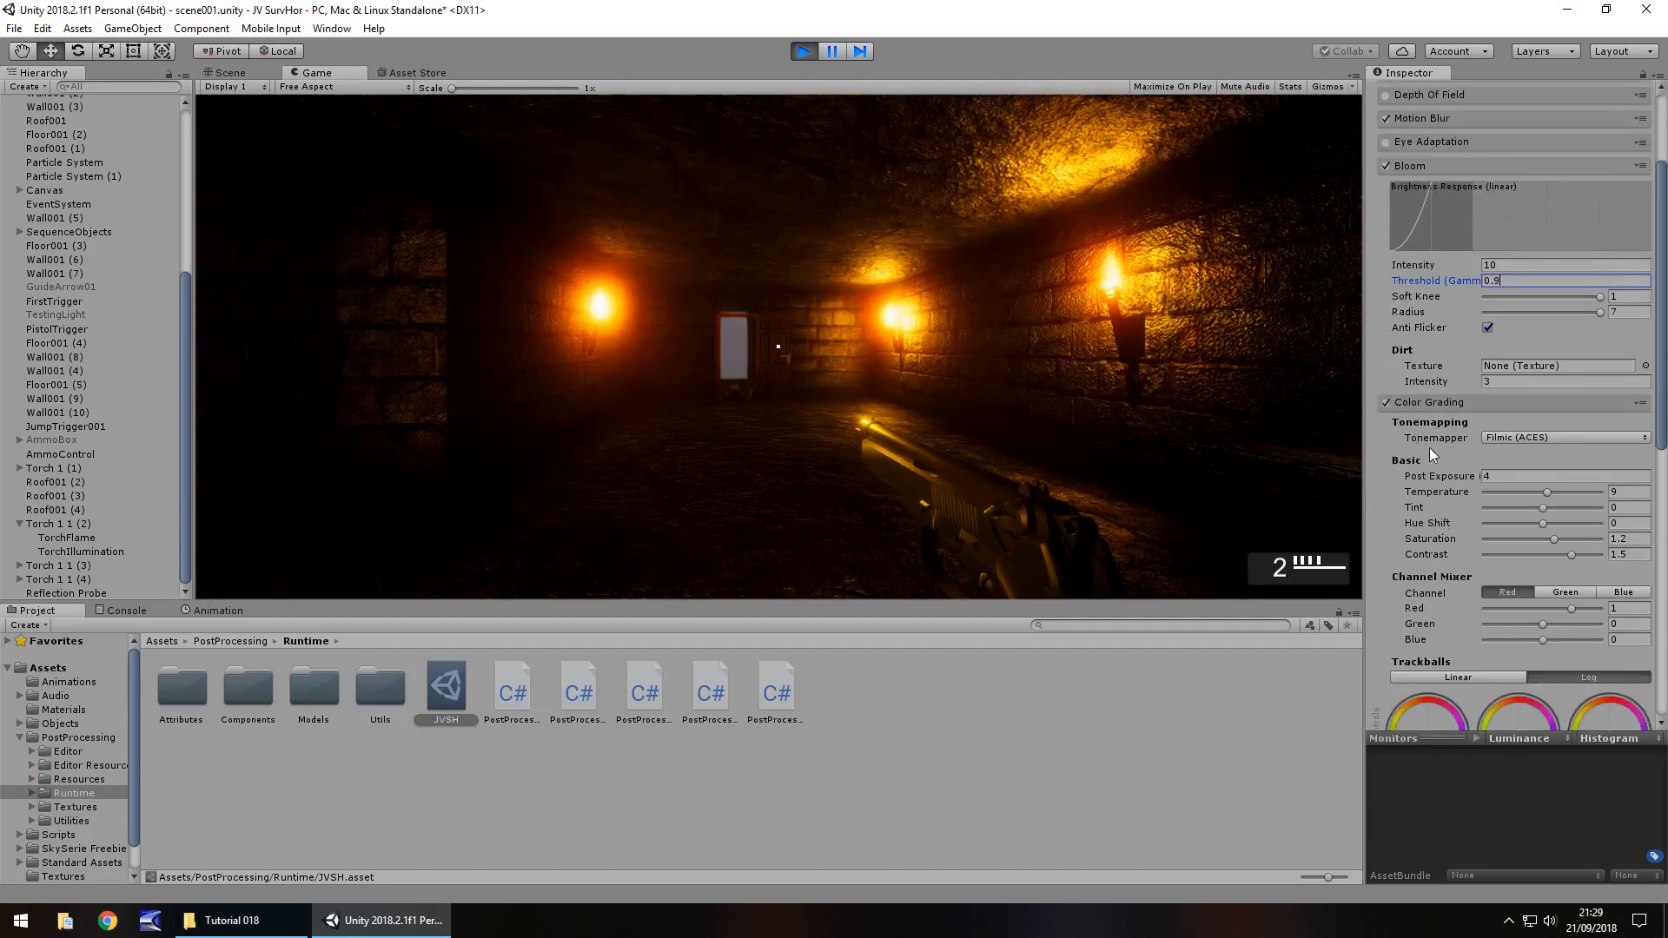
pyautogui.click(1497, 475)
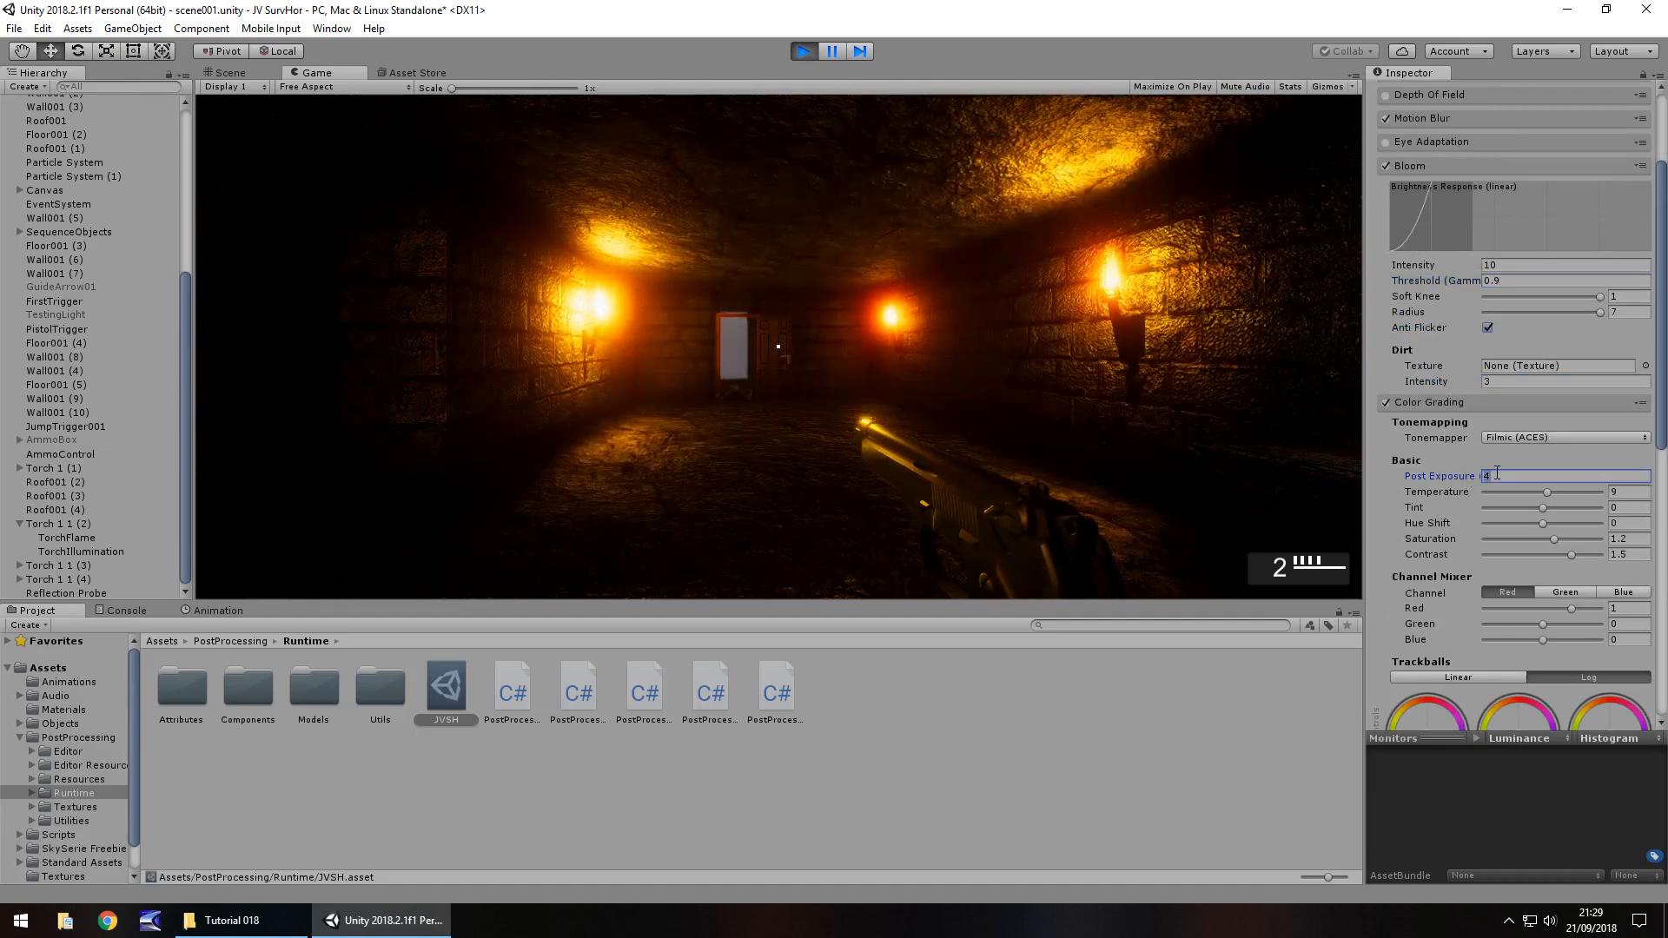
pyautogui.write('6')
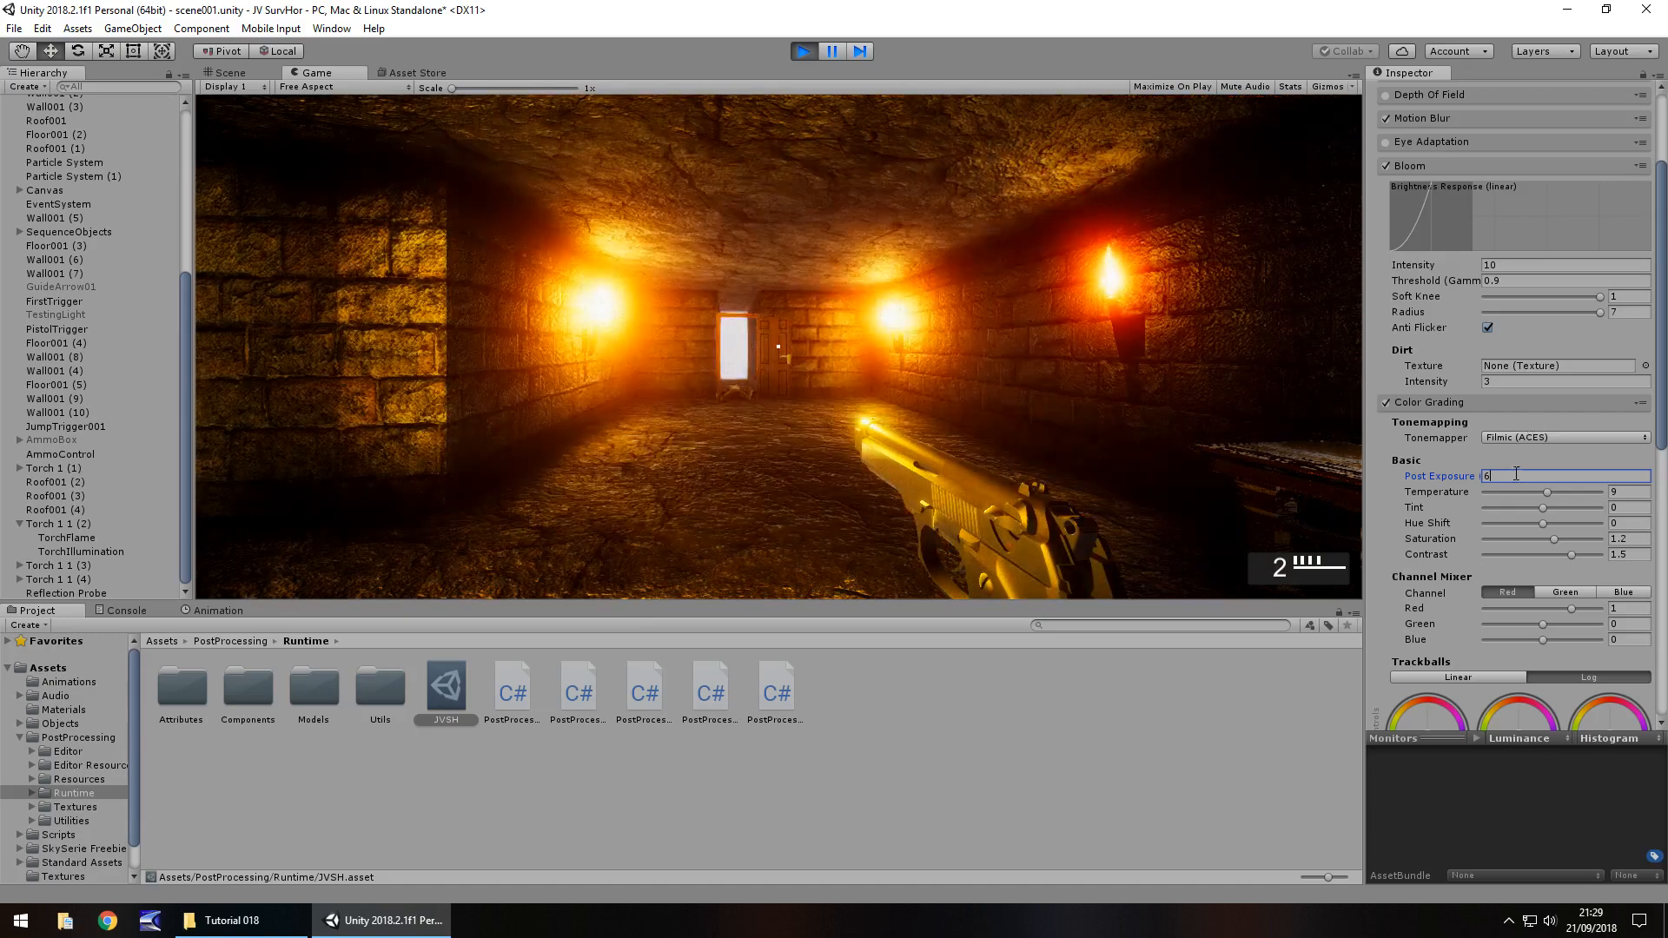
pyautogui.press('BackSpace')
pyautogui.write('1')
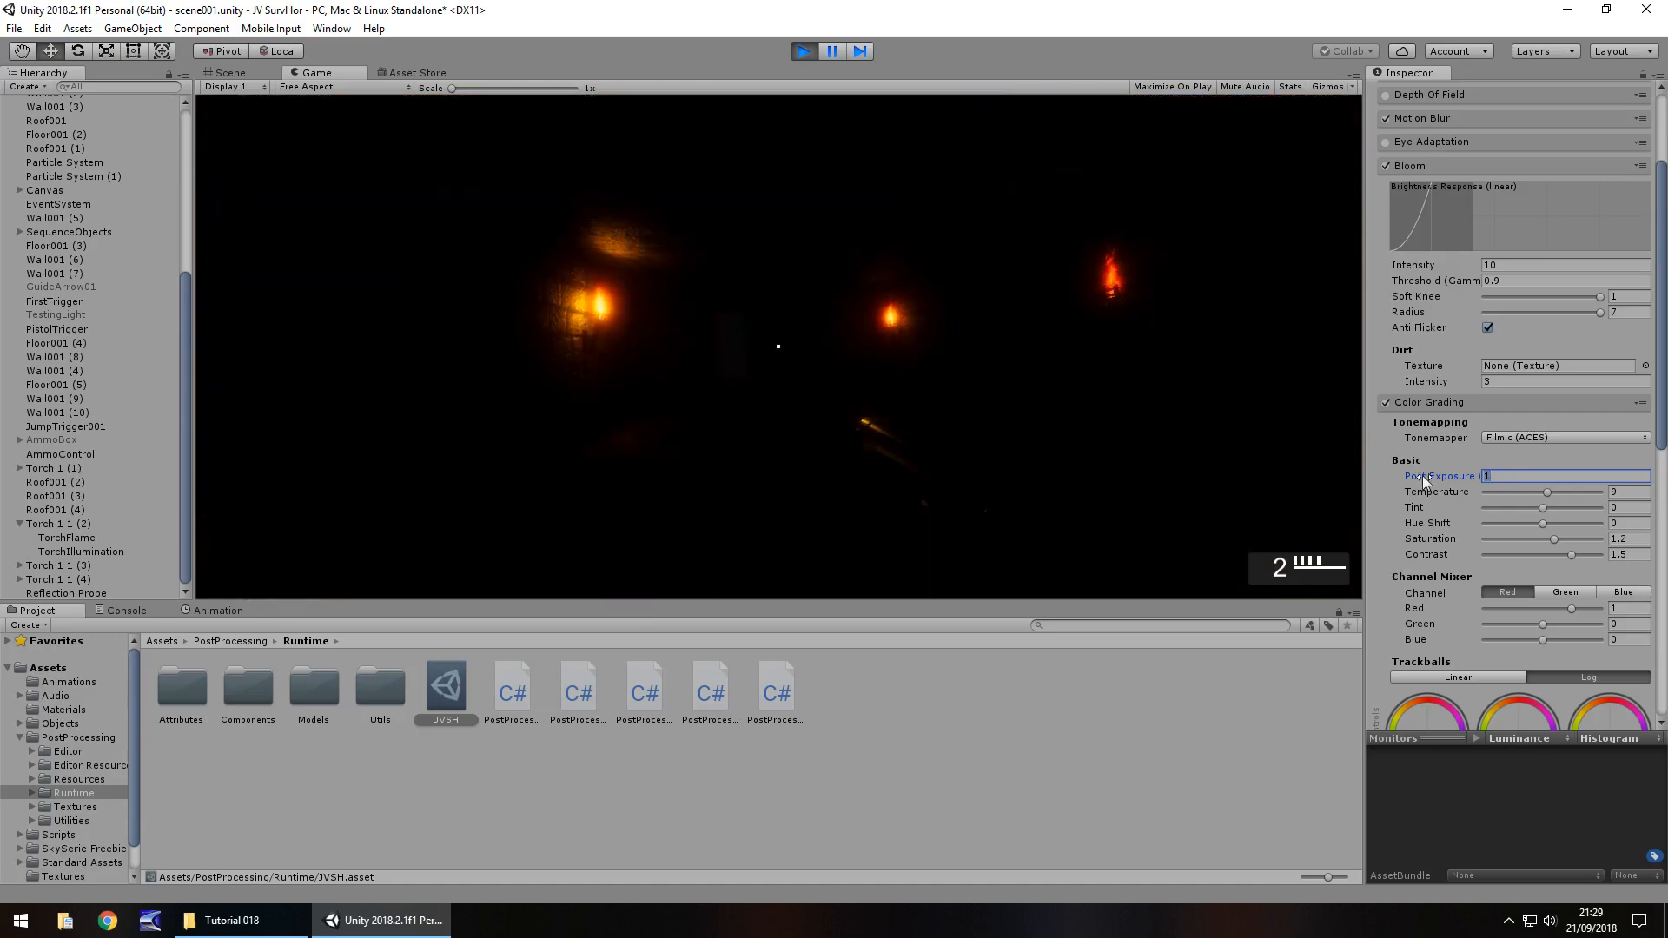
pyautogui.press('BackSpace')
pyautogui.write('5')
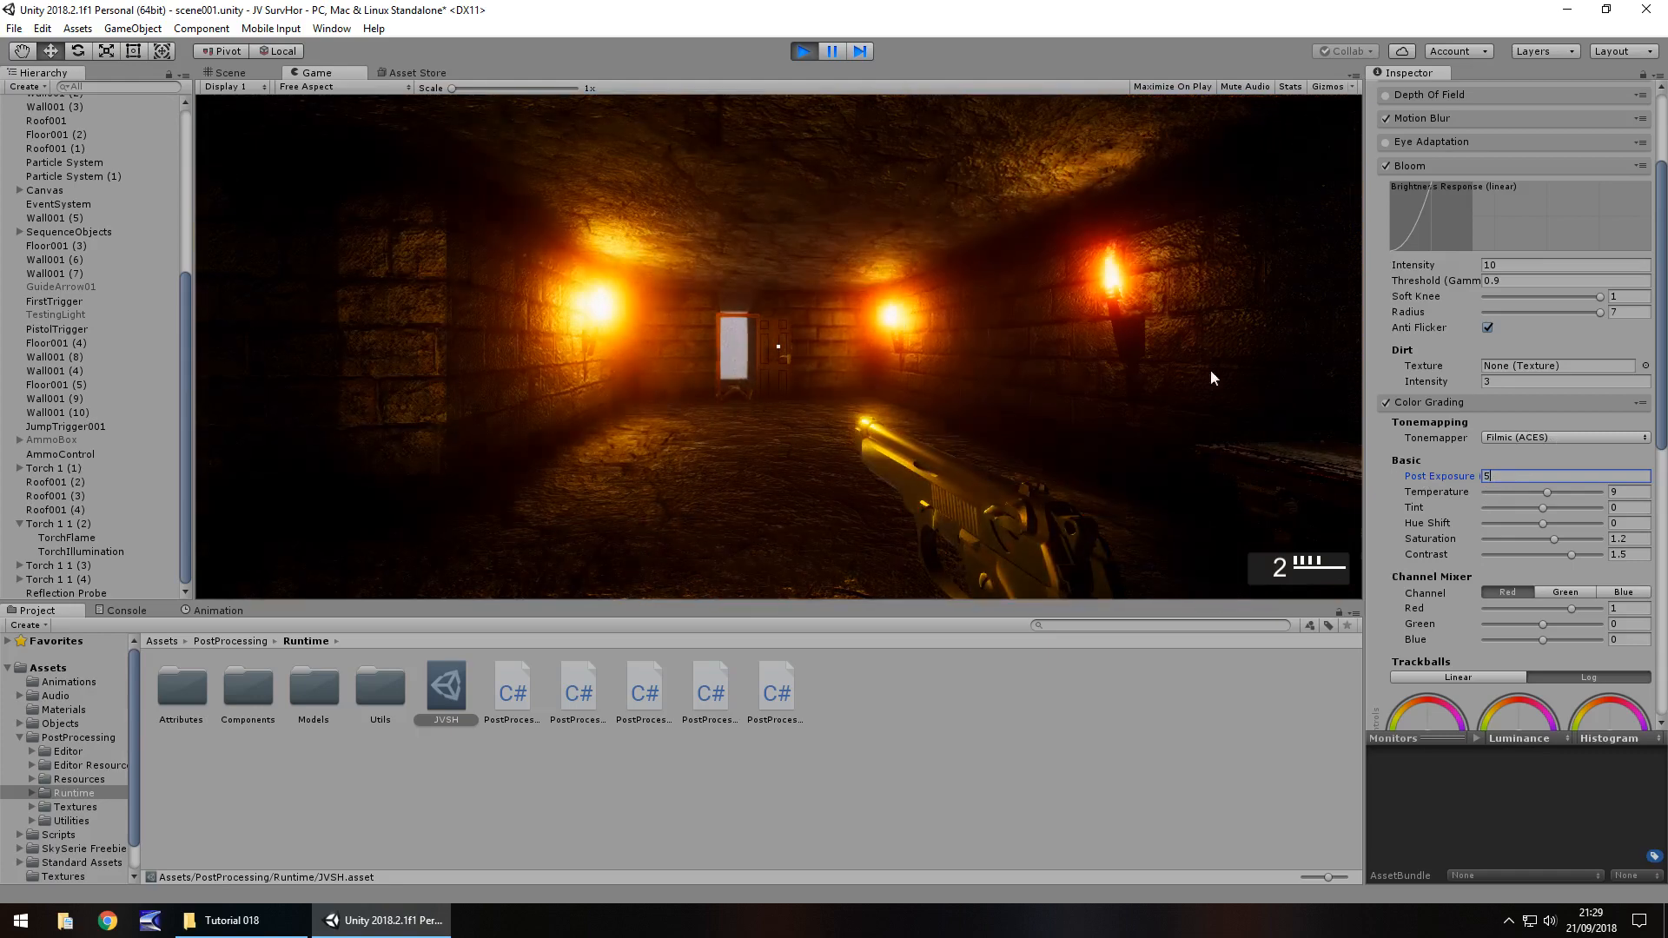
pyautogui.press('BackSpace')
pyautogui.write('4')
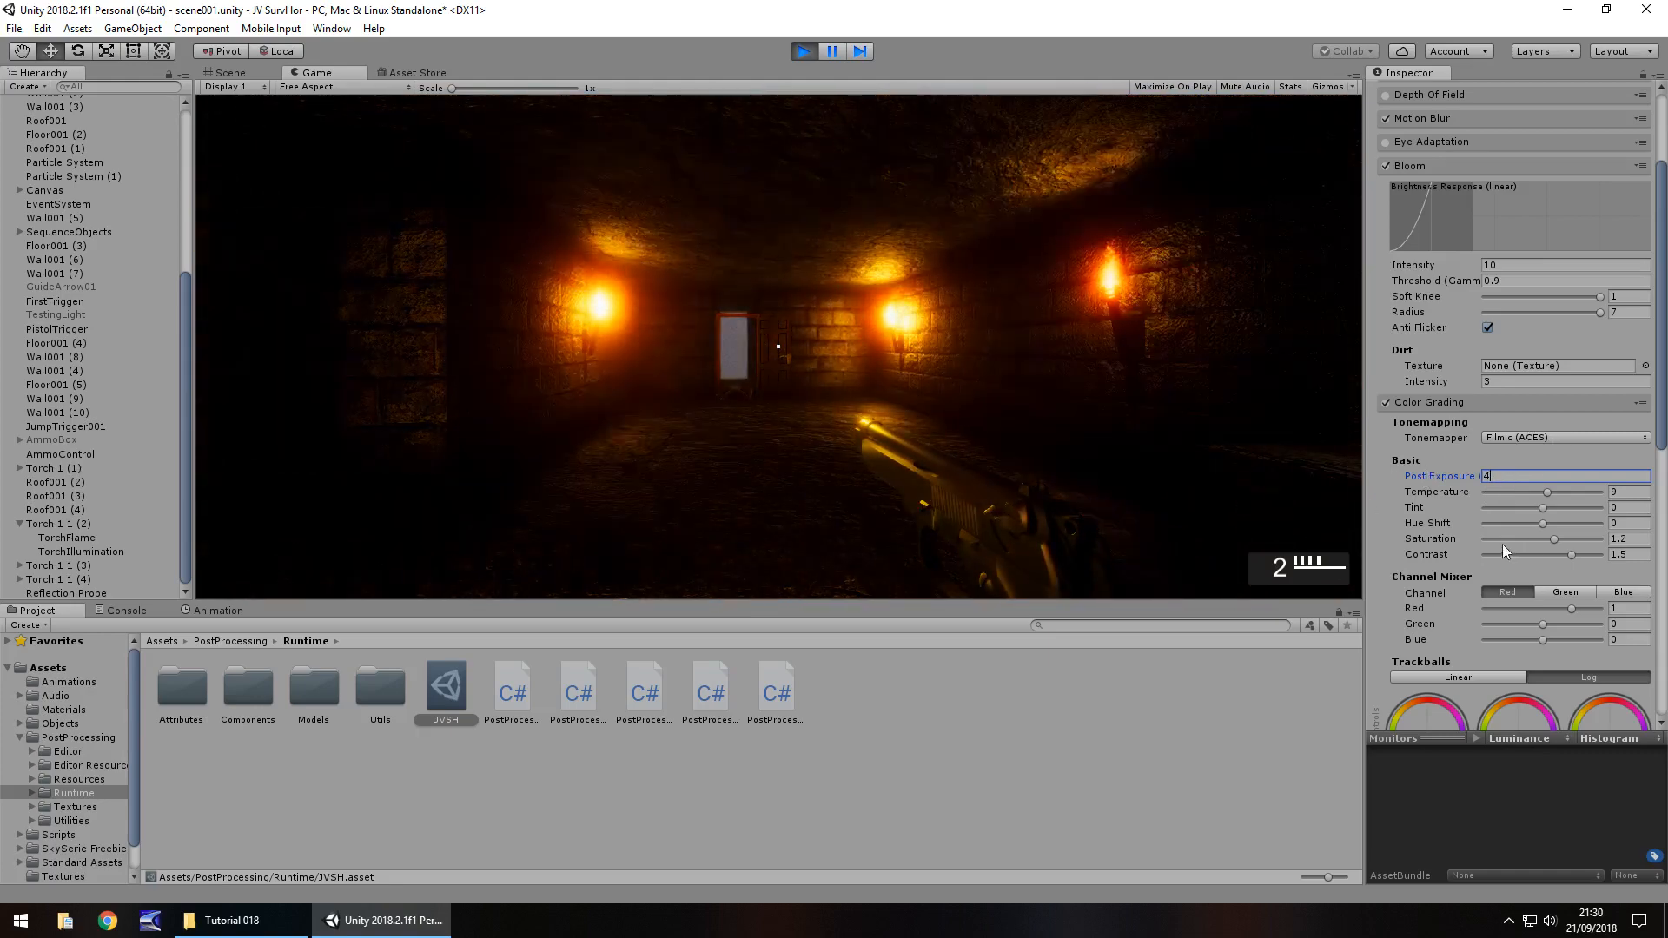
# Try Color Grading temperatures of 100 and -100, and undo the temperature change.
pyautogui.scroll(-10, 1547, 514)
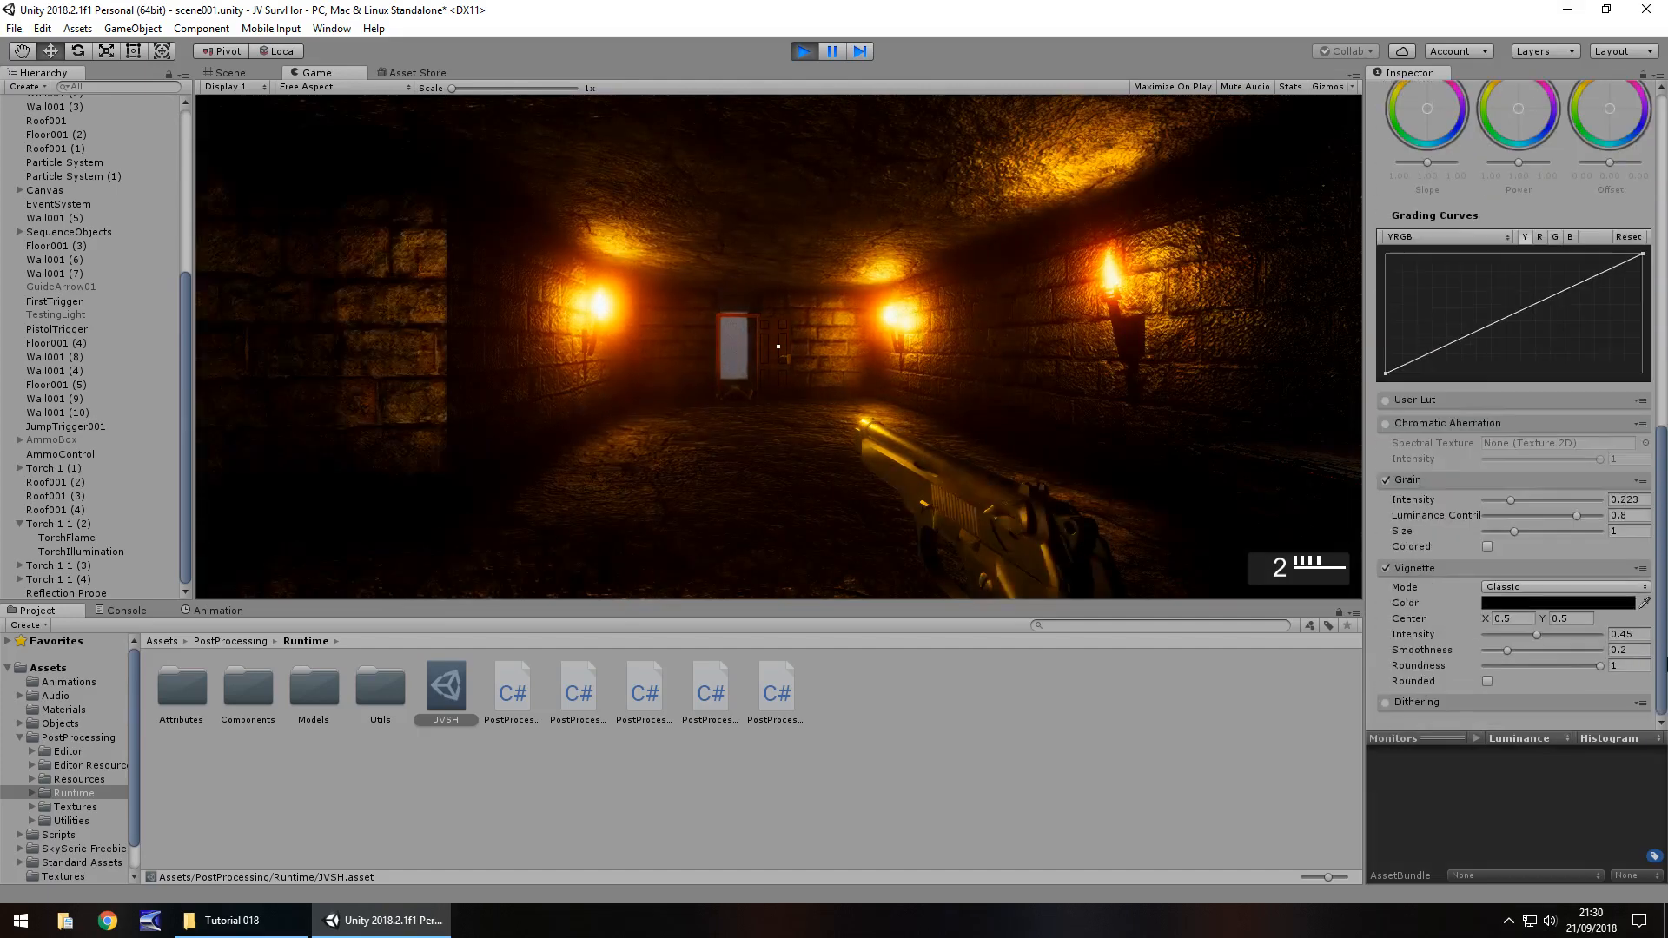
pyautogui.moveTo(1662, 566); pyautogui.dragTo(1660, 314)
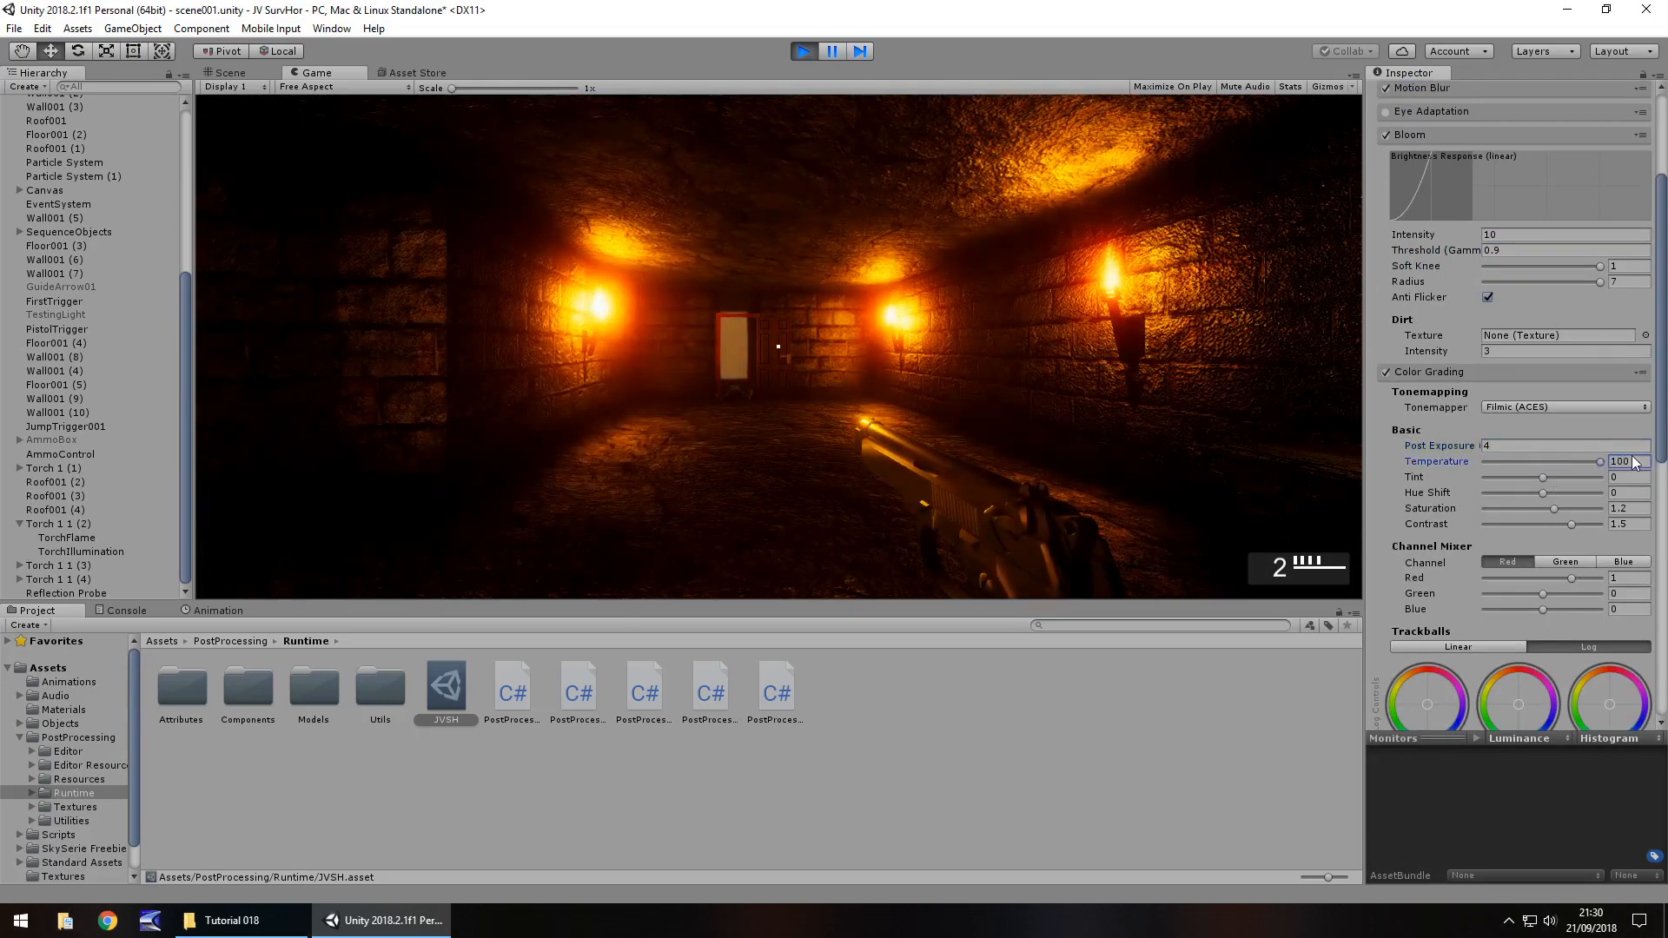
pyautogui.moveTo(1549, 463); pyautogui.dragTo(1391, 452)
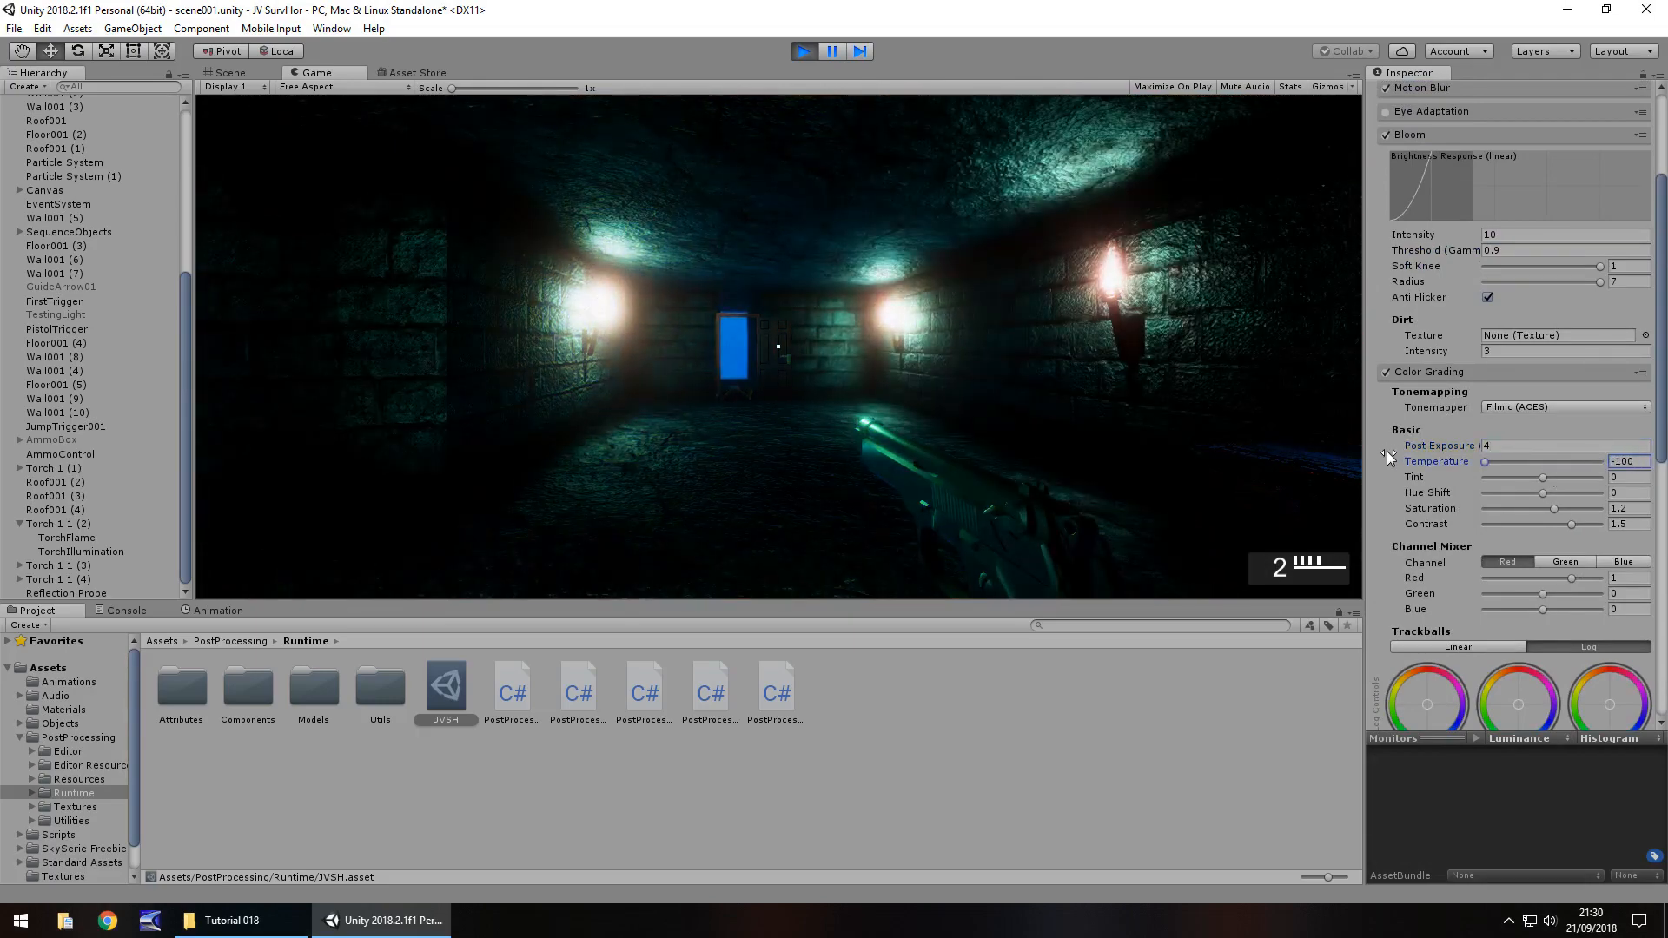
pyautogui.hotkey('ctrl', 'z')
# Try a Color Grading contrast of 0.72 and a saturation of 0.61, undoing each change.
pyautogui.moveTo(1573, 525); pyautogui.dragTo(1525, 525)
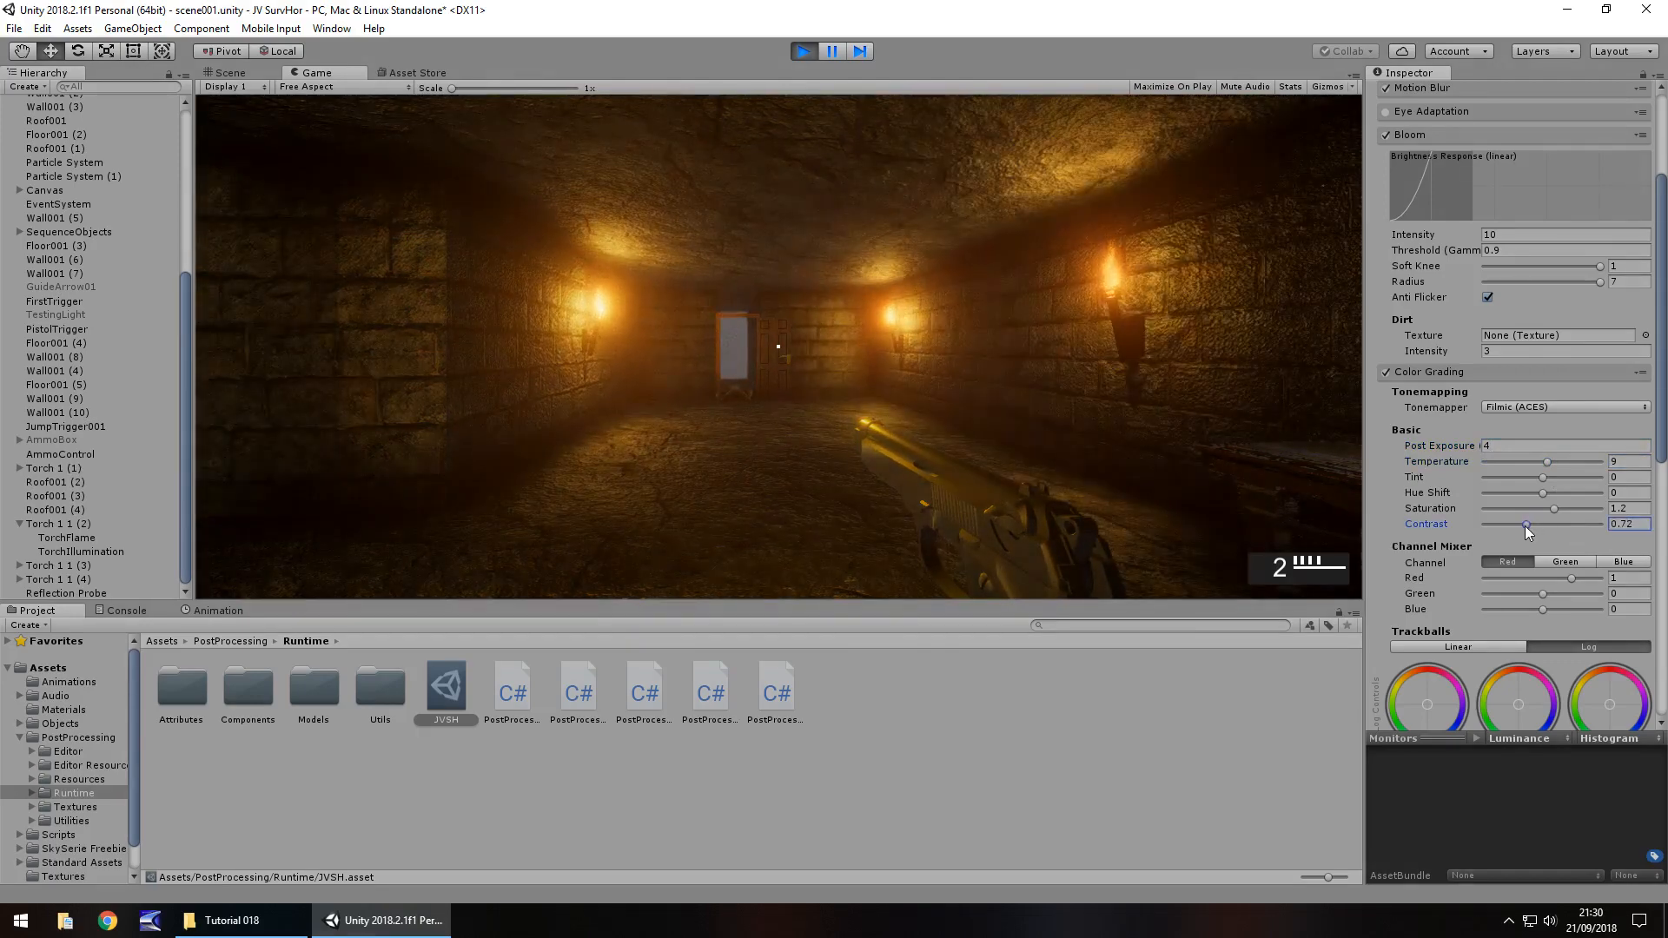
pyautogui.hotkey('ctrl', 'z')
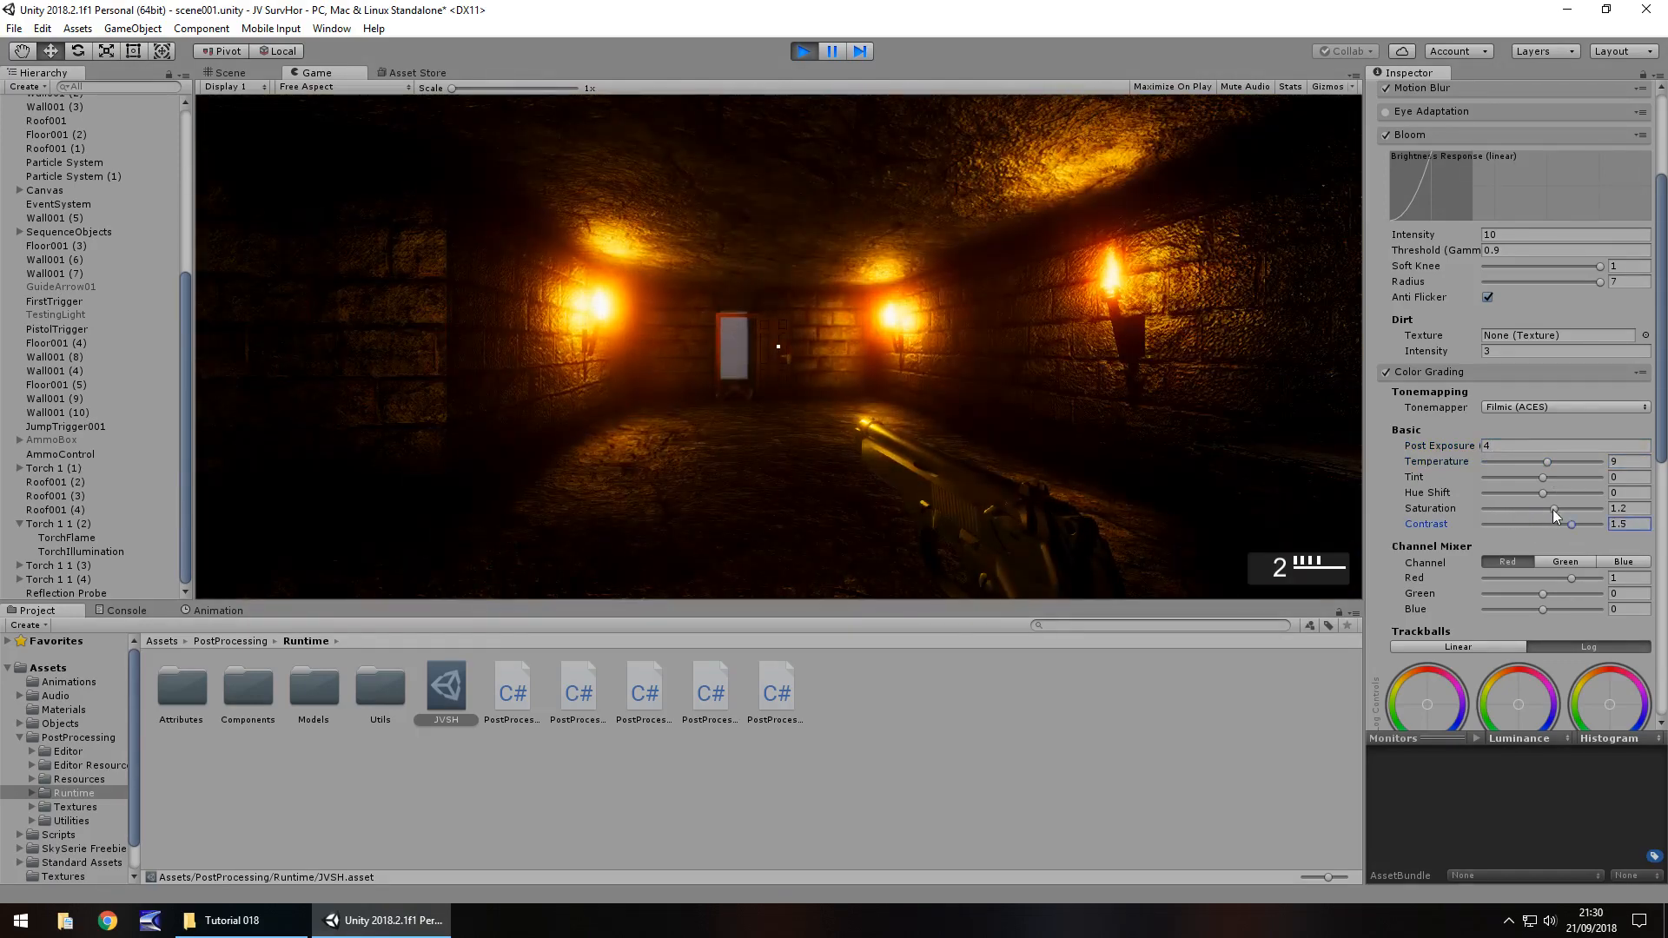
pyautogui.moveTo(1552, 509); pyautogui.dragTo(1520, 509)
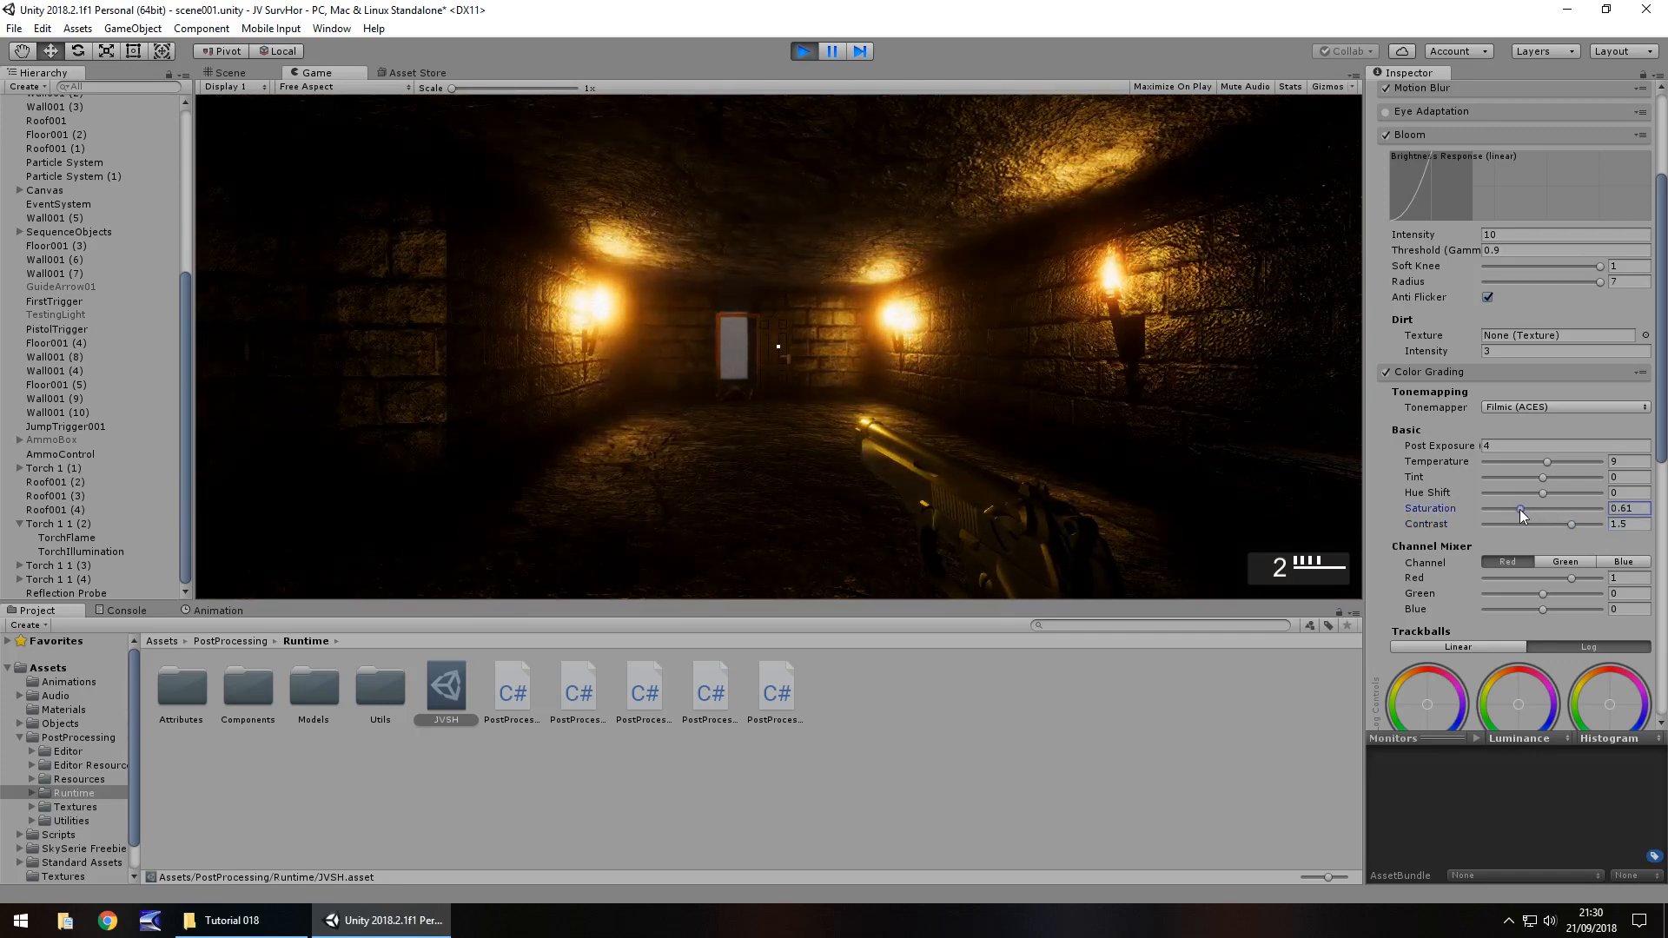
pyautogui.hotkey('ctrl', 'z')
# Collapse the Bloom settings, expand Ambient Occlusion, try a radius of 1.95, and undo the radius change.
pyautogui.scroll(5, 1583, 441)
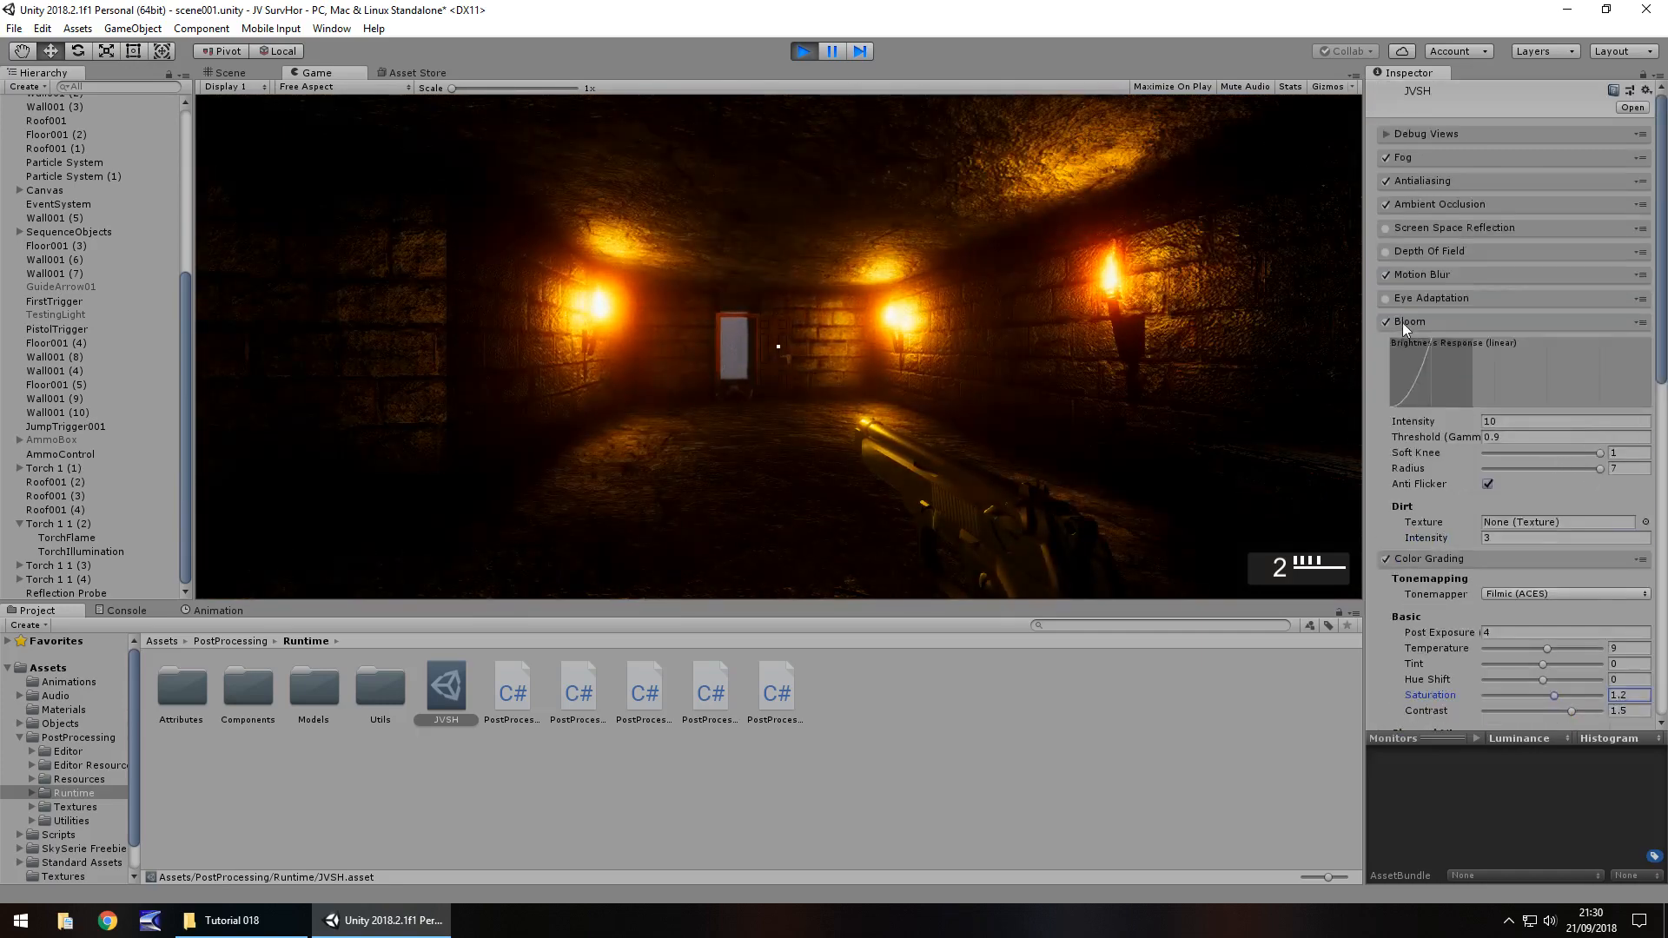
pyautogui.click(1403, 322)
pyautogui.click(1432, 203)
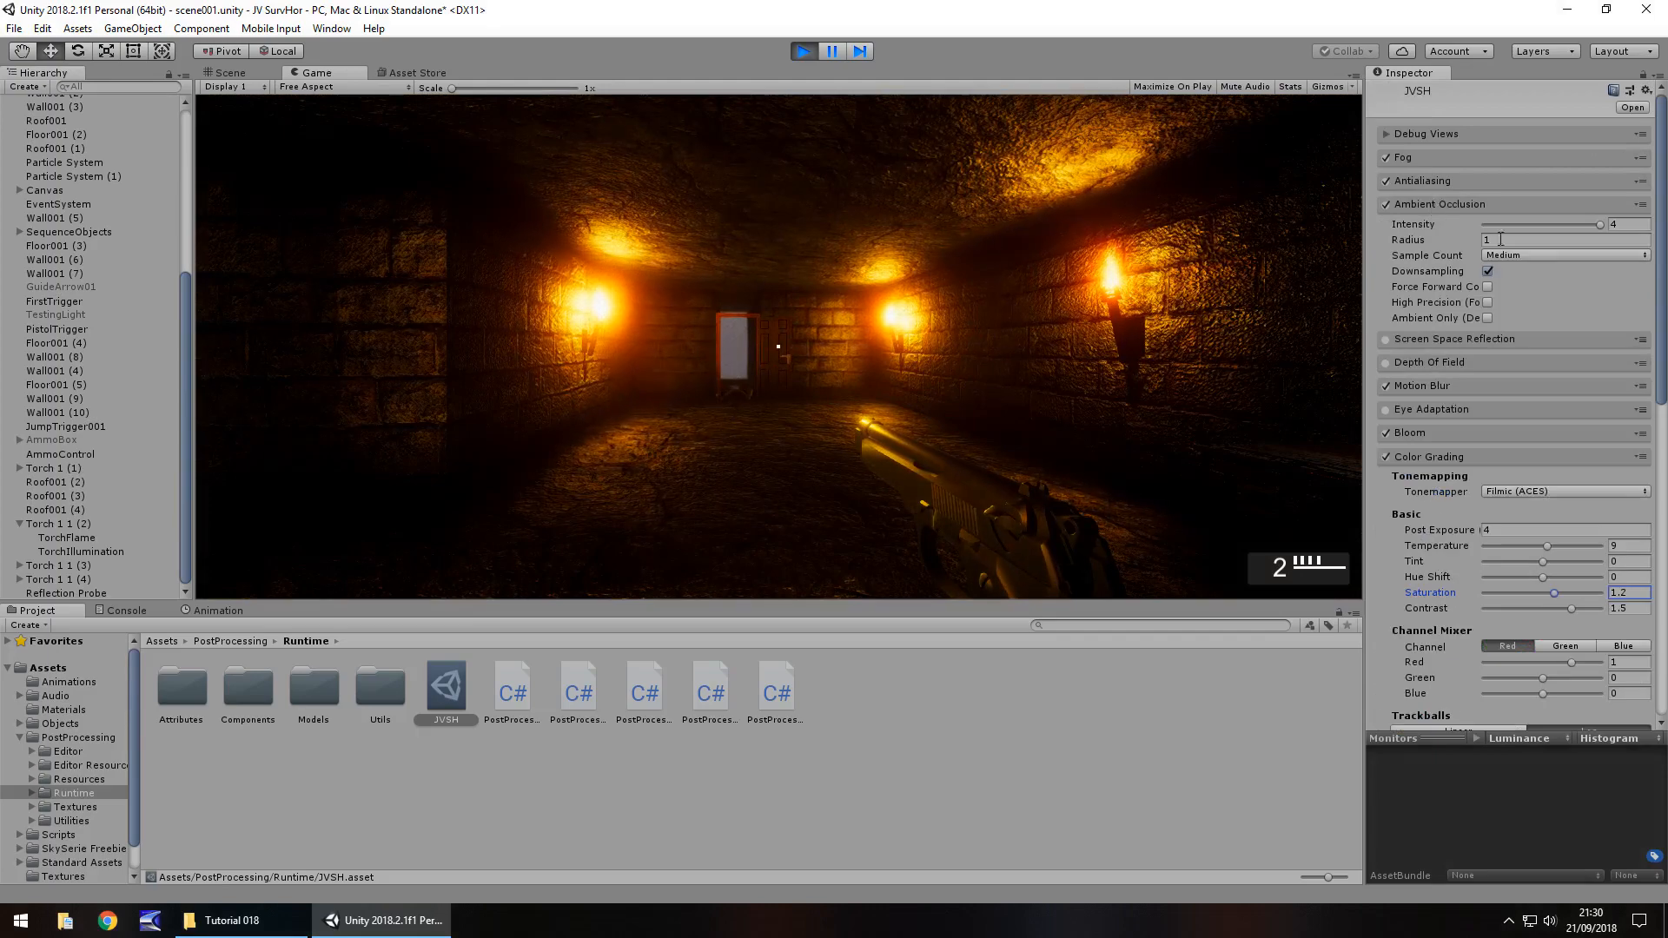
pyautogui.moveTo(1408, 239)
pyautogui.mouseDown()
pyautogui.moveTo(1508, 250)
pyautogui.moveTo(1359, 247)
pyautogui.moveTo(1377, 251)
pyautogui.mouseUp()
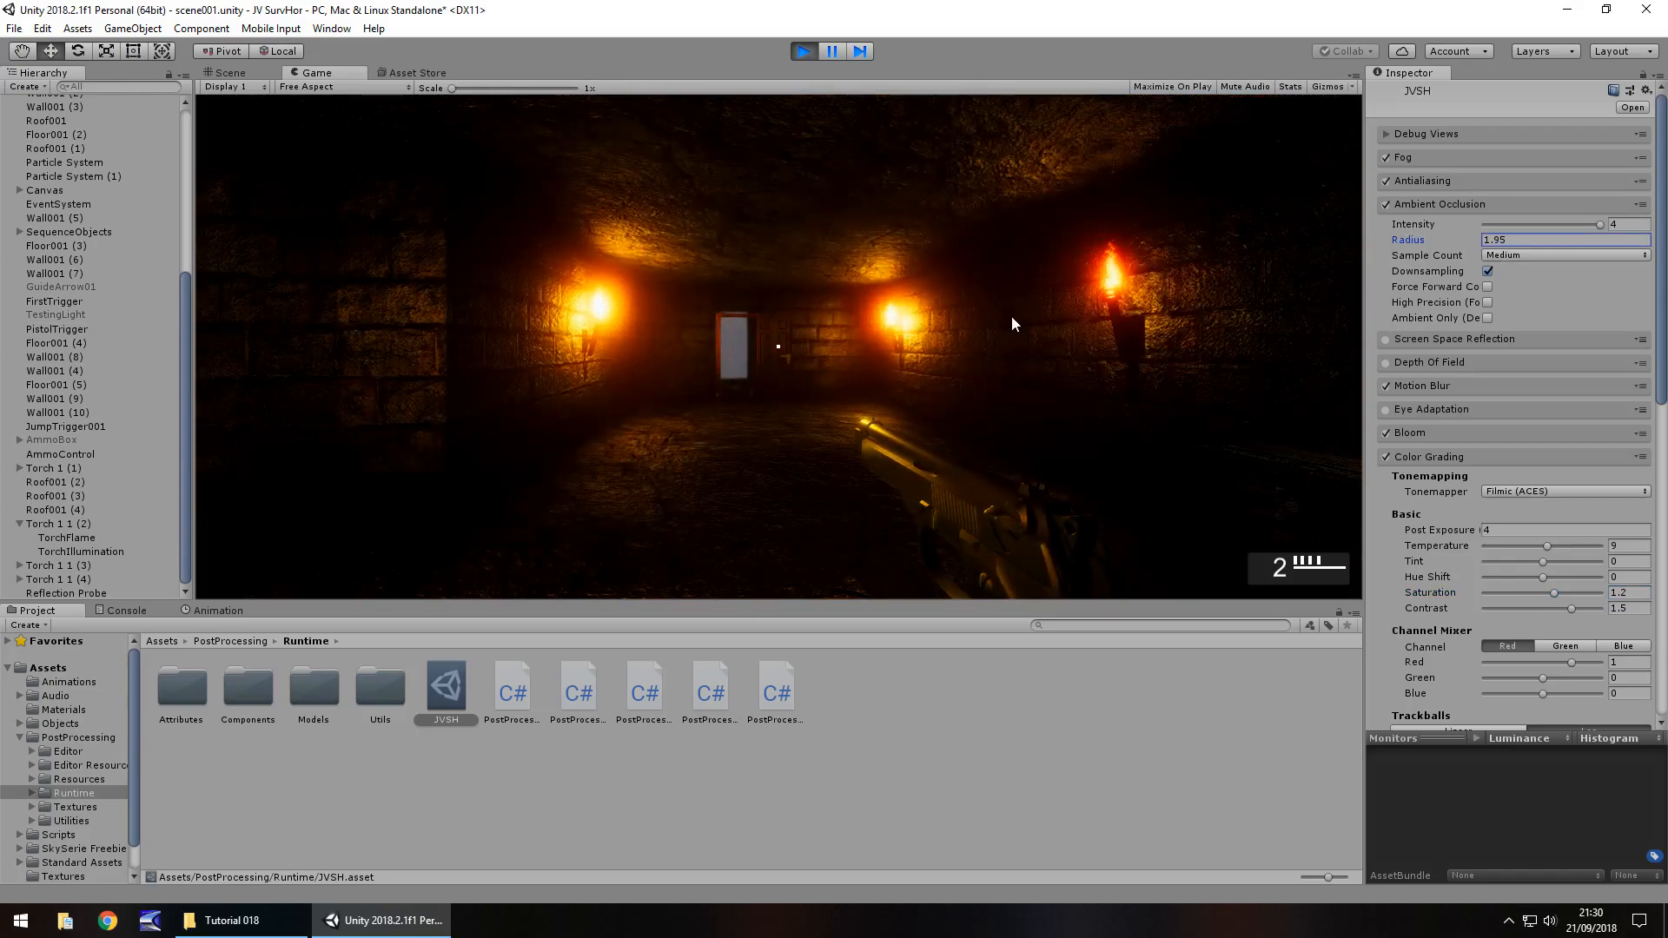
pyautogui.hotkey('ctrl', 'z')
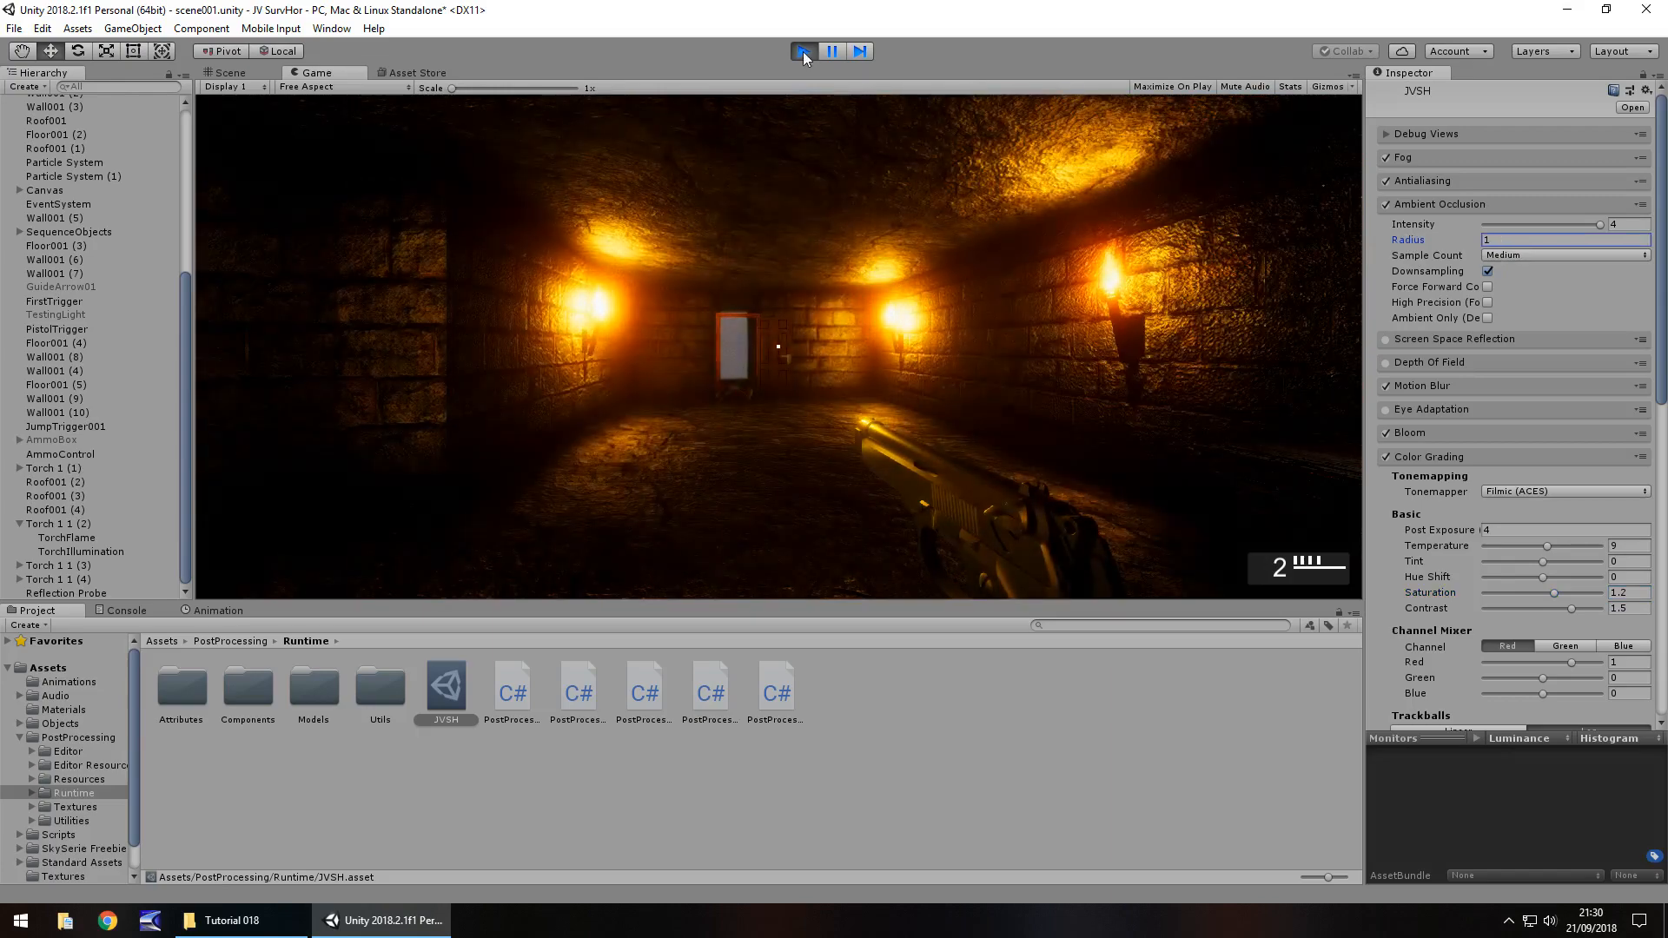
# Stop the running game and inspect the torch-lit walls and floor in the Scene view.
pyautogui.click(803, 50)
pyautogui.moveTo(875, 399); pyautogui.dragTo(905, 419, button='middle')
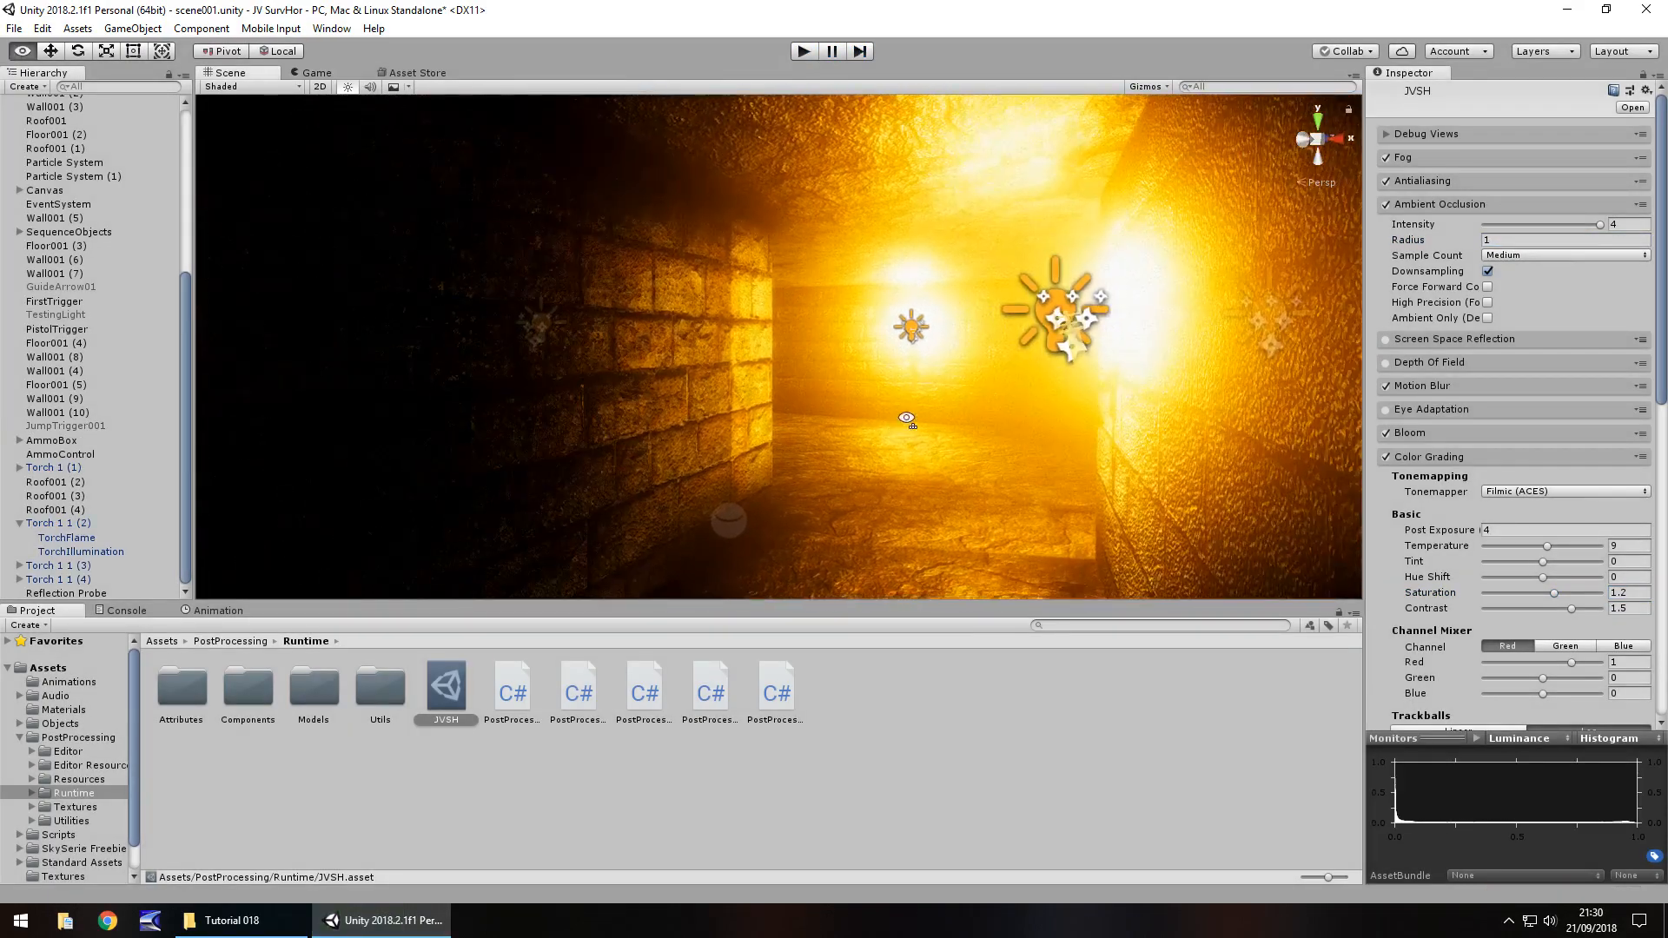
pyautogui.scroll(5, 896, 431)
pyautogui.moveTo(738, 415); pyautogui.dragTo(832, 322, button='middle')
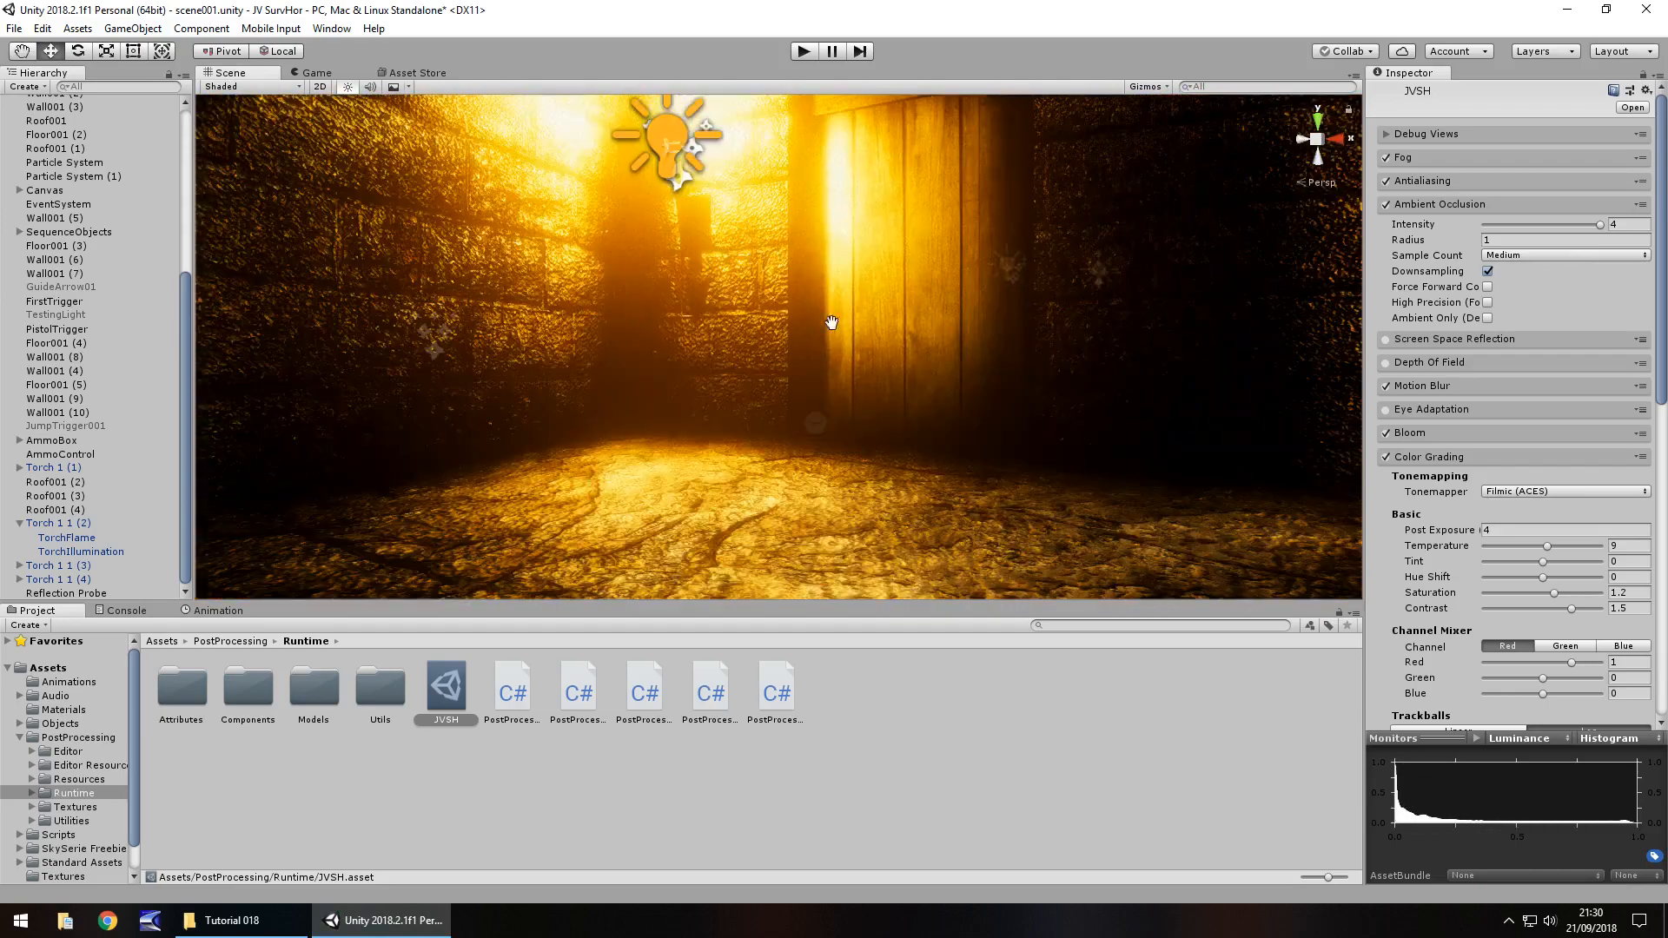
# Play-test the scene to check how the torch-lit room looks in game, and stop the run.
pyautogui.click(801, 52)
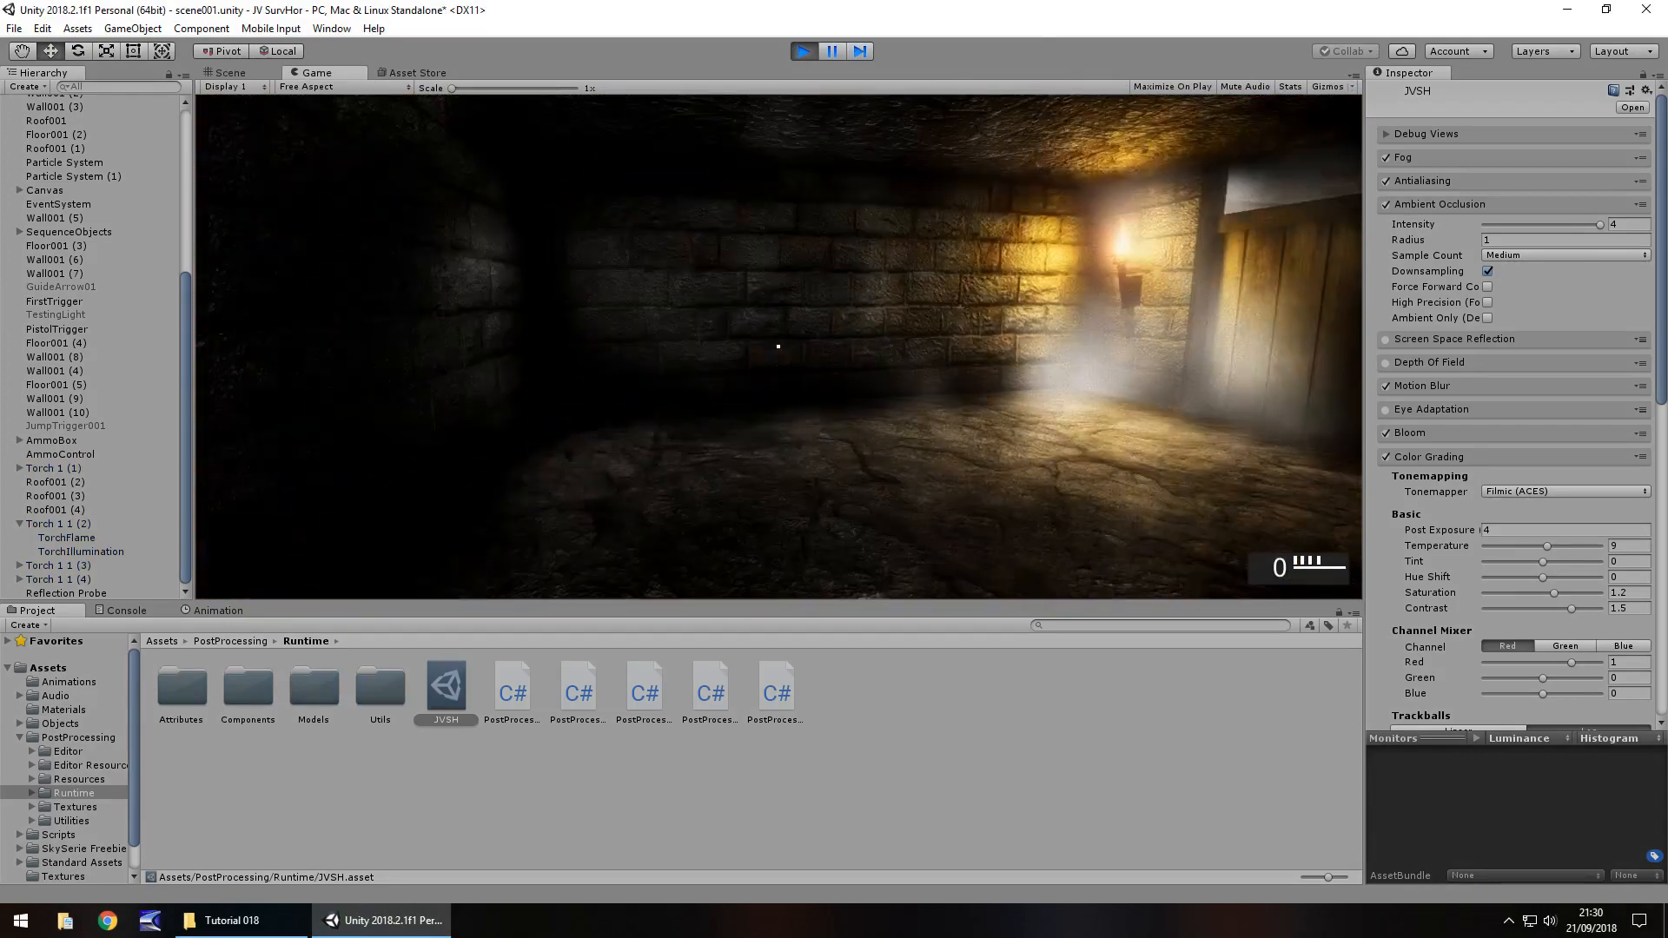
pyautogui.press('Escape')
pyautogui.hotkey('ctrl', 'p')
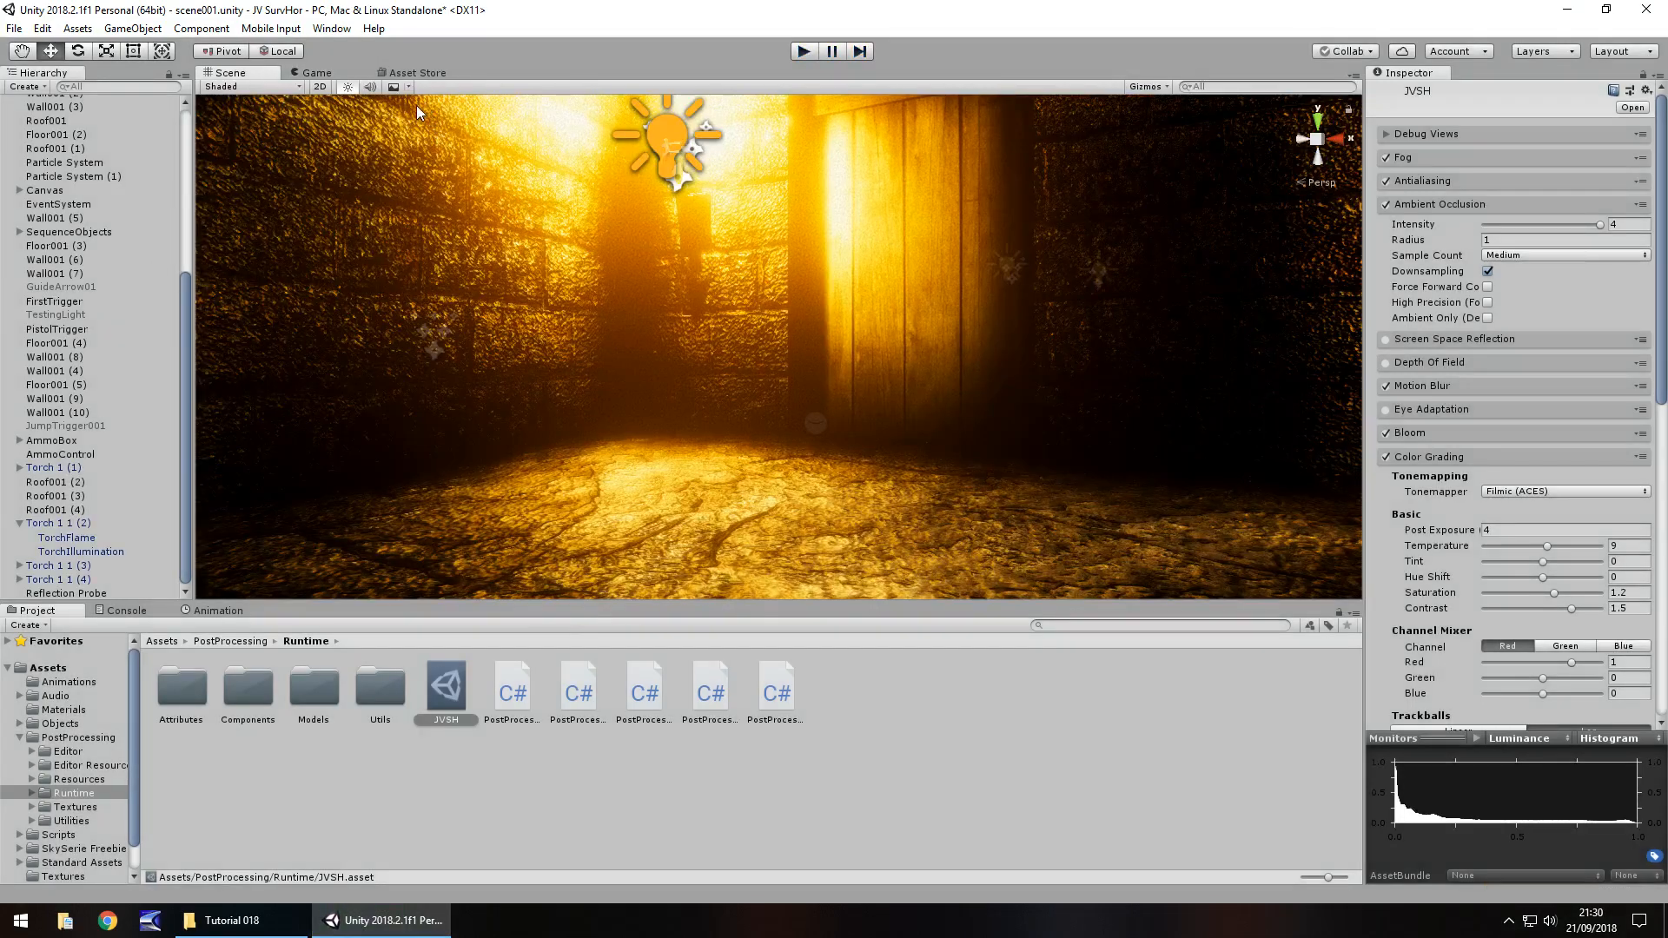
# Turn off Image Effects for the Scene view so the torch-lit corridor displays without post-processing.
pyautogui.scroll(-10, 411, 170)
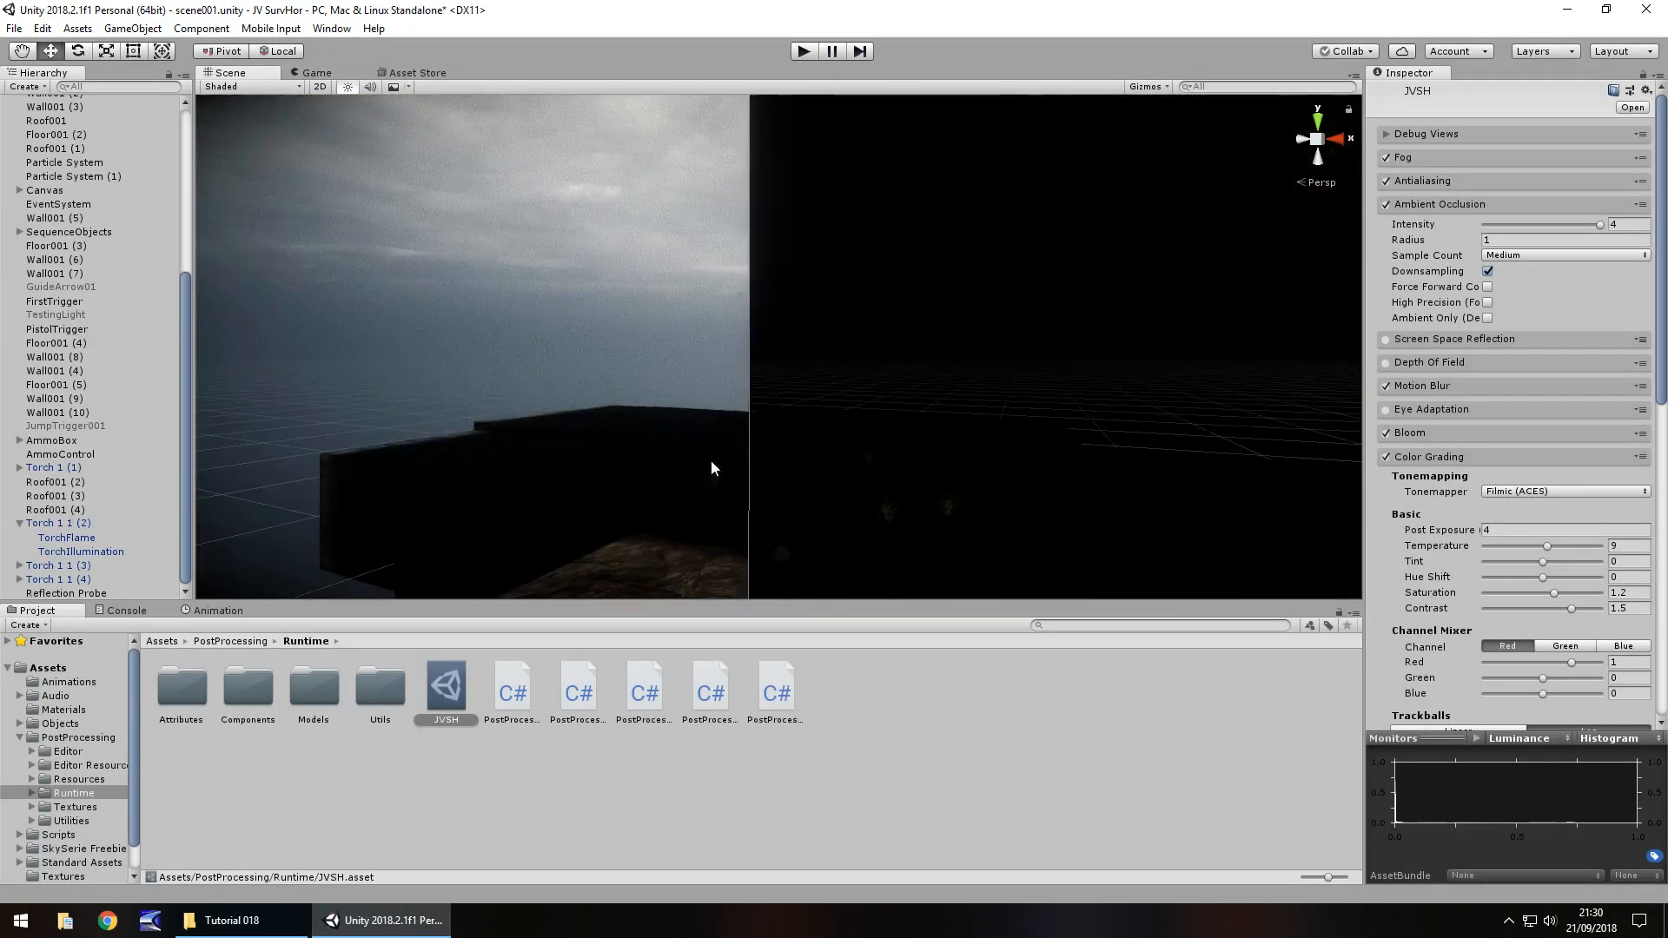
pyautogui.scroll(2, 711, 461)
pyautogui.moveTo(744, 478); pyautogui.dragTo(776, 254, button='middle')
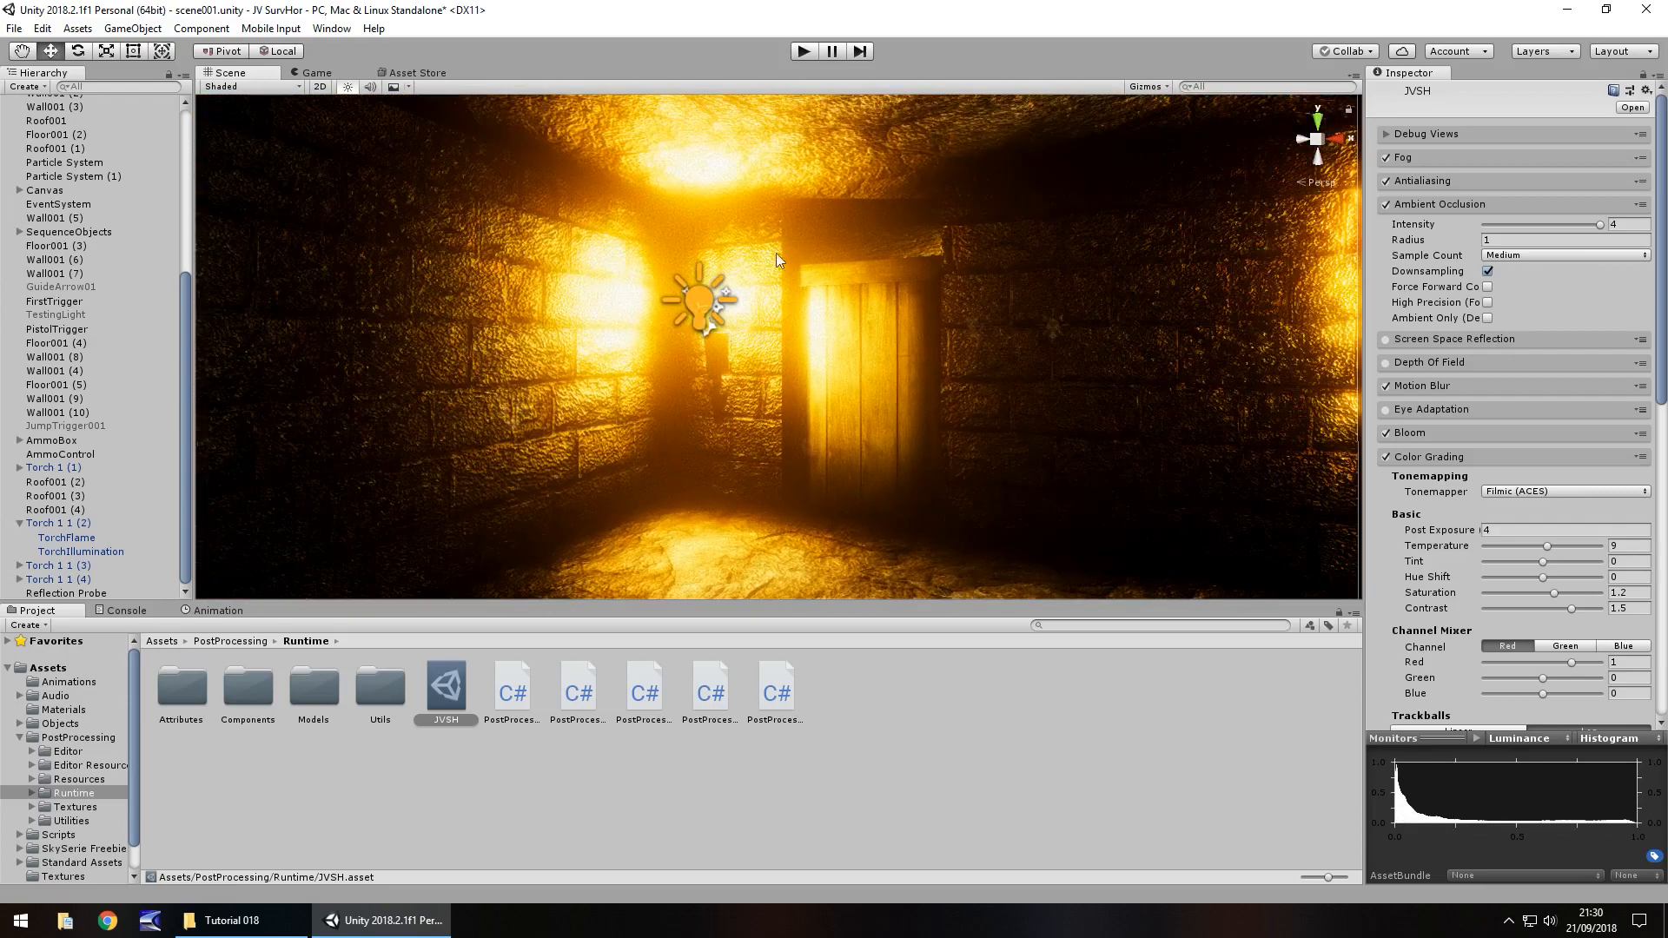
pyautogui.scroll(-3, 775, 255)
pyautogui.moveTo(779, 361); pyautogui.dragTo(815, 407, button='right')
pyautogui.scroll(-3, 815, 408)
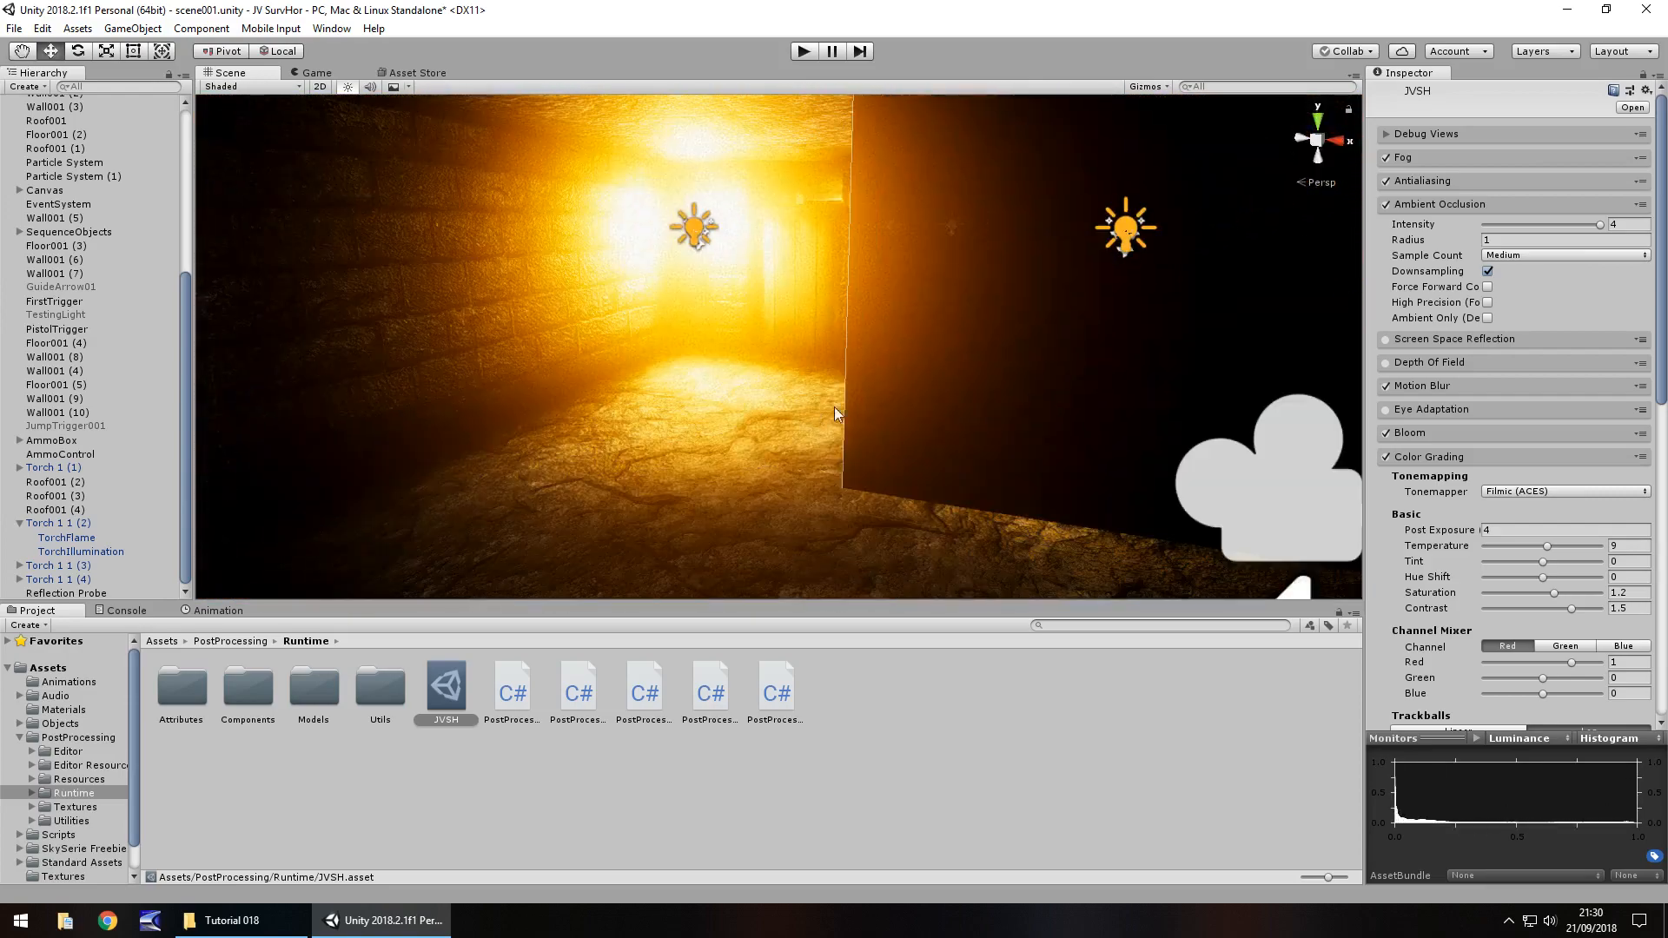
pyautogui.moveTo(959, 437); pyautogui.dragTo(905, 409, button='right')
pyautogui.moveTo(878, 435)
pyautogui.mouseDown(button='middle')
pyautogui.moveTo(823, 443)
pyautogui.moveTo(860, 438)
pyautogui.mouseUp(button='middle')
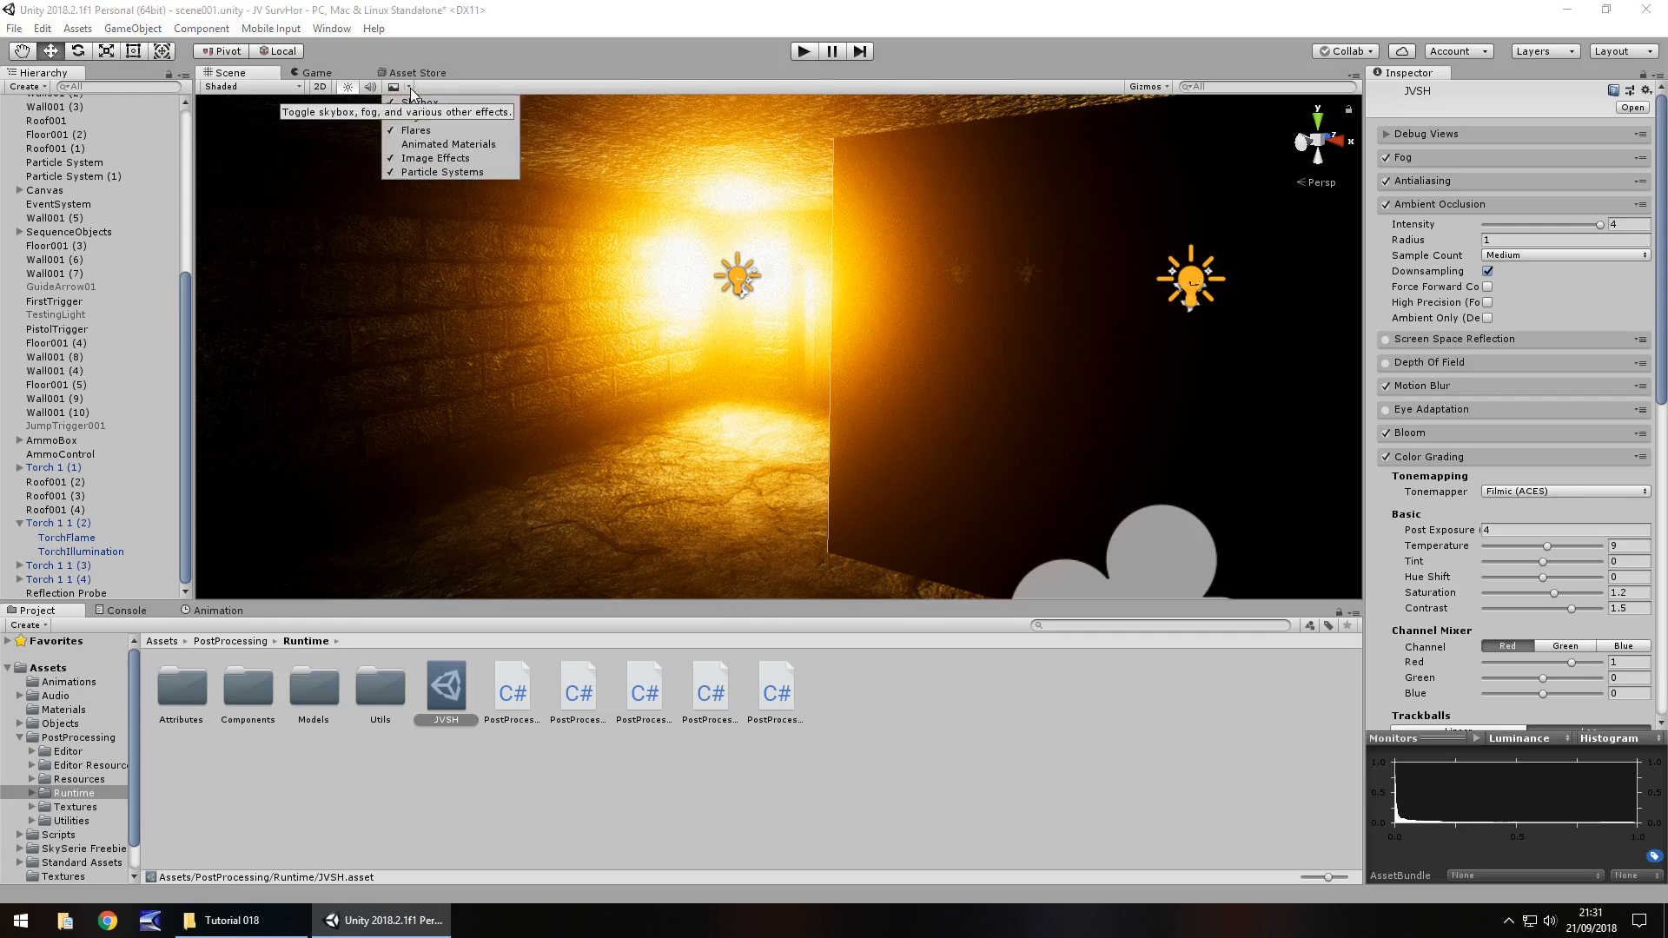
pyautogui.click(408, 160)
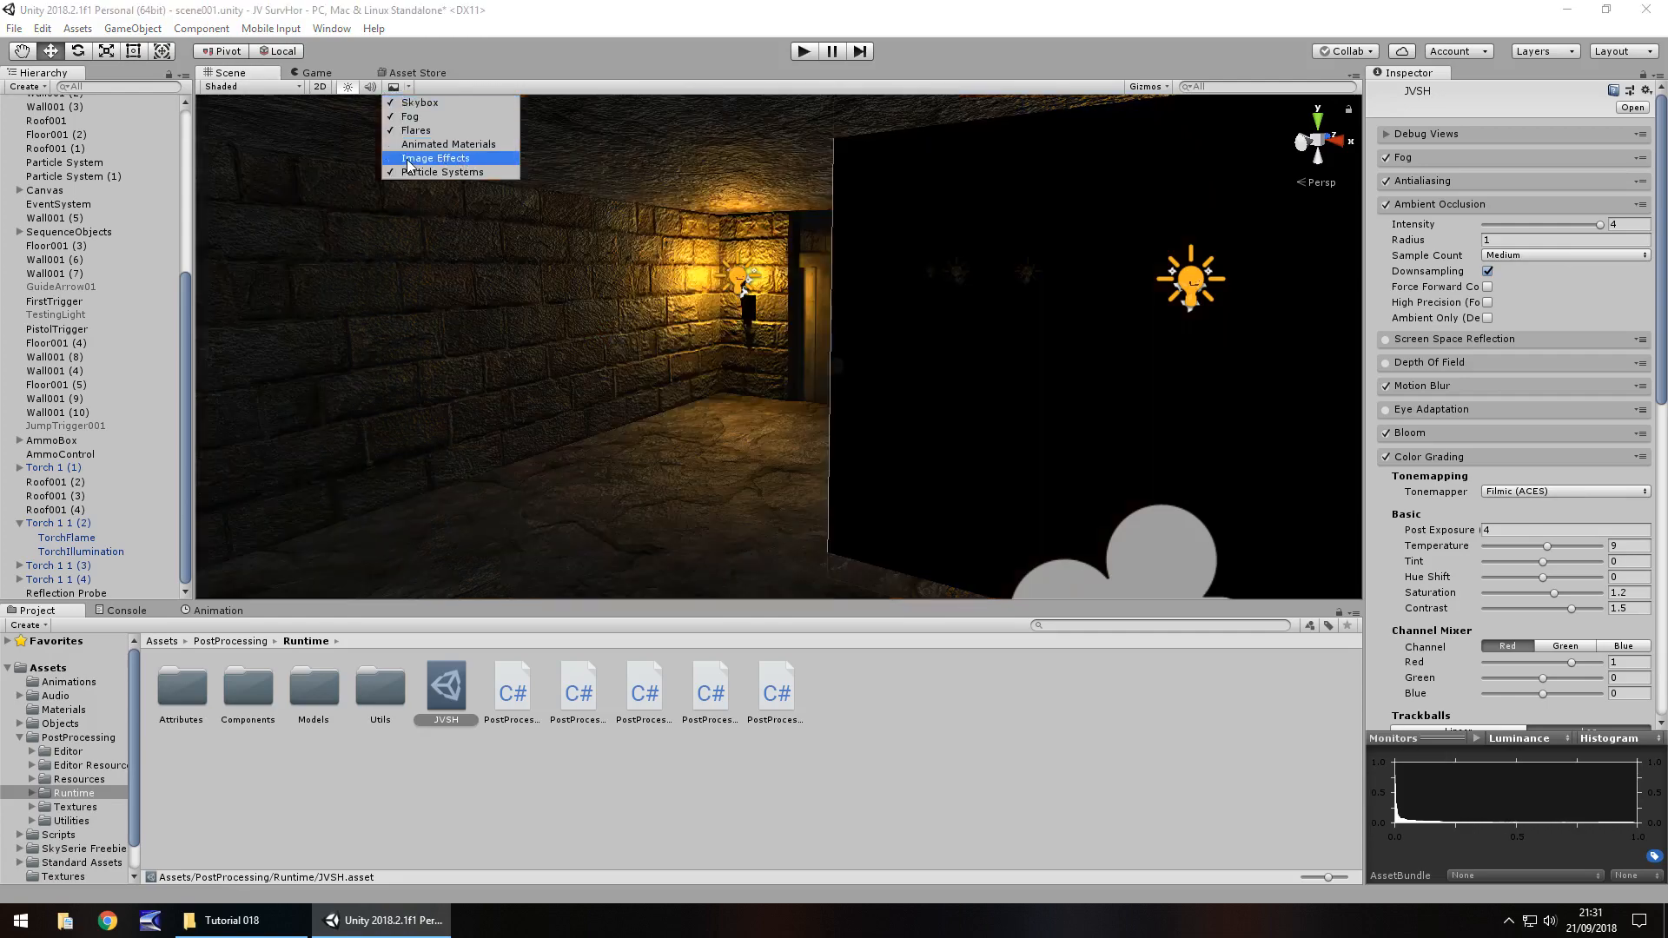
pyautogui.click(669, 452)
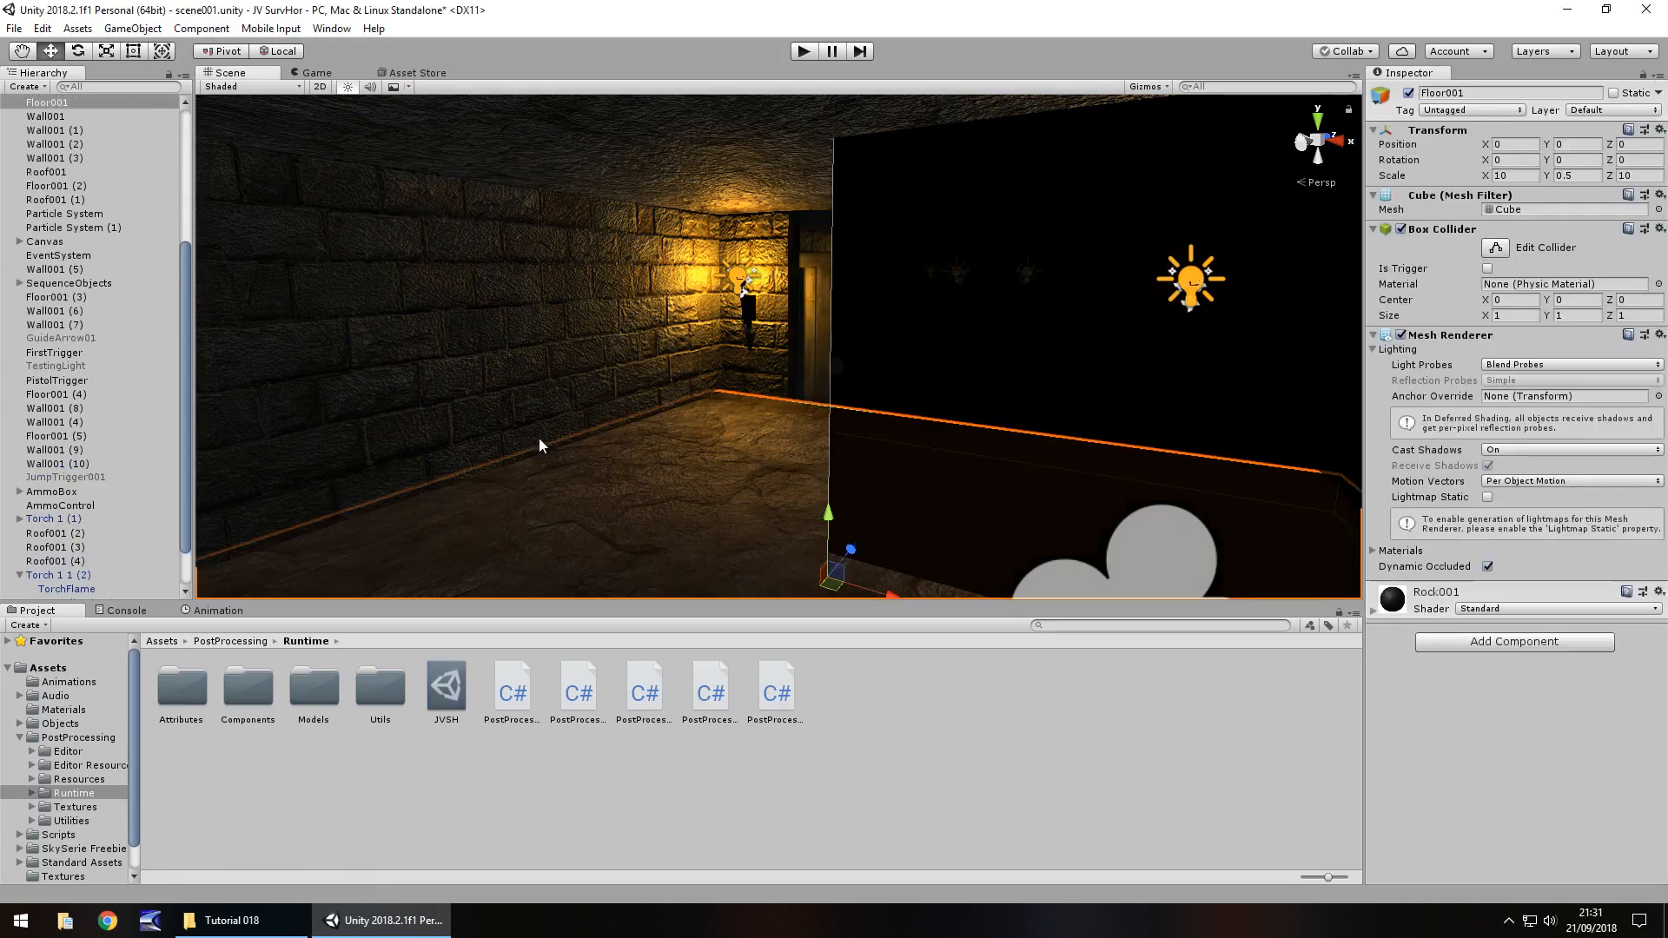
# Inspect the torch, door and surrounding brick walls in the Scene view without image effects.
pyautogui.moveTo(539, 438); pyautogui.dragTo(600, 437, button='right')
pyautogui.scroll(4, 645, 442)
pyautogui.moveTo(645, 444); pyautogui.dragTo(723, 478, button='middle')
pyautogui.scroll(3, 723, 478)
pyautogui.moveTo(812, 417); pyautogui.dragTo(763, 448, button='middle')
pyautogui.scroll(5, 848, 417)
pyautogui.moveTo(744, 431); pyautogui.dragTo(546, 164, button='right')
# Run the game again to check the post-processing on the torches and door in play, and stop it.
pyautogui.click(316, 73)
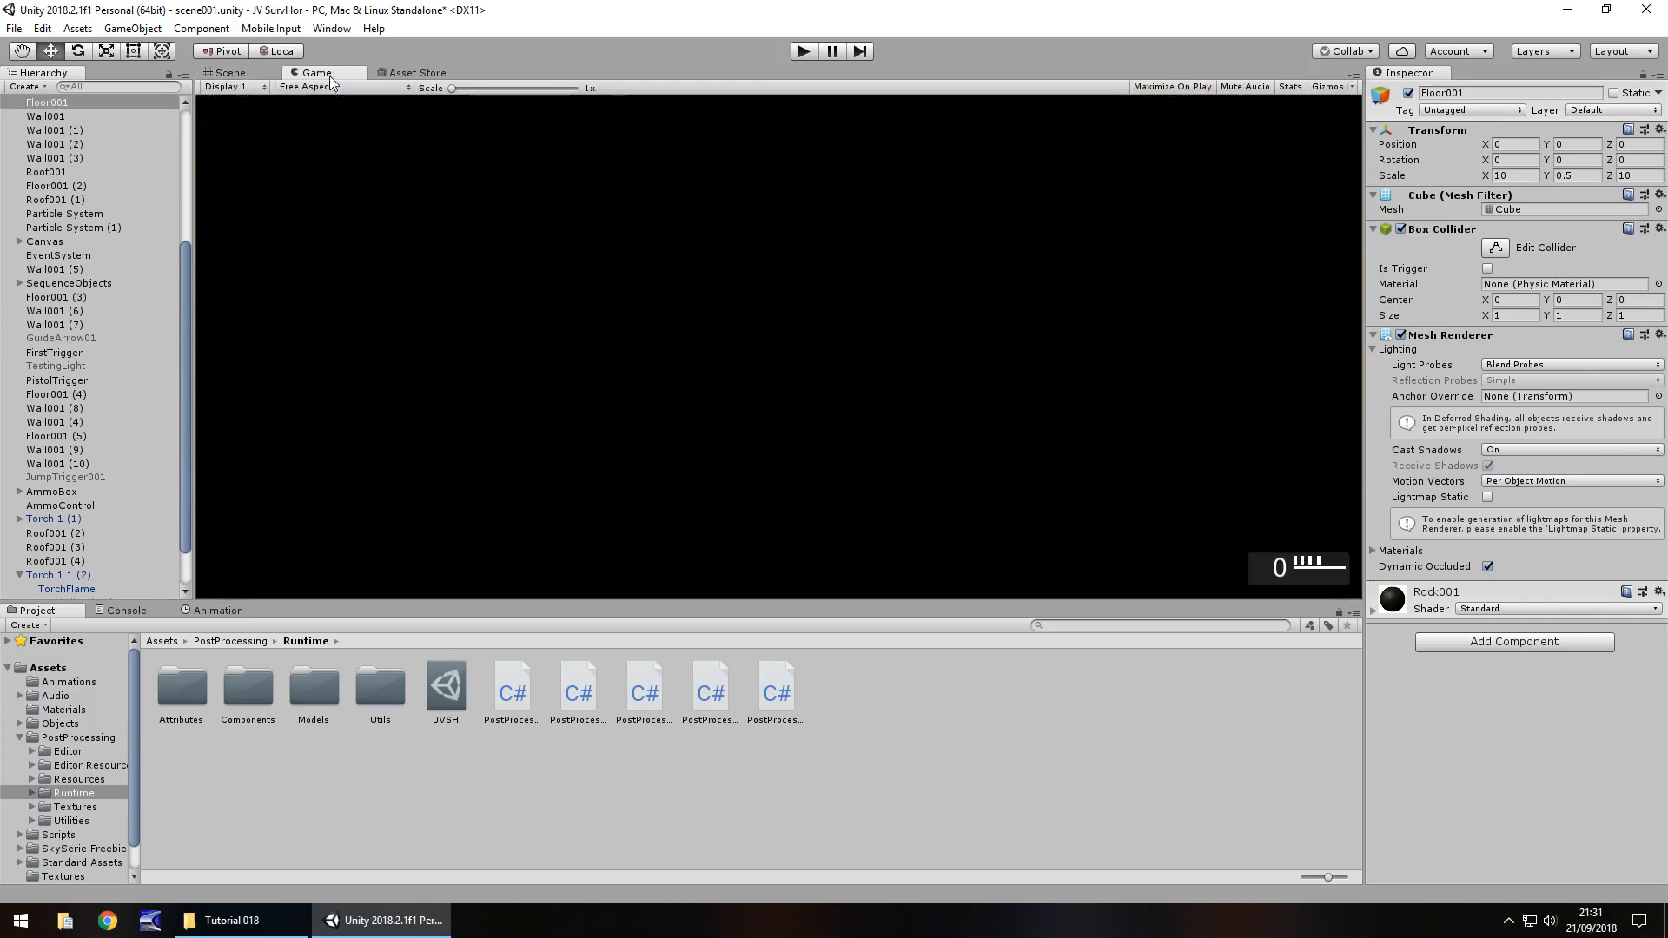
pyautogui.click(239, 74)
pyautogui.click(813, 53)
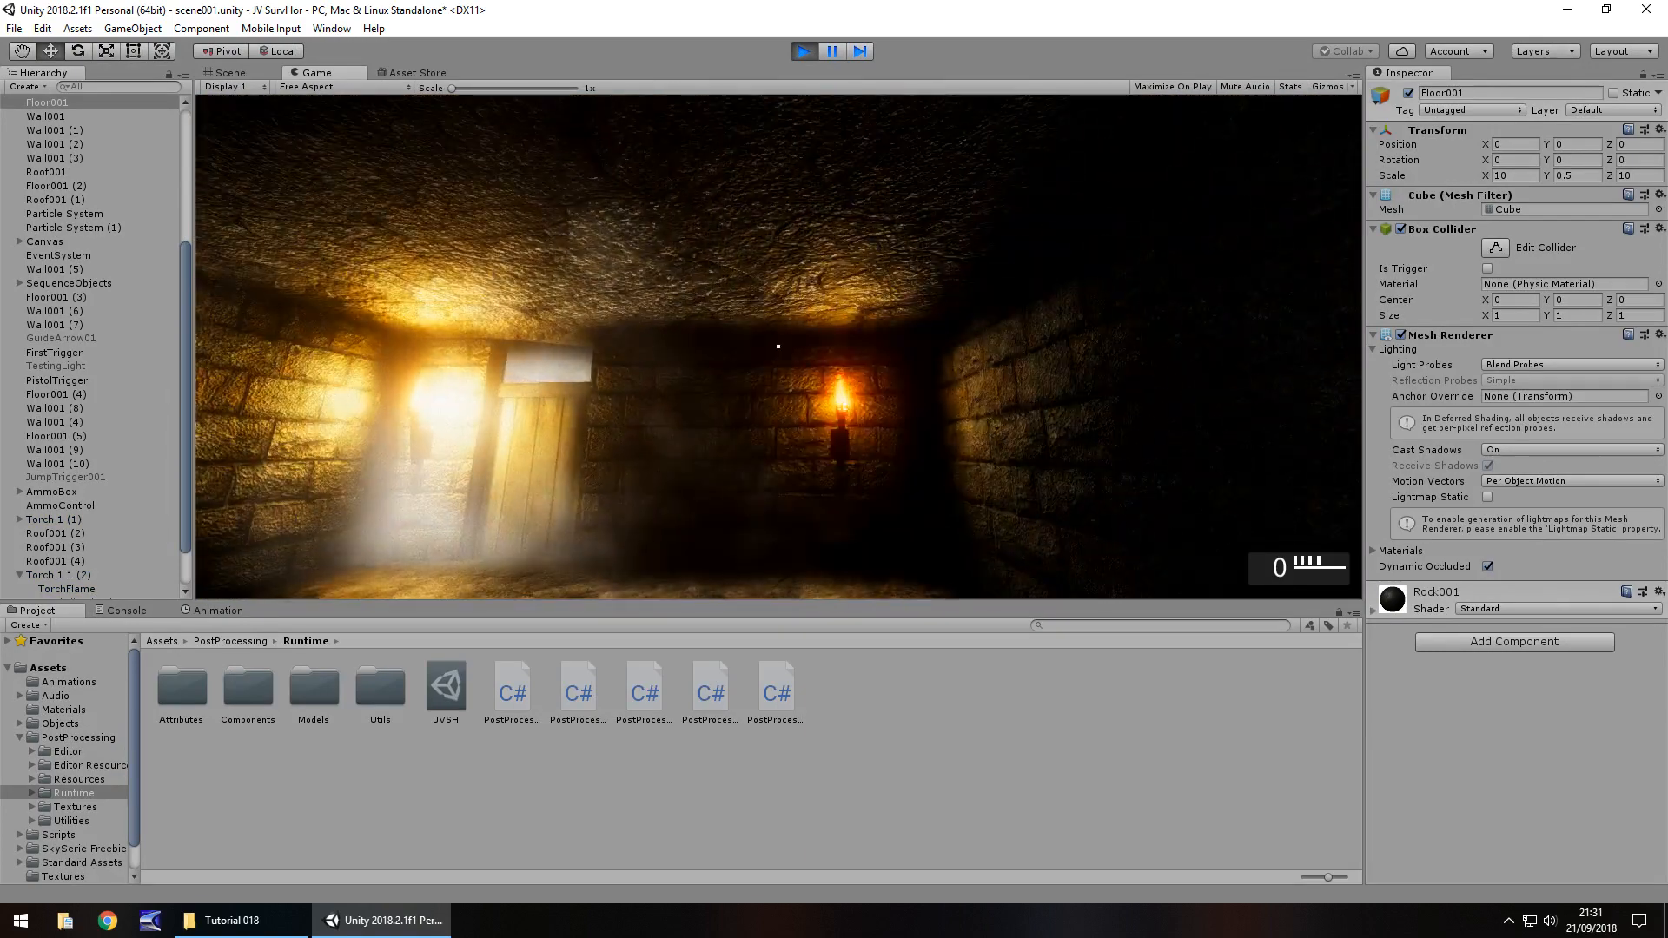
pyautogui.hotkey('ctrl', 'p')
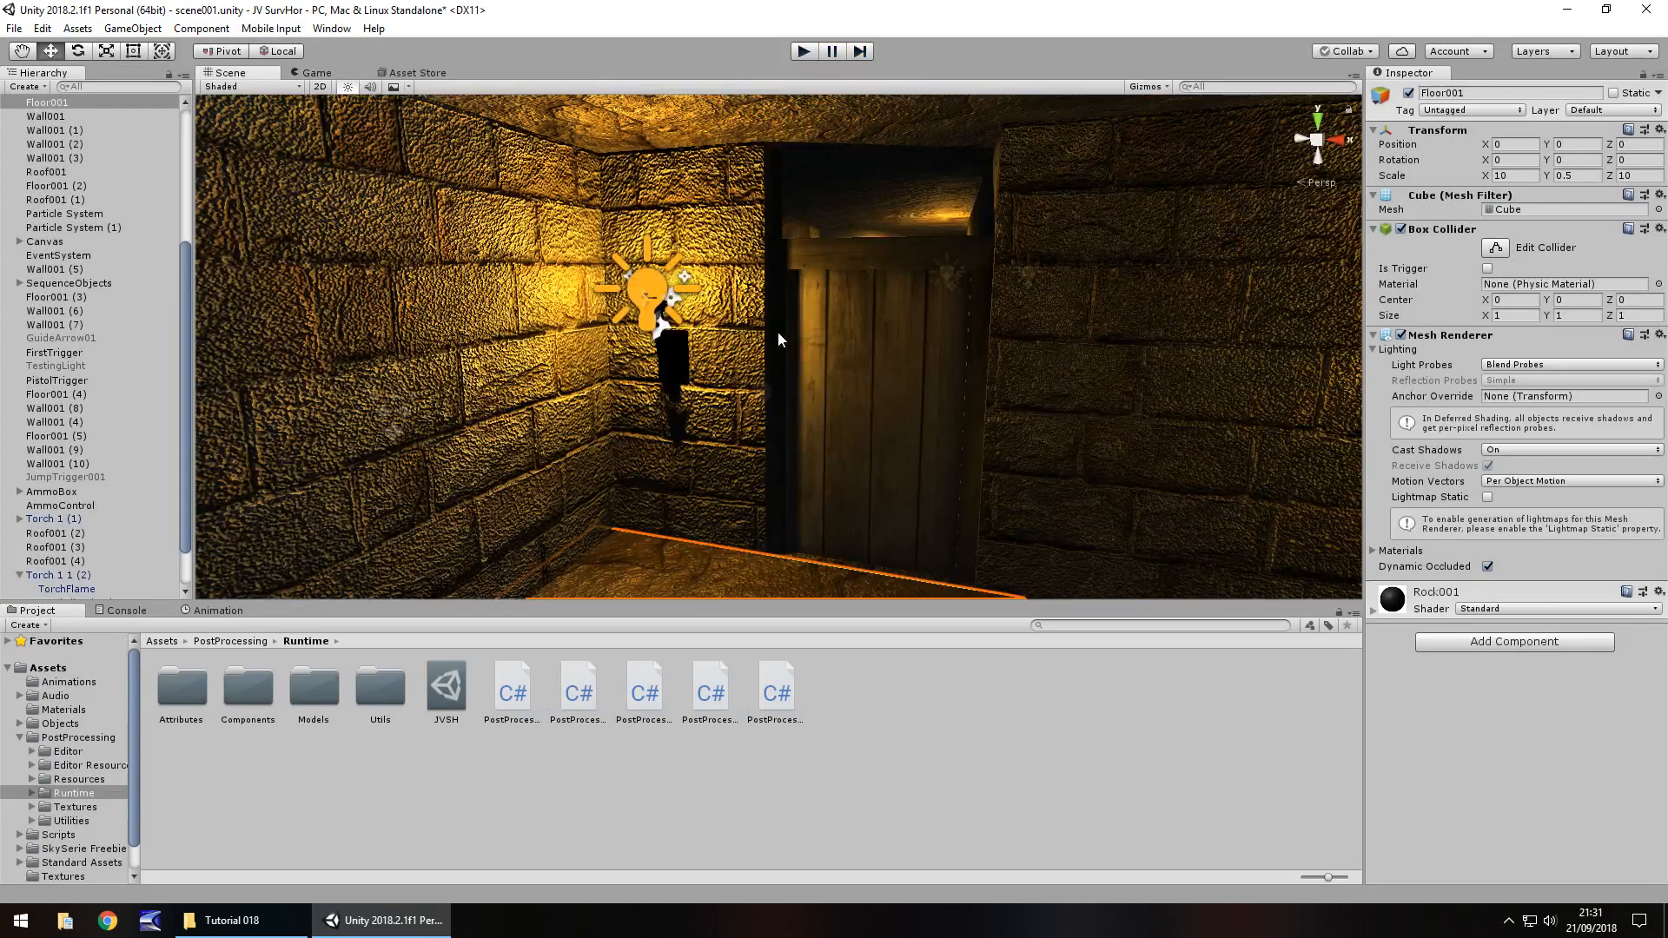